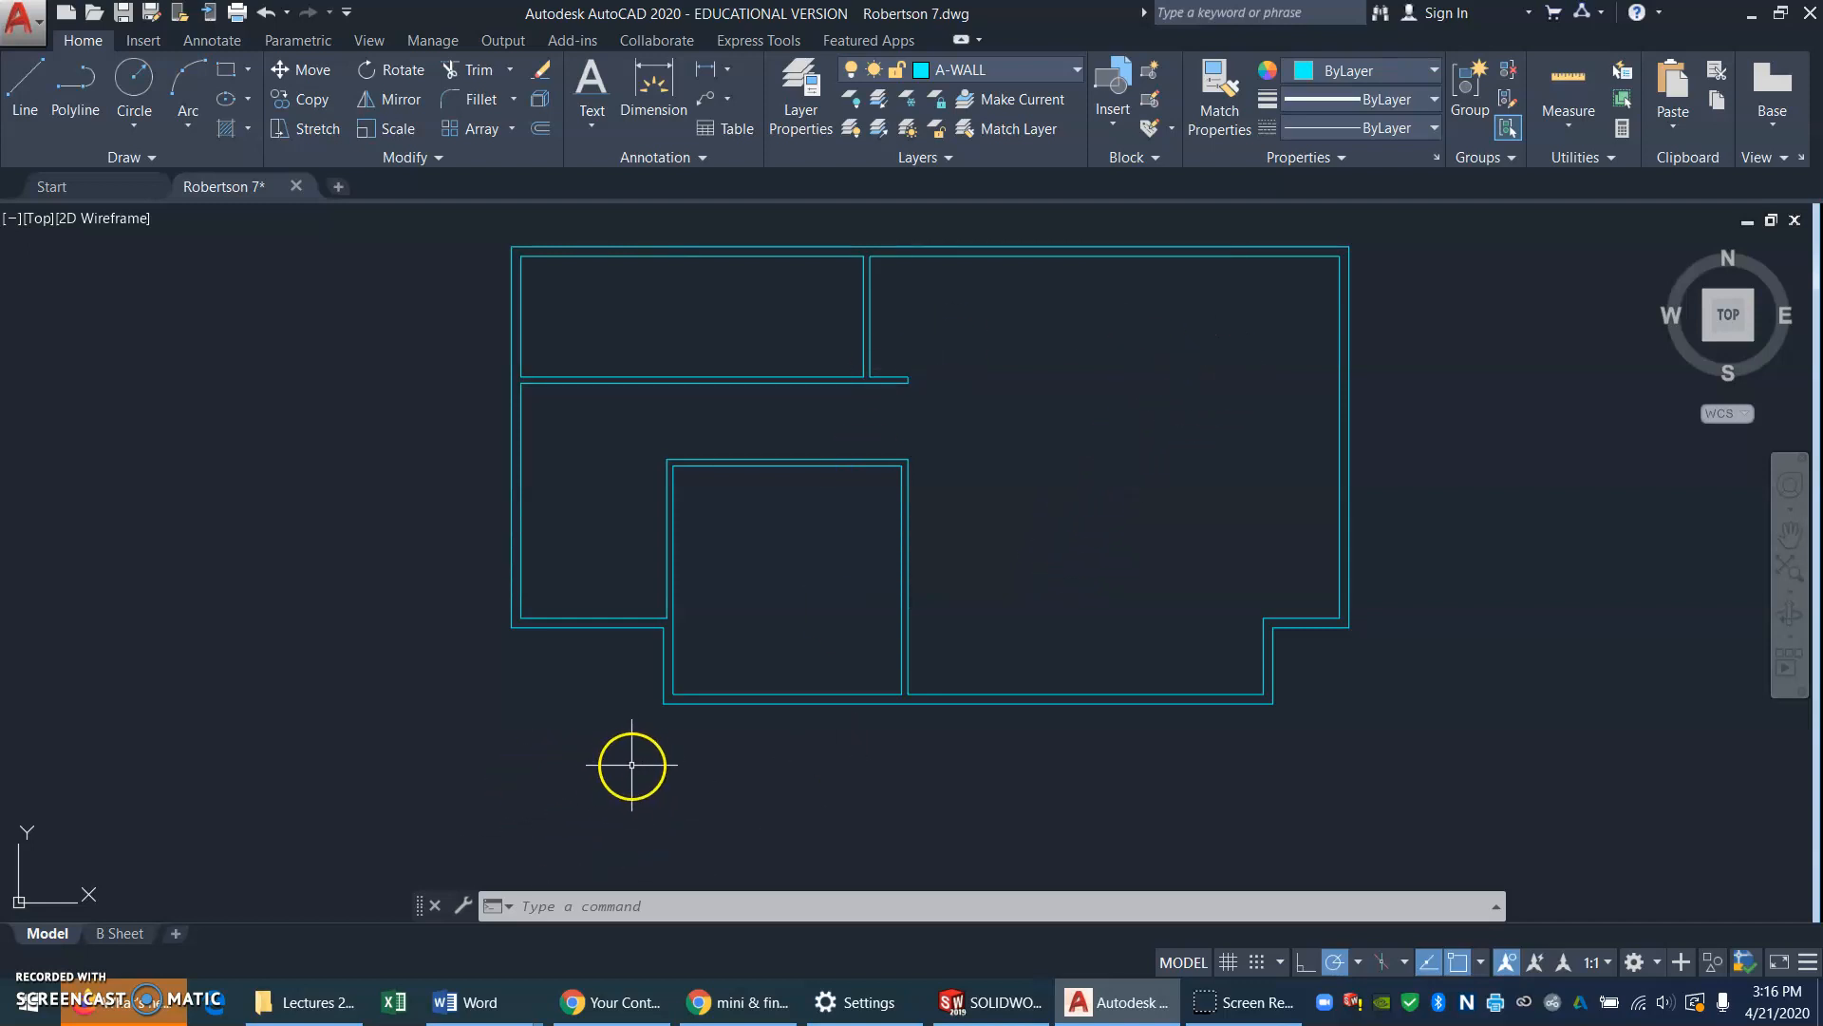
Check the floor plan viewport's scale on the B Sheet layout, choosing 3/16" = 1'-0", and return to model space
{"action": "left_click", "coordinate": [118, 936]}
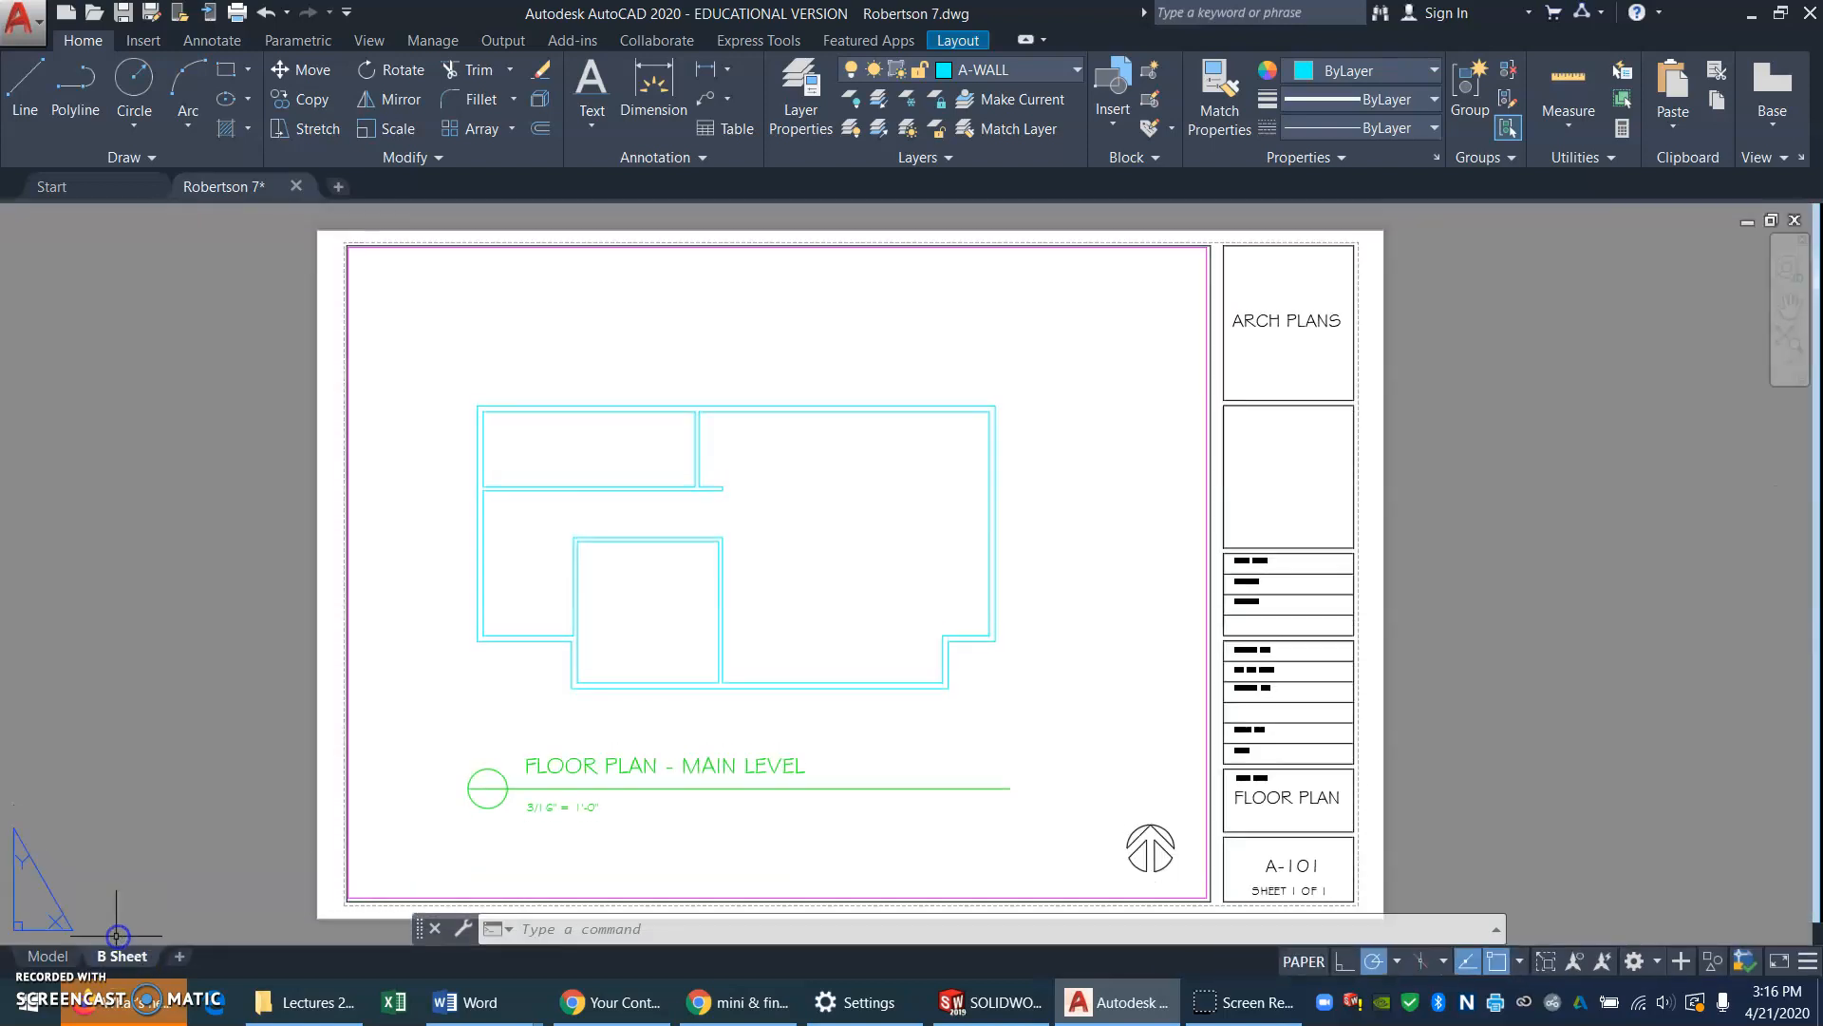
{"action": "double_click", "coordinate": [1130, 448]}
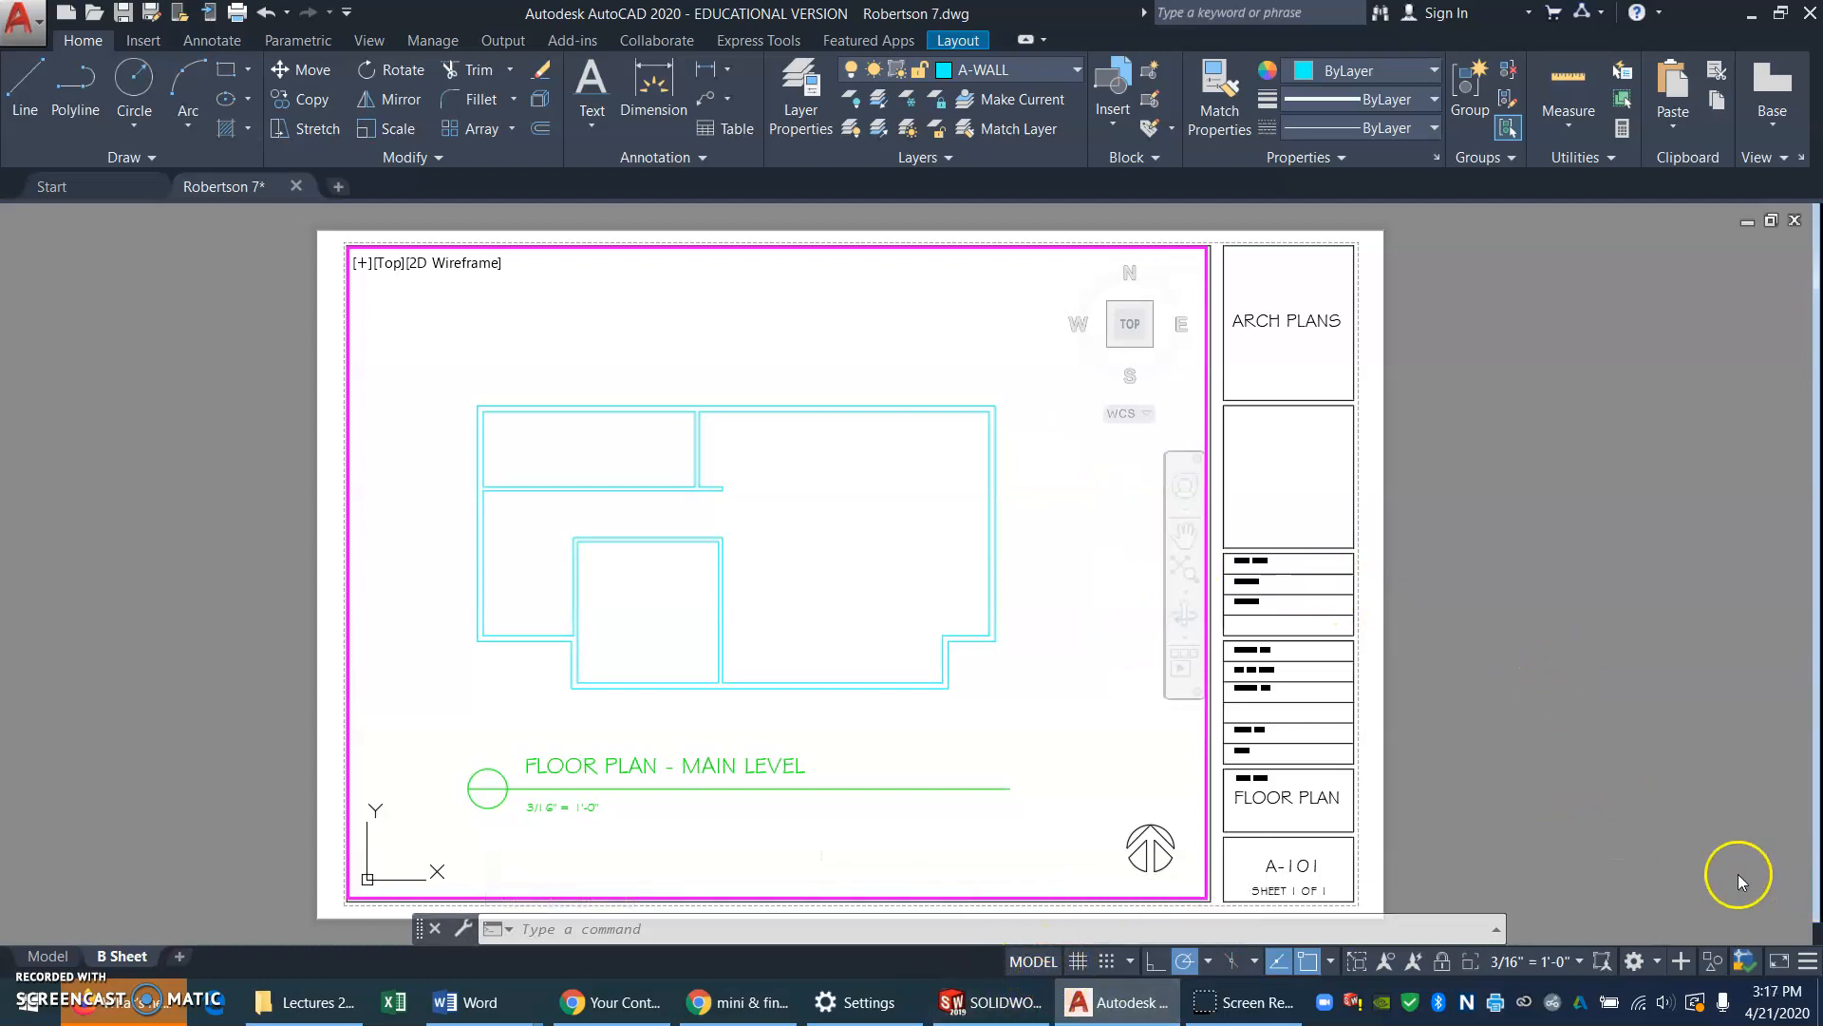
{"action": "left_click", "coordinate": [1578, 963]}
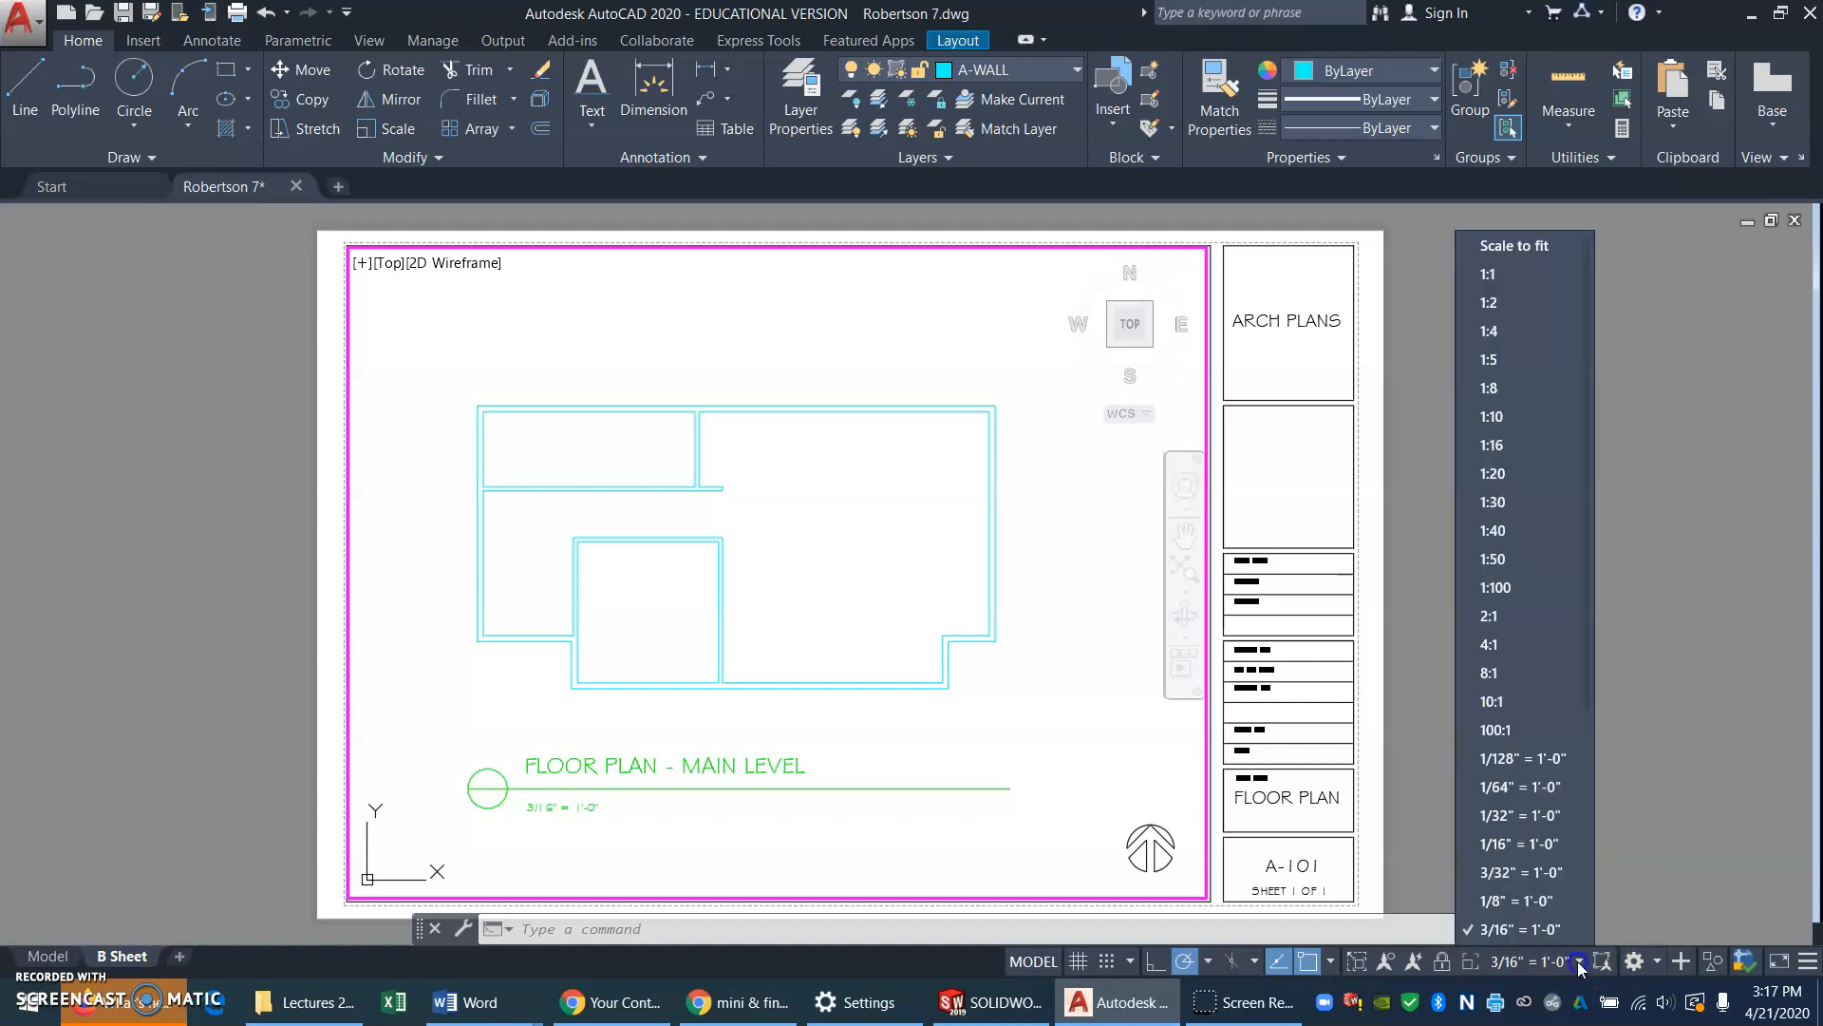
{"action": "left_click", "coordinate": [1518, 931]}
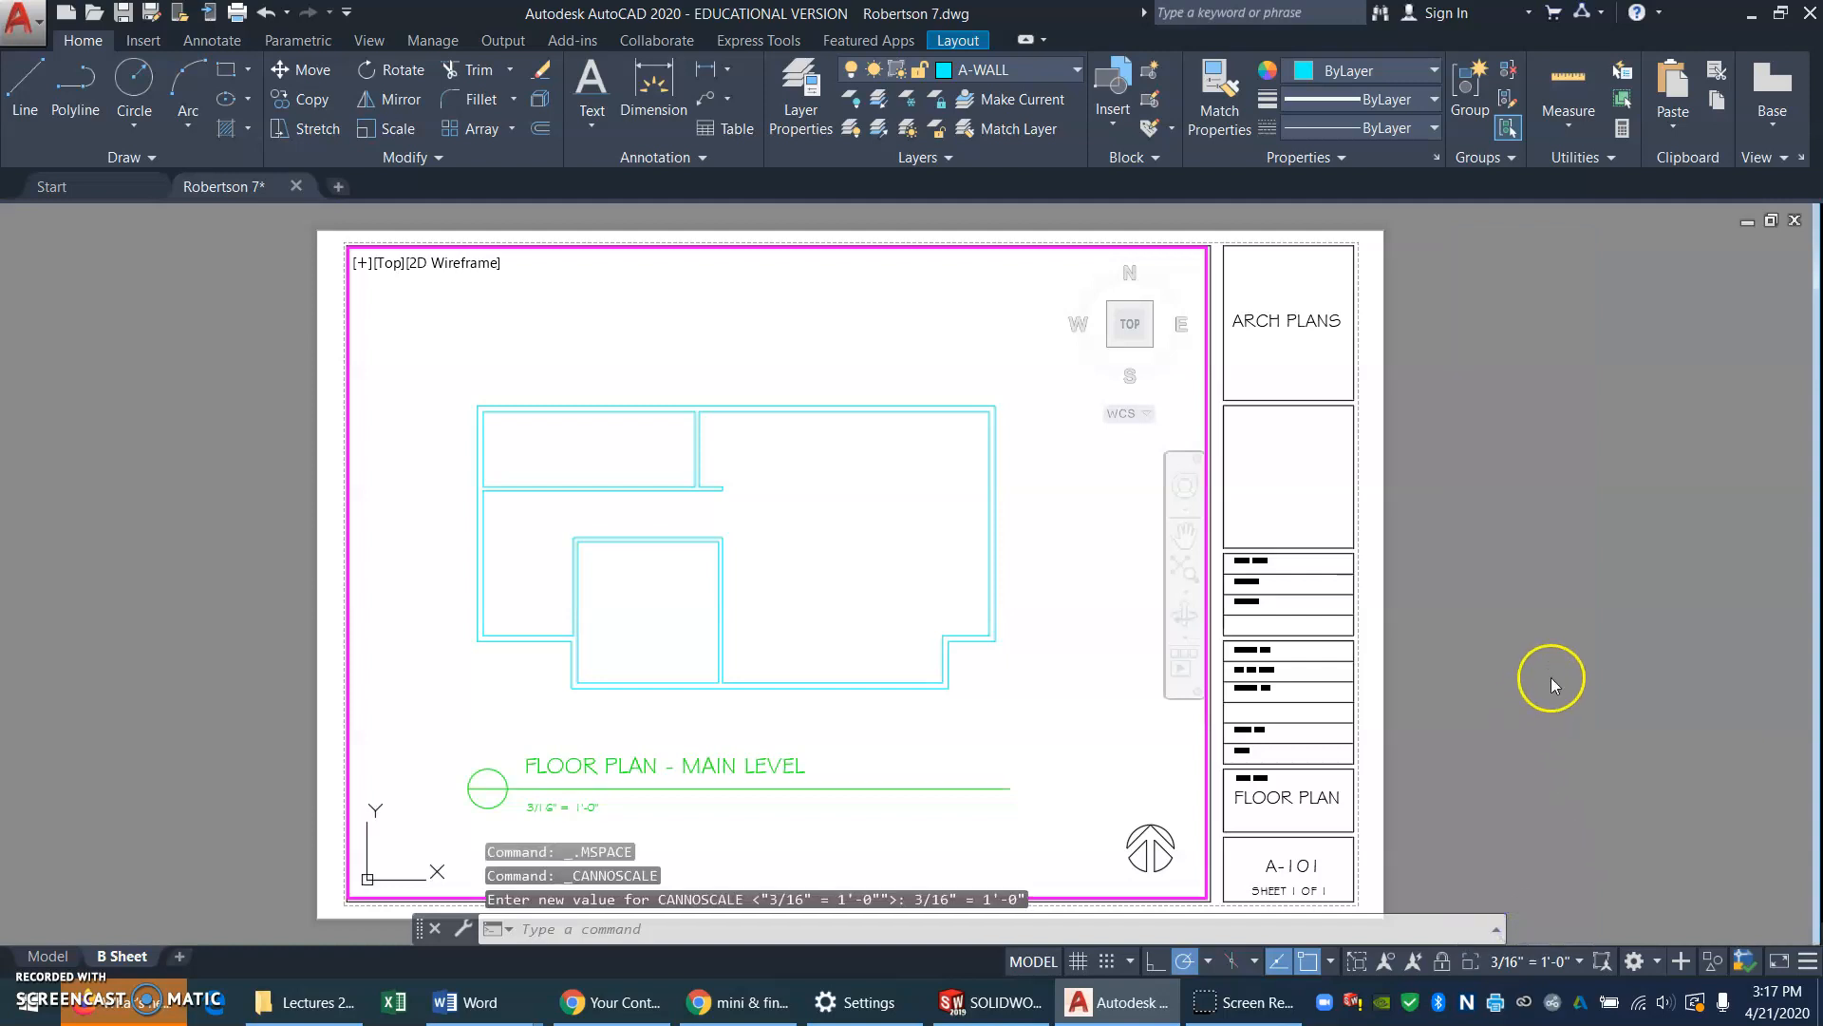
{"action": "left_click", "coordinate": [1486, 568]}
{"action": "left_click", "coordinate": [1486, 568]}
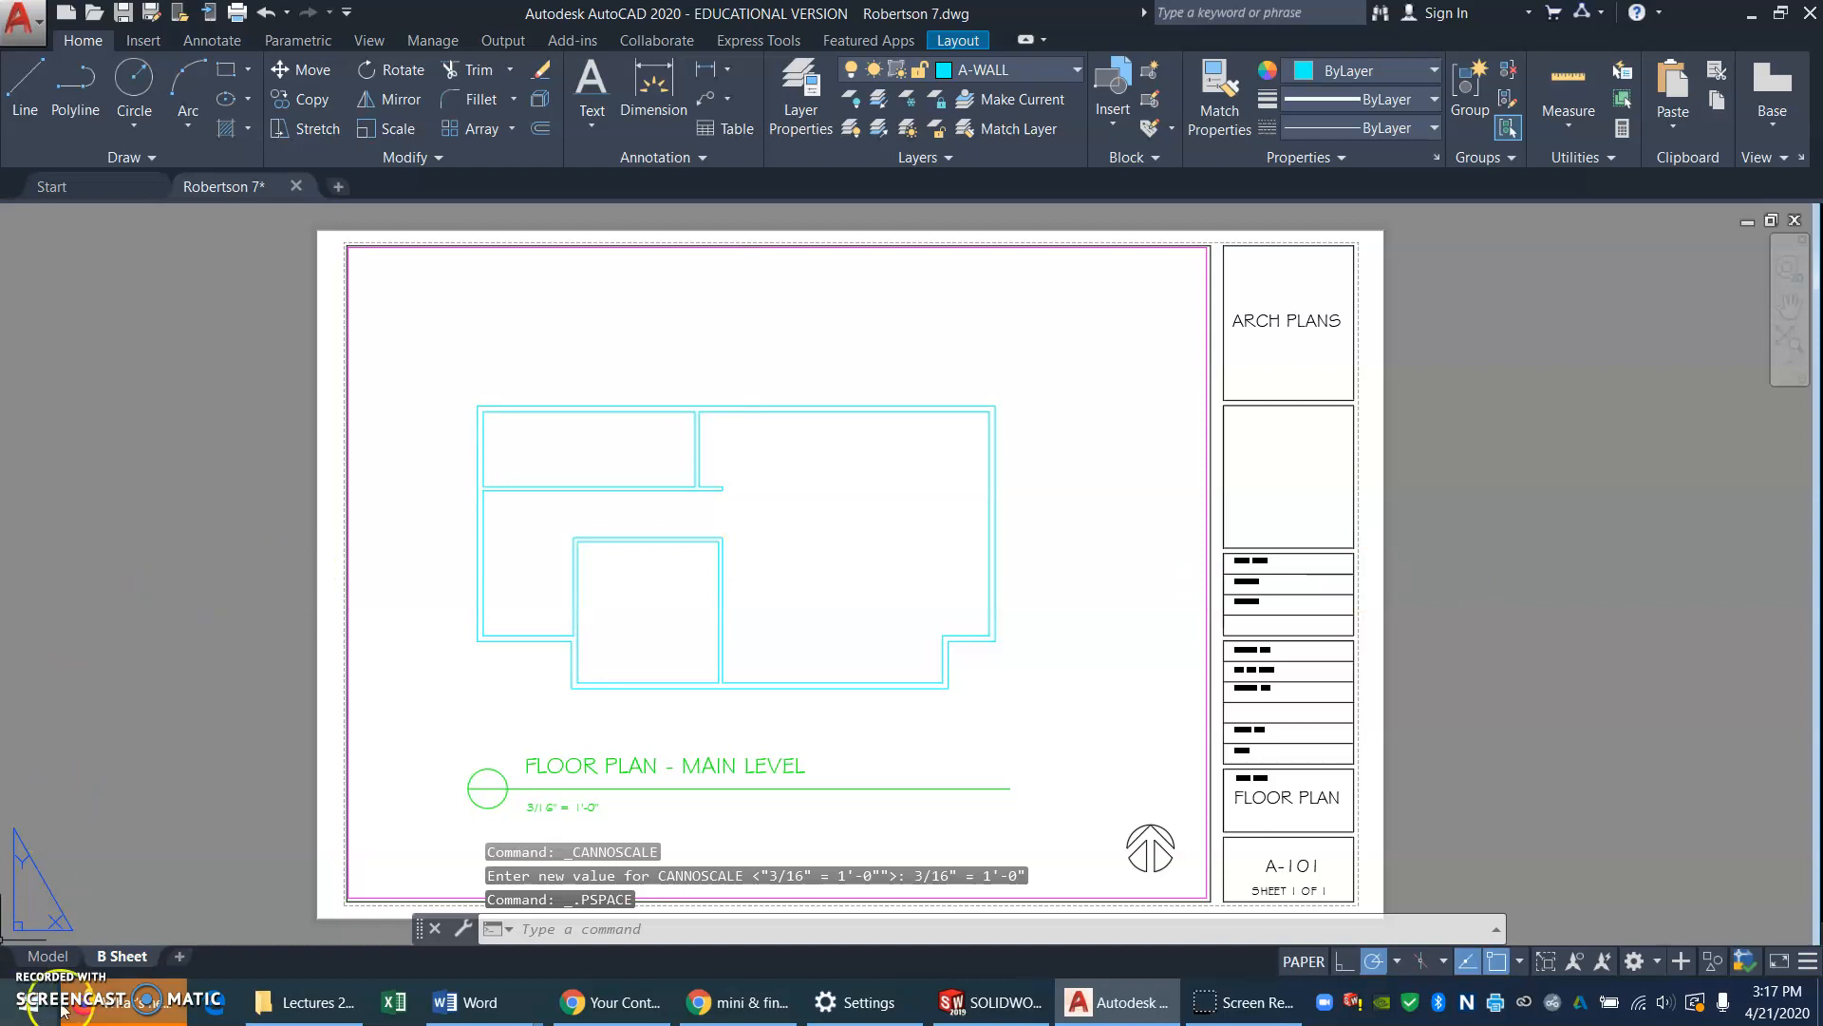
{"action": "mouse_move", "coordinate": [53, 961]}
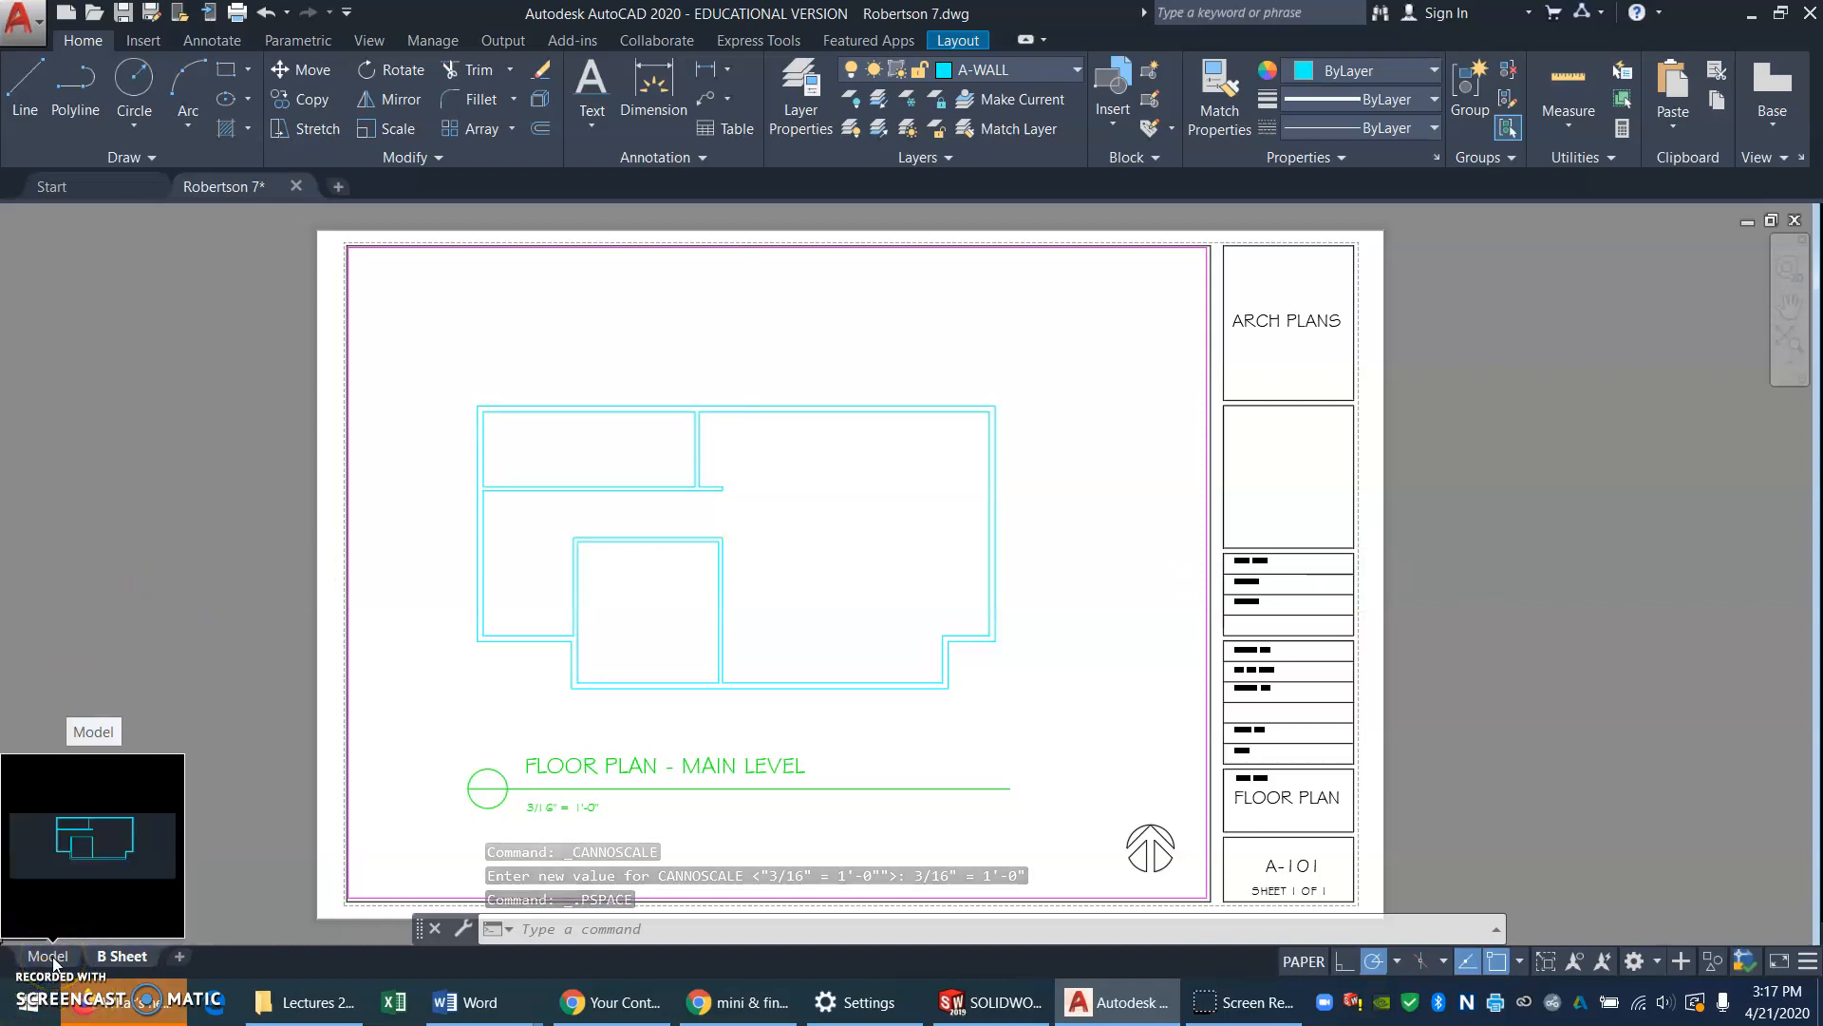
{"action": "left_click", "coordinate": [53, 961]}
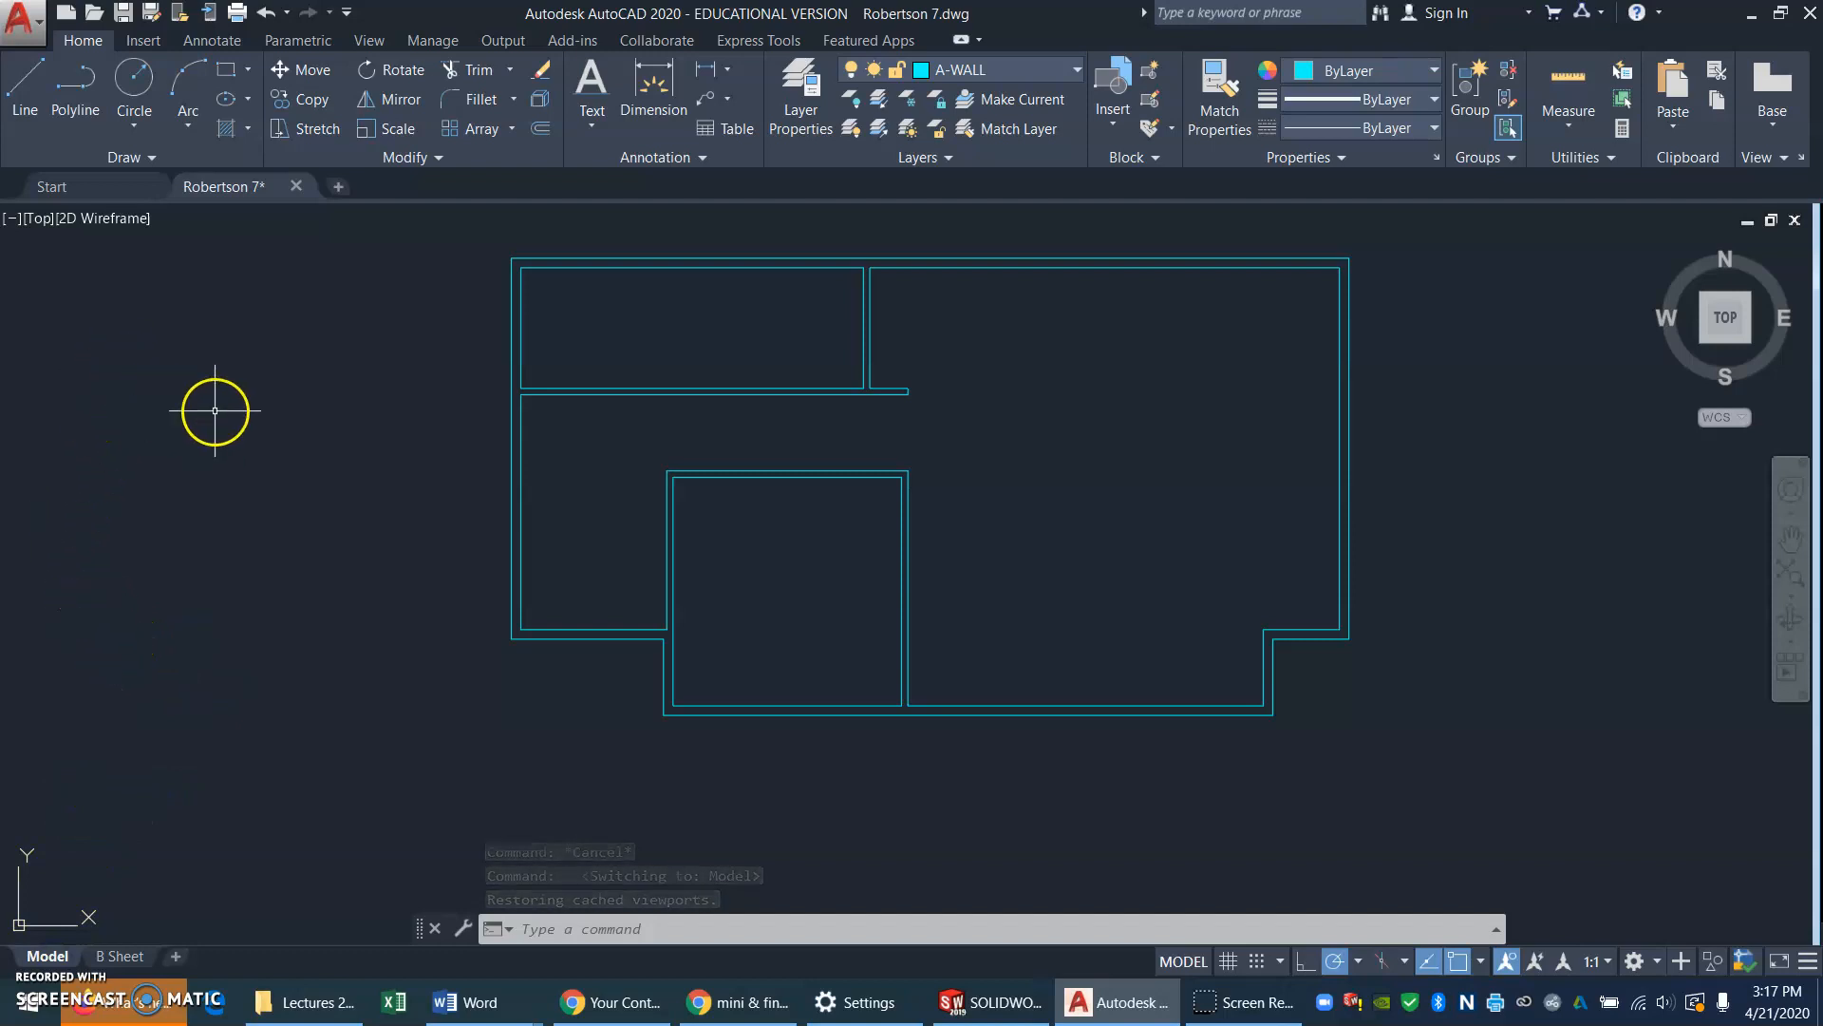
Open the Arch dimension style for modification and examine its line, arrowhead and text settings, including the available text styles
{"action": "left_click", "coordinate": [215, 41]}
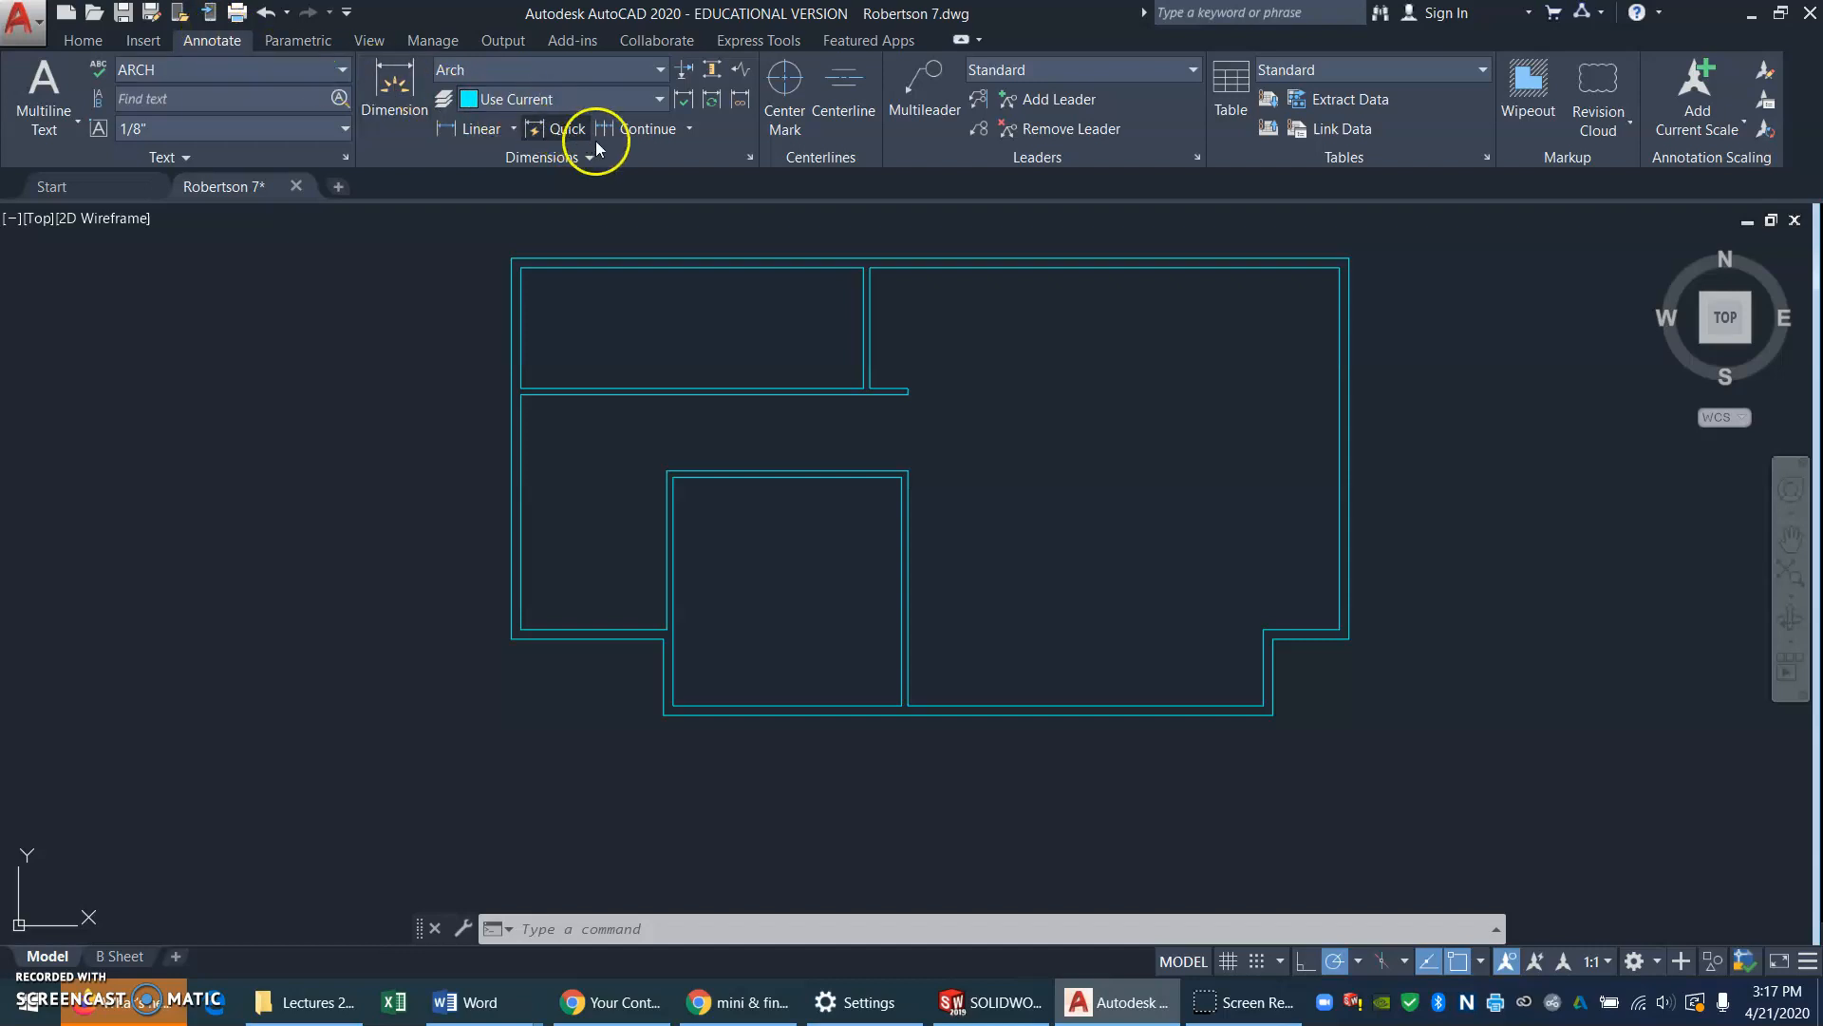
{"action": "left_click", "coordinate": [751, 158]}
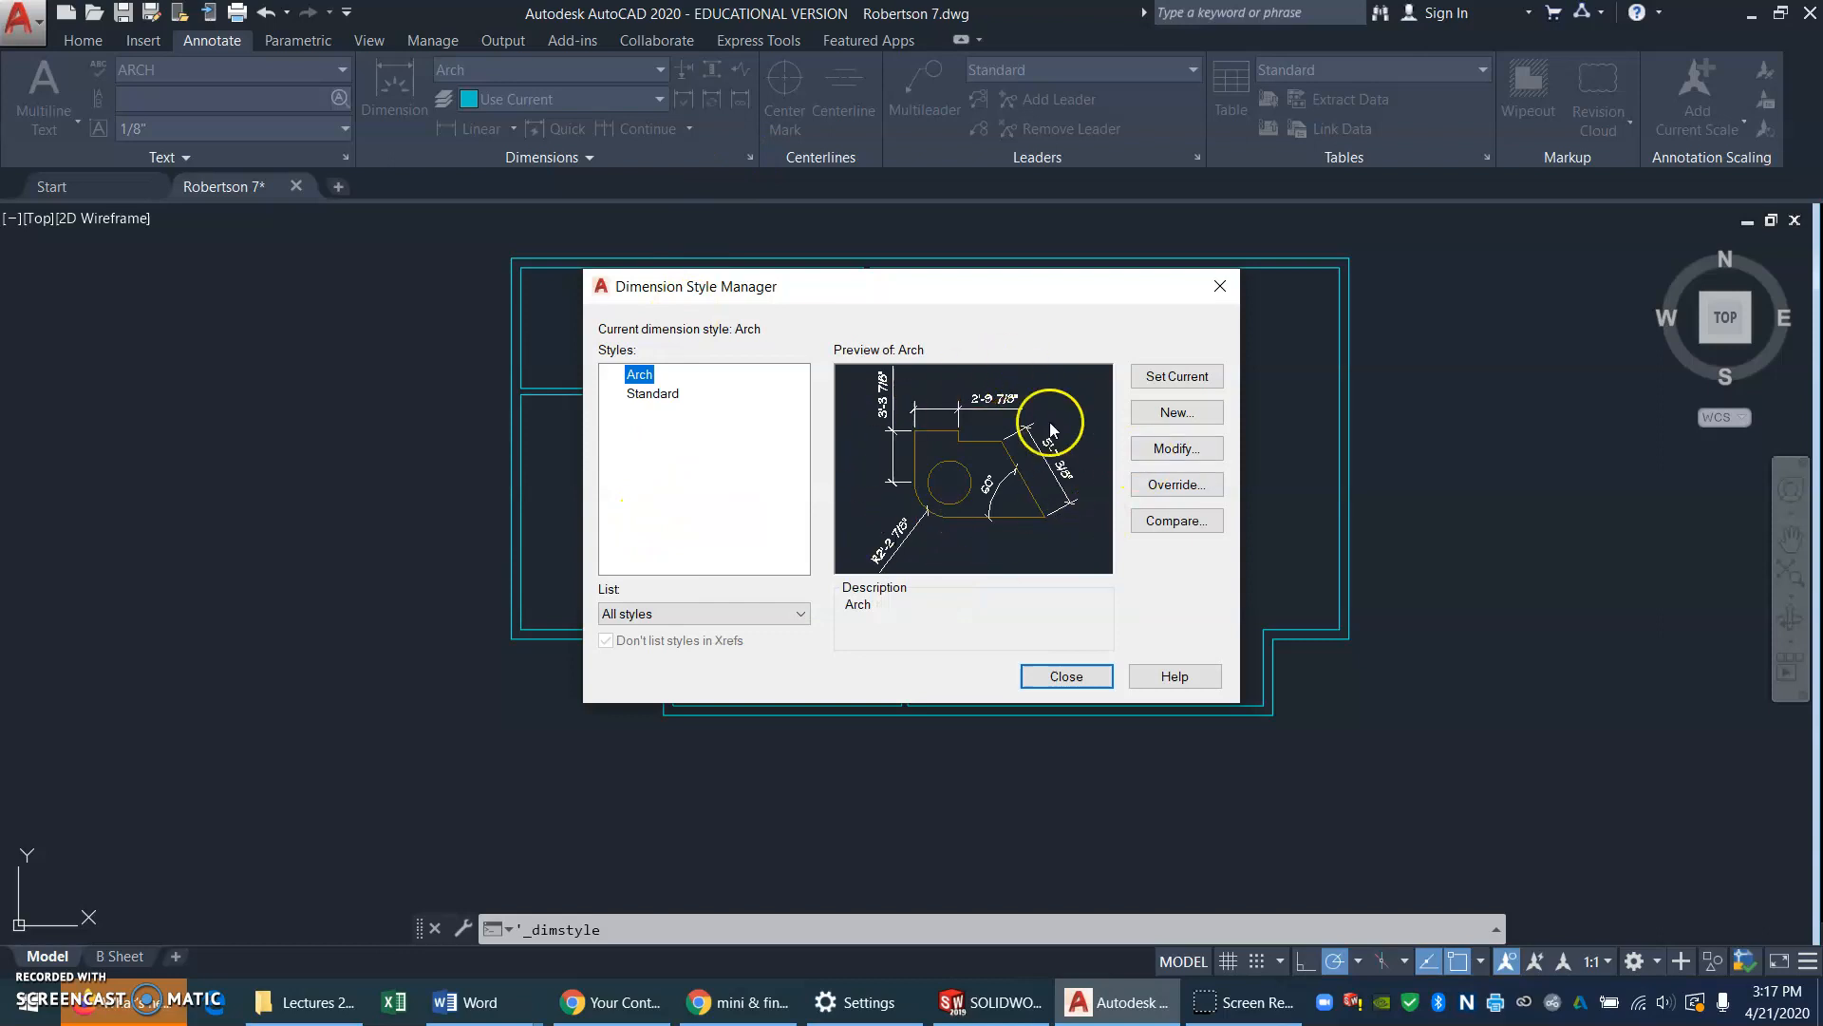
{"action": "left_click", "coordinate": [670, 393]}
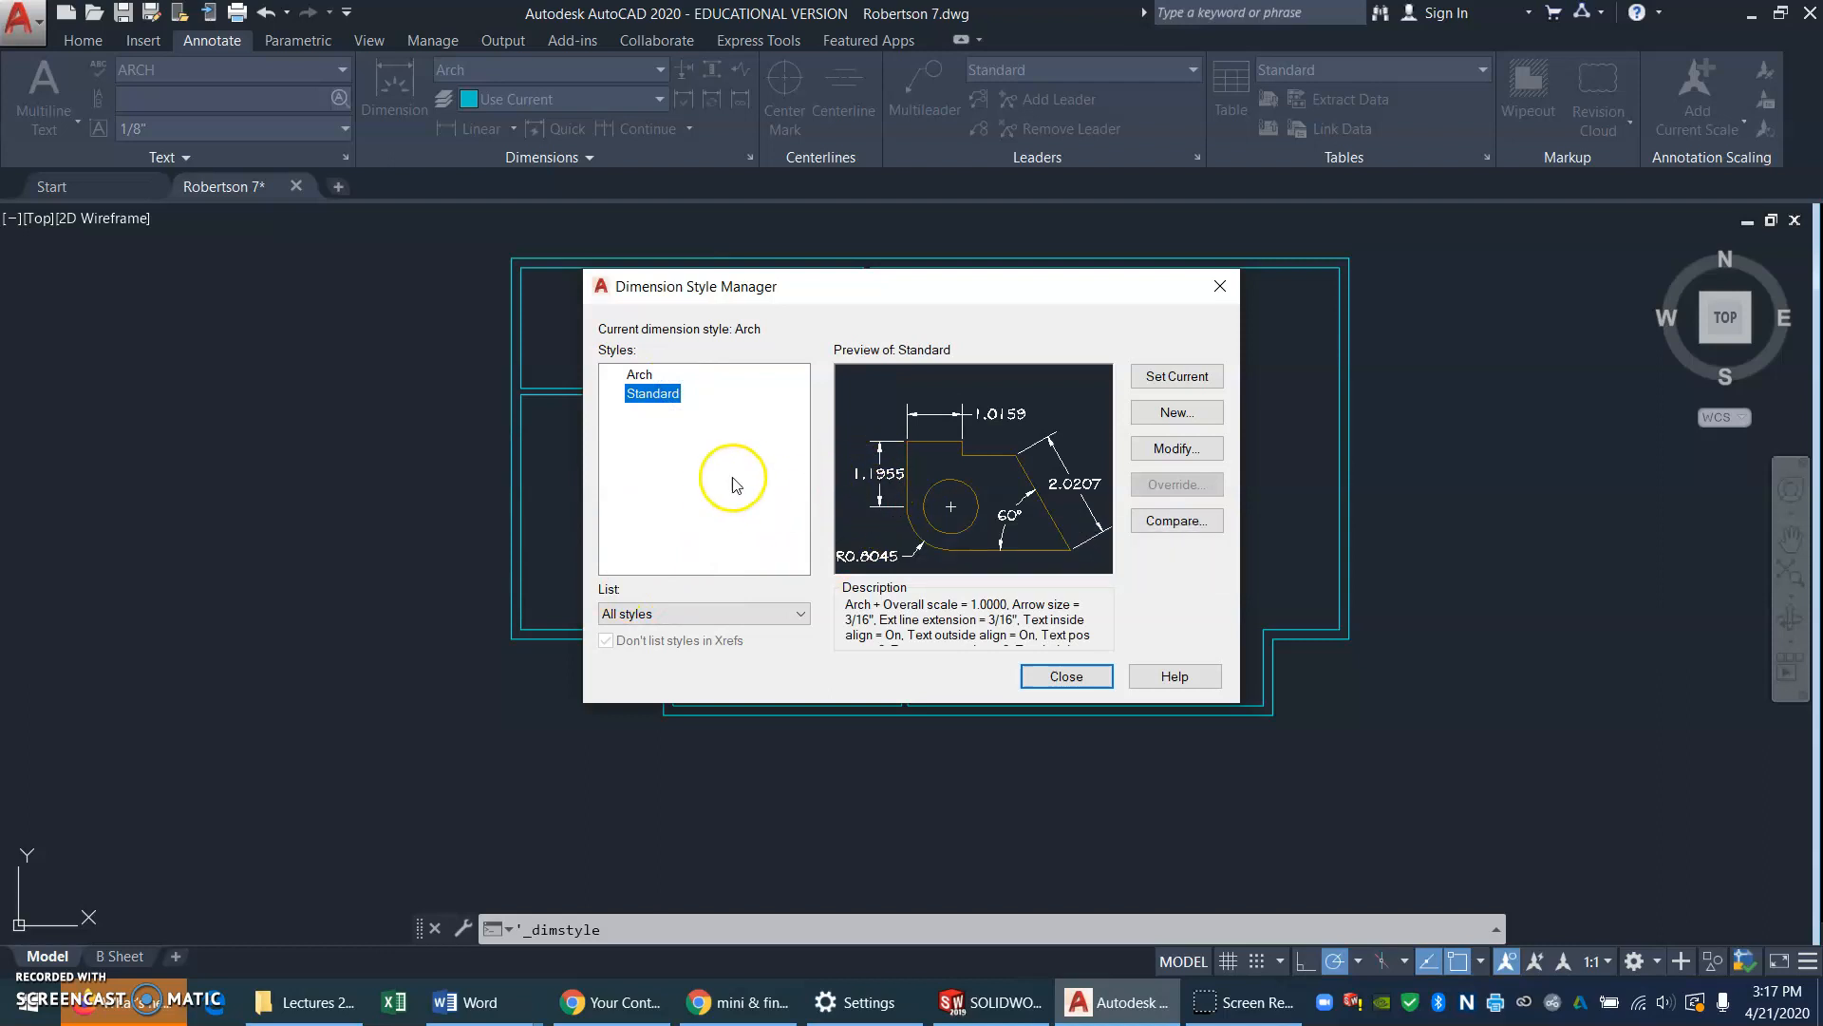
{"action": "left_click", "coordinate": [642, 375]}
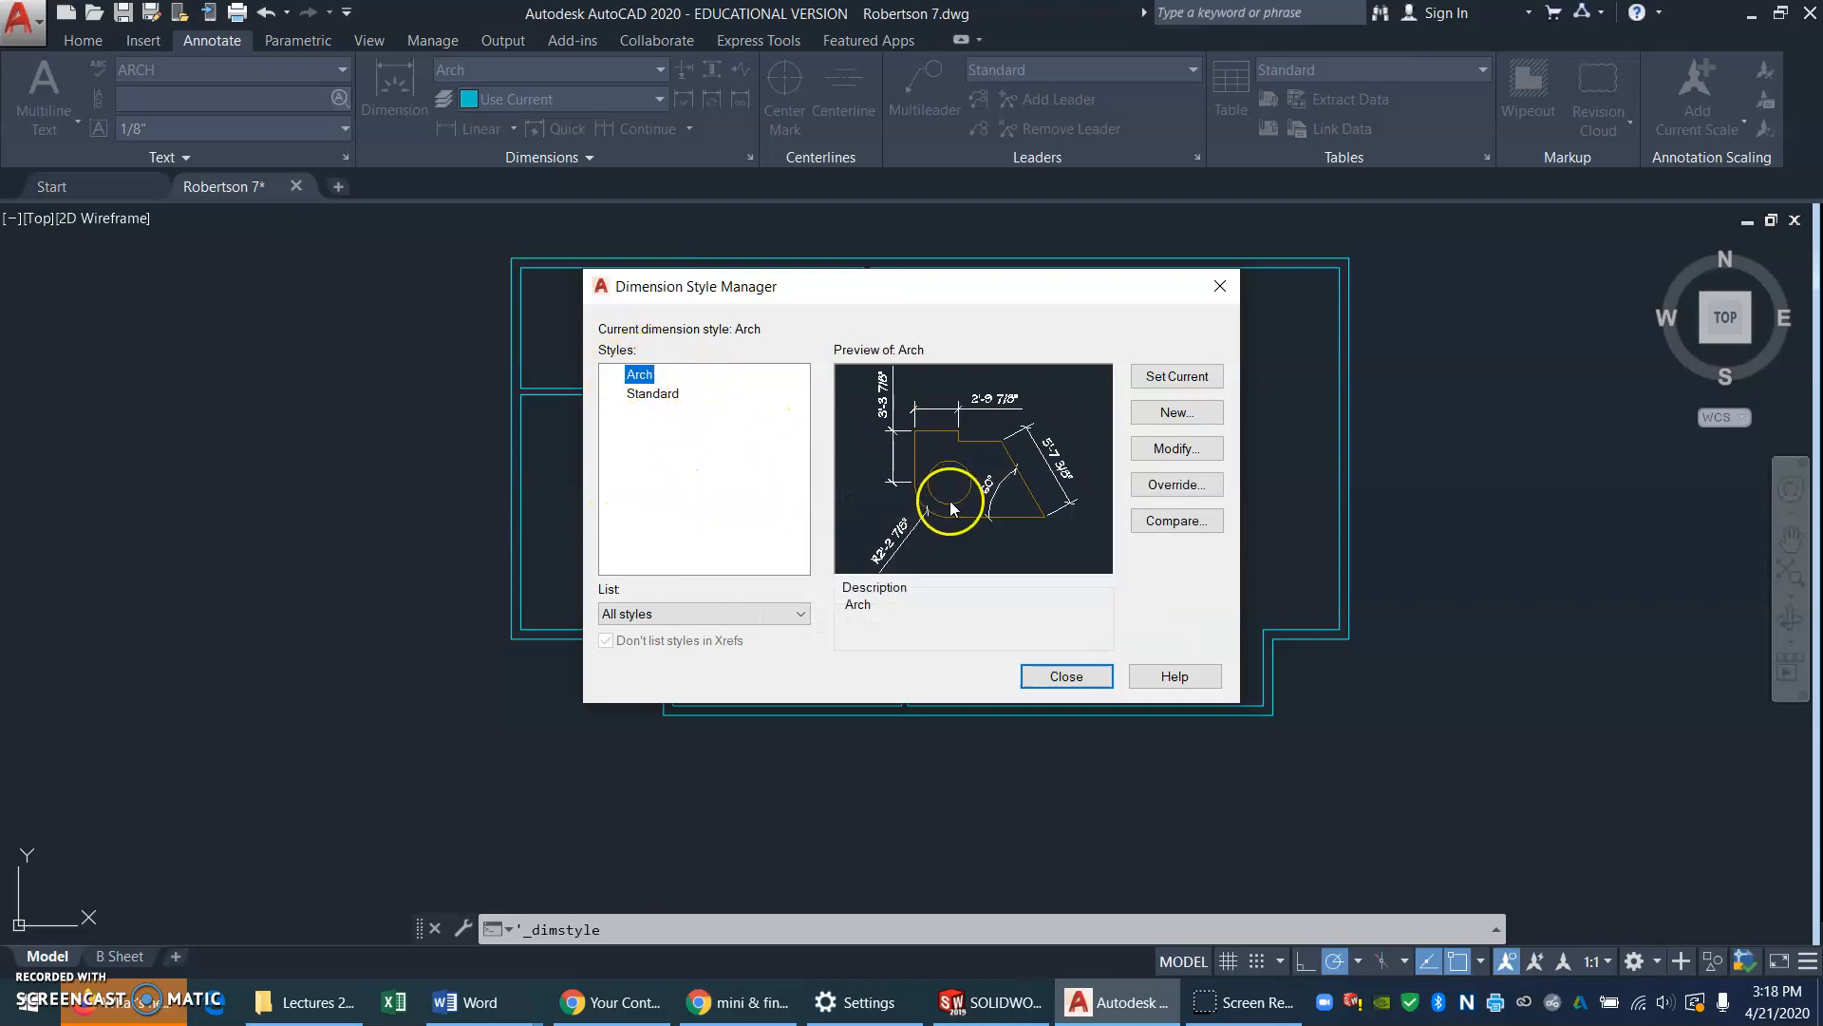
{"action": "left_click", "coordinate": [1208, 452]}
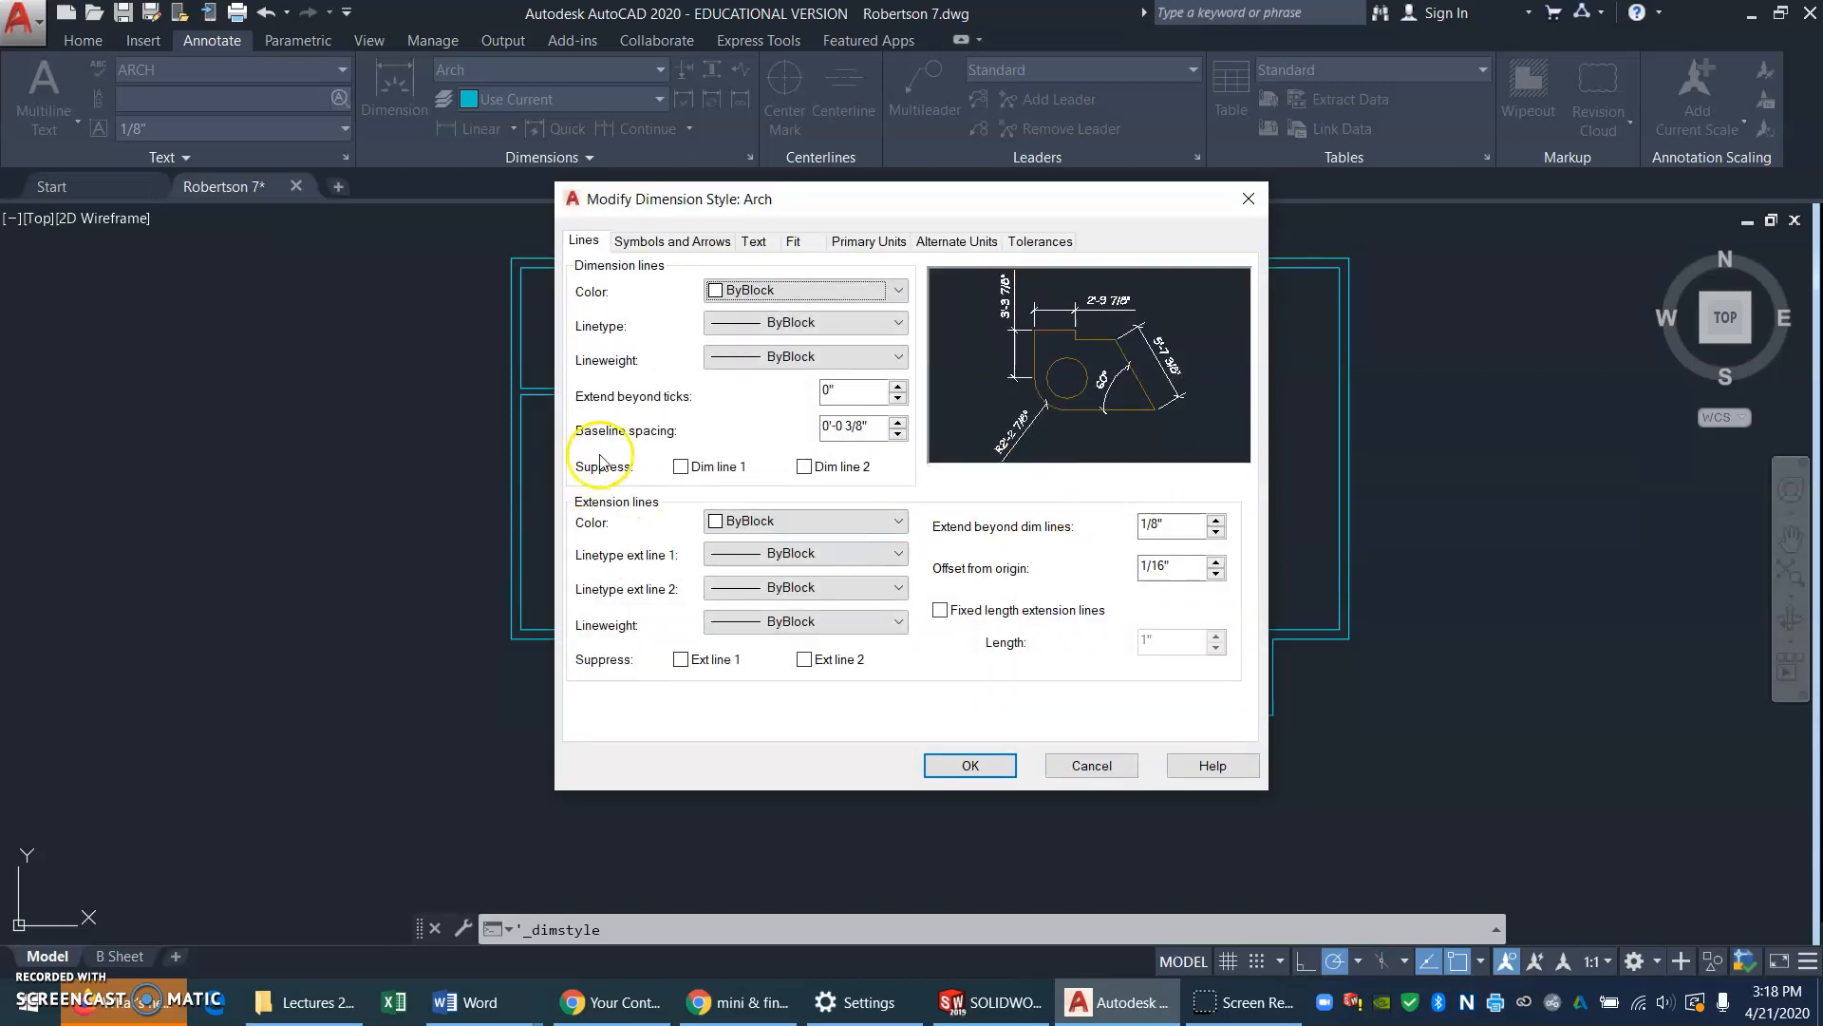
{"action": "left_click", "coordinate": [693, 242]}
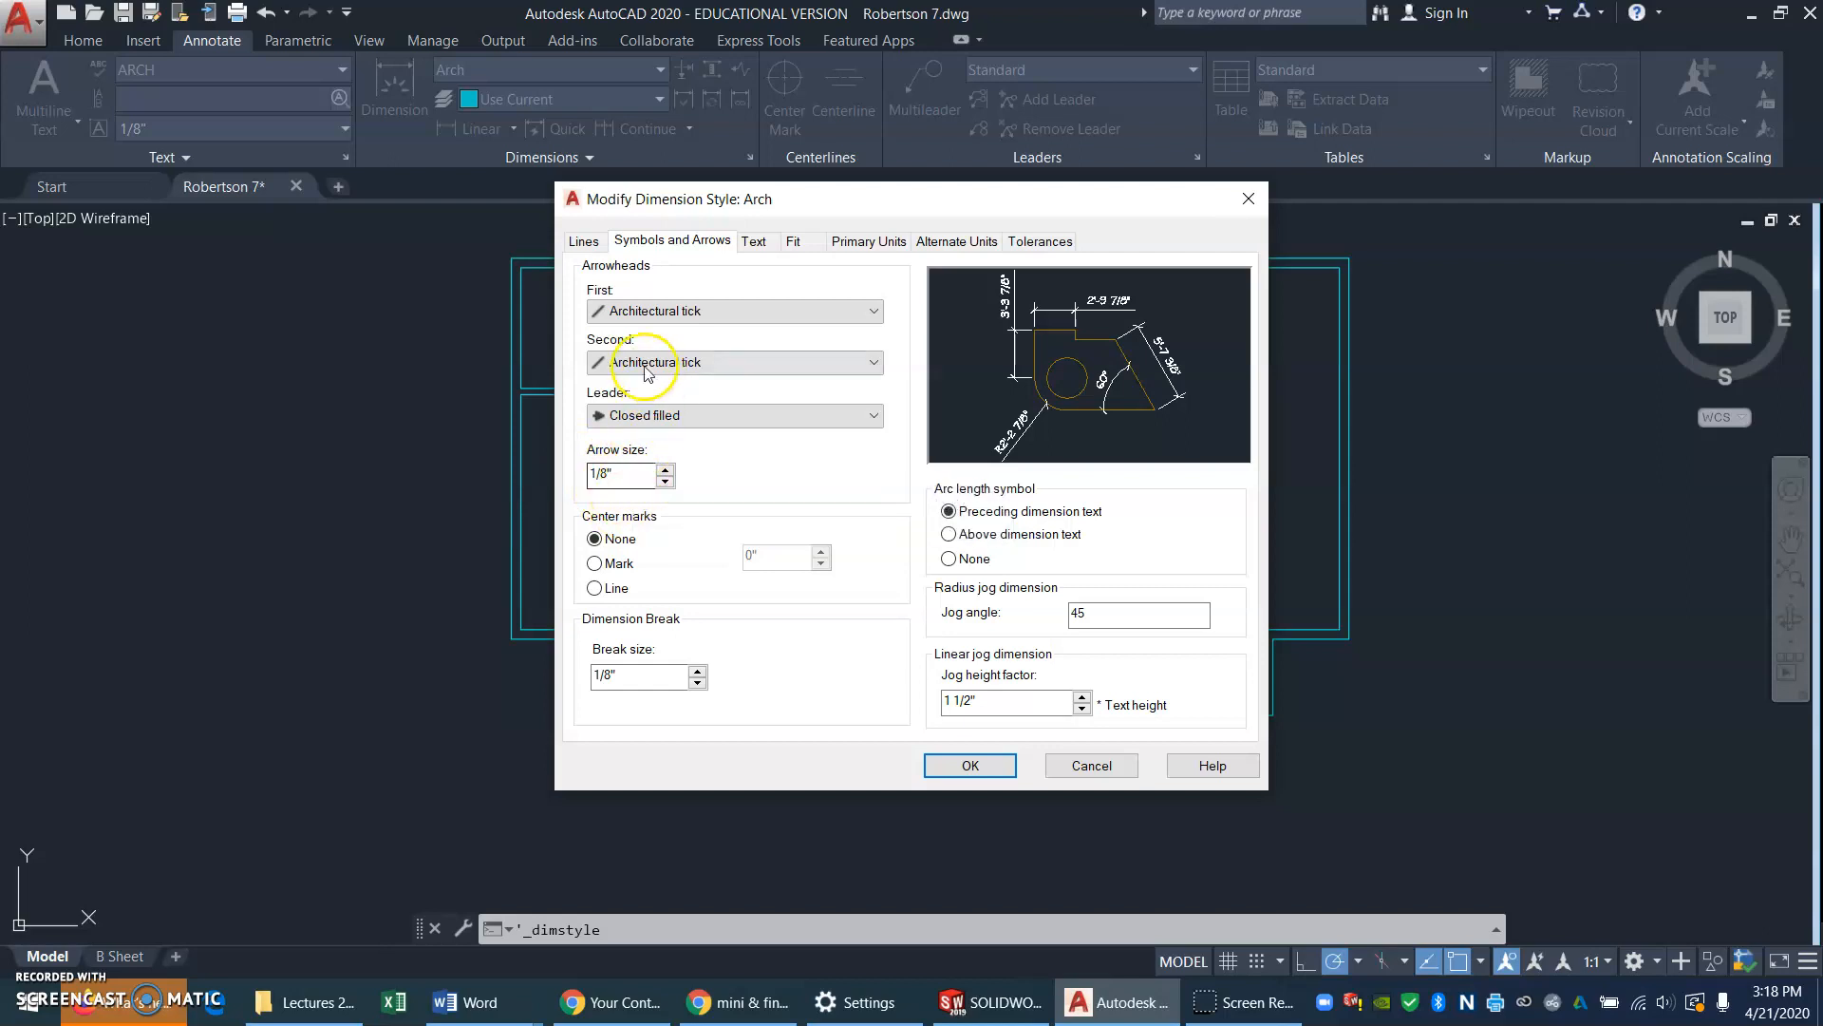
{"action": "left_click", "coordinate": [757, 242]}
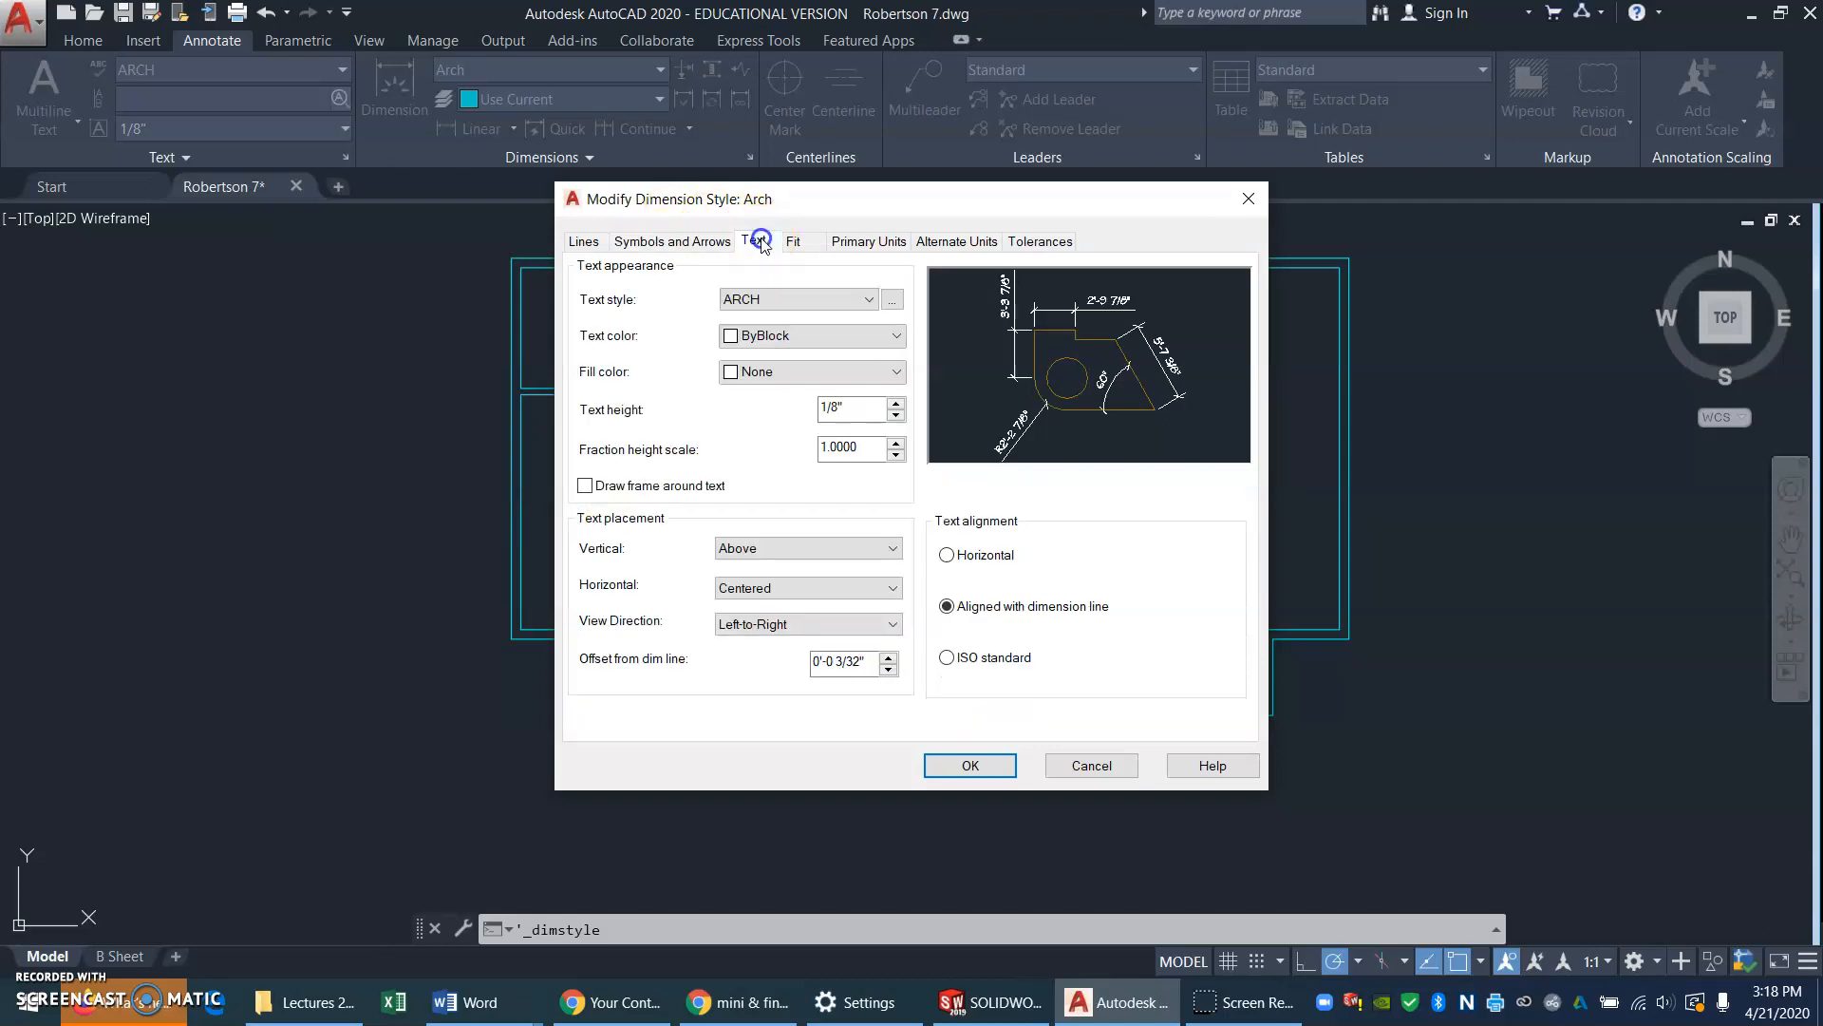
{"action": "left_click", "coordinate": [870, 300]}
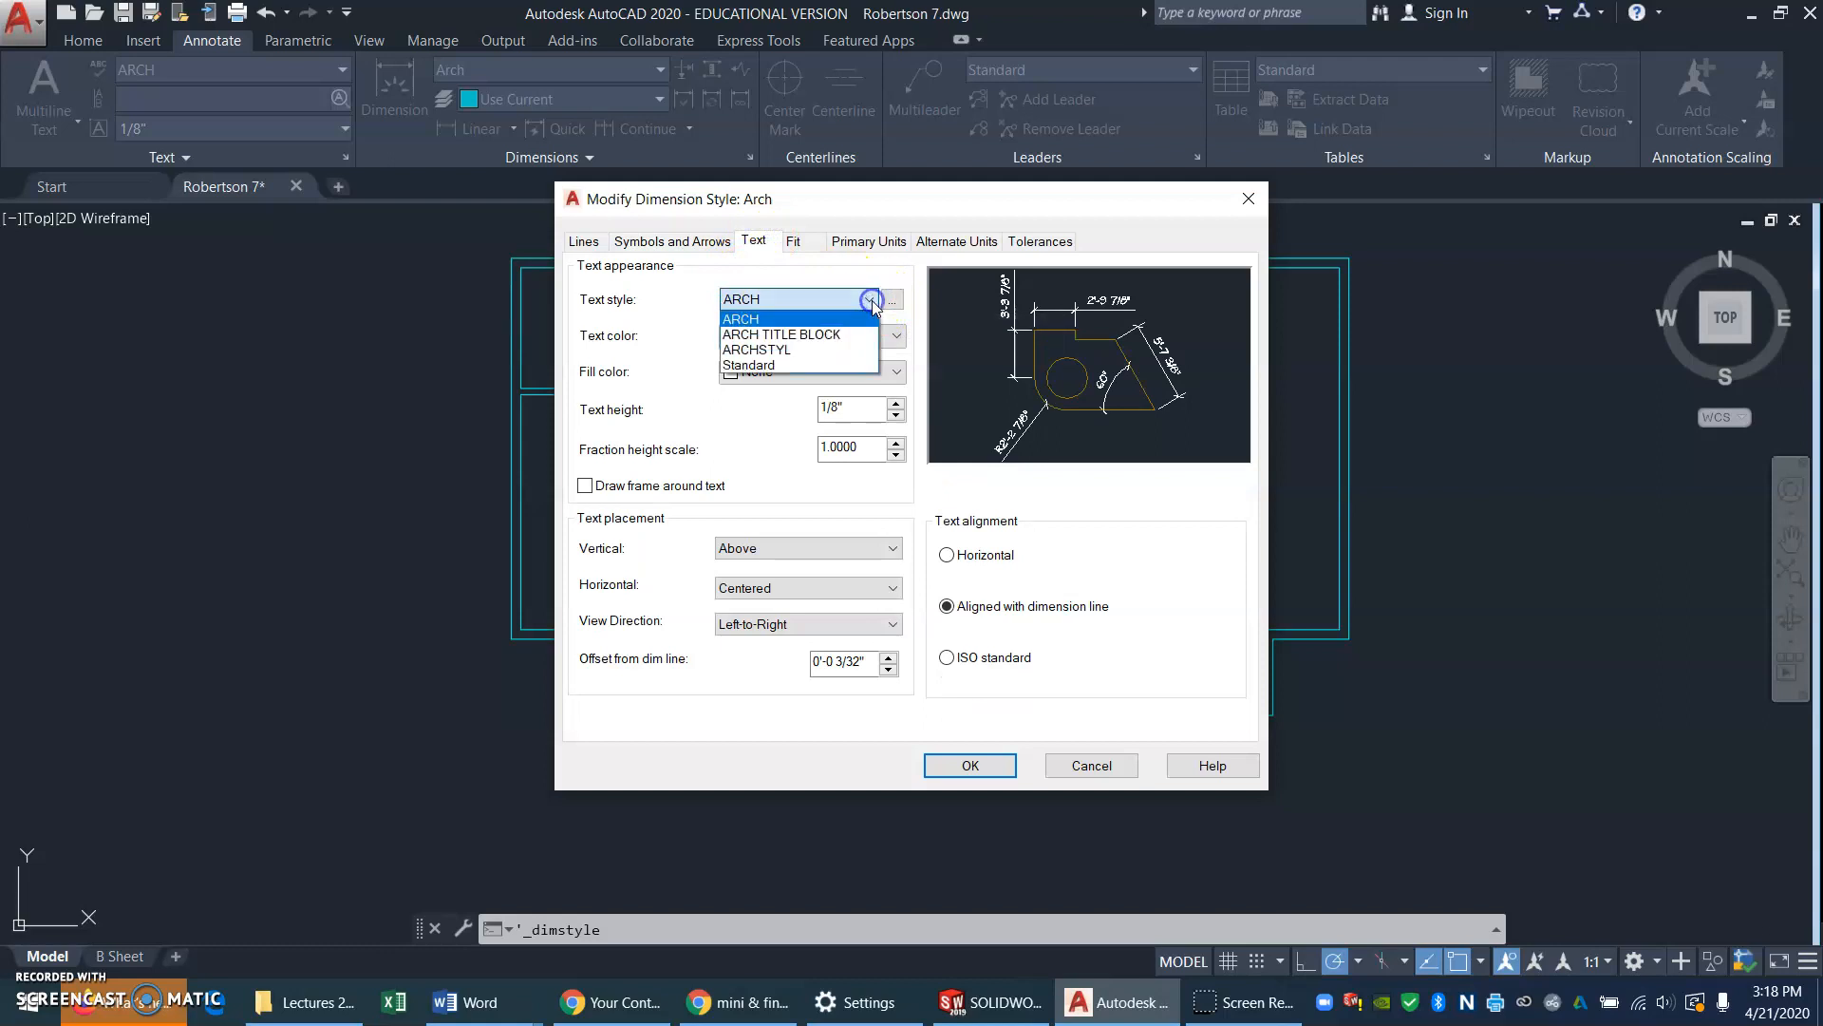
{"action": "left_click", "coordinate": [812, 301]}
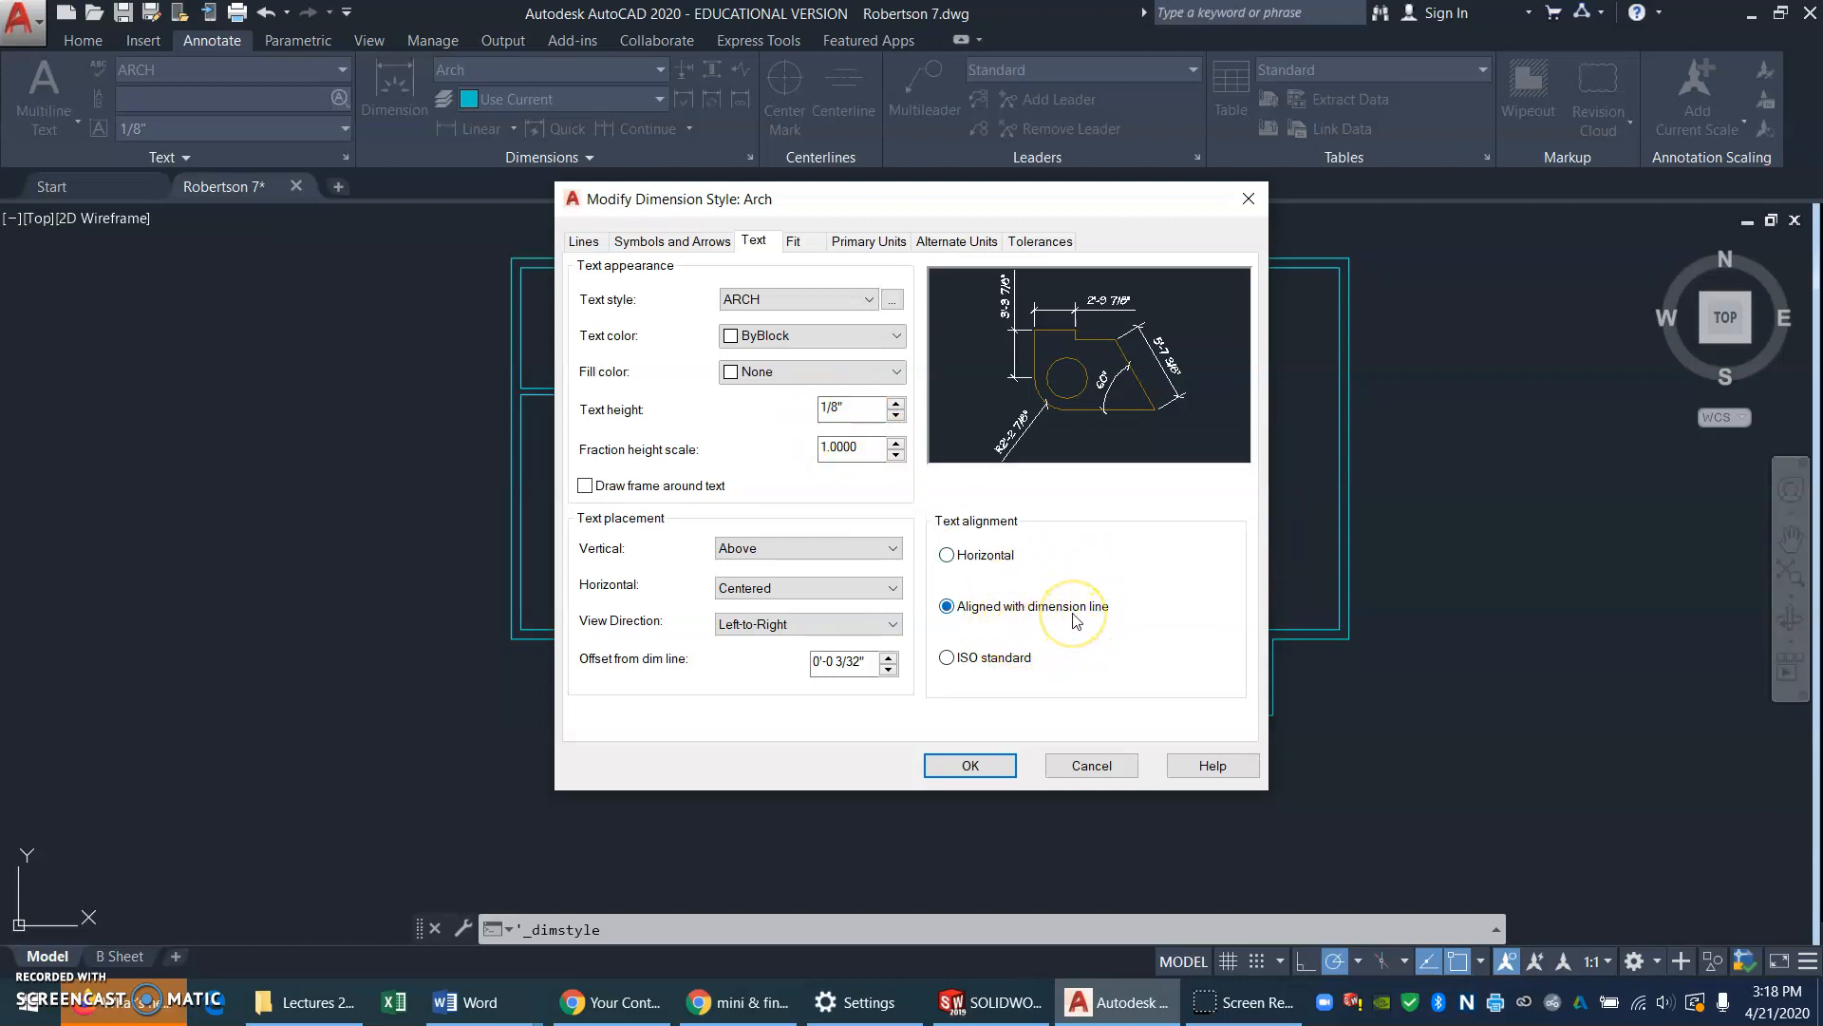
Set the Arch dimension style's overall scale to 64 and close the Dimension Style Manager
{"action": "left_click", "coordinate": [794, 243]}
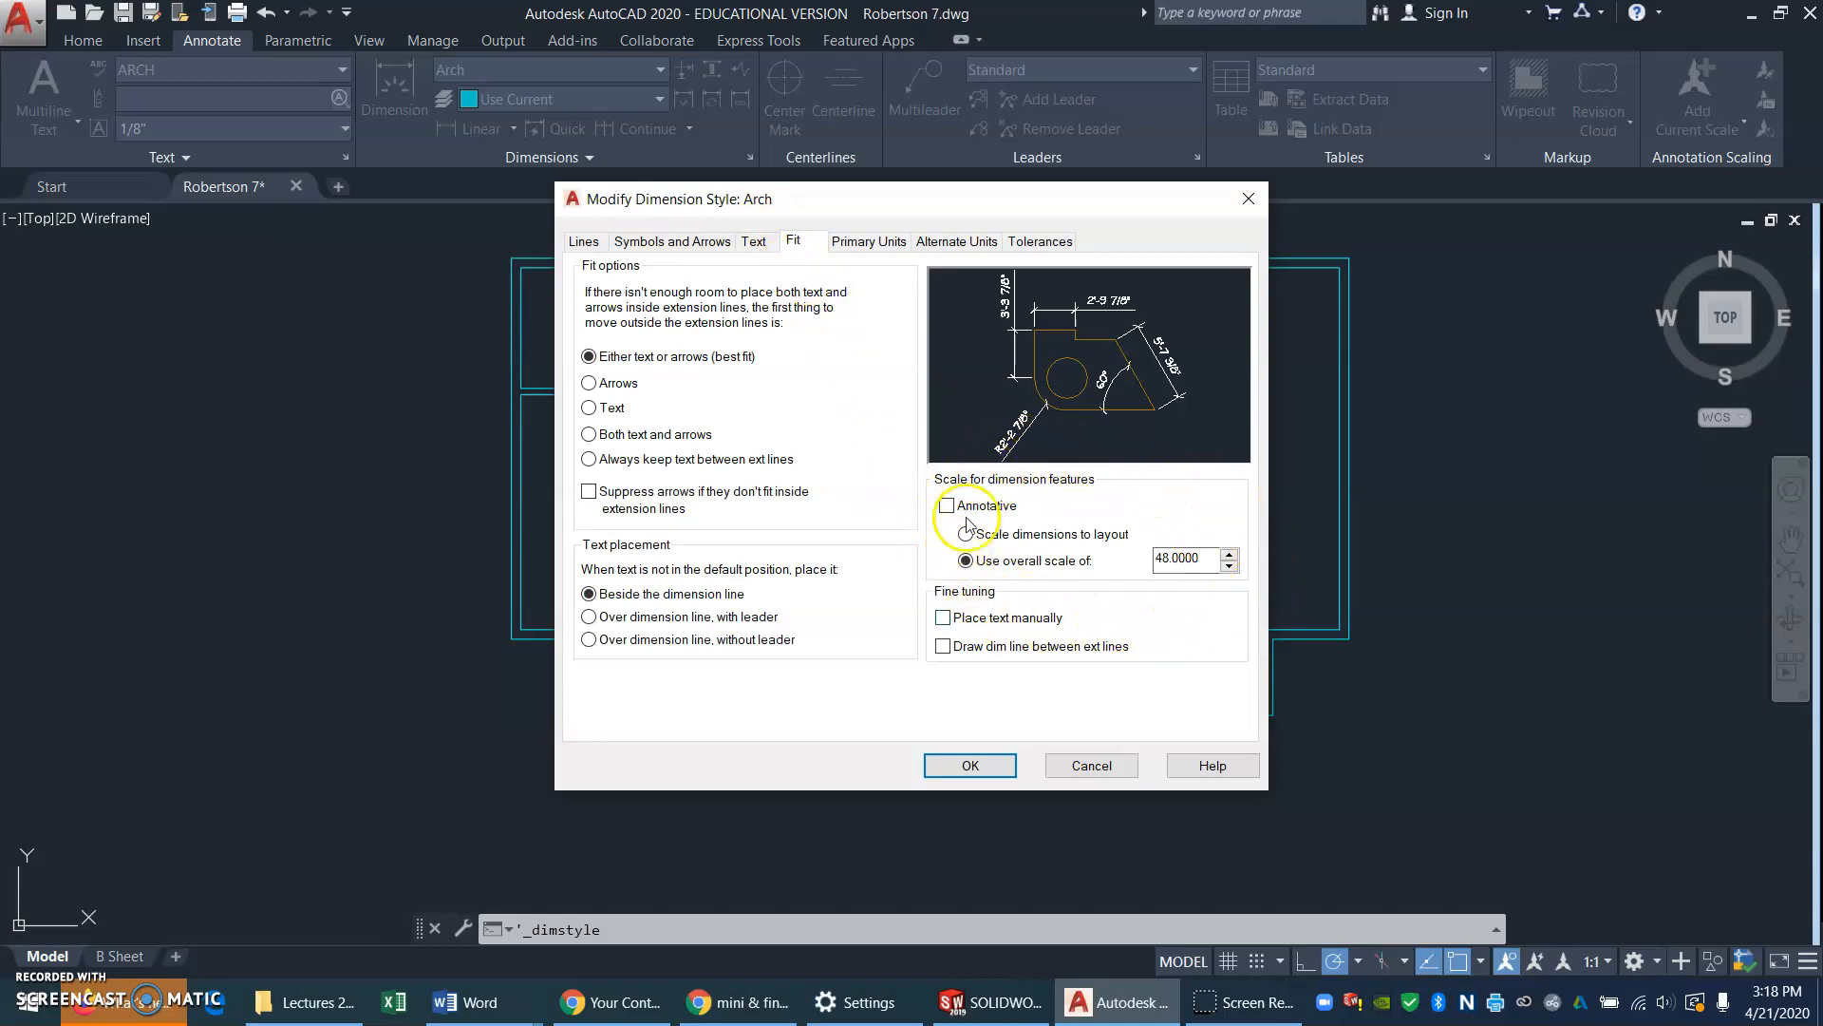
{"action": "left_click", "coordinate": [1168, 557]}
{"action": "double_click", "coordinate": [1166, 557]}
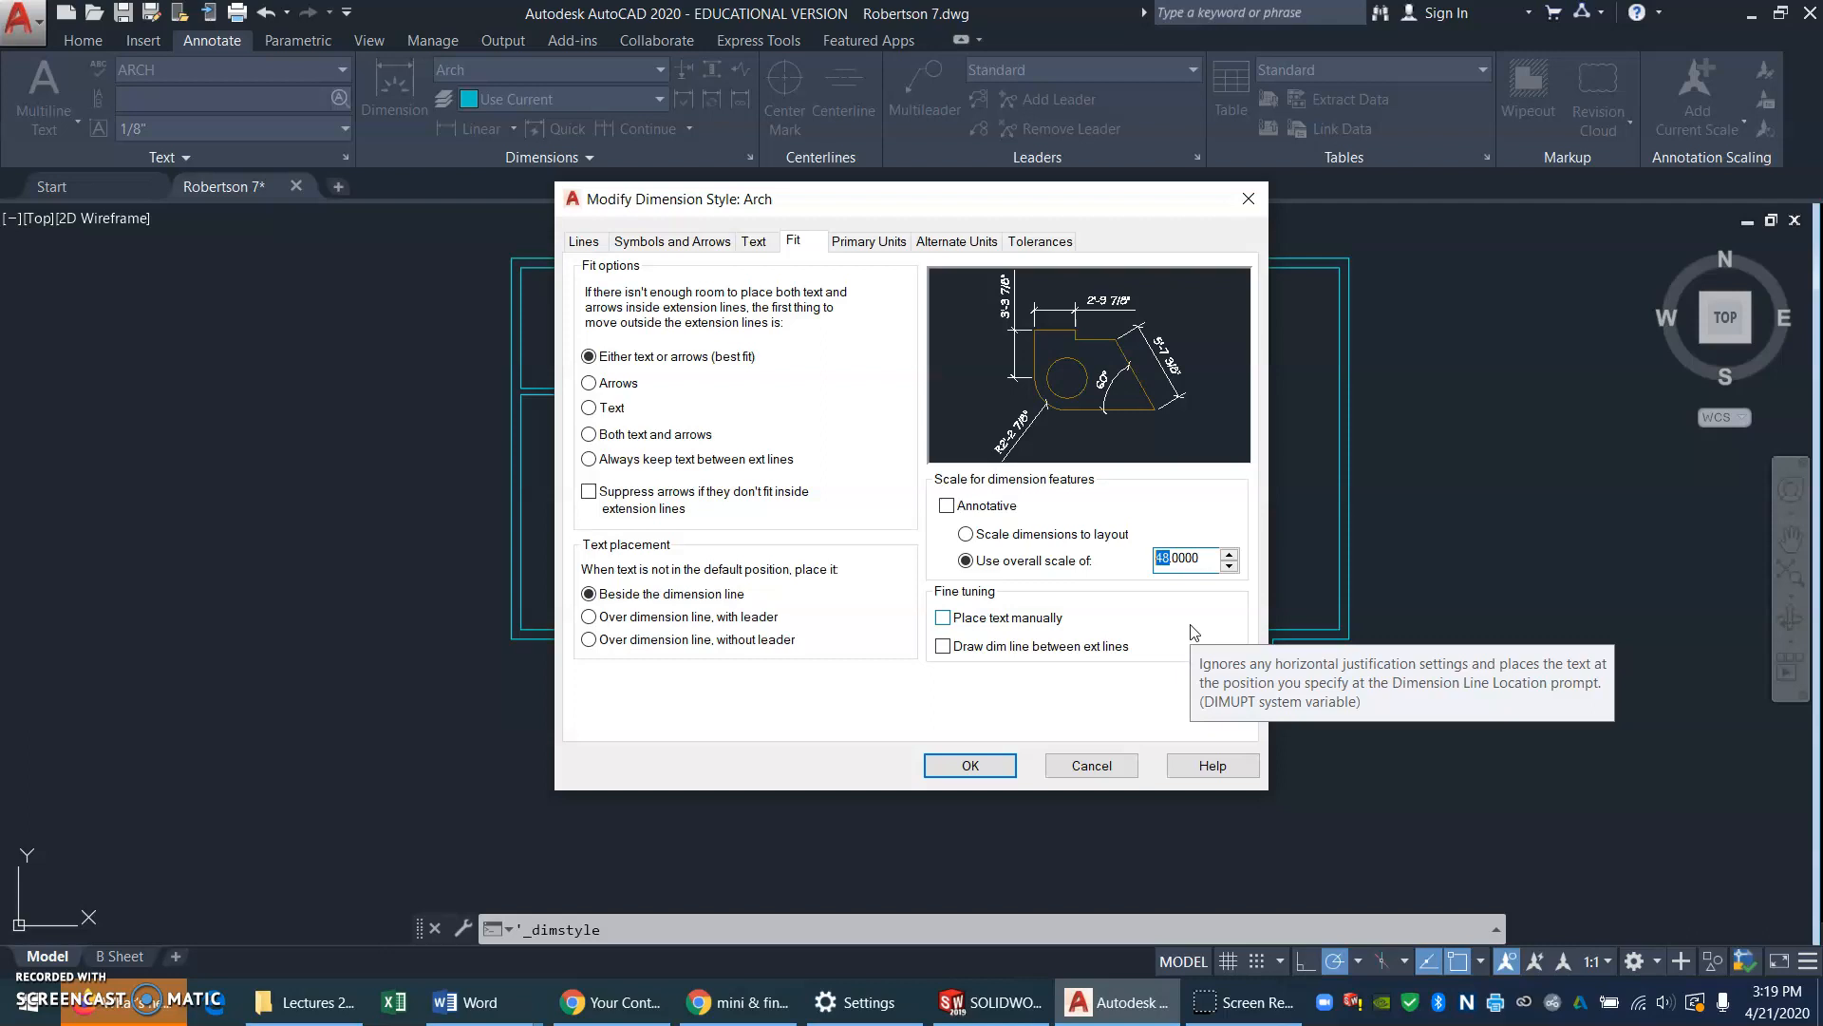
{"action": "type", "text": "6"}
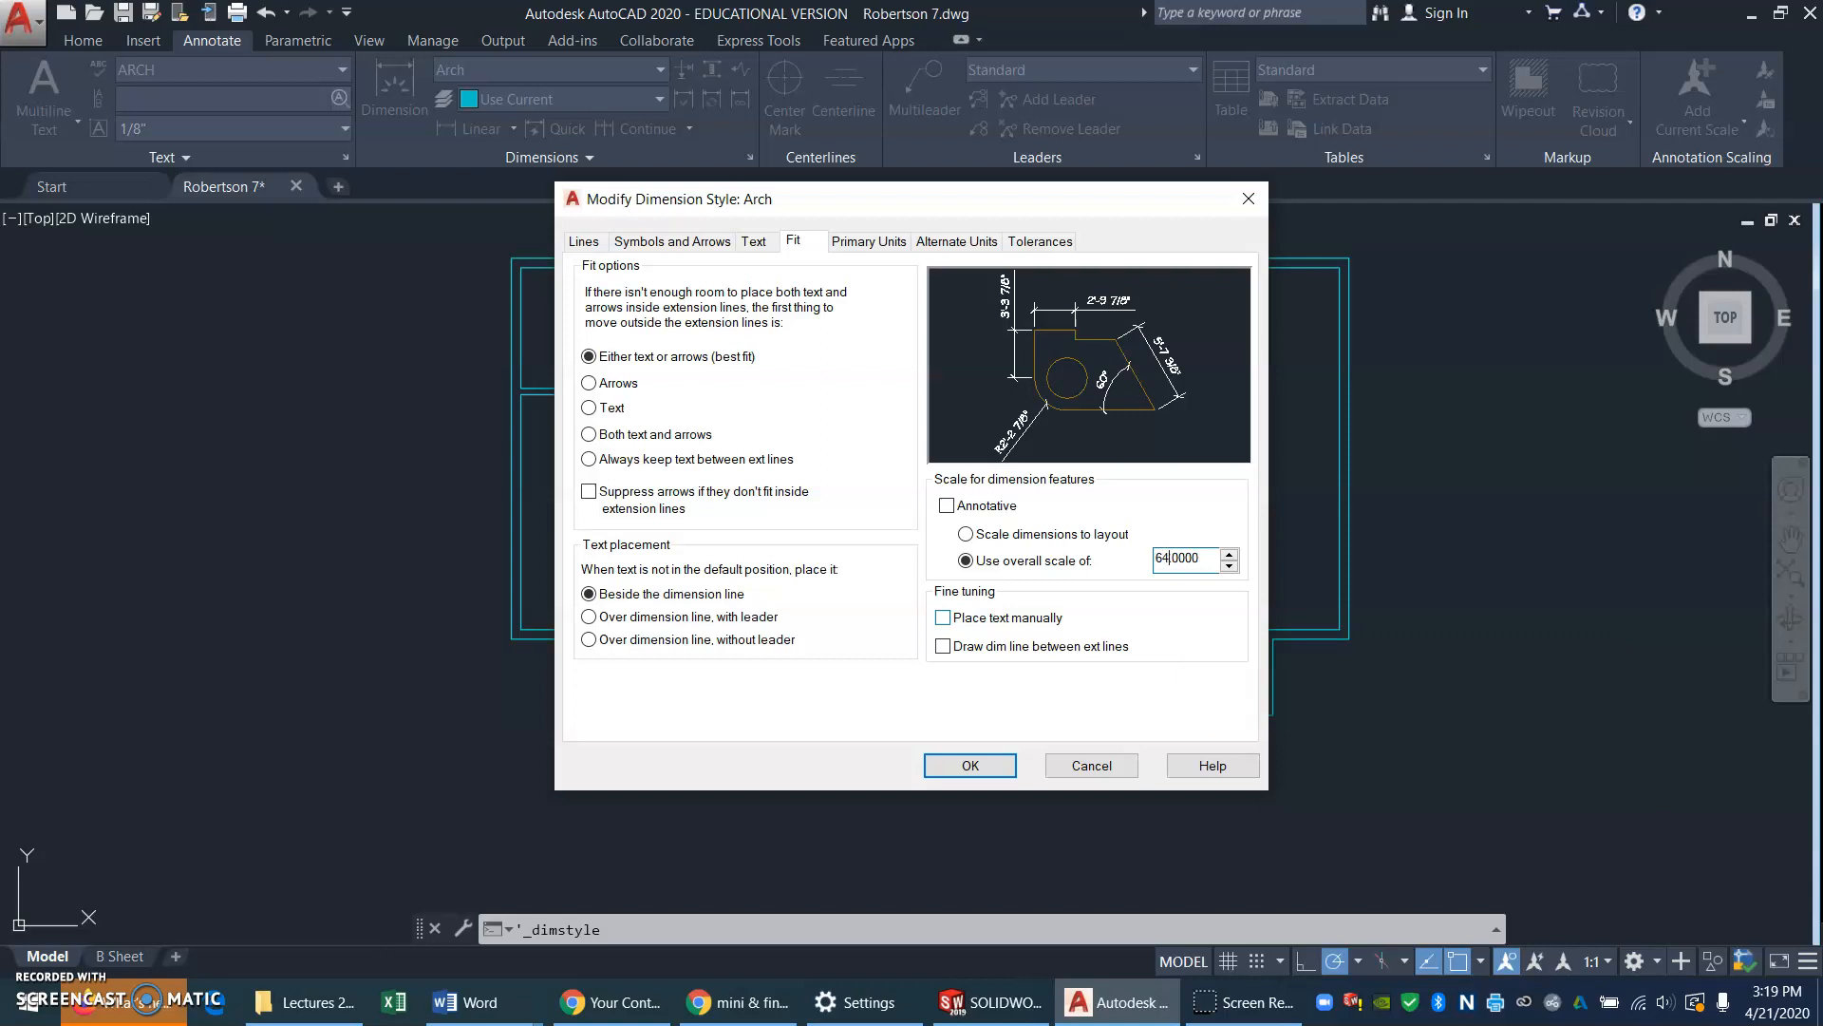
{"action": "left_click", "coordinate": [994, 771]}
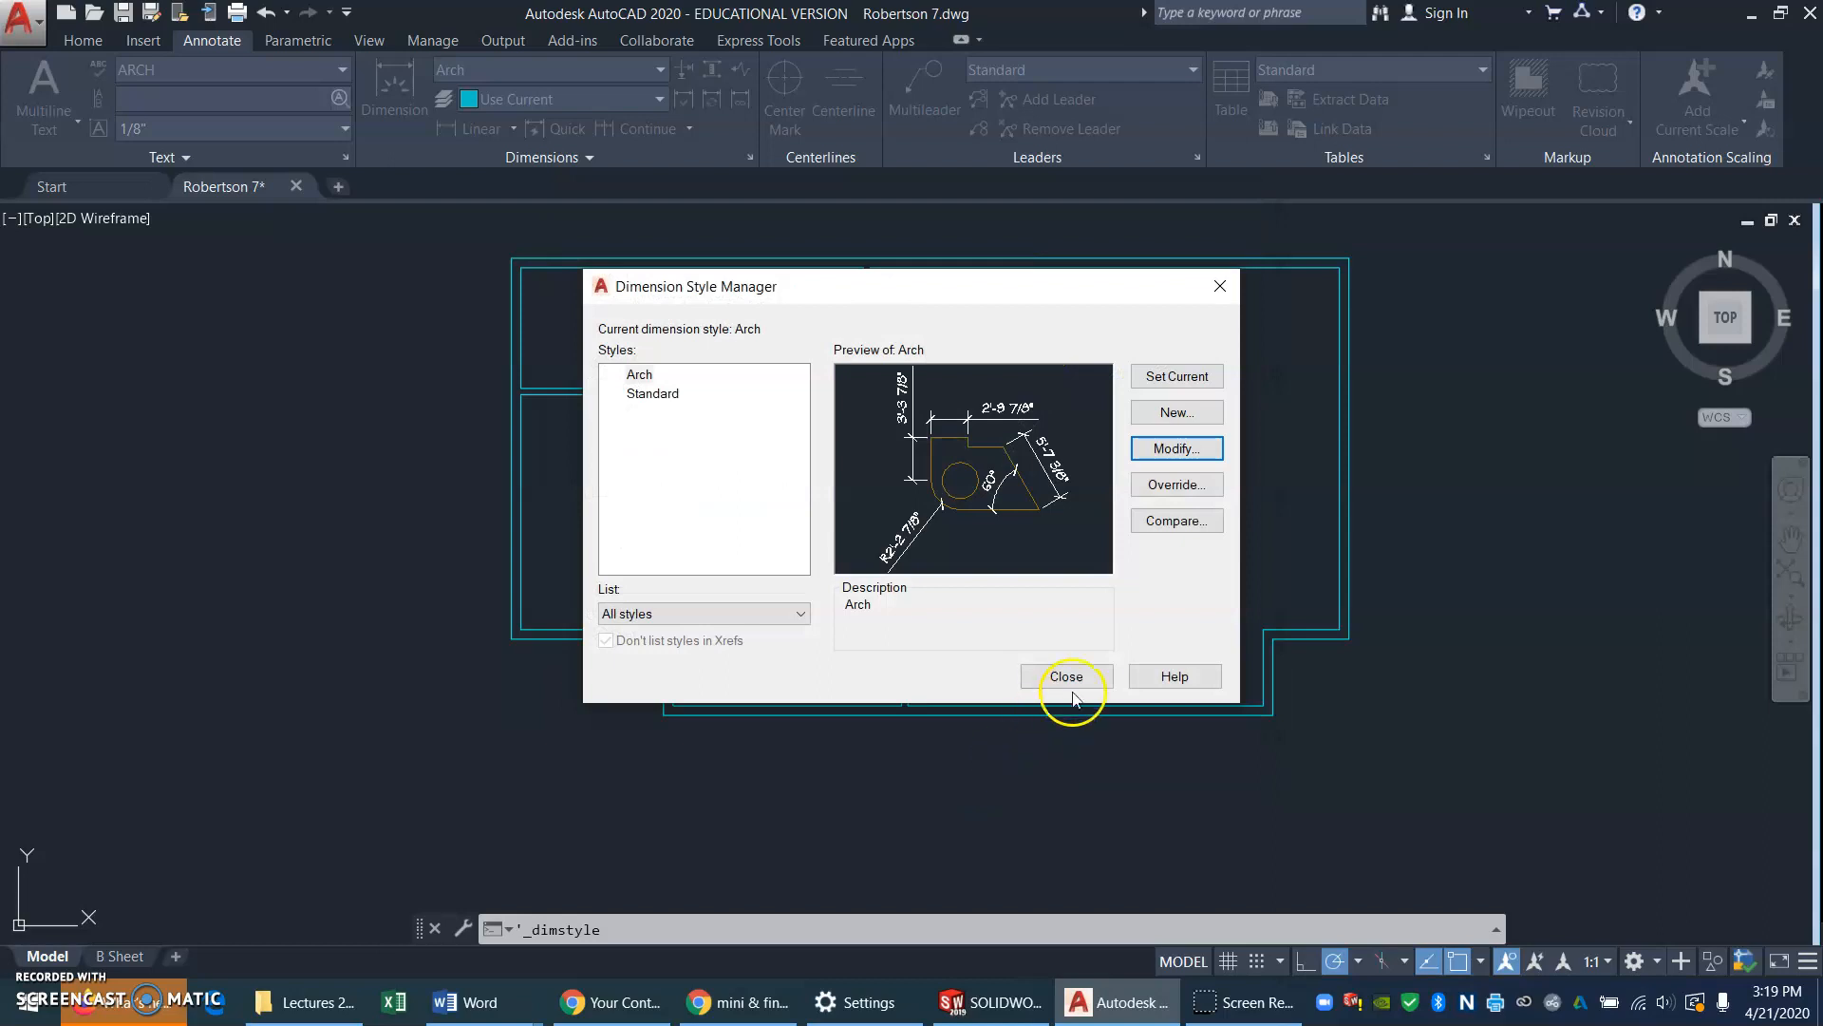
{"action": "left_click", "coordinate": [1083, 684]}
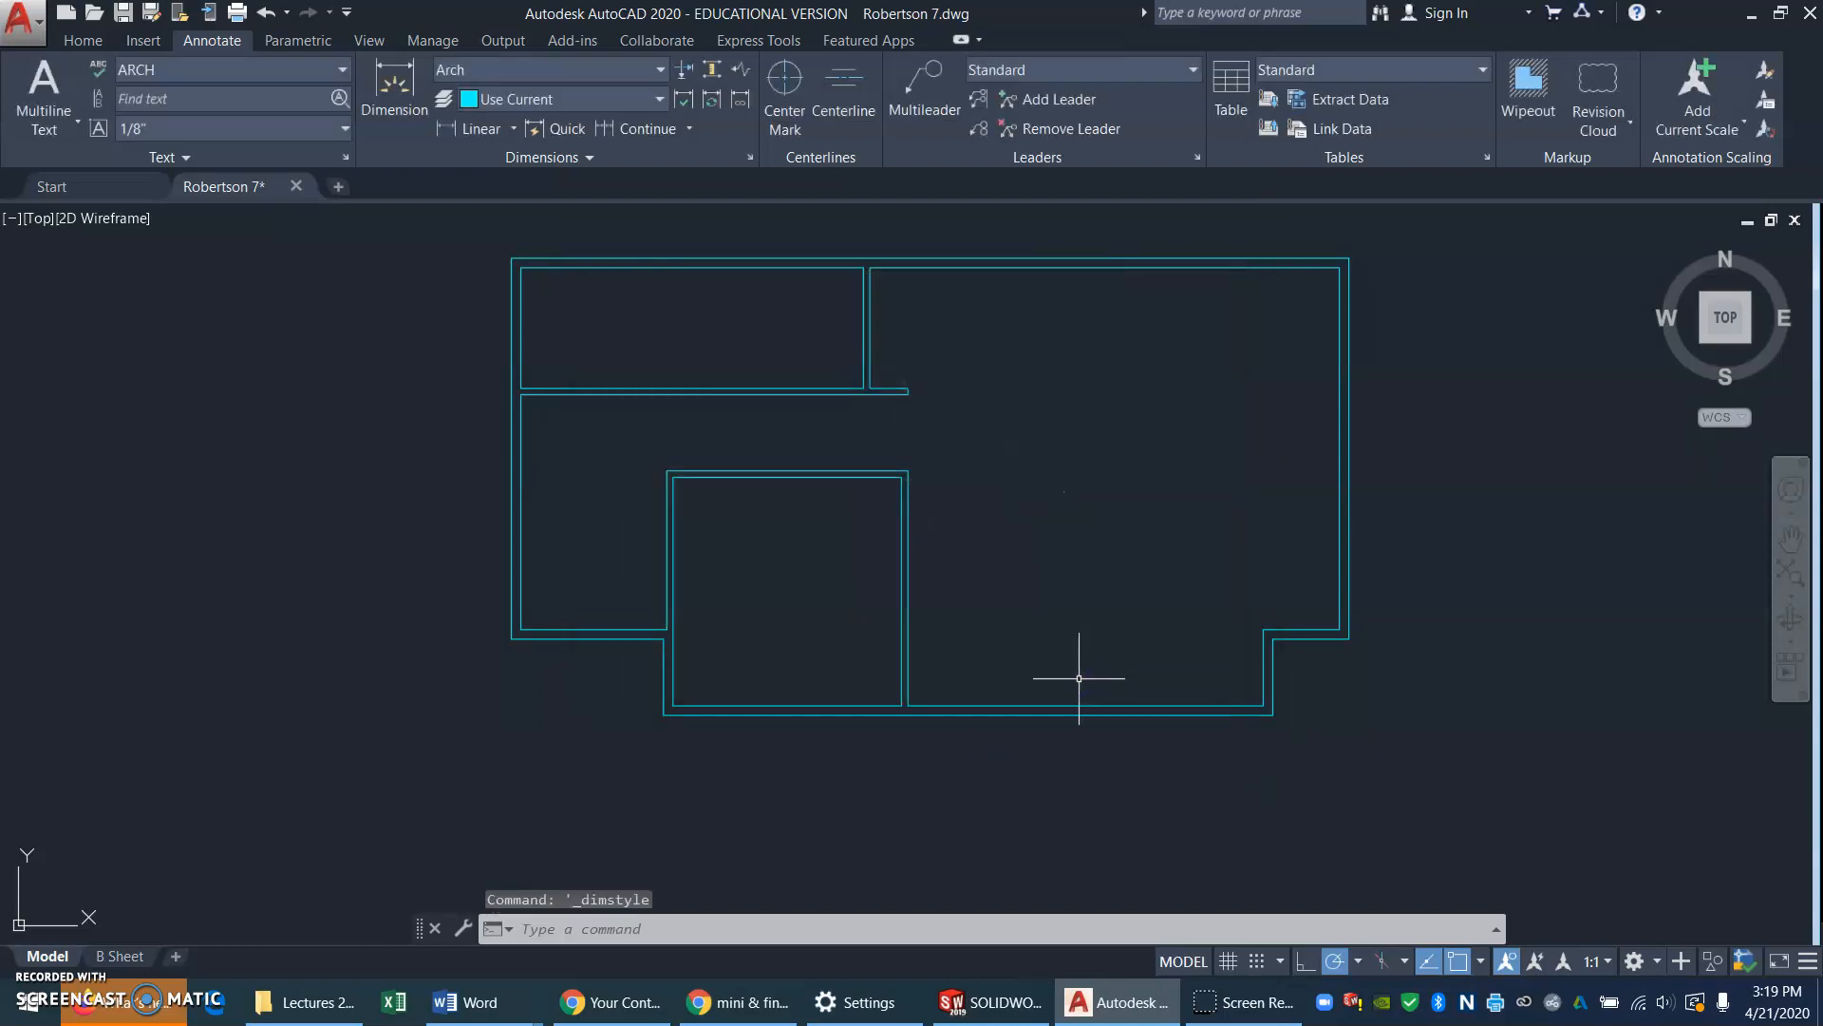
Make A-ANNO-DIMS the current layer with nothing selected
{"action": "left_click", "coordinate": [83, 43]}
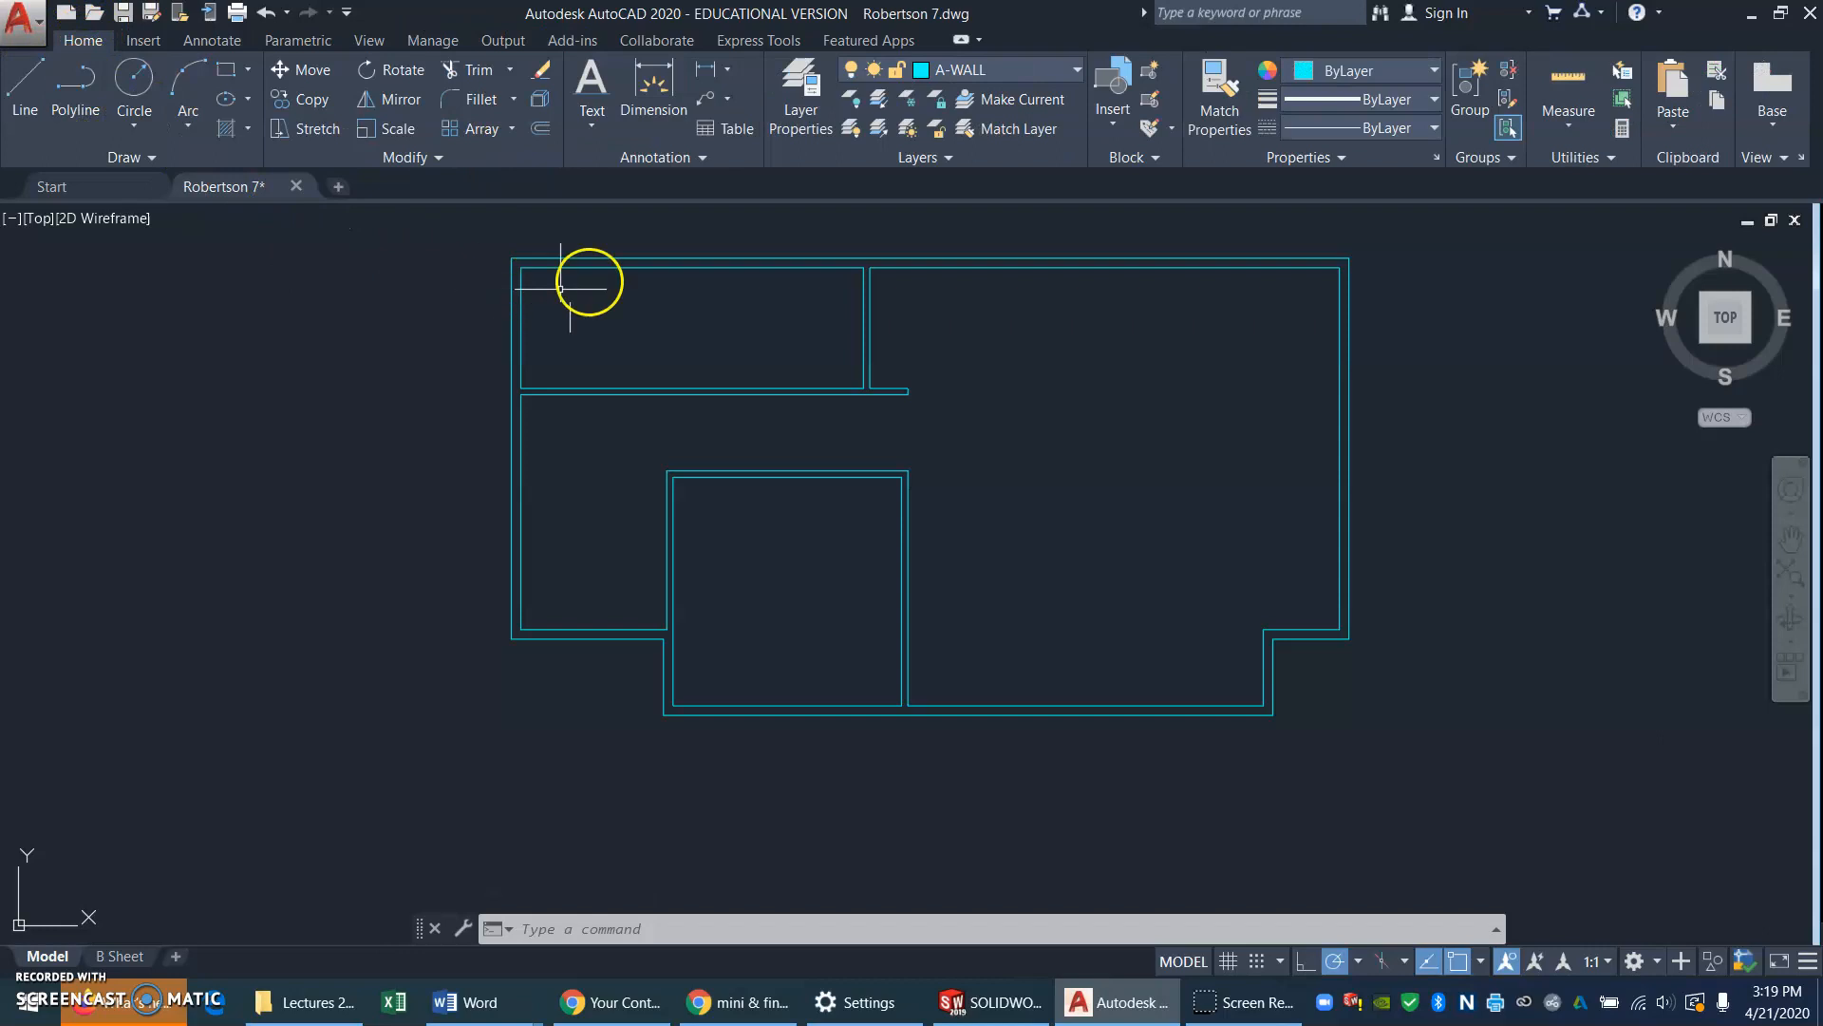
{"action": "left_click", "coordinate": [729, 69]}
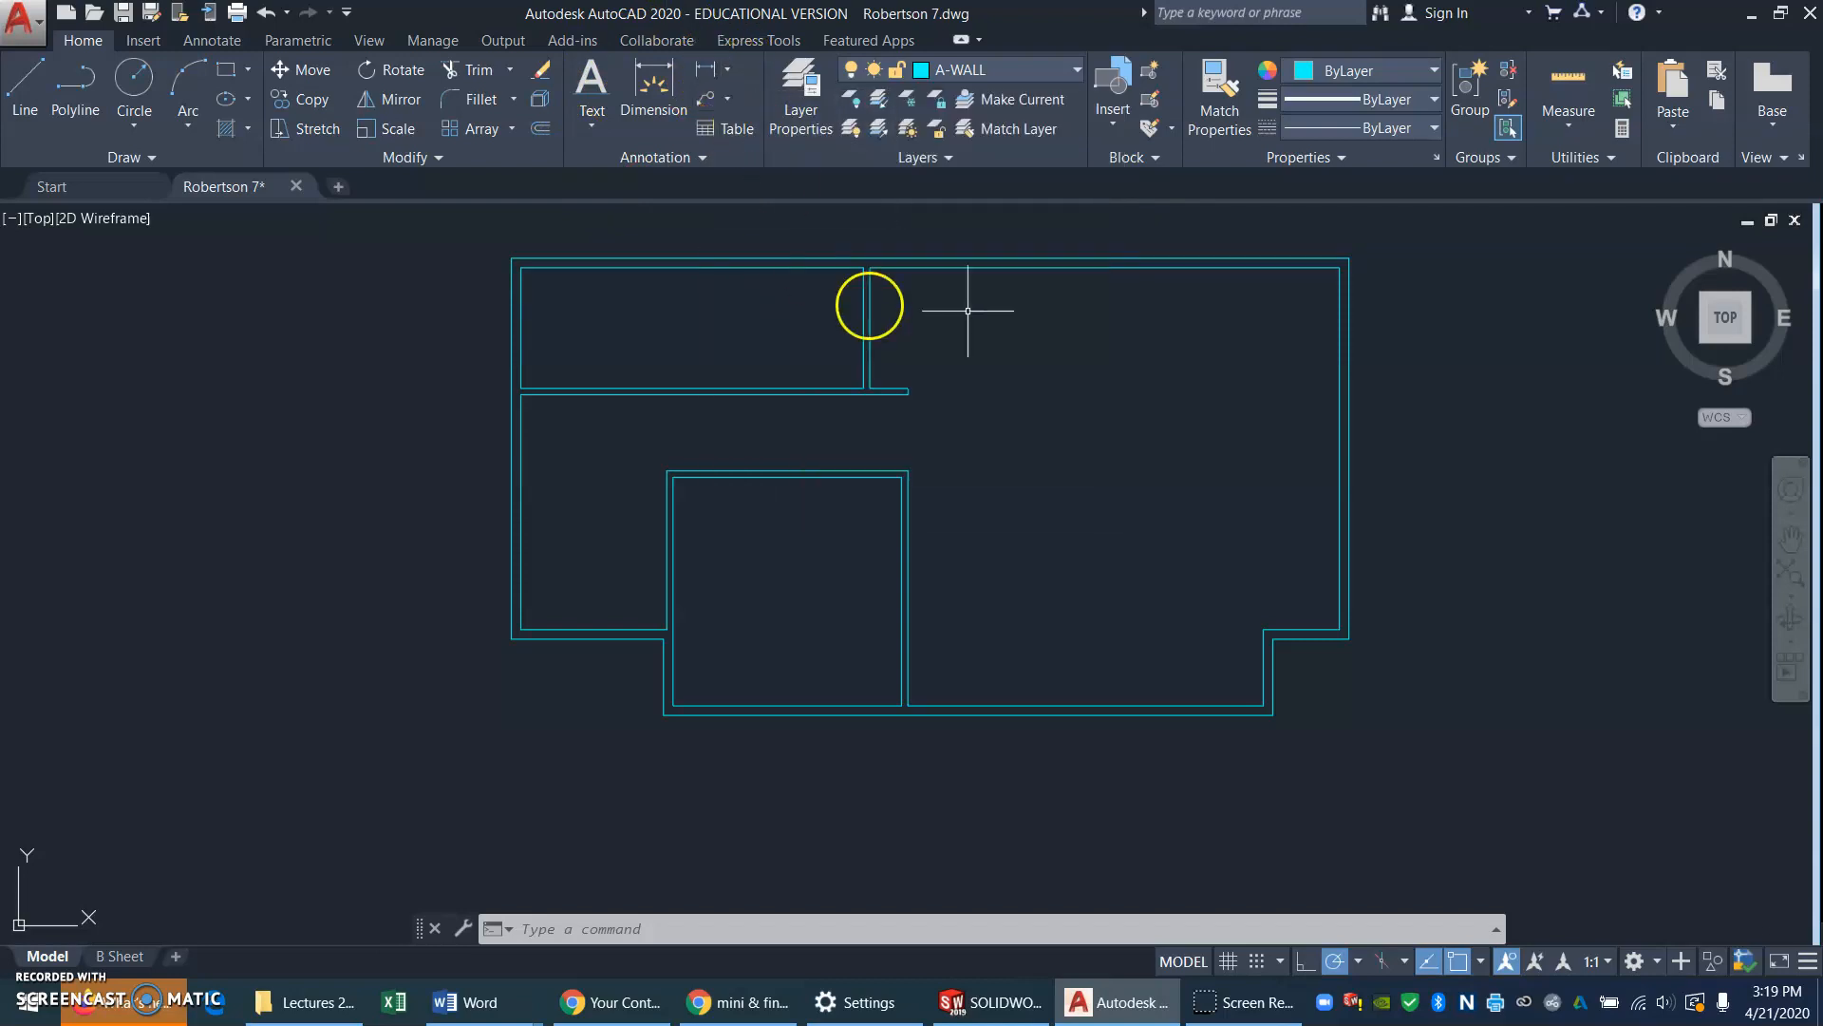
{"action": "left_click", "coordinate": [1075, 71]}
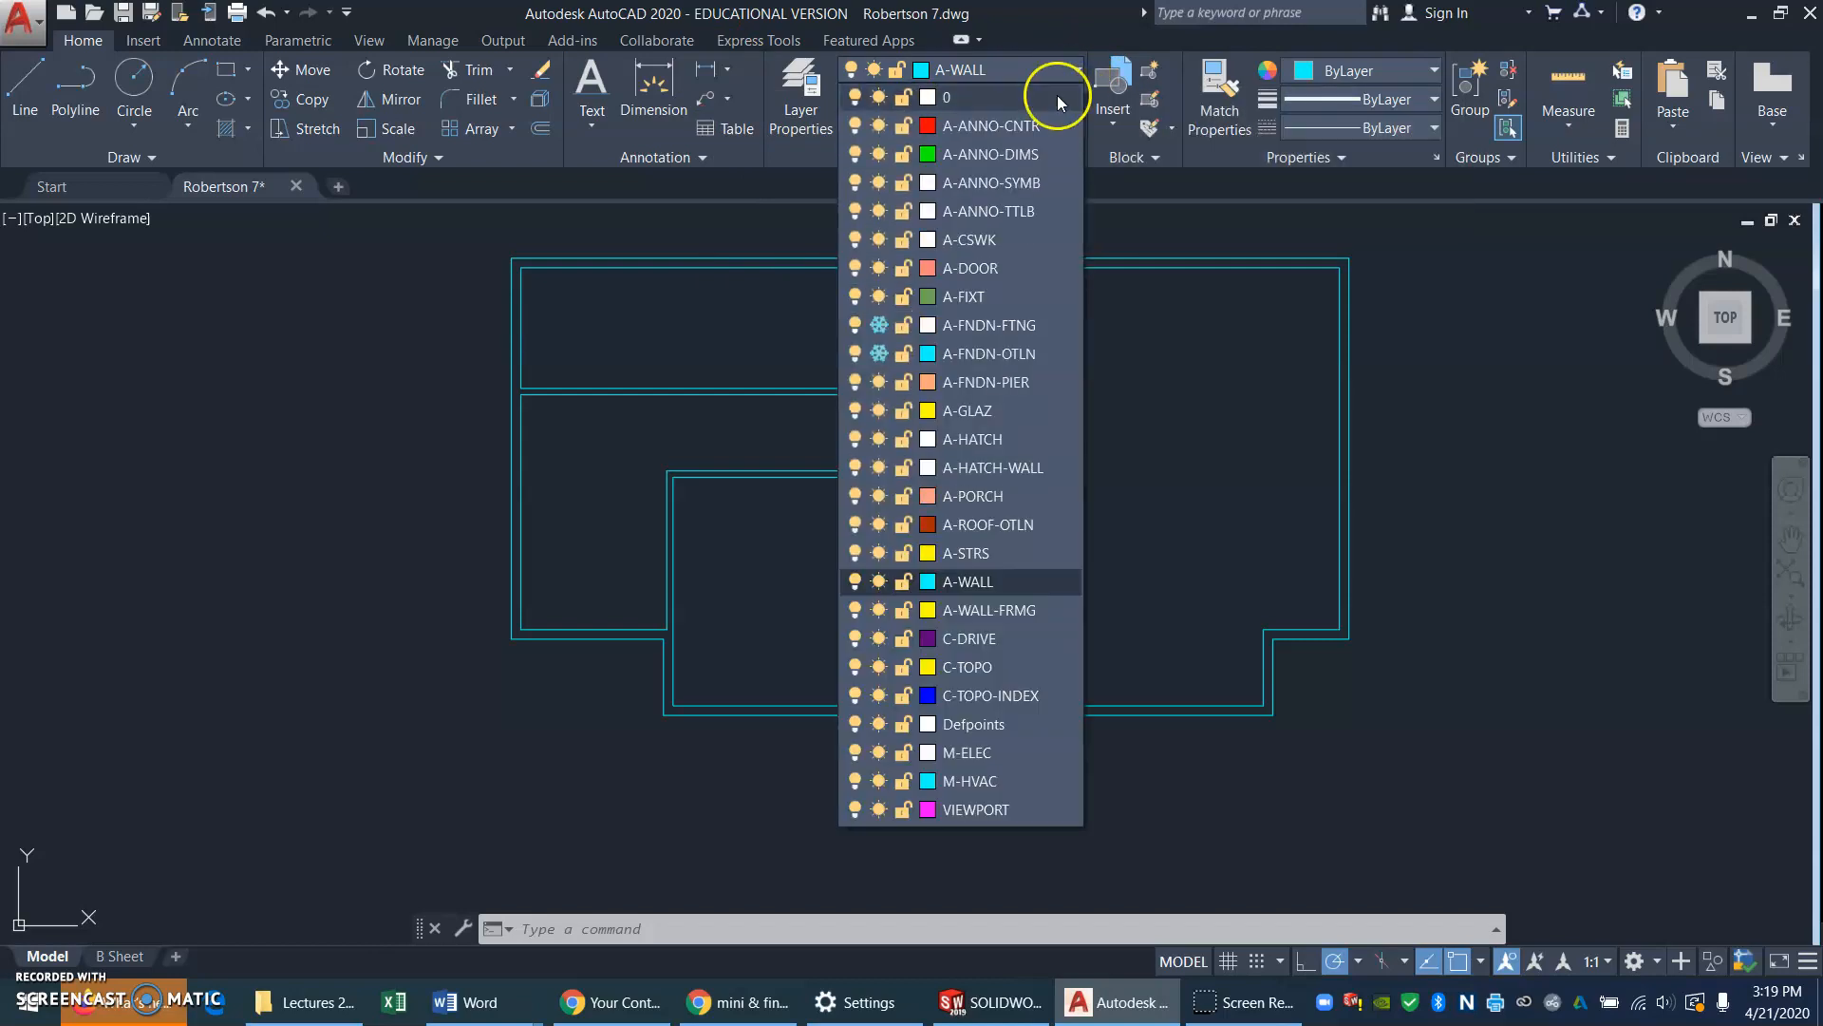
{"action": "left_click", "coordinate": [1000, 155]}
{"action": "left_click", "coordinate": [1000, 155]}
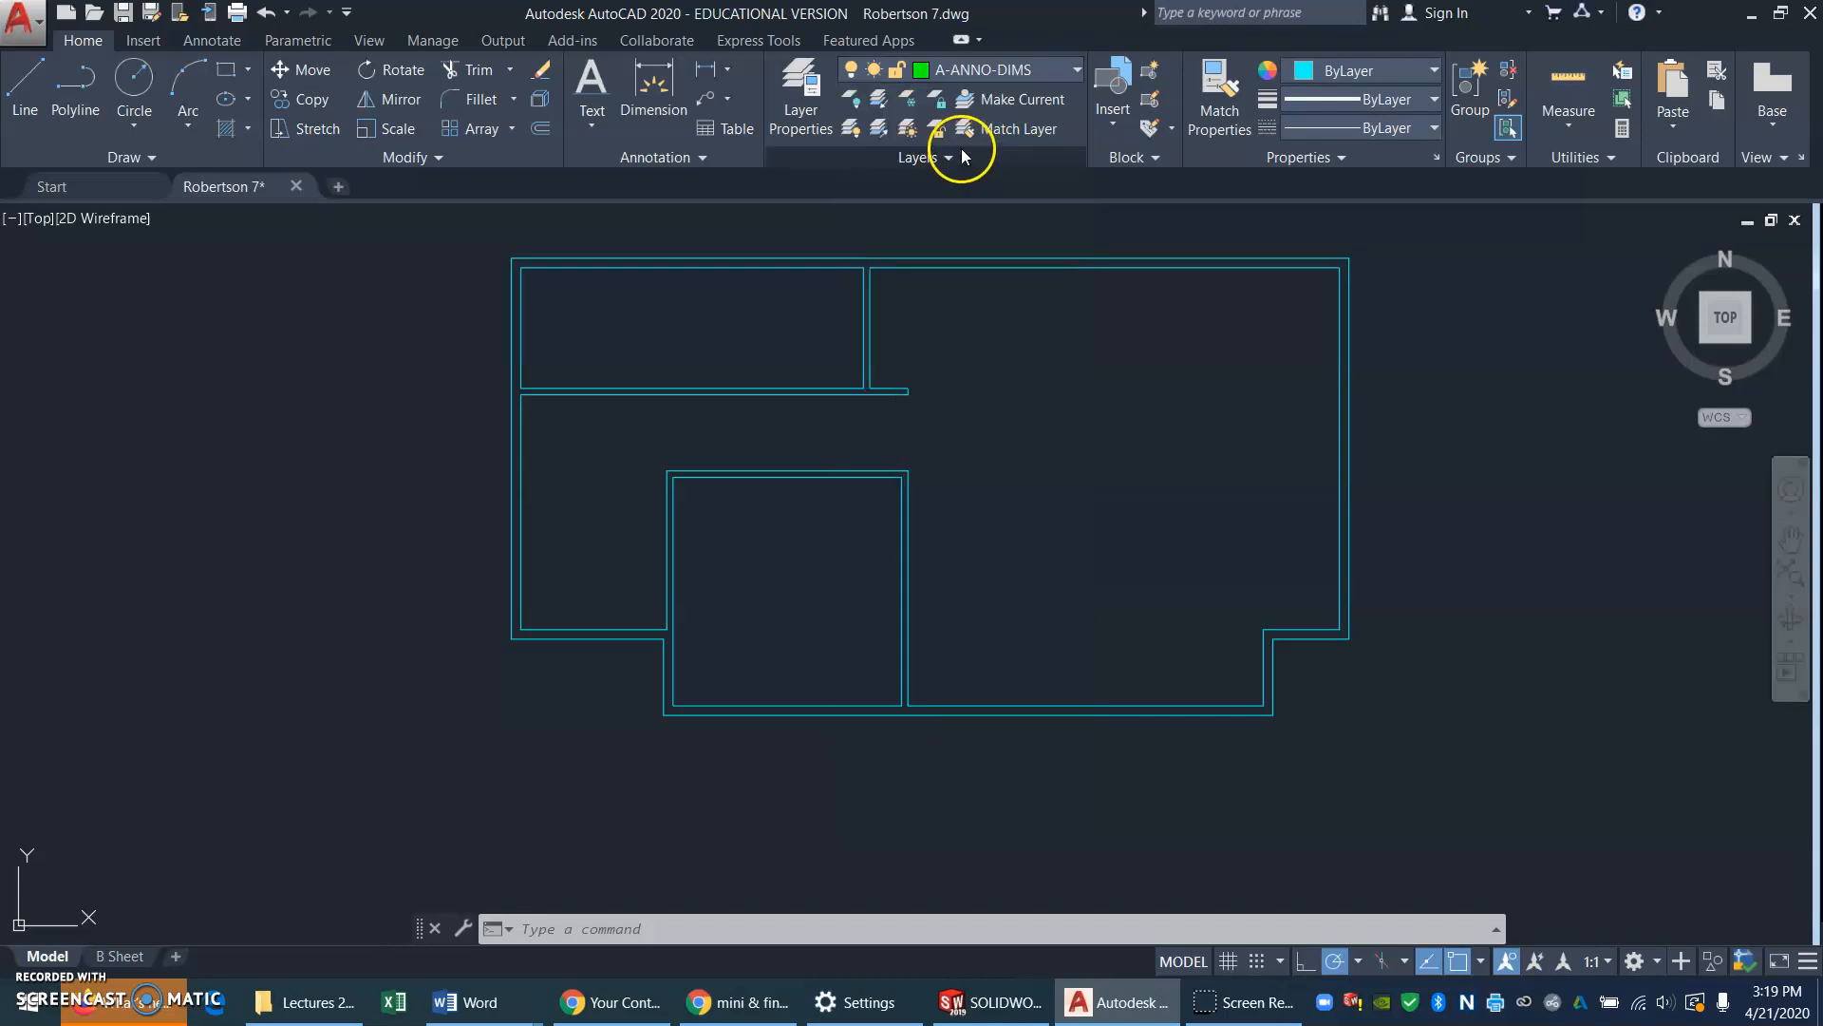
{"action": "left_click", "coordinate": [969, 158]}
{"action": "left_click", "coordinate": [1227, 257]}
{"action": "key", "text": "Escape"}
{"action": "key", "text": "Escape"}
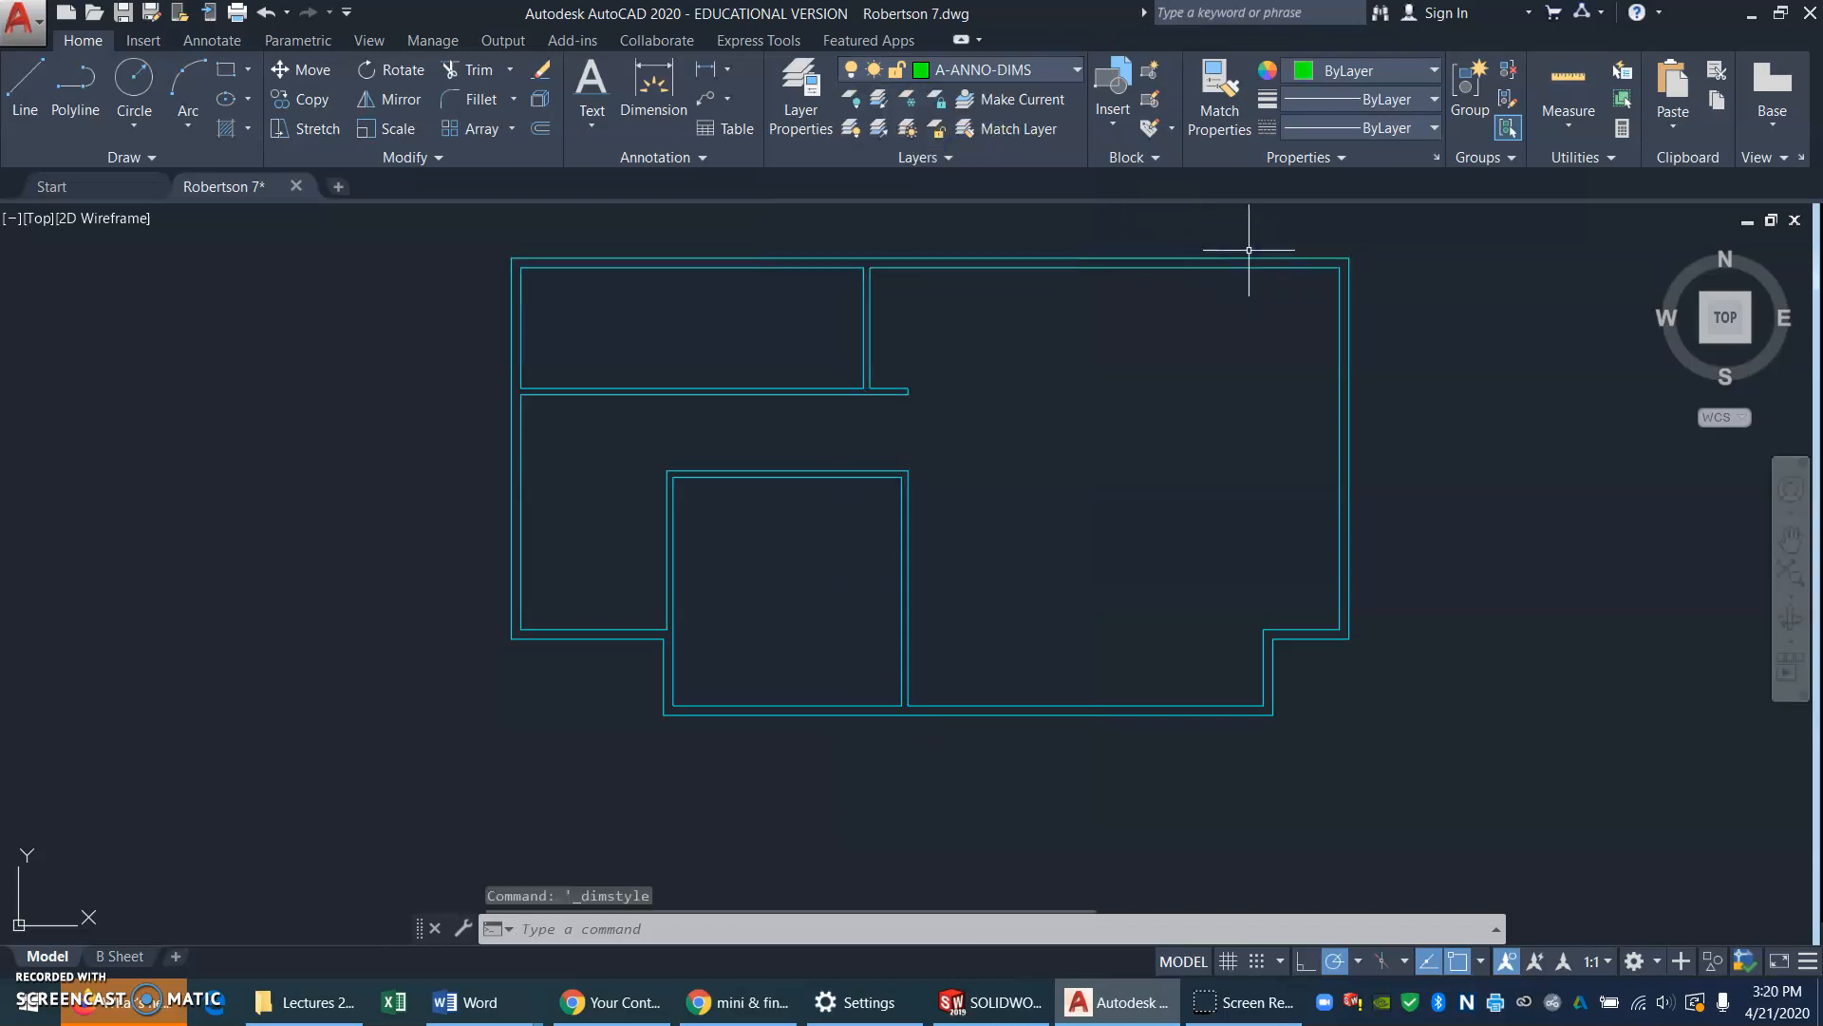
Add a horizontal linear dimension from the lower-left exterior corner to the projecting wall's left corner, placed below the plan
{"action": "left_click", "coordinate": [704, 72]}
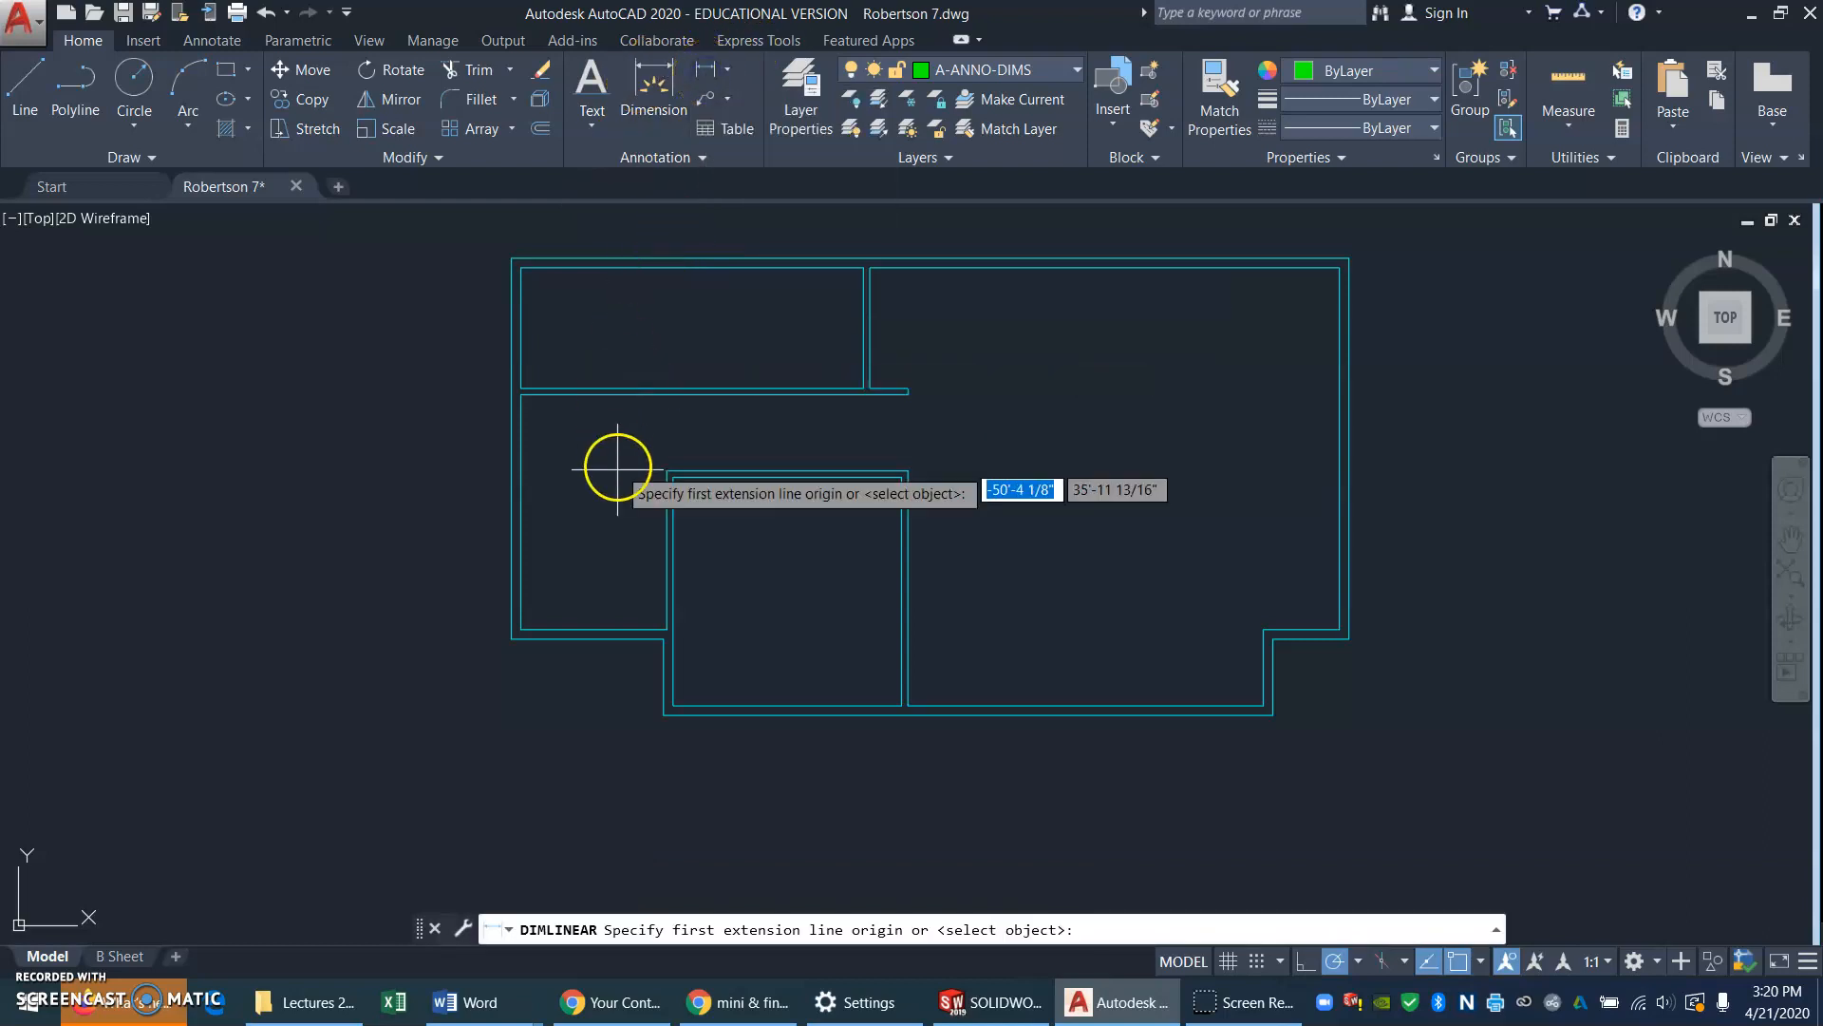
{"action": "left_click", "coordinate": [511, 639]}
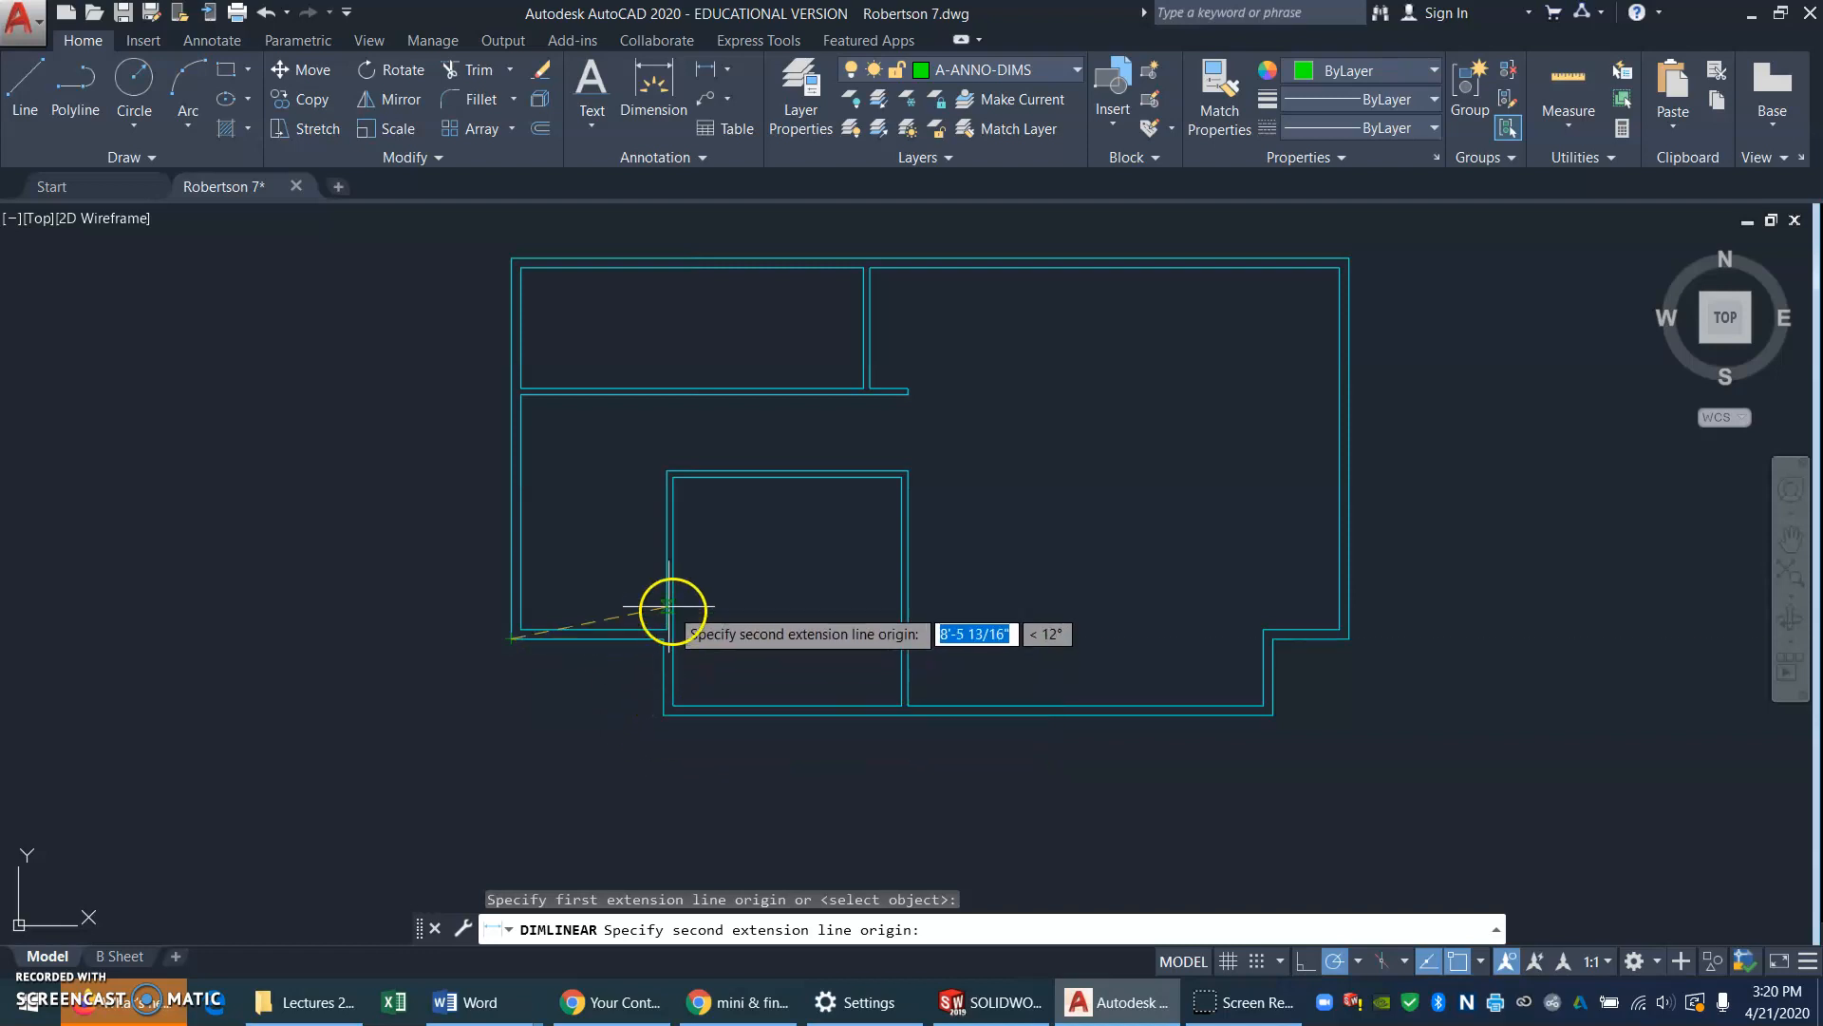
{"action": "left_click", "coordinate": [664, 714]}
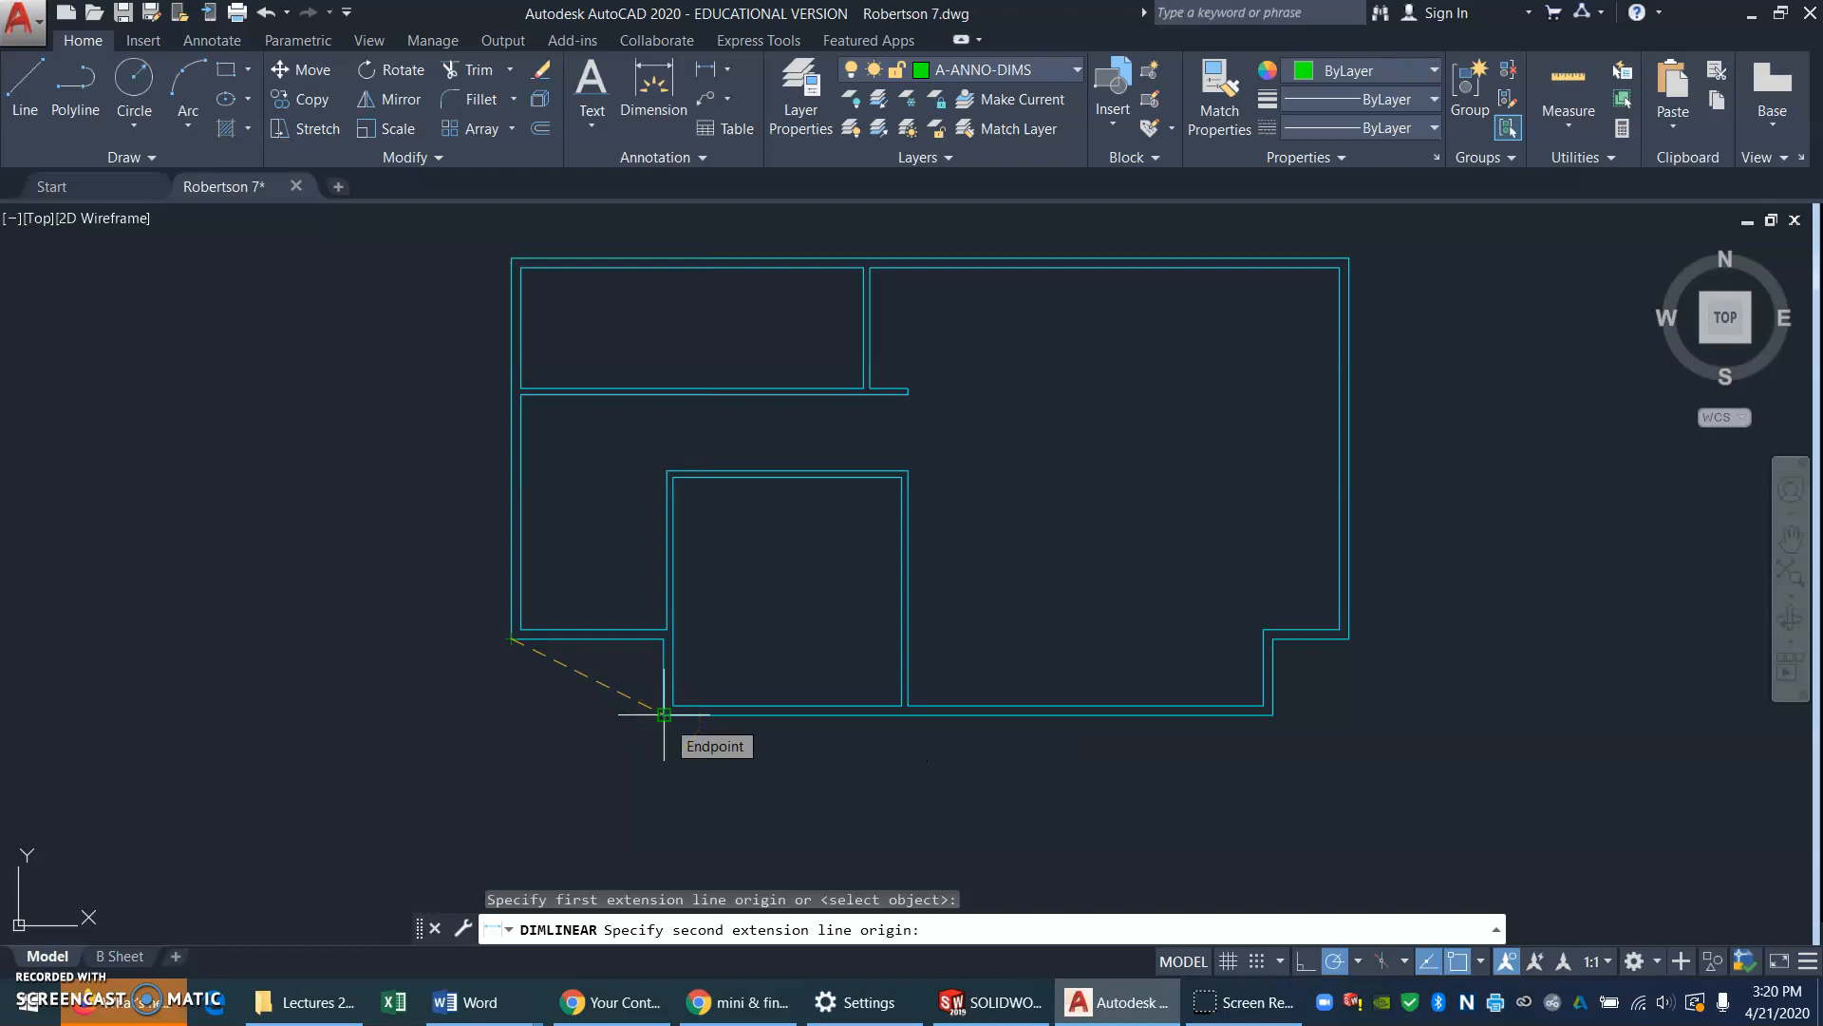
{"action": "left_click", "coordinate": [638, 790]}
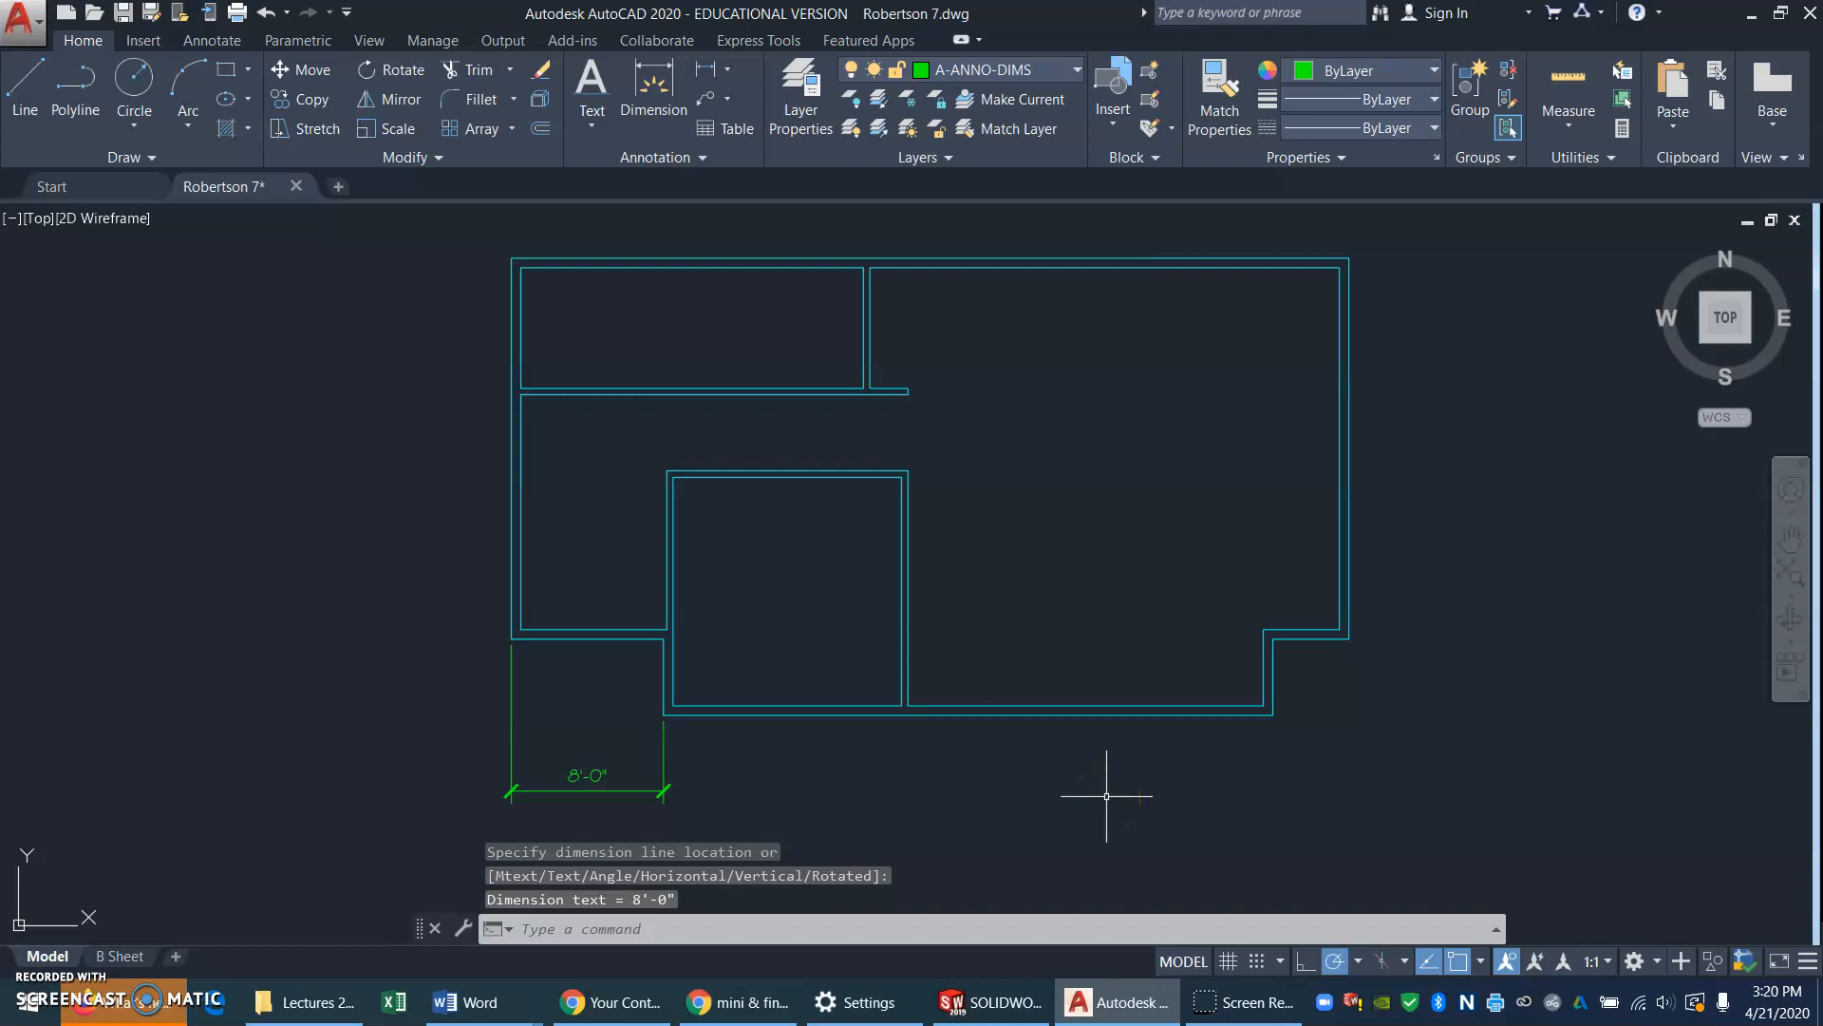
Try a separate linear dimension across the full length of the projecting lower wall, then undo it
{"action": "left_click", "coordinate": [706, 67]}
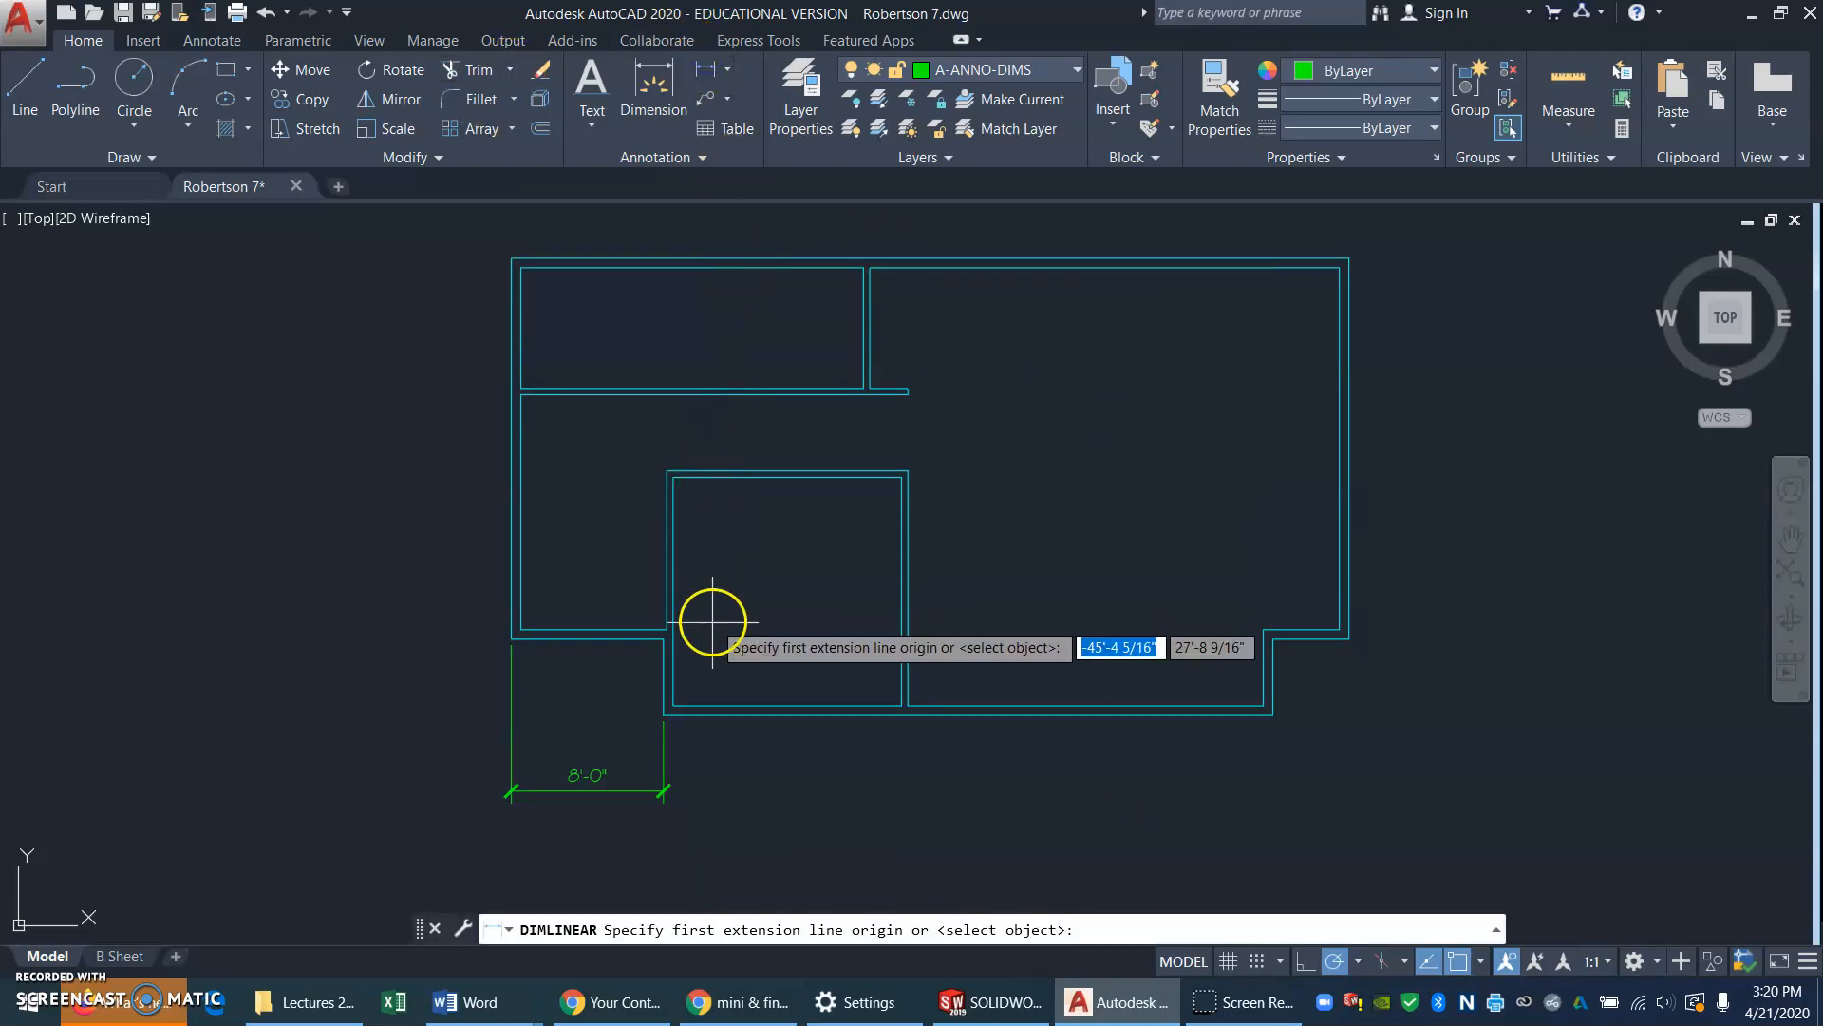
{"action": "left_click", "coordinate": [664, 714]}
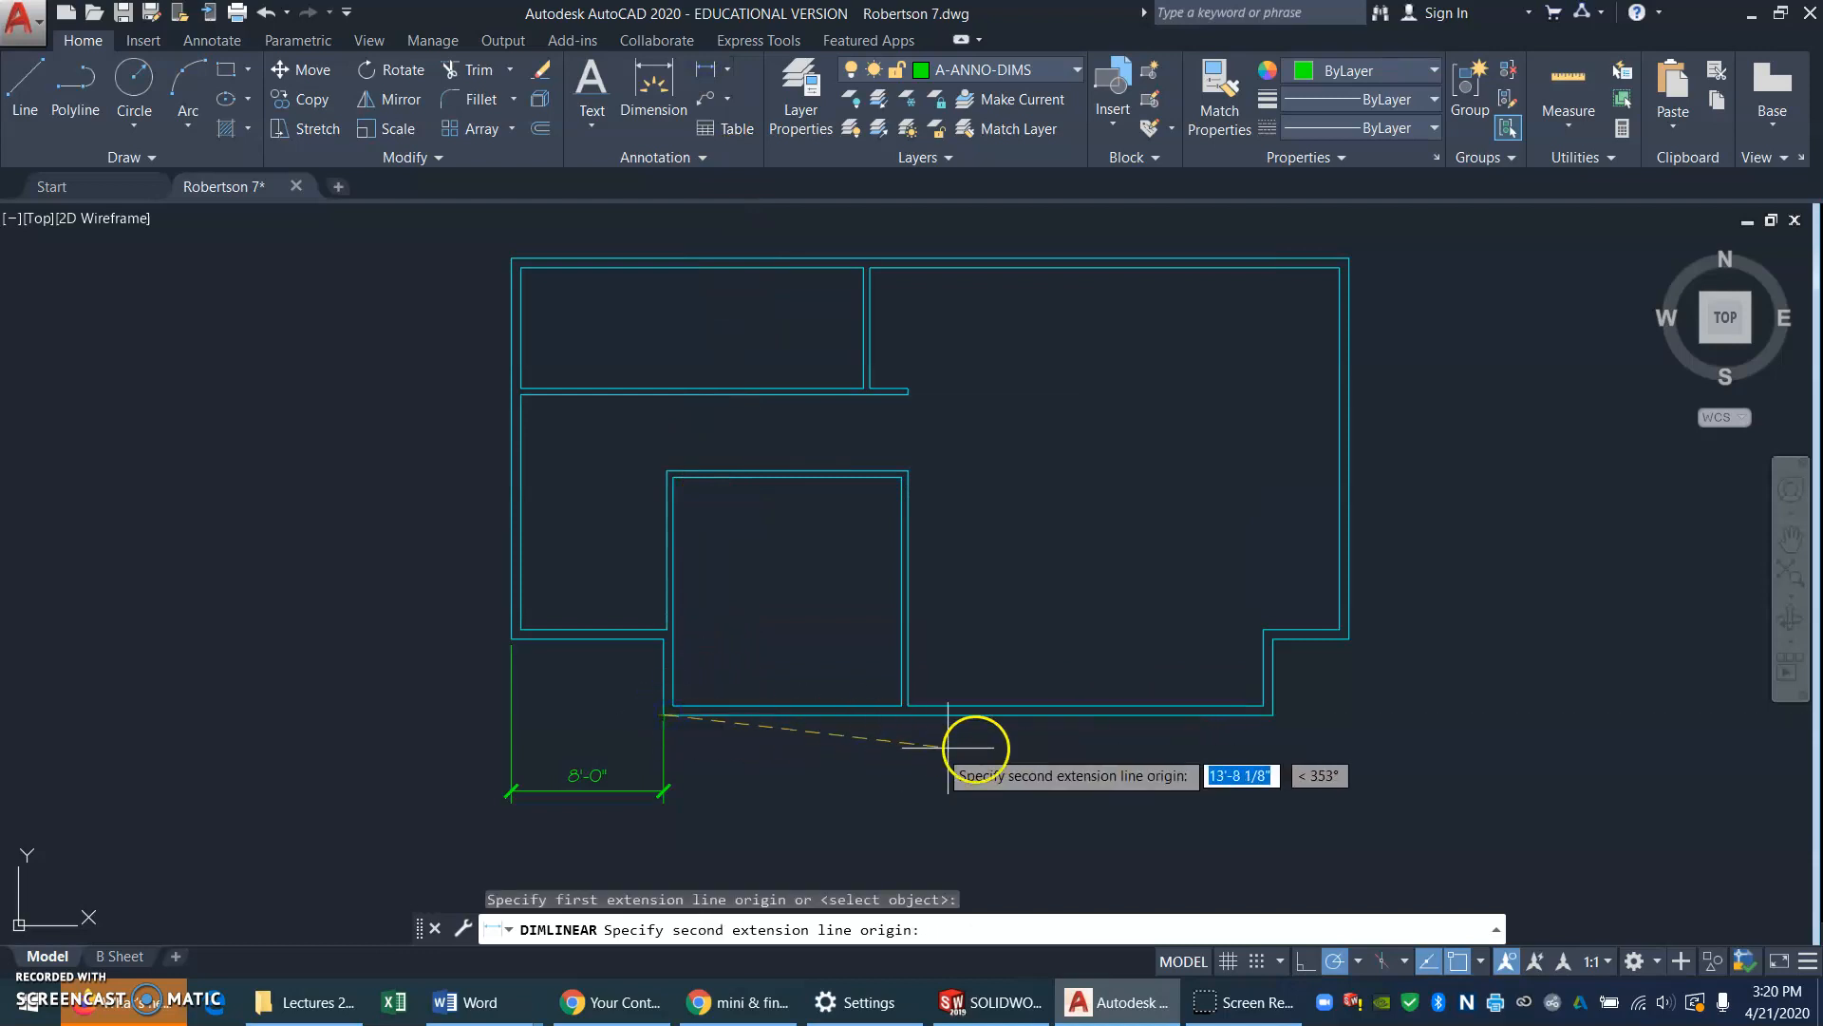
{"action": "left_click", "coordinate": [1271, 714]}
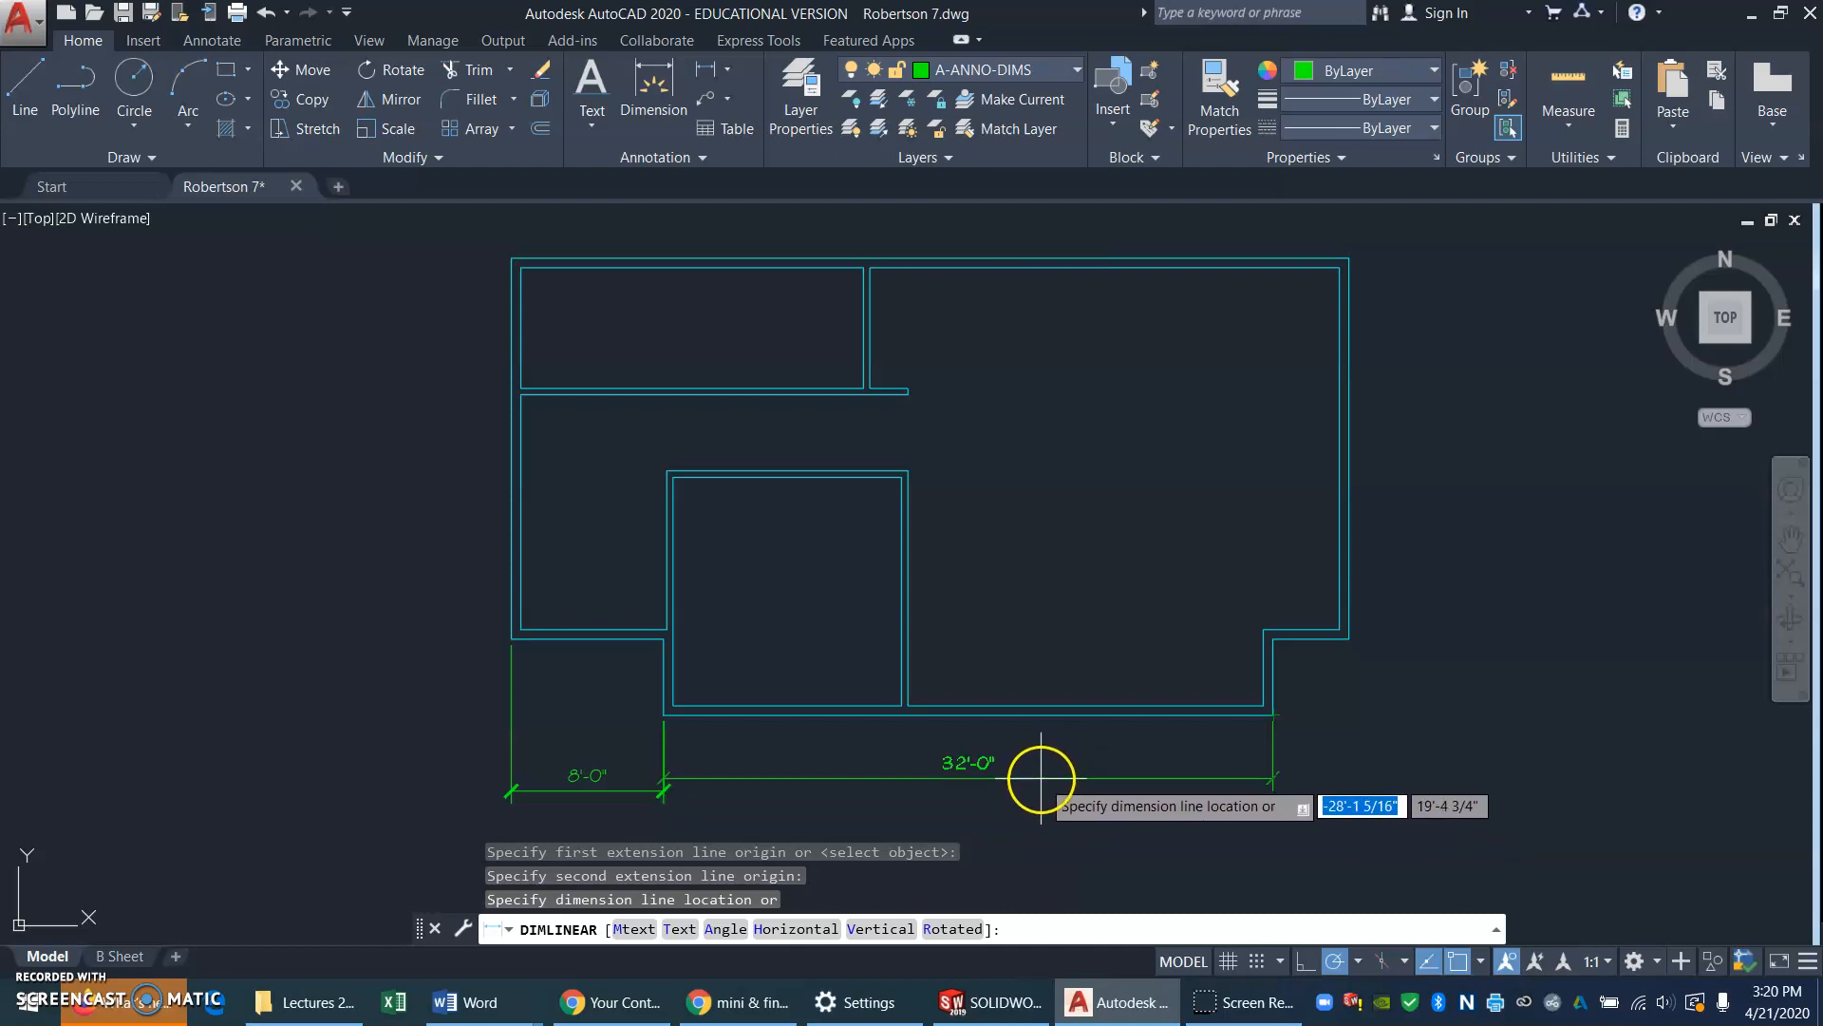
{"action": "left_click", "coordinate": [1048, 782]}
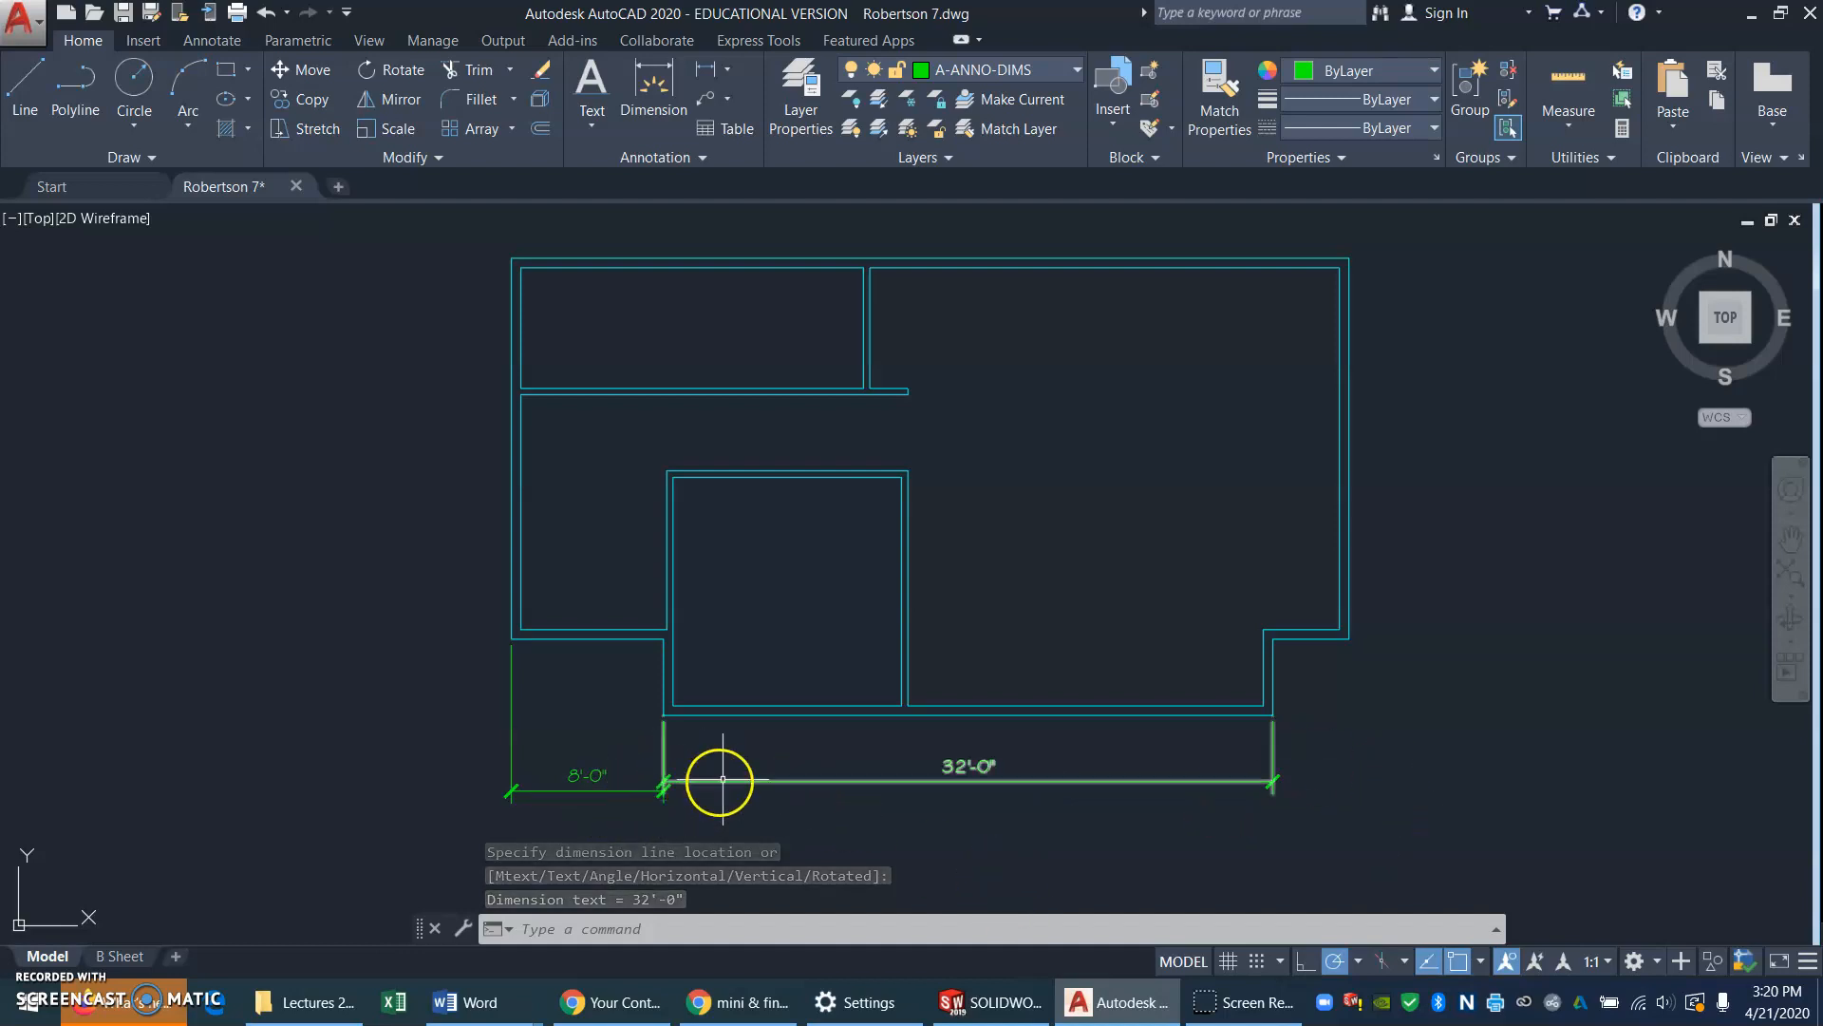
{"action": "key", "text": "ctrl+z"}
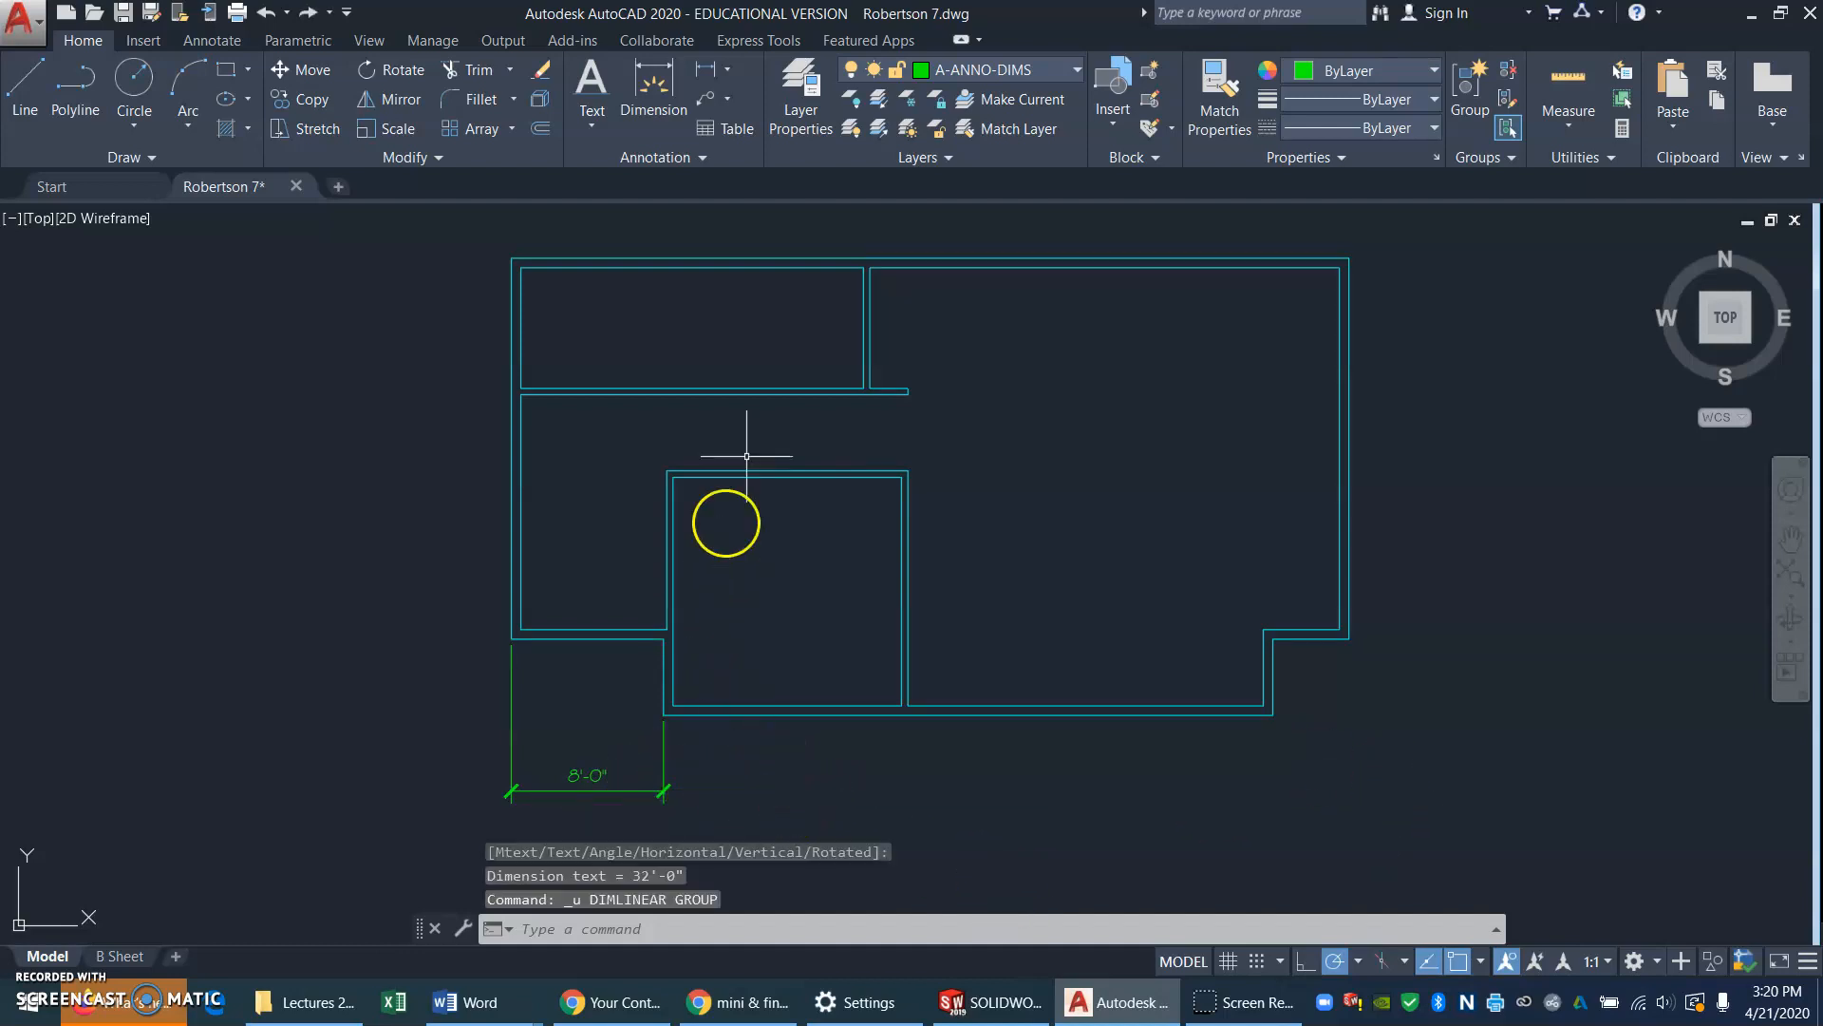
Add a linear dimension across the full length of the projecting lower wall, aligned with the existing dimension line below the plan
{"action": "left_click", "coordinate": [702, 73]}
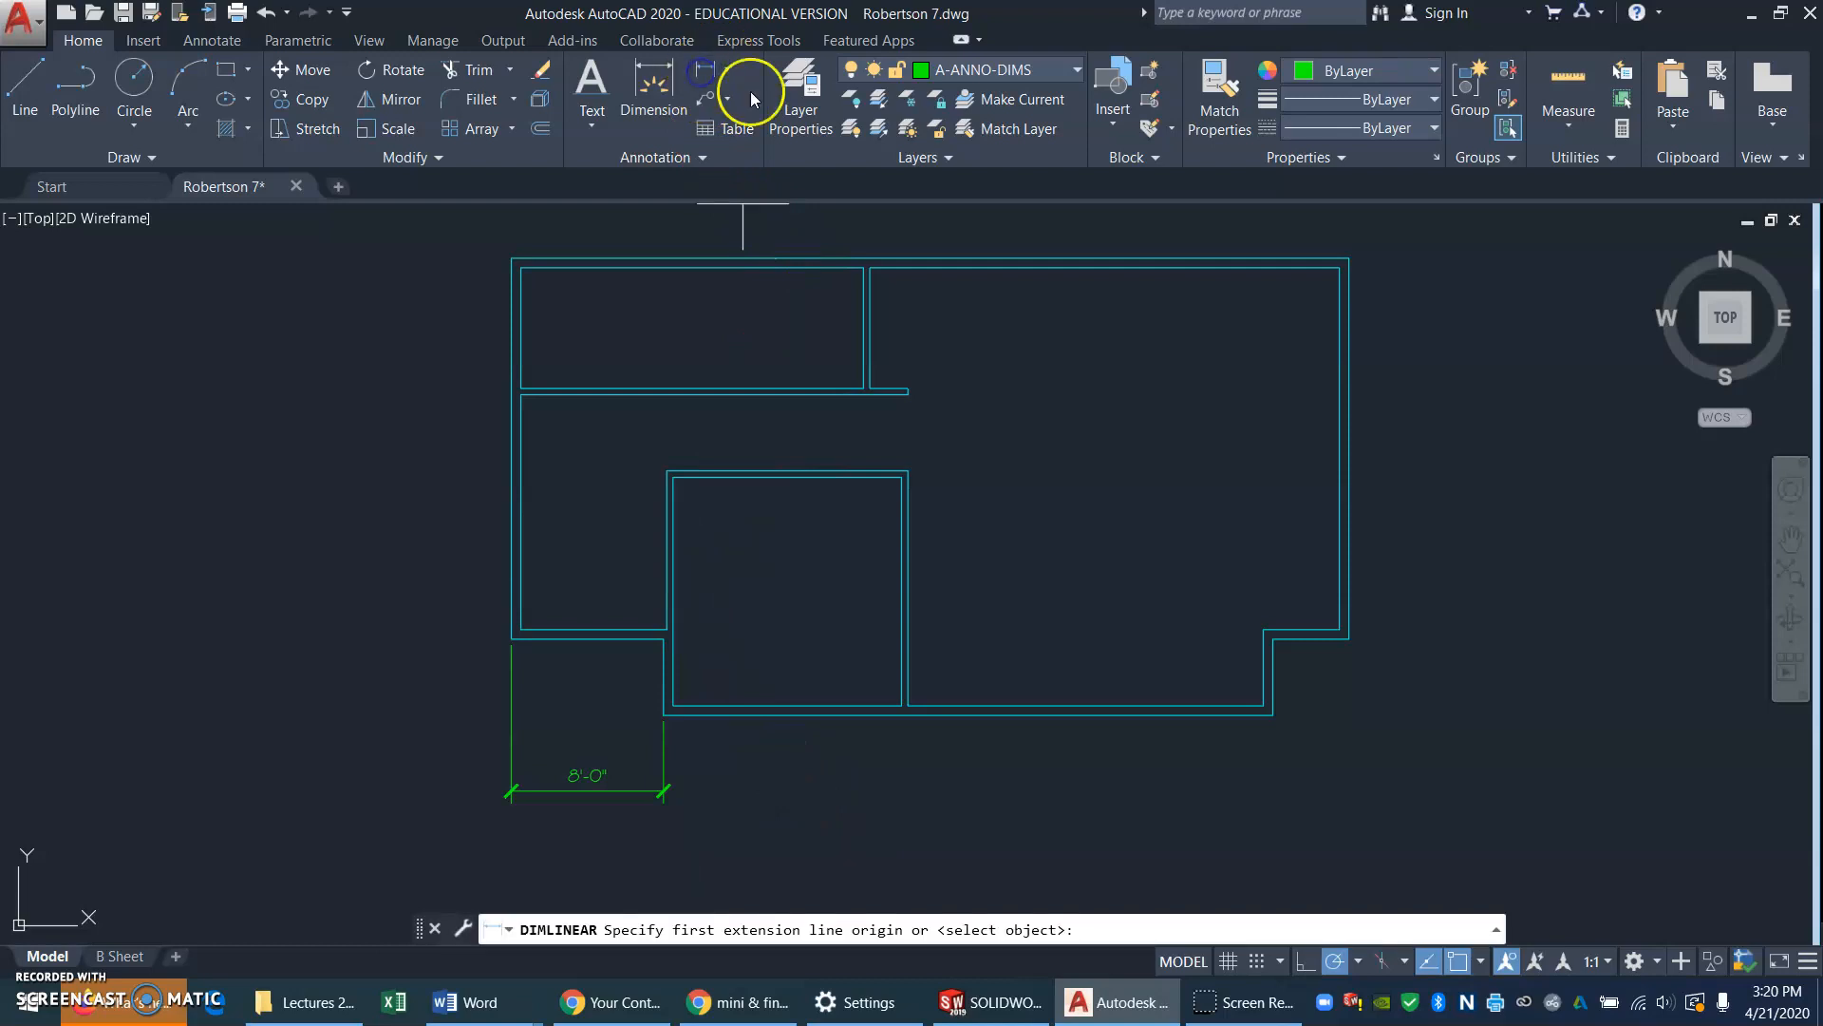
{"action": "left_click", "coordinate": [662, 714]}
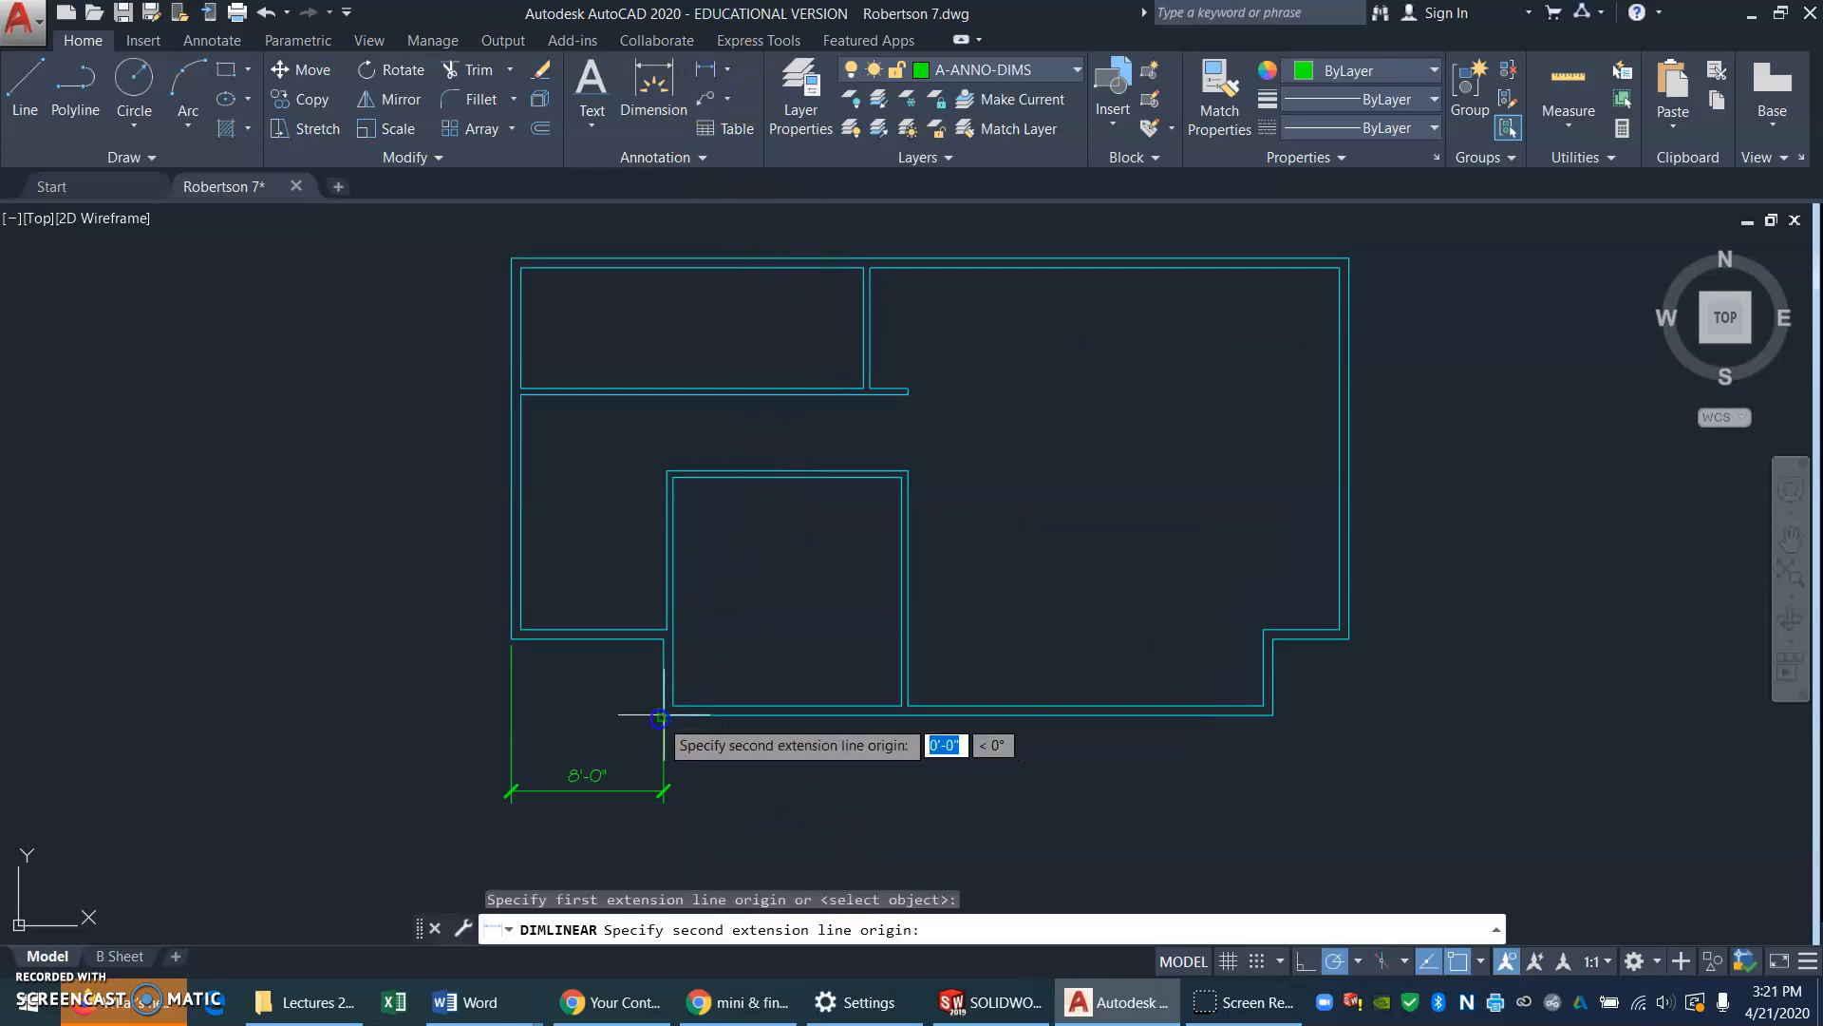
{"action": "left_click", "coordinate": [1272, 714]}
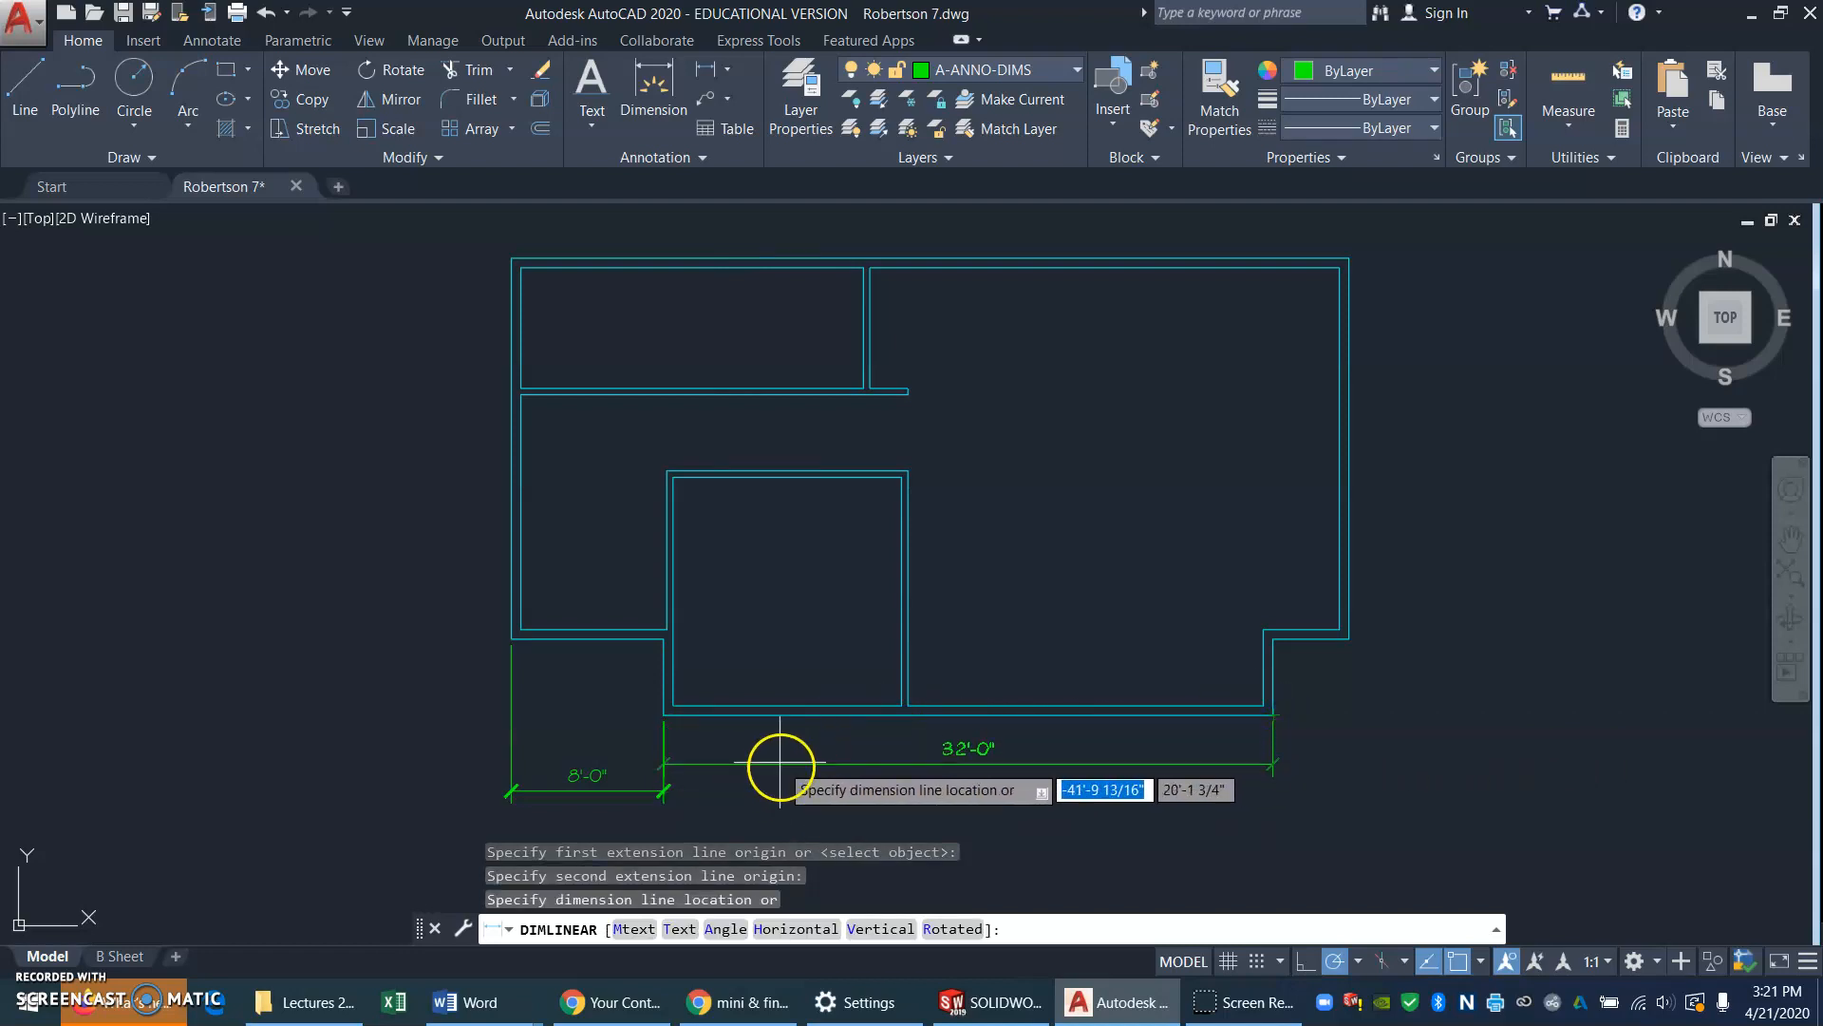
{"action": "left_click", "coordinate": [664, 790]}
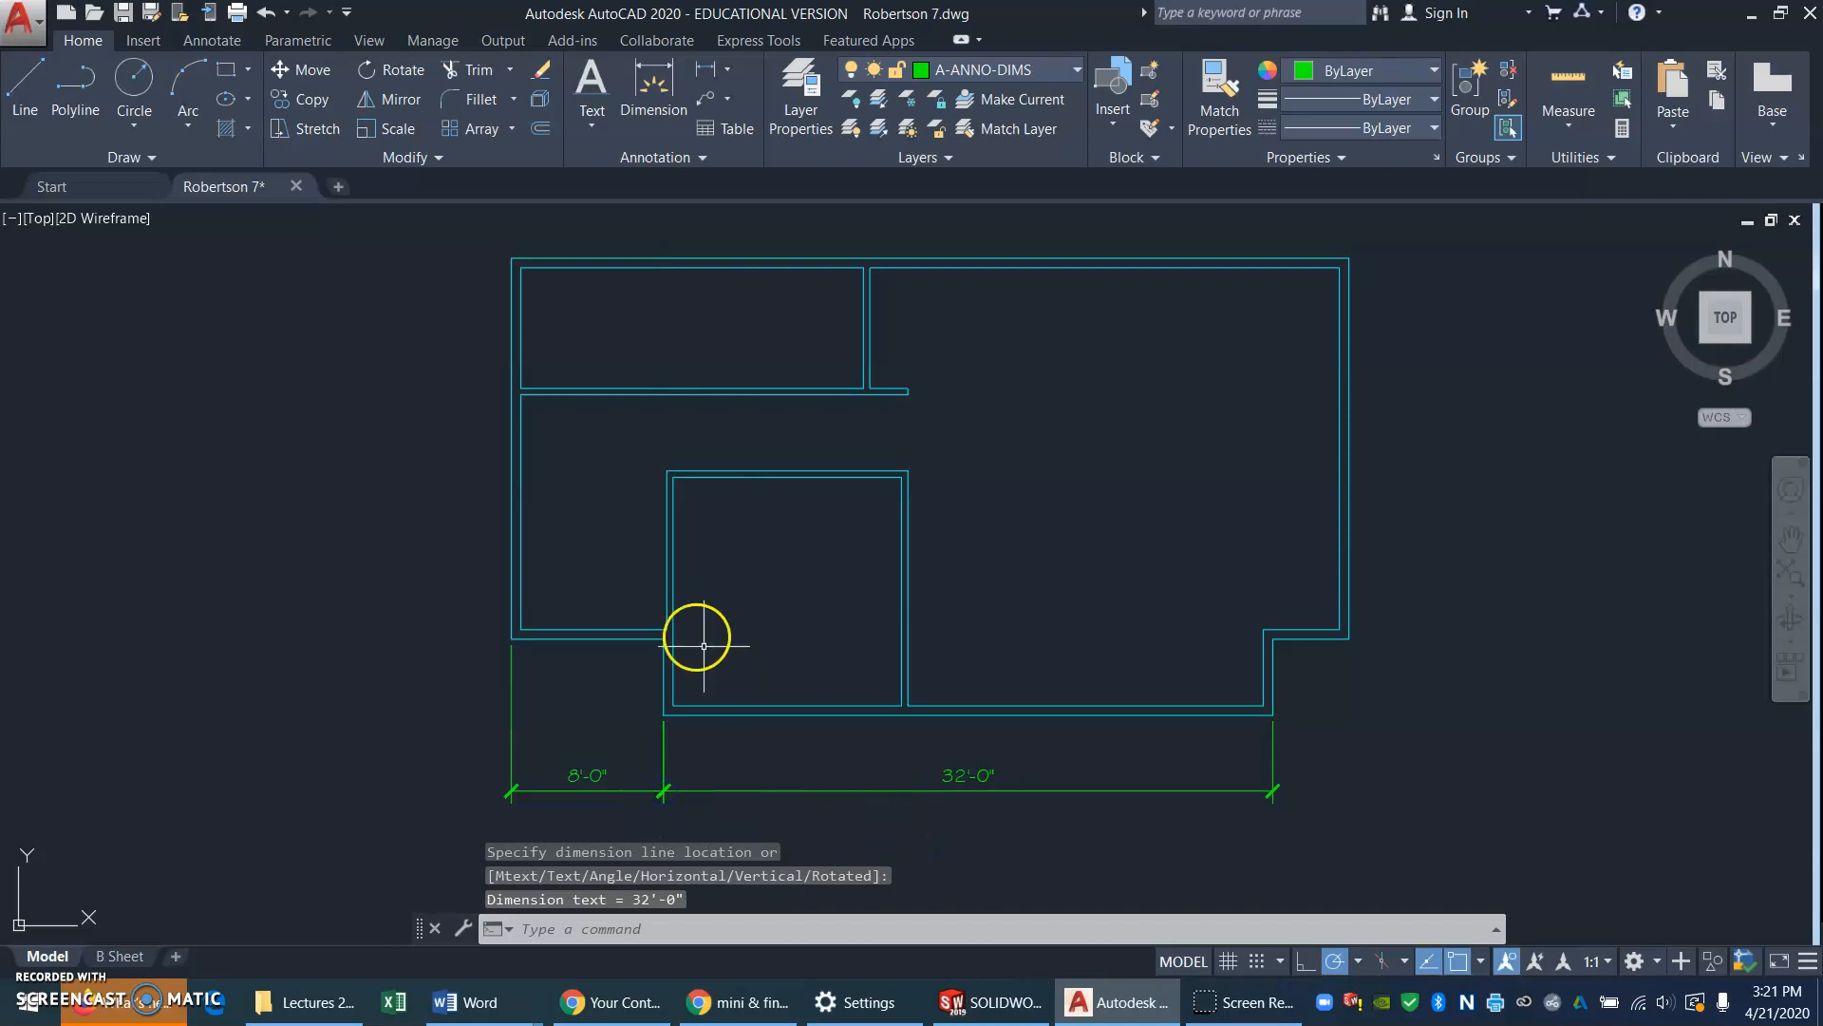
Add a linear dimension from the projecting wall's right corner to the lower-right exterior corner, in line with the other dimensions below the plan
{"action": "left_click", "coordinate": [710, 66]}
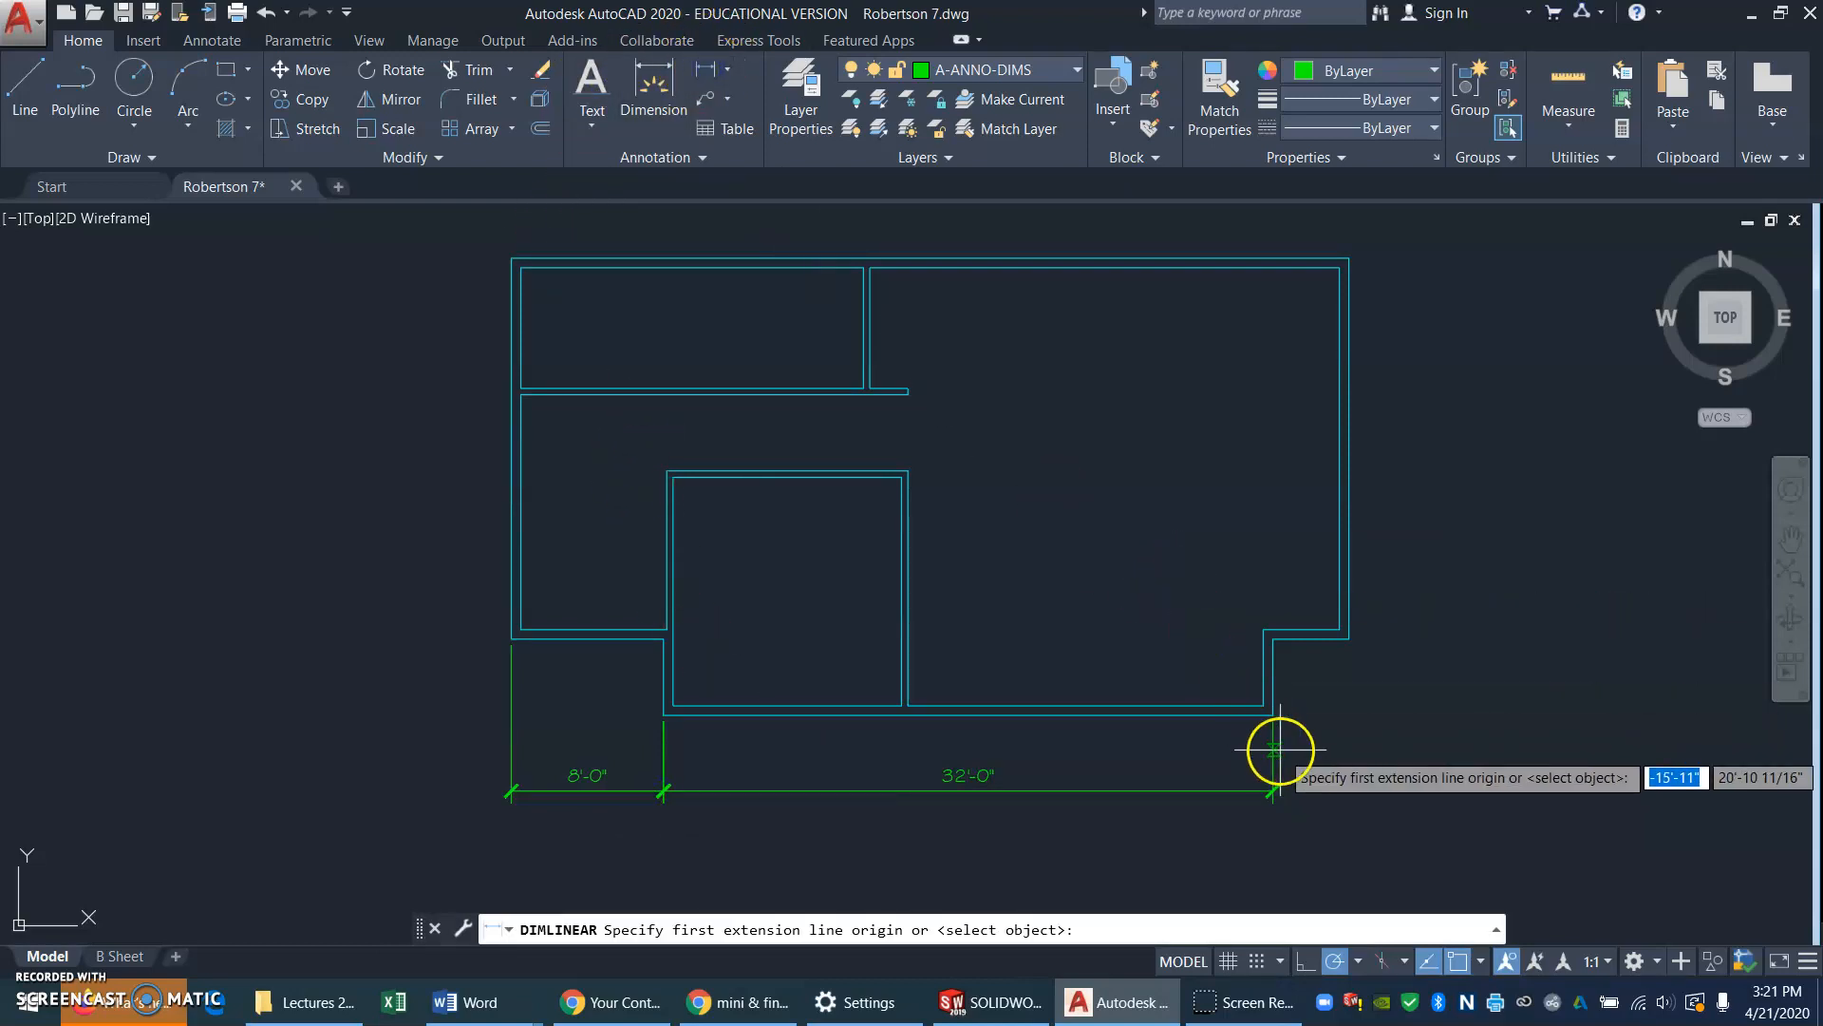
{"action": "left_click", "coordinate": [1273, 713]}
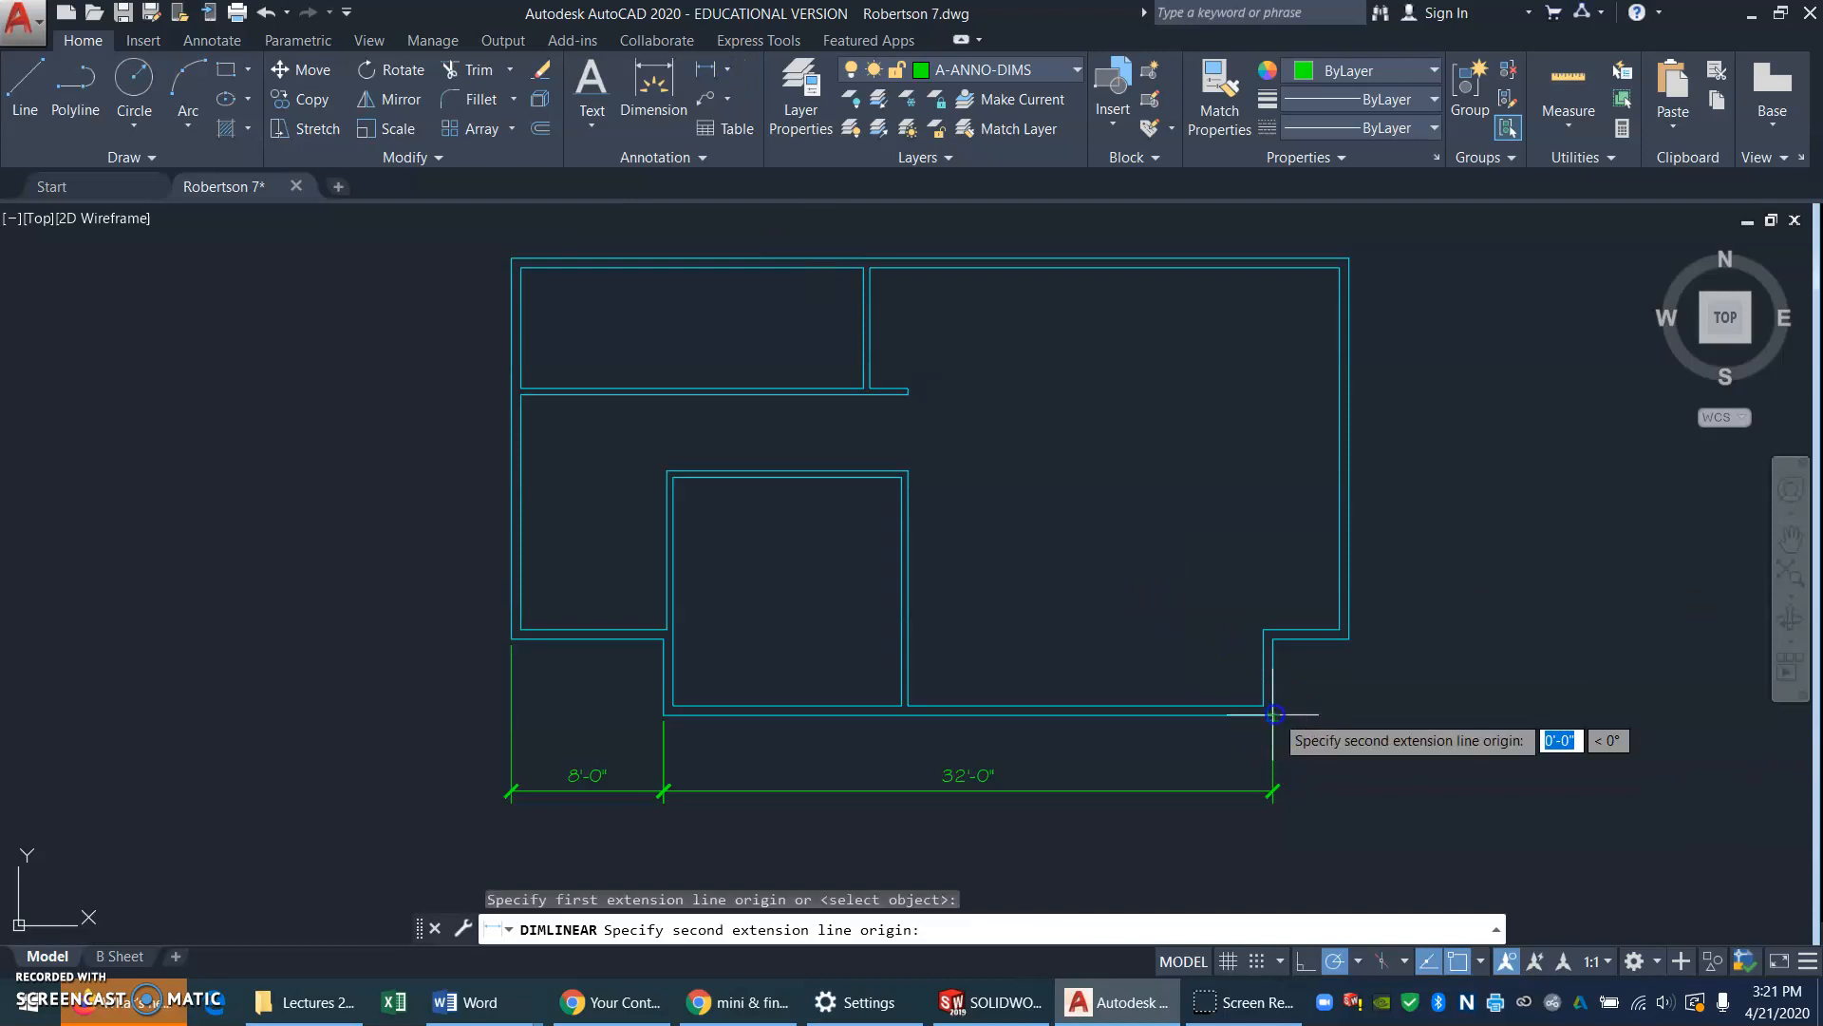
{"action": "left_click", "coordinate": [1350, 638]}
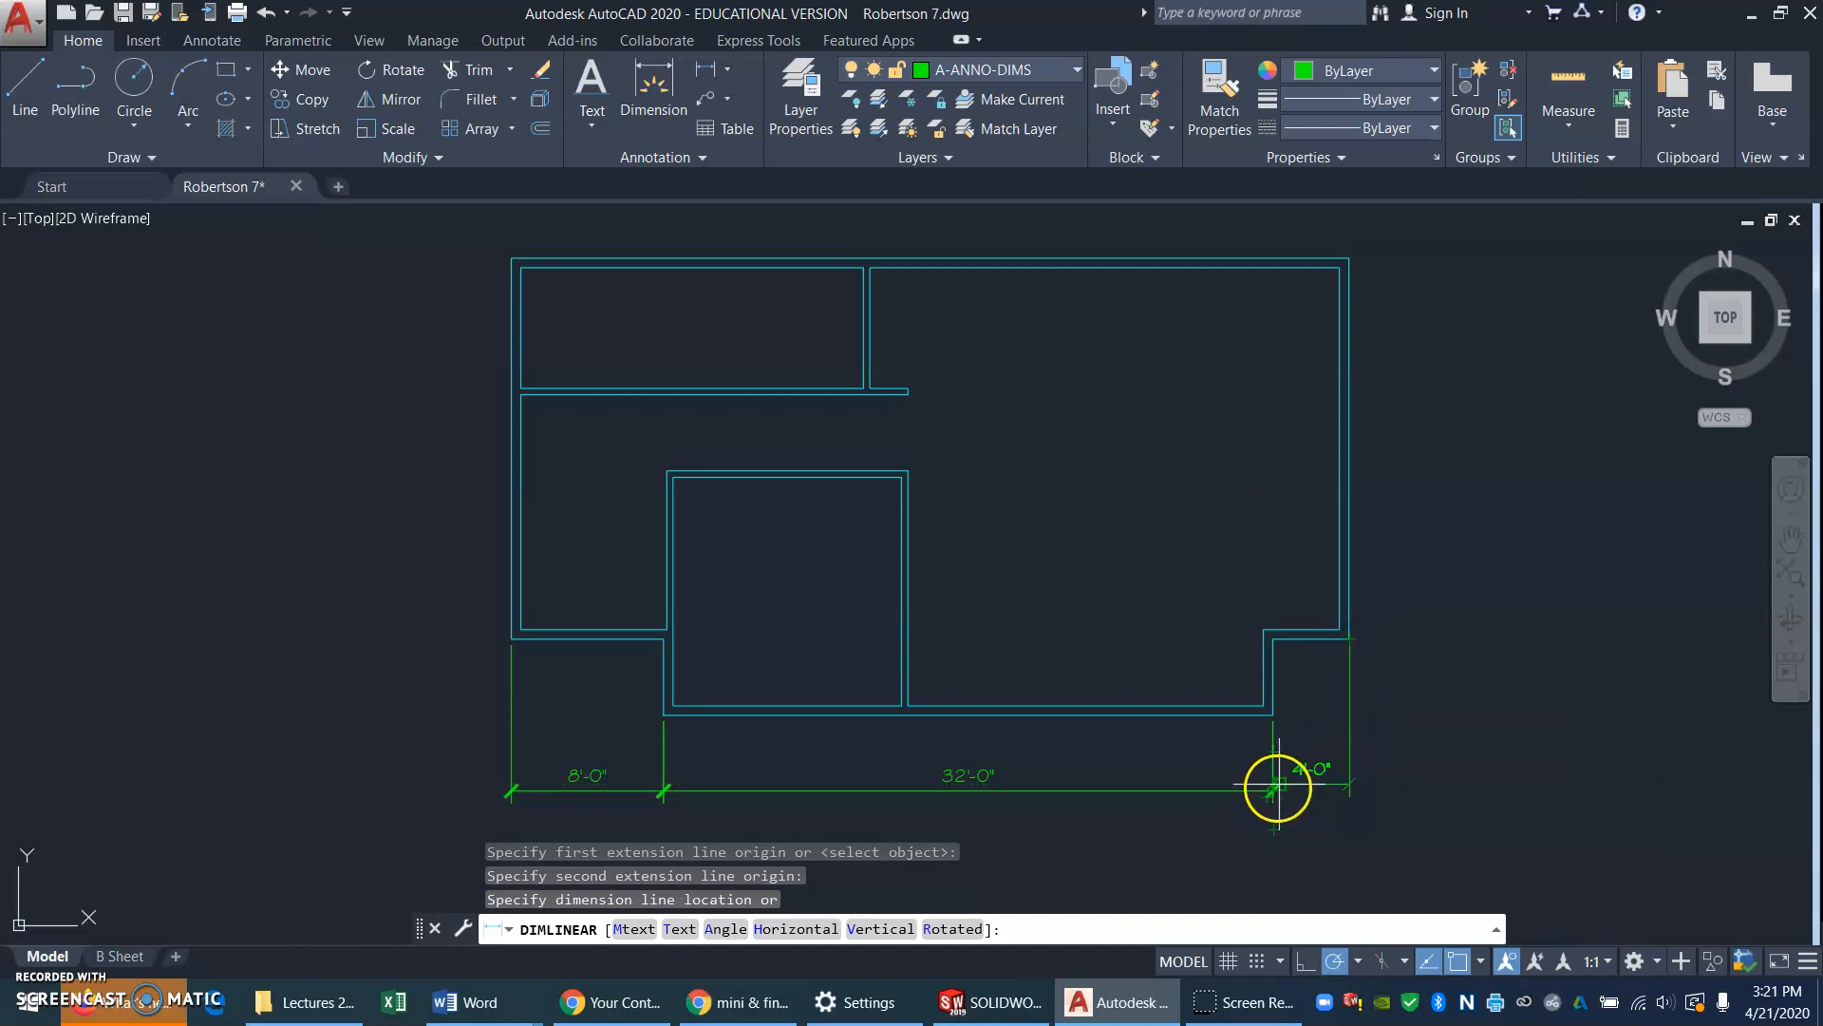
{"action": "left_click", "coordinate": [1274, 790]}
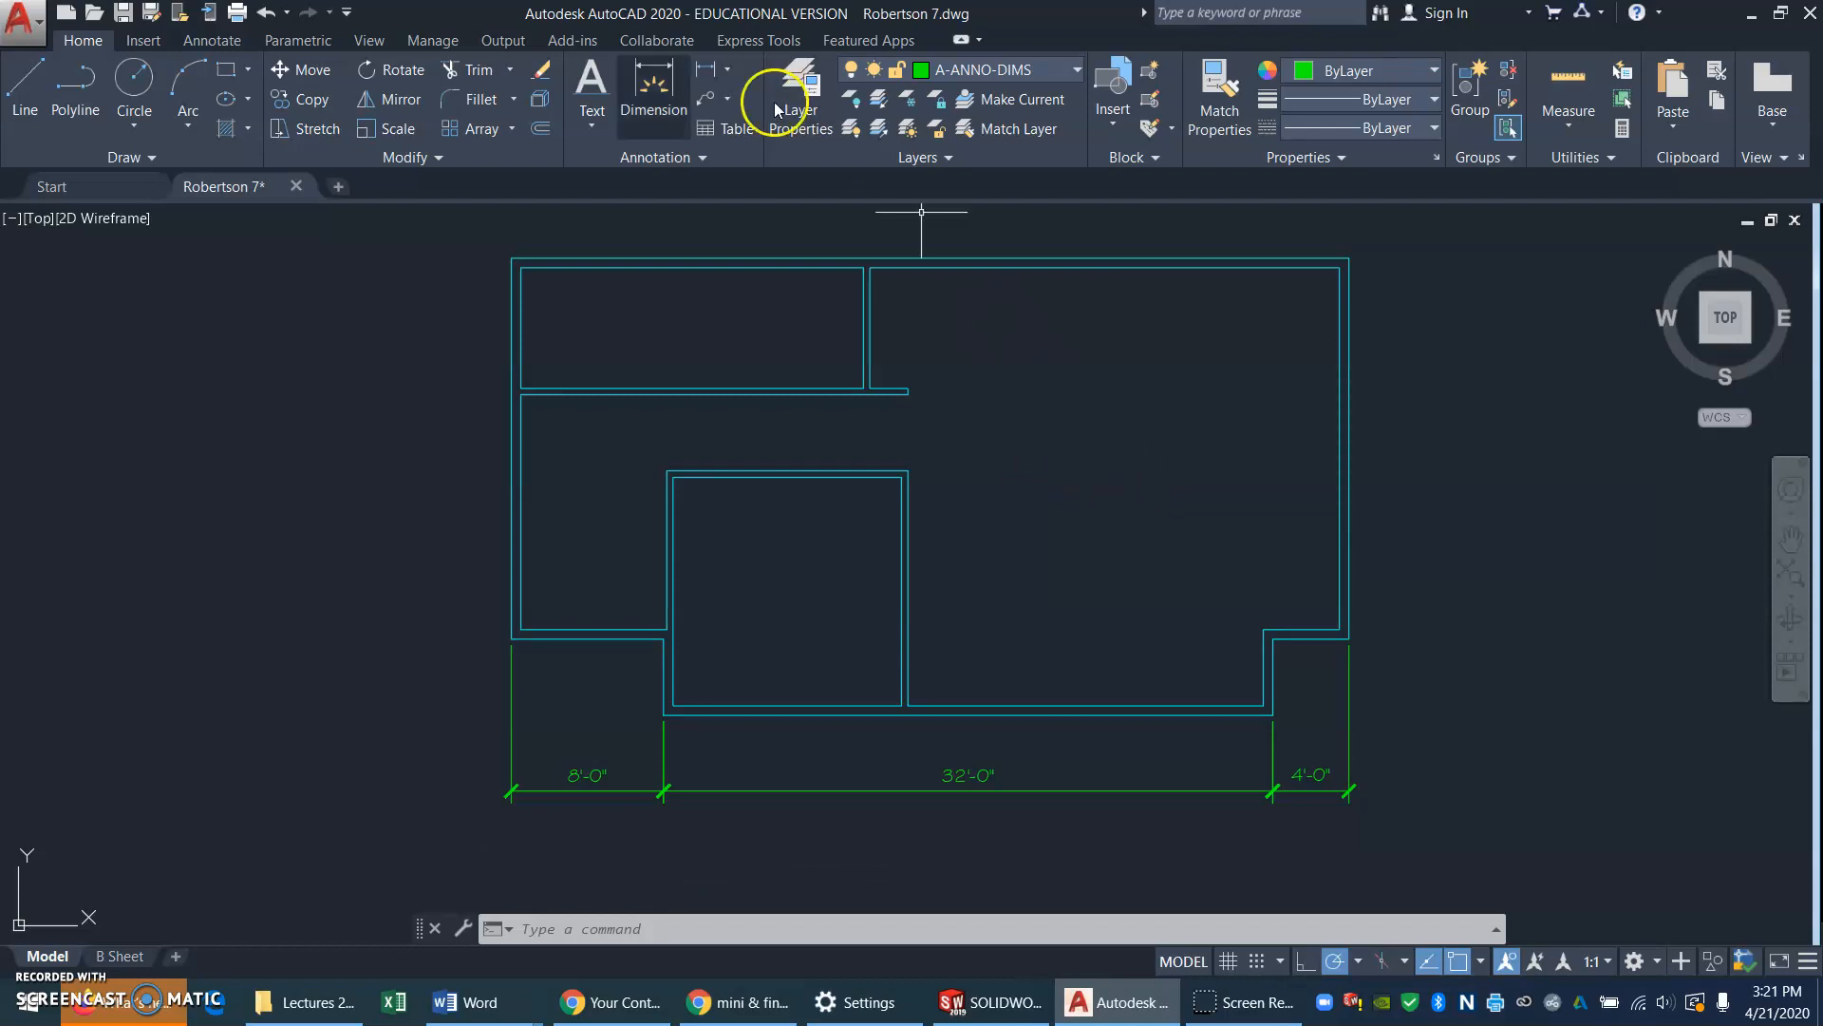
Review the text content and leader scale settings of the Standard multileader style, accept them and close the Multileader Style Manager
{"action": "left_click", "coordinate": [227, 42]}
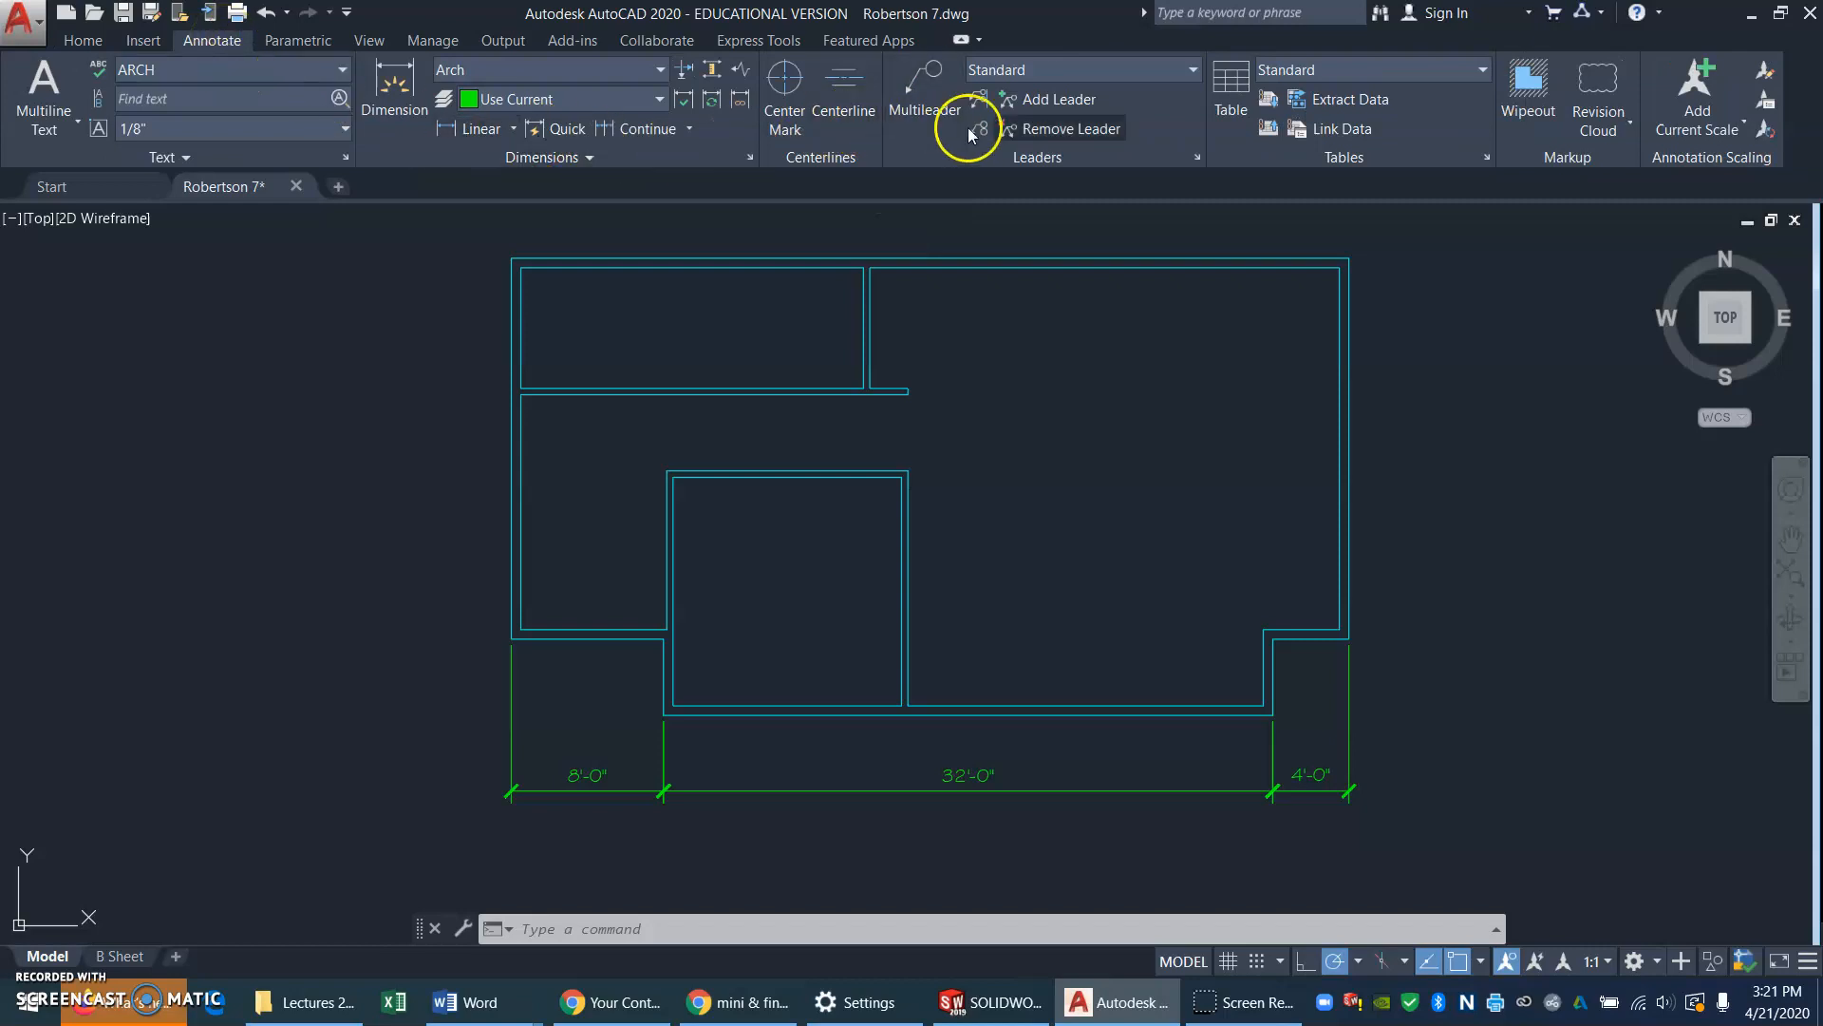
{"action": "left_click", "coordinate": [1197, 157]}
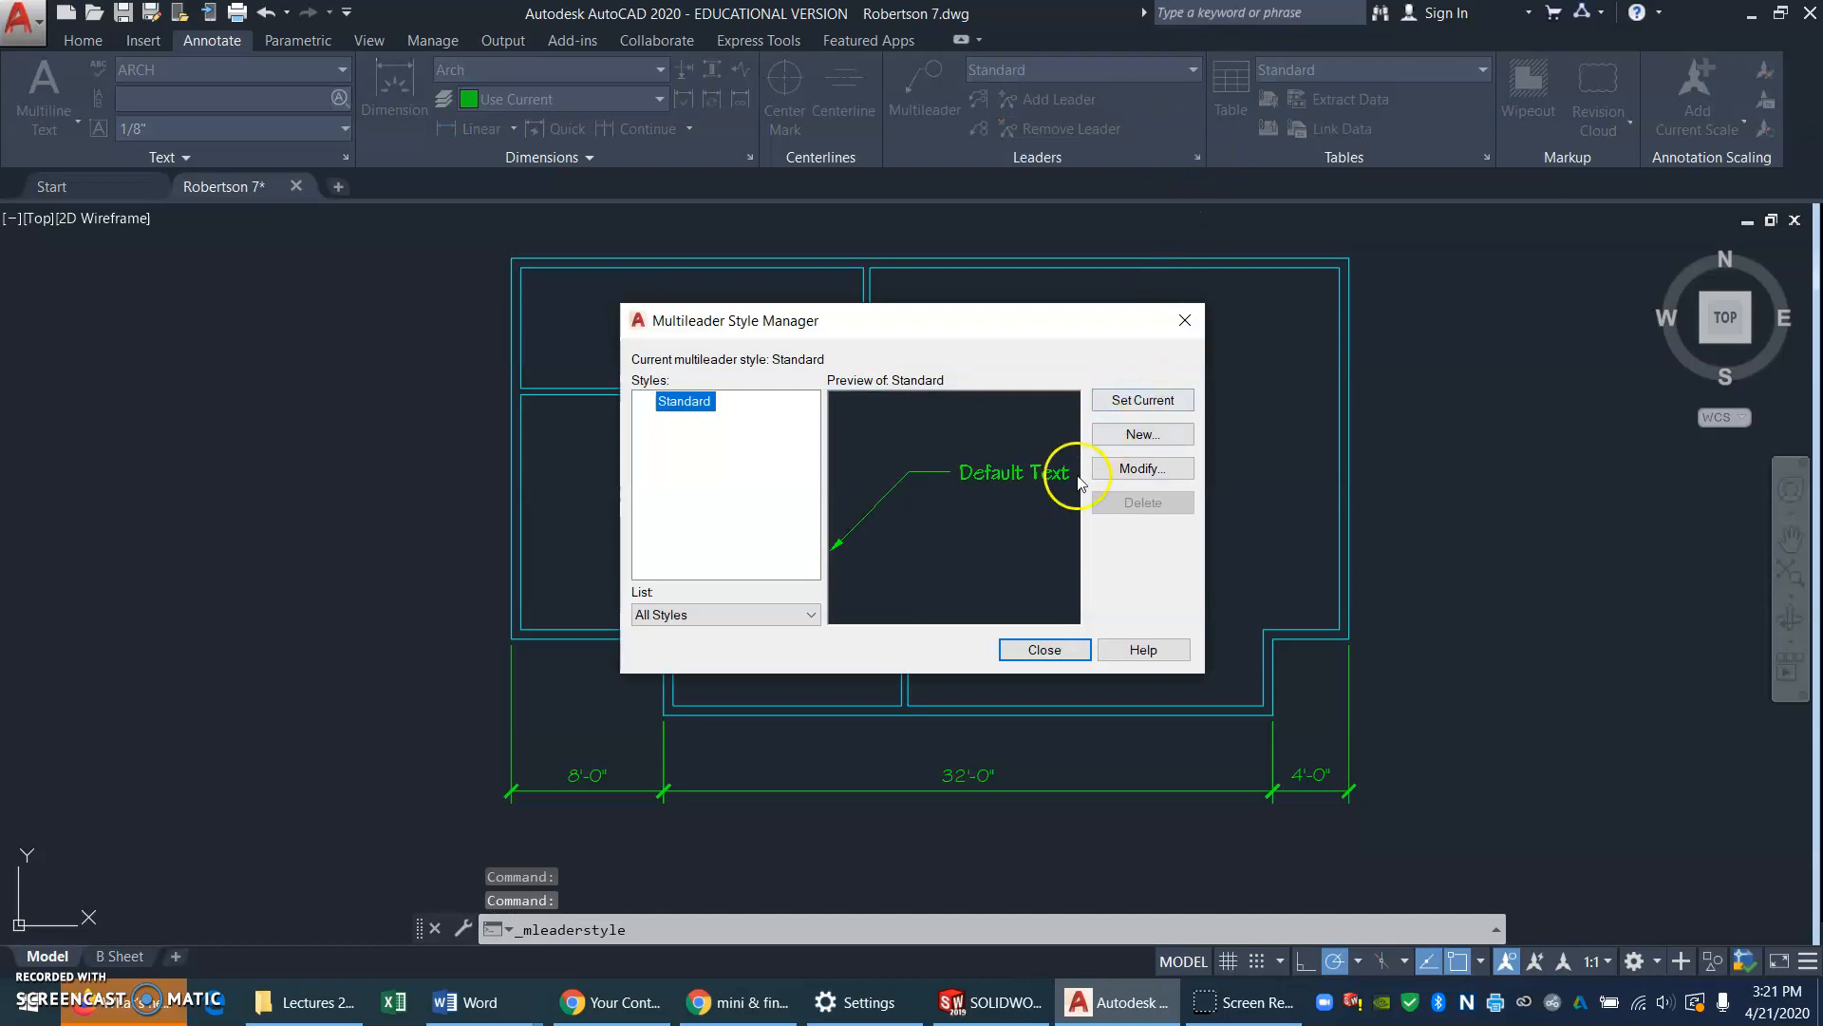
{"action": "left_click", "coordinate": [1159, 468]}
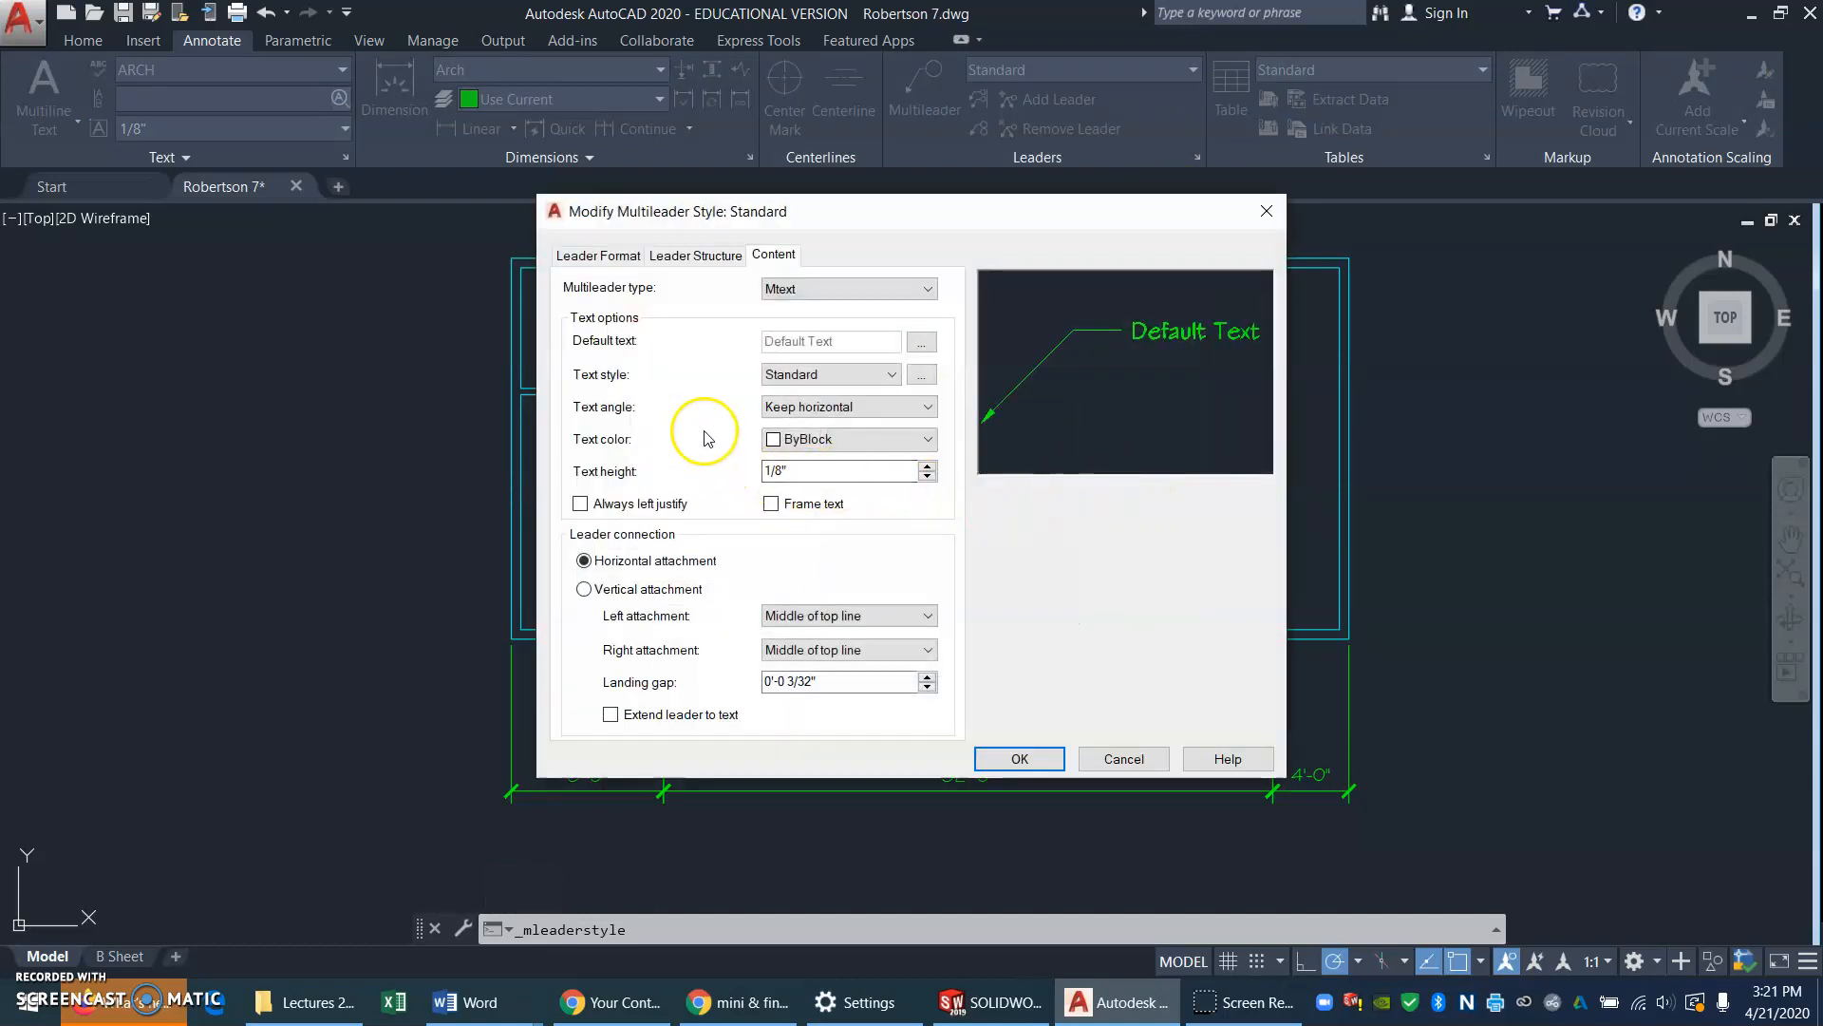
{"action": "left_click", "coordinate": [694, 256]}
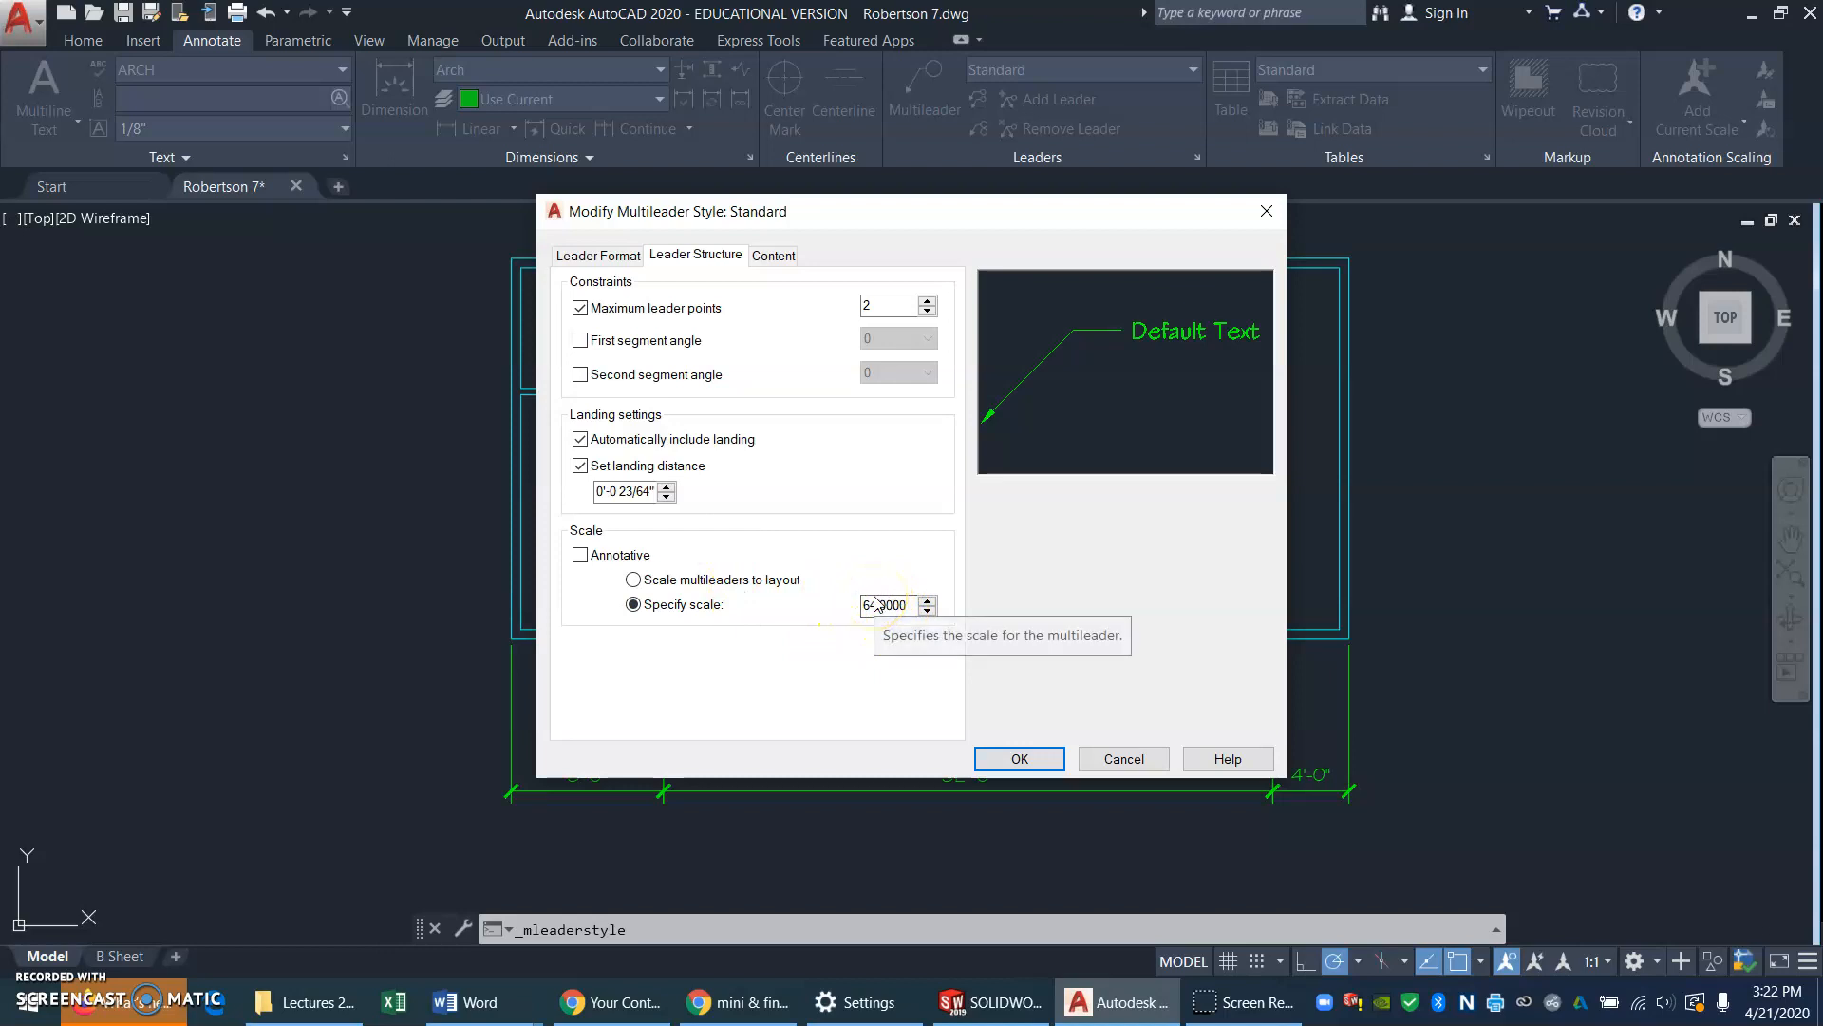
{"action": "left_click", "coordinate": [1036, 758]}
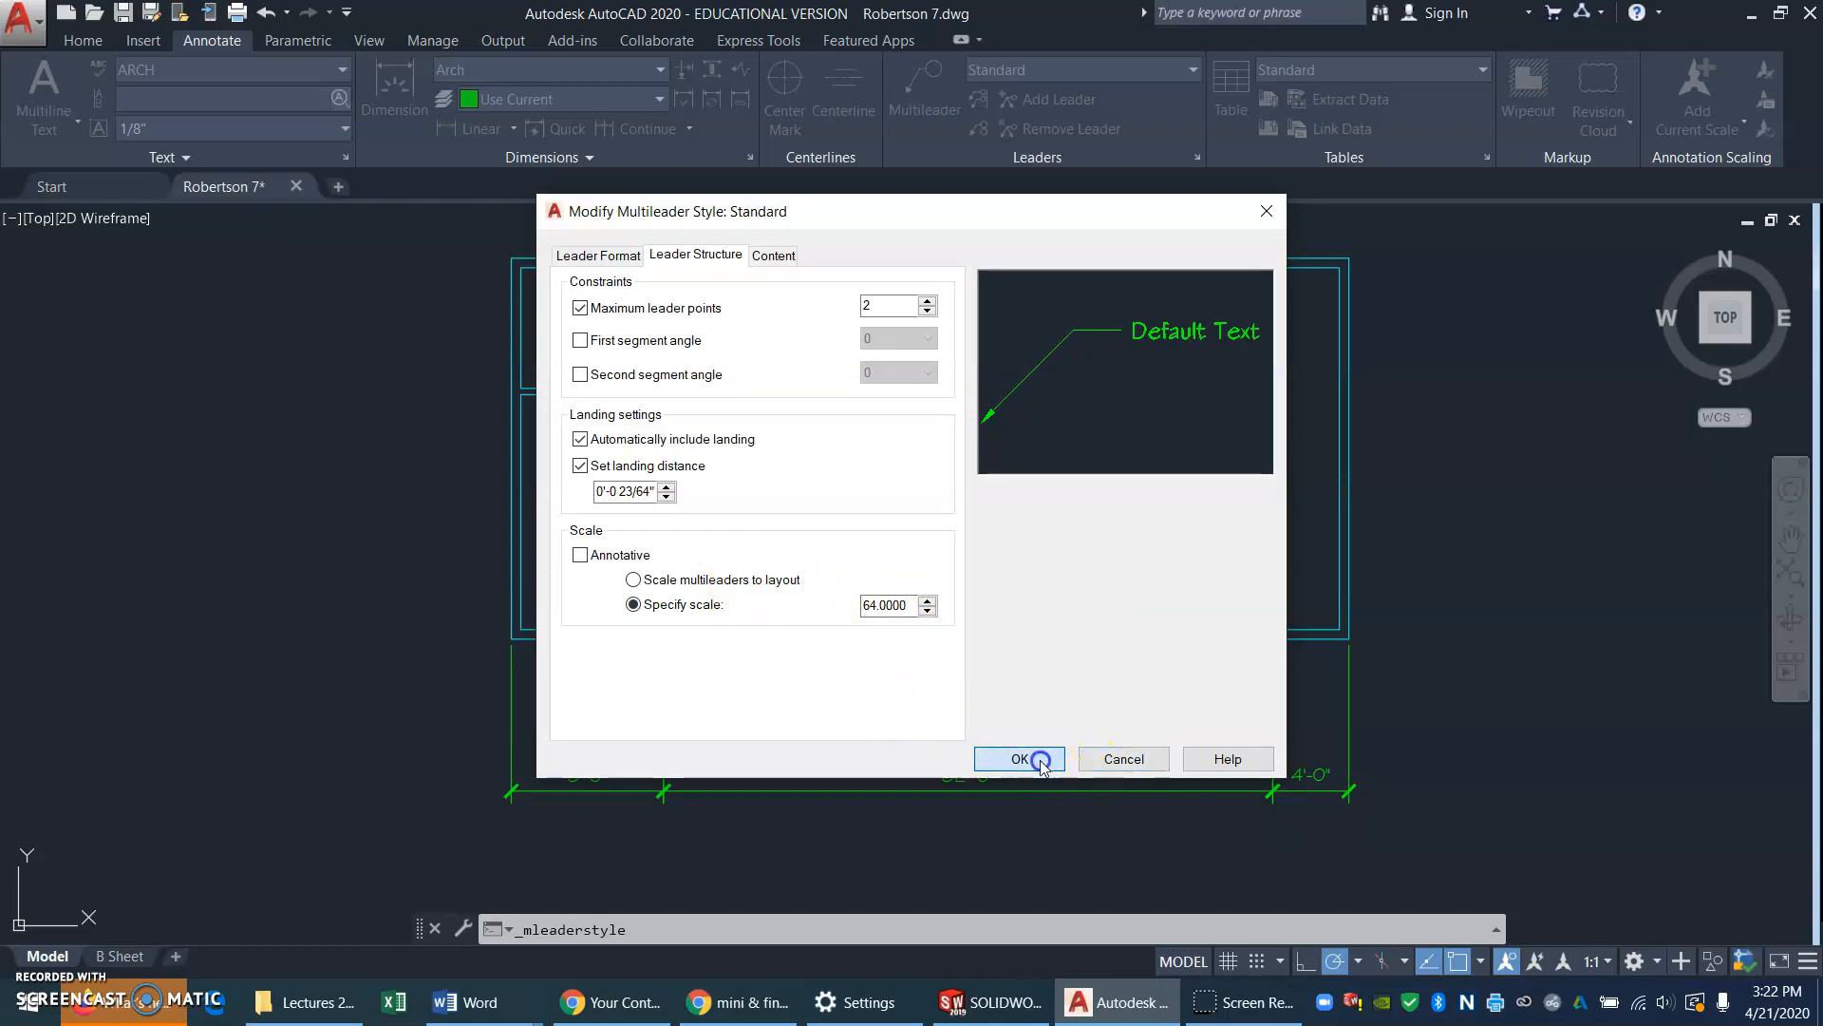
{"action": "left_click", "coordinate": [1045, 646]}
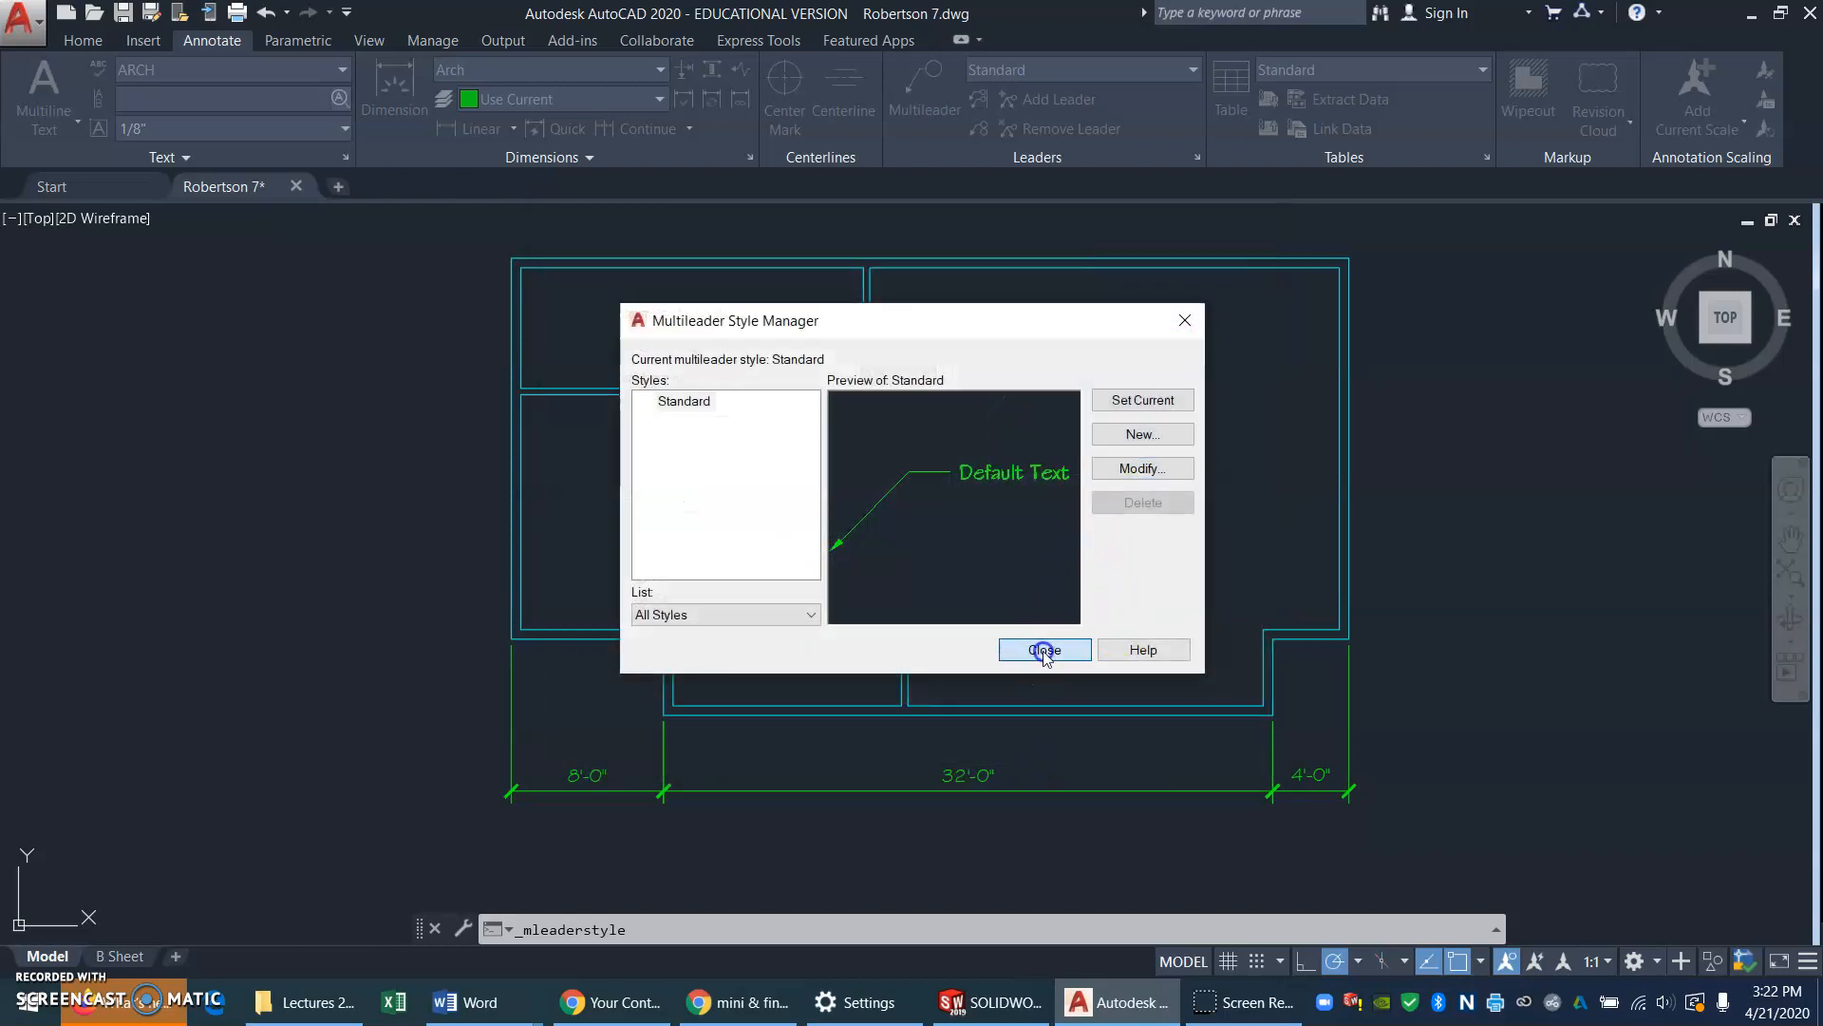
Create a new layer named A-WALL-HDLN in the Layer Properties Manager
{"action": "left_click", "coordinate": [72, 43]}
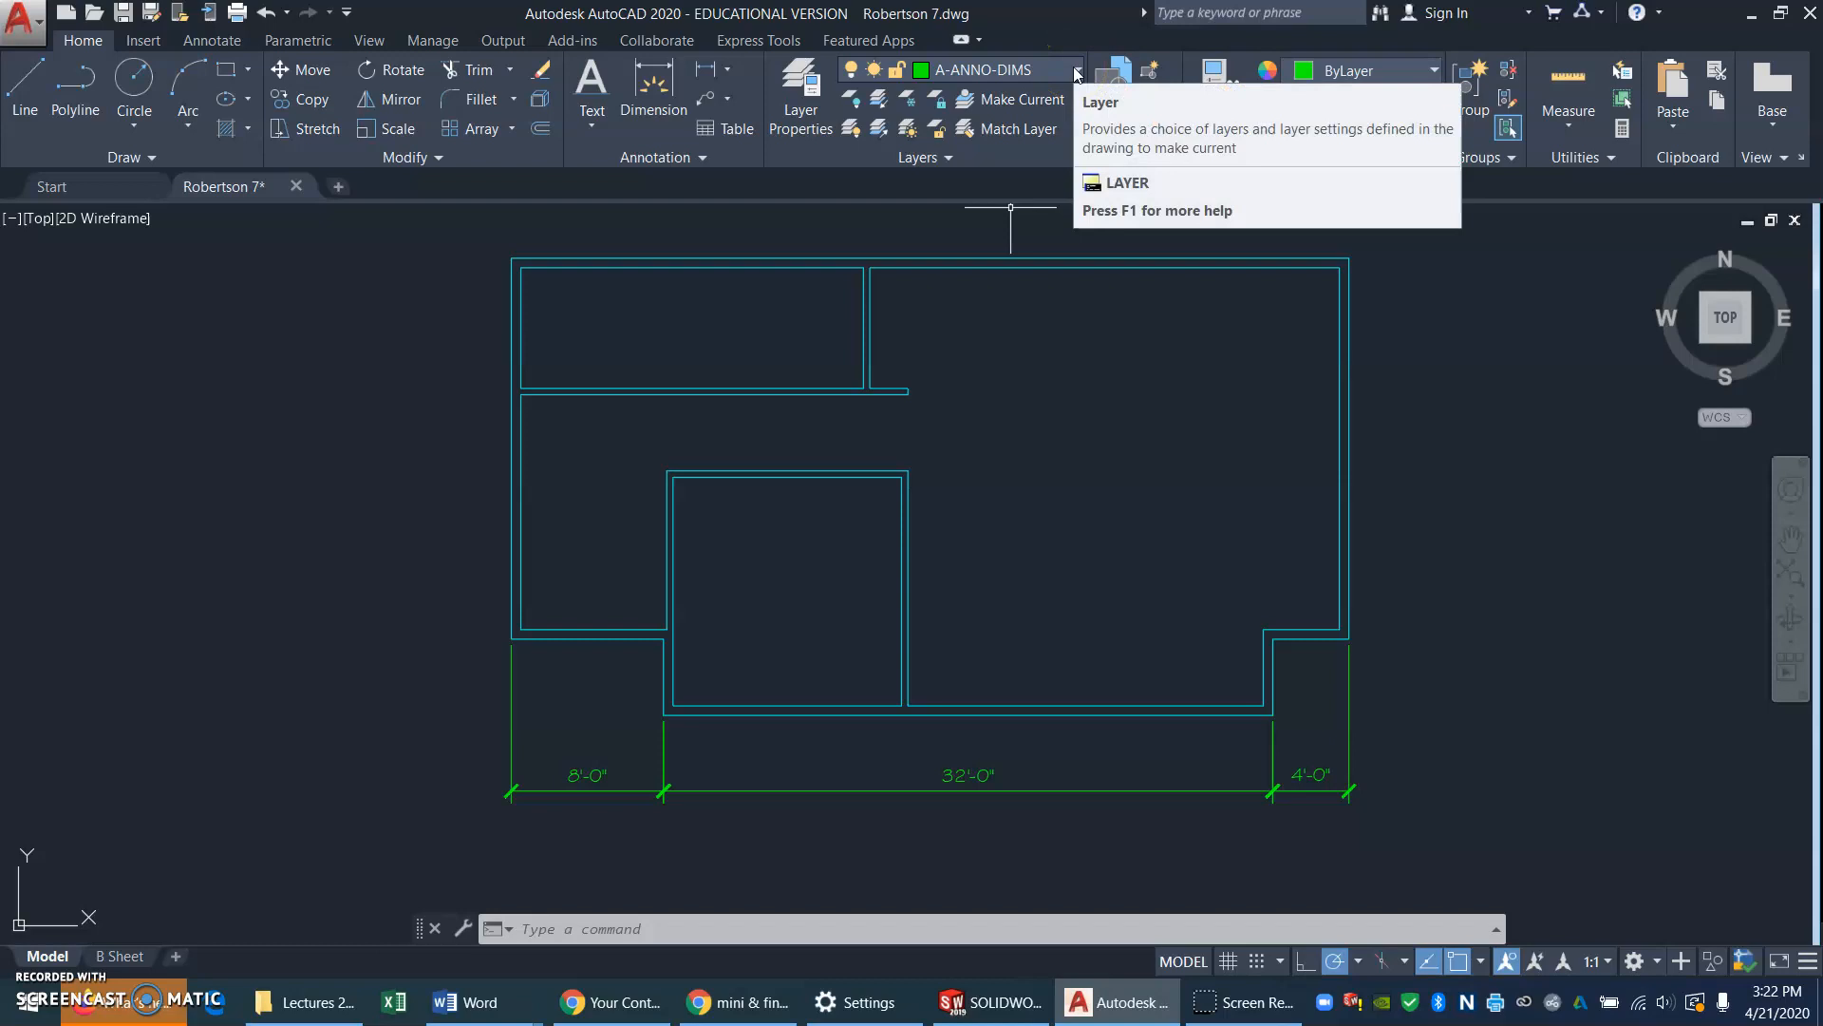
{"action": "left_click", "coordinate": [792, 60]}
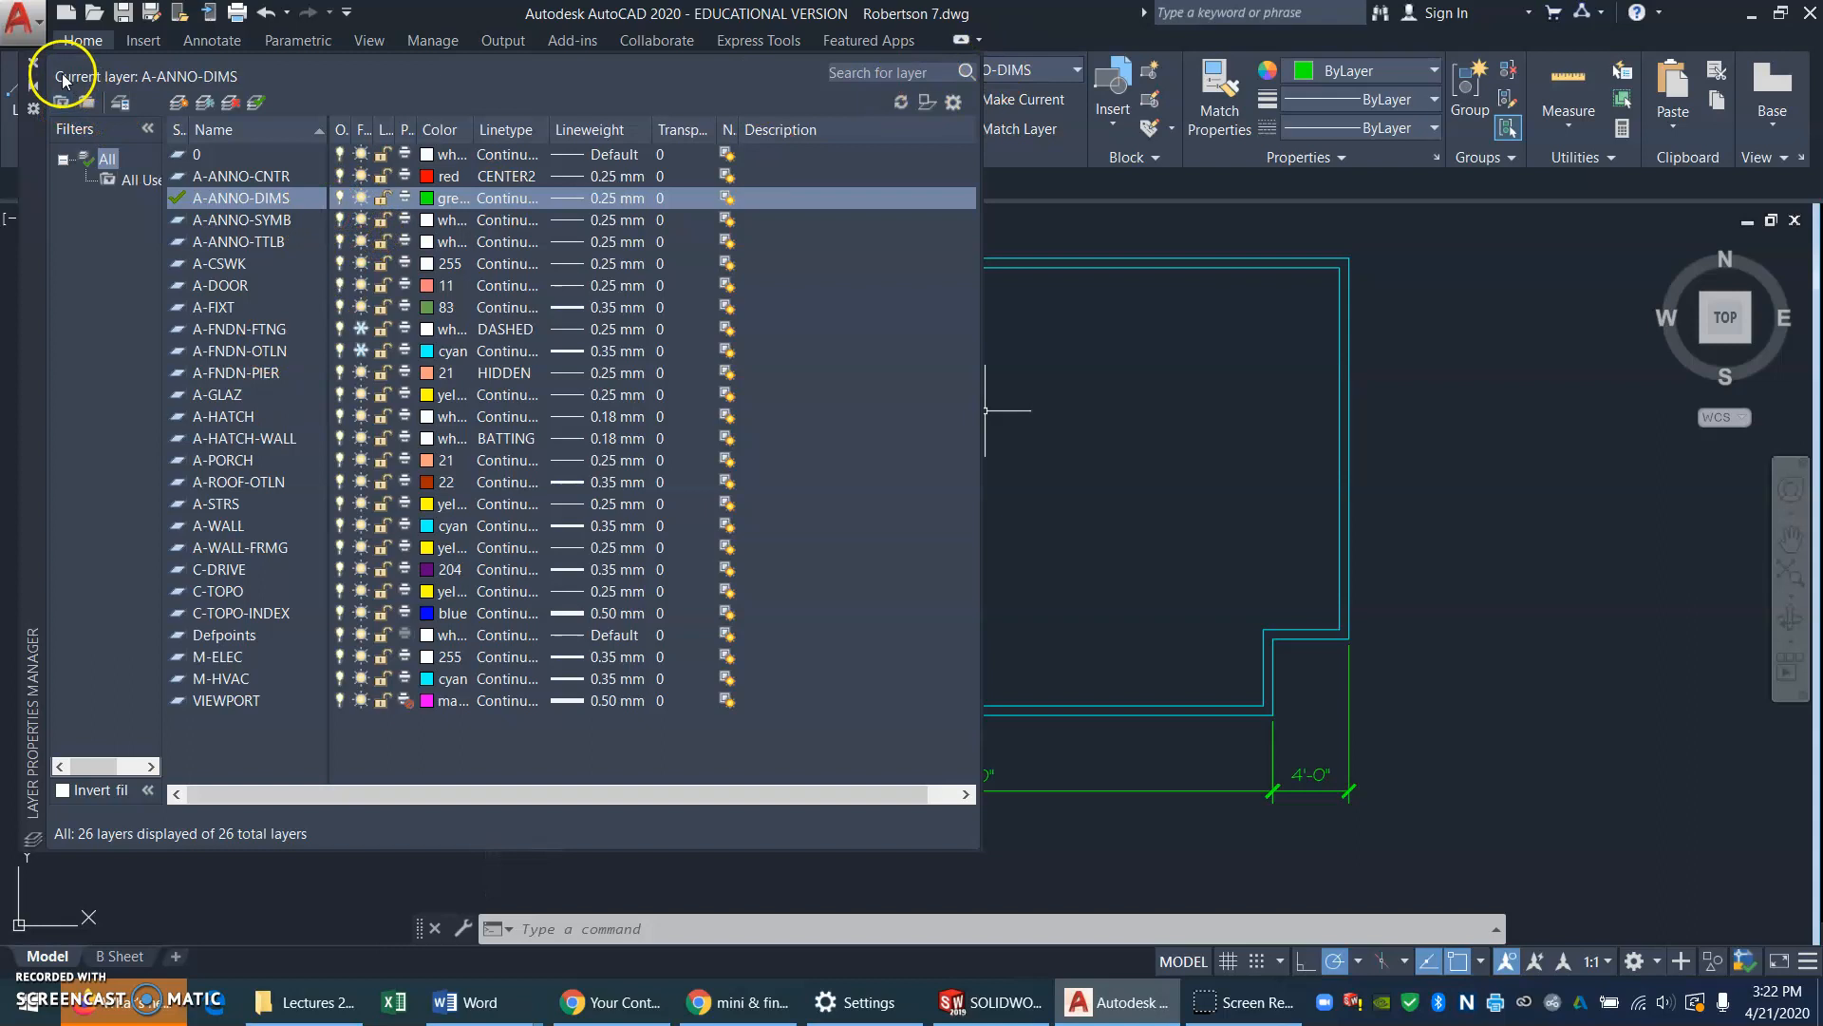
{"action": "left_click", "coordinate": [34, 64]}
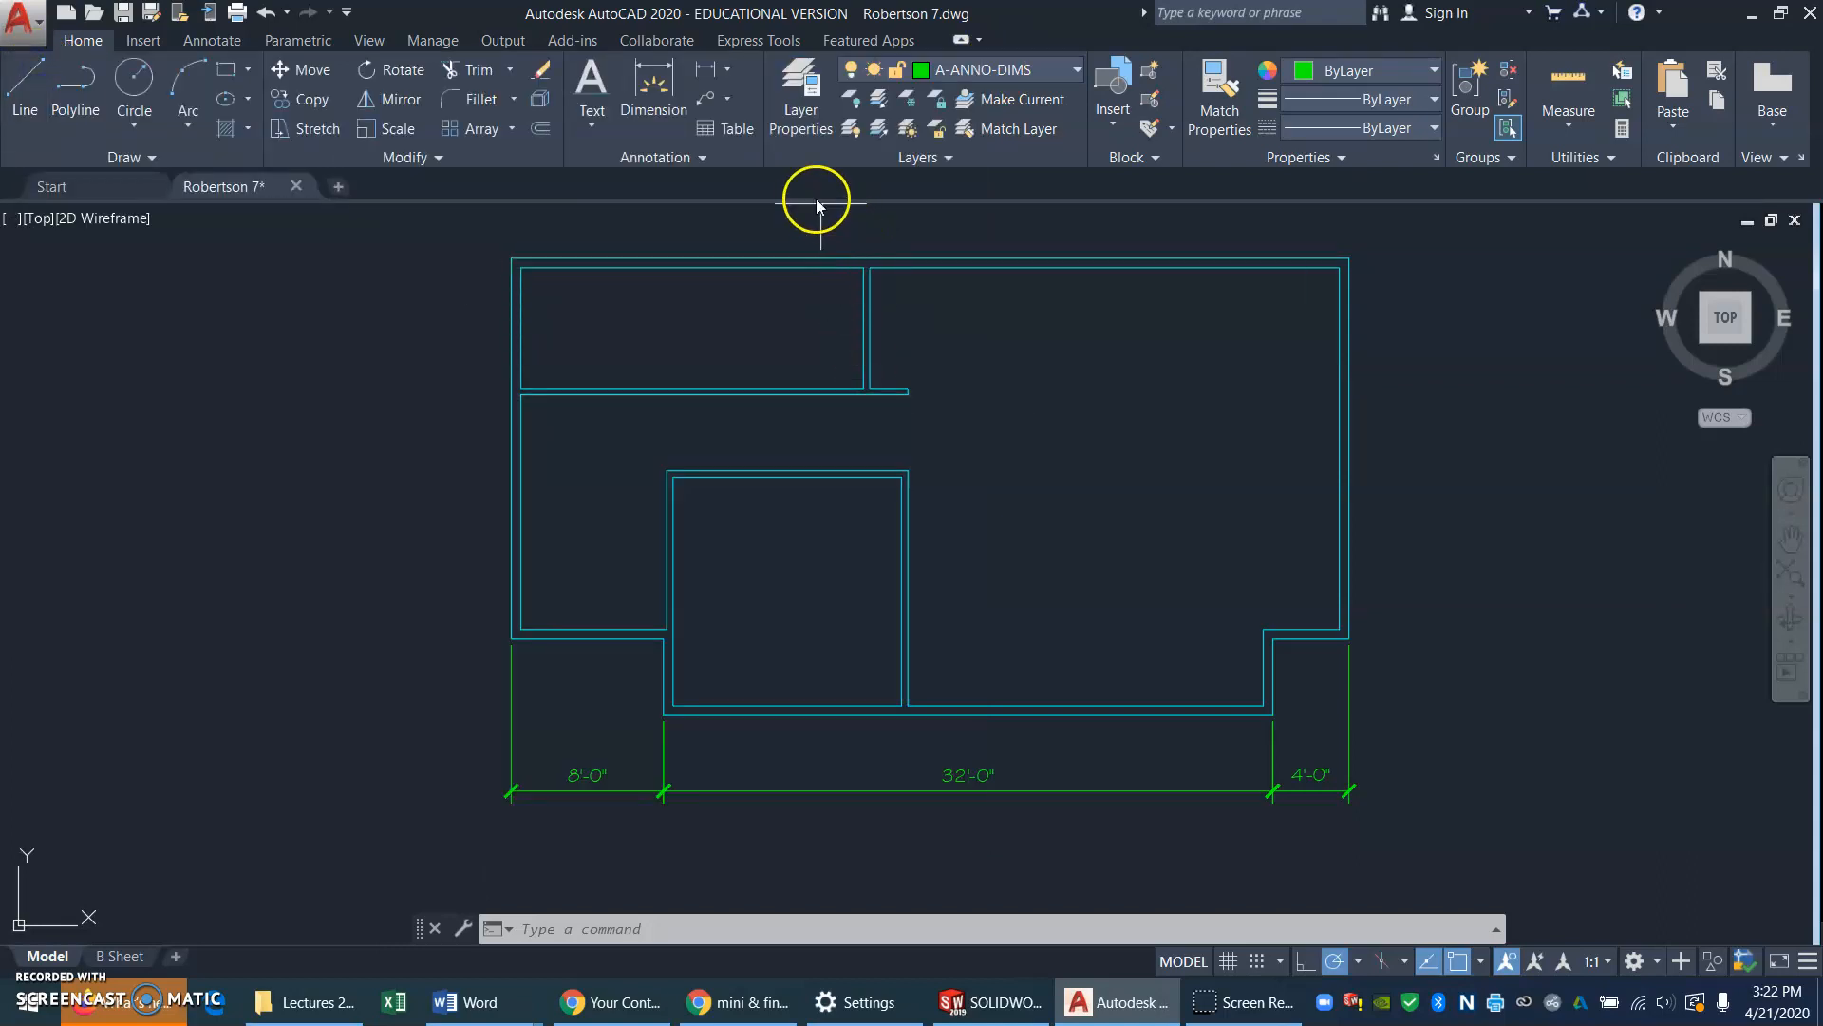
{"action": "left_click", "coordinate": [807, 69]}
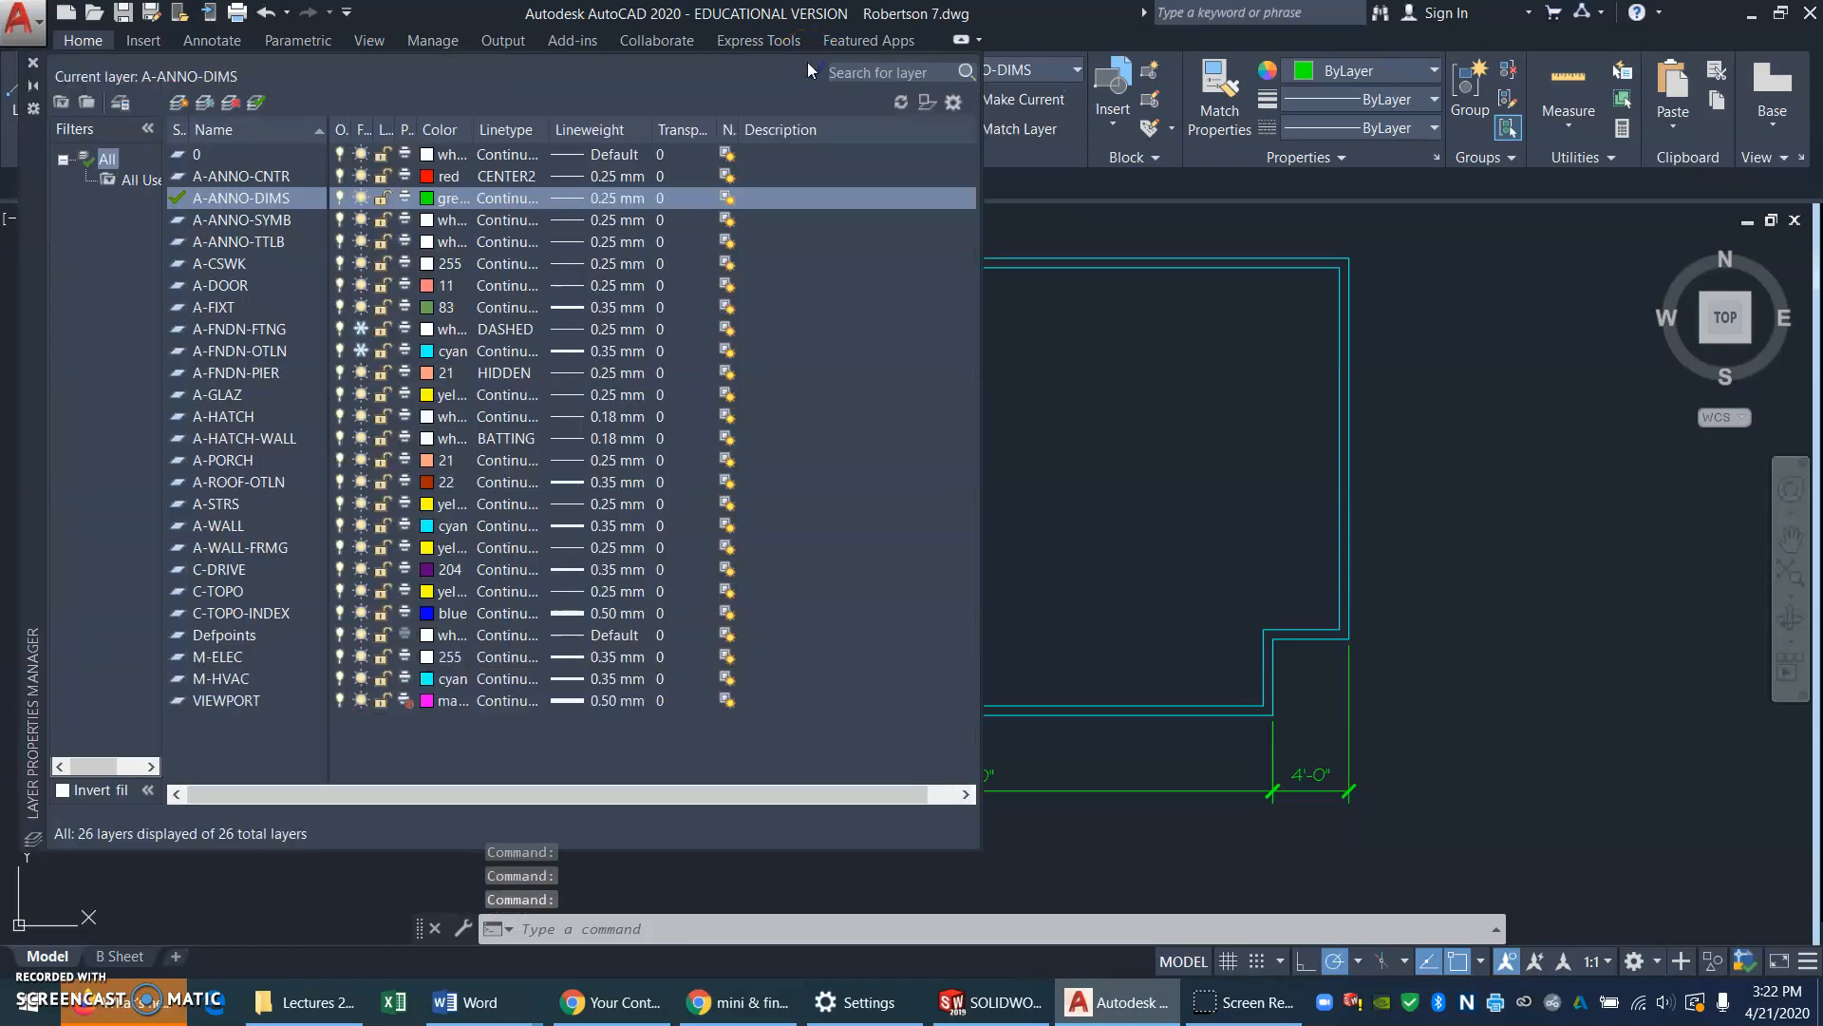
{"action": "left_click", "coordinate": [181, 103]}
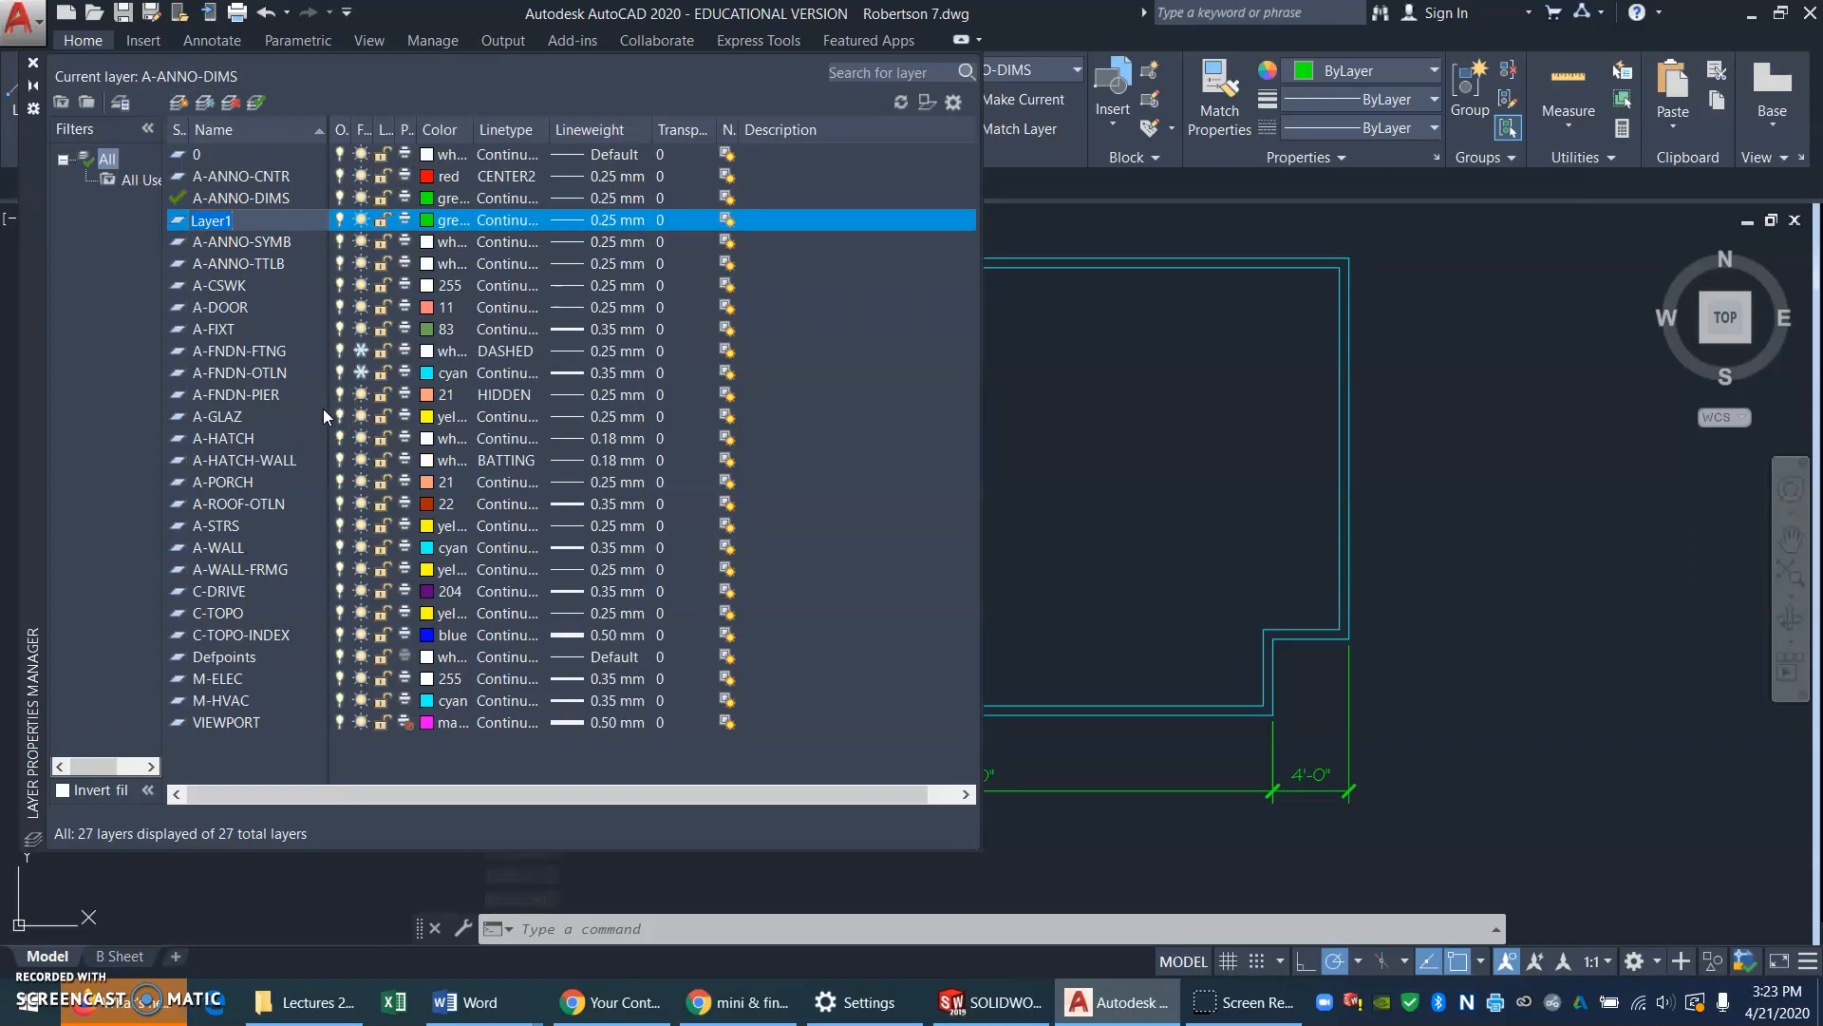
{"action": "type", "text": "A-WALL-HDLN"}
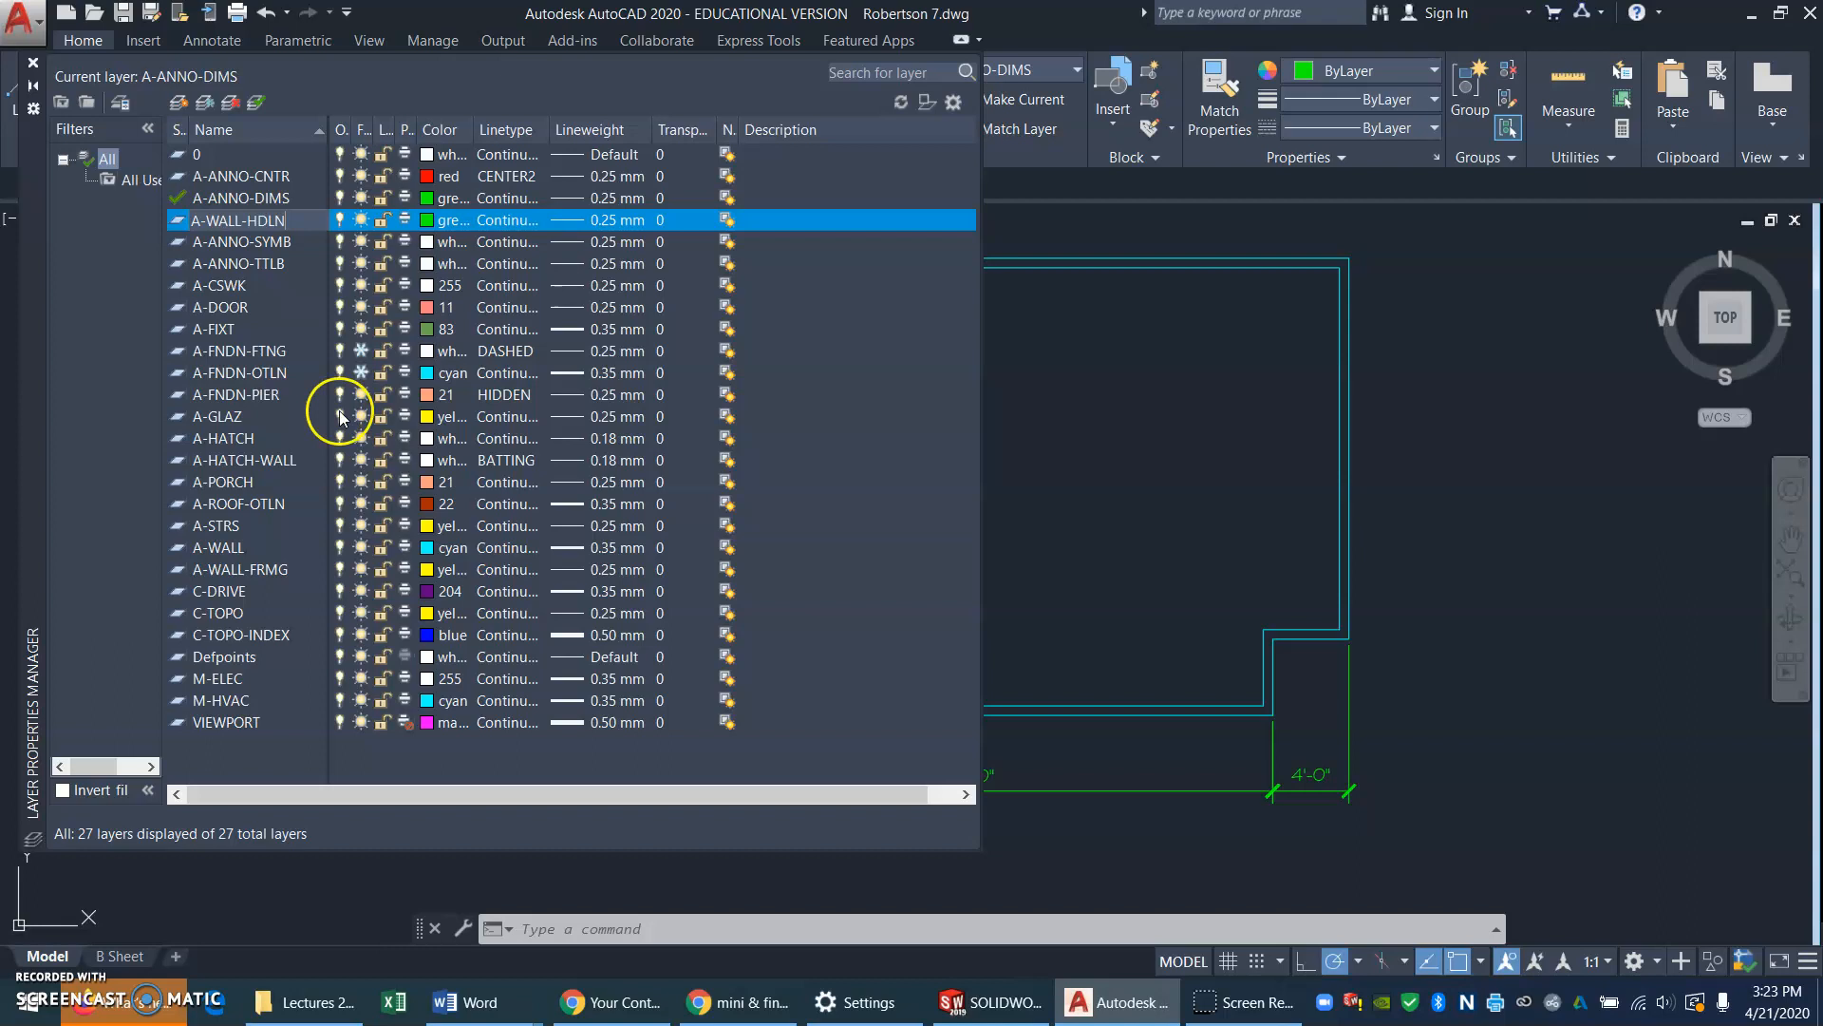
Set the A-WALL-HDLN layer's color to index color 31
{"action": "left_click", "coordinate": [457, 221]}
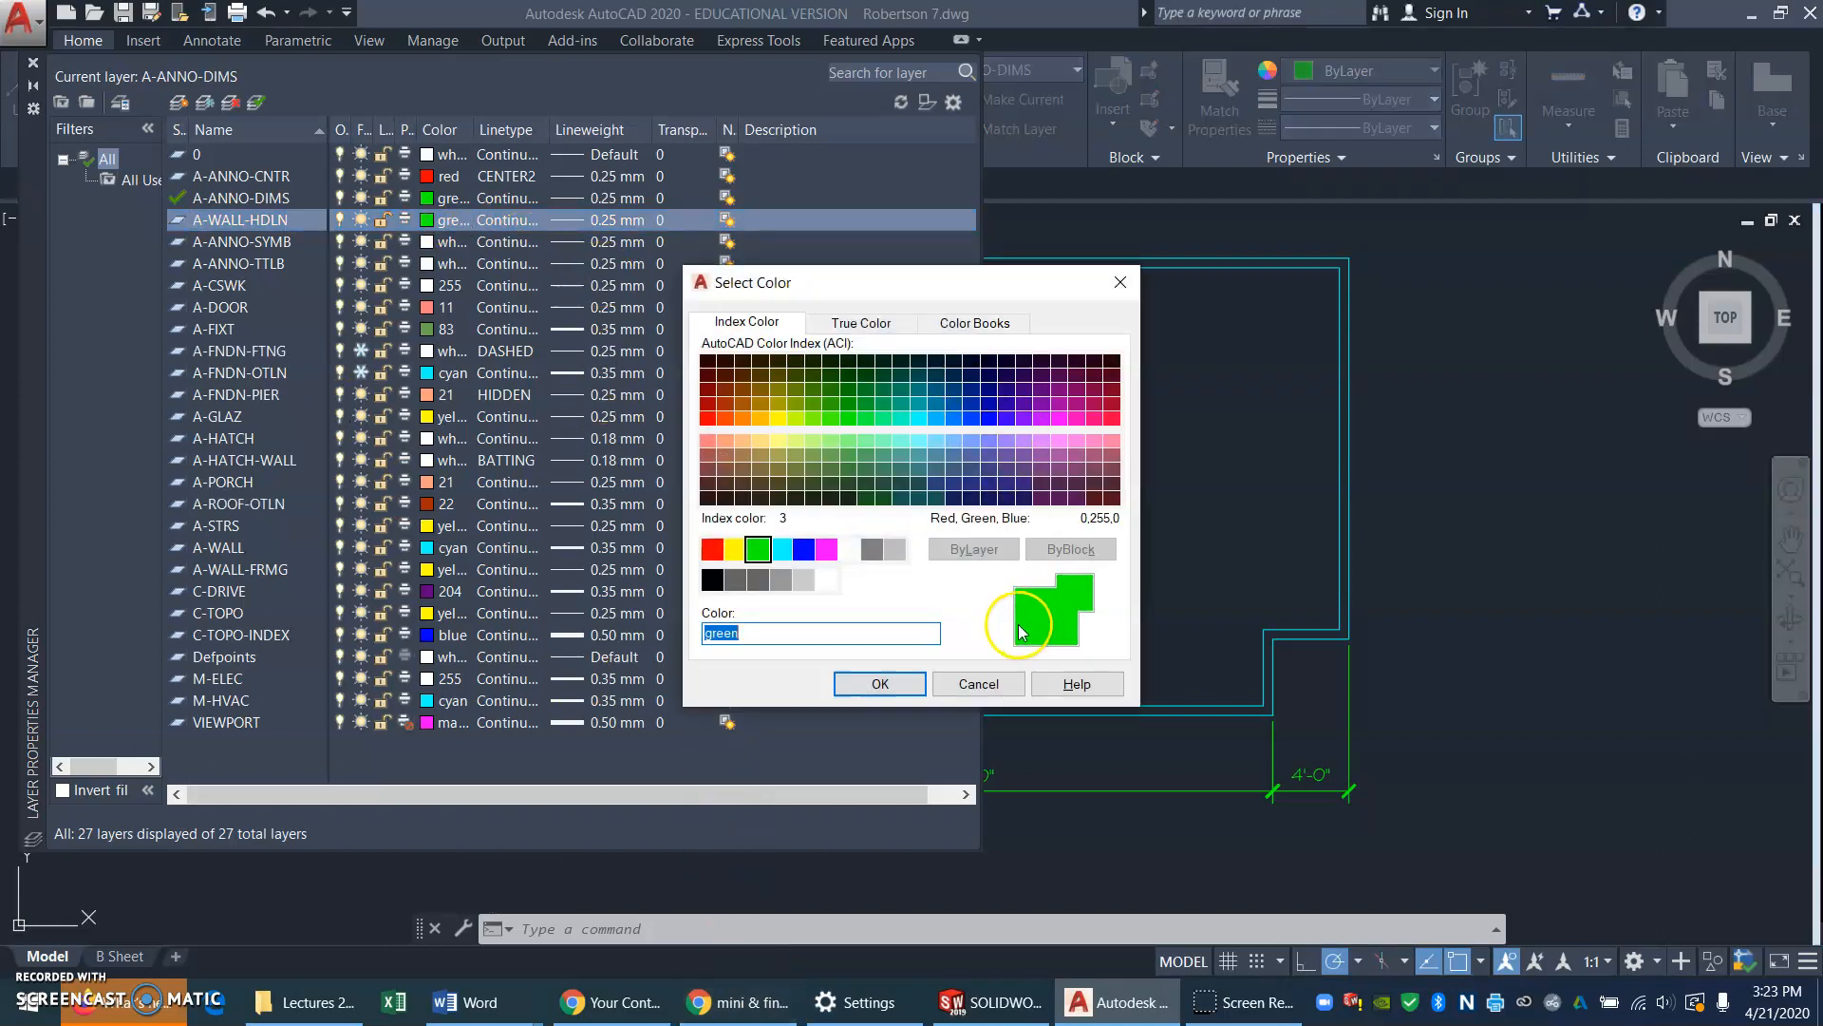
{"action": "left_click", "coordinate": [744, 441]}
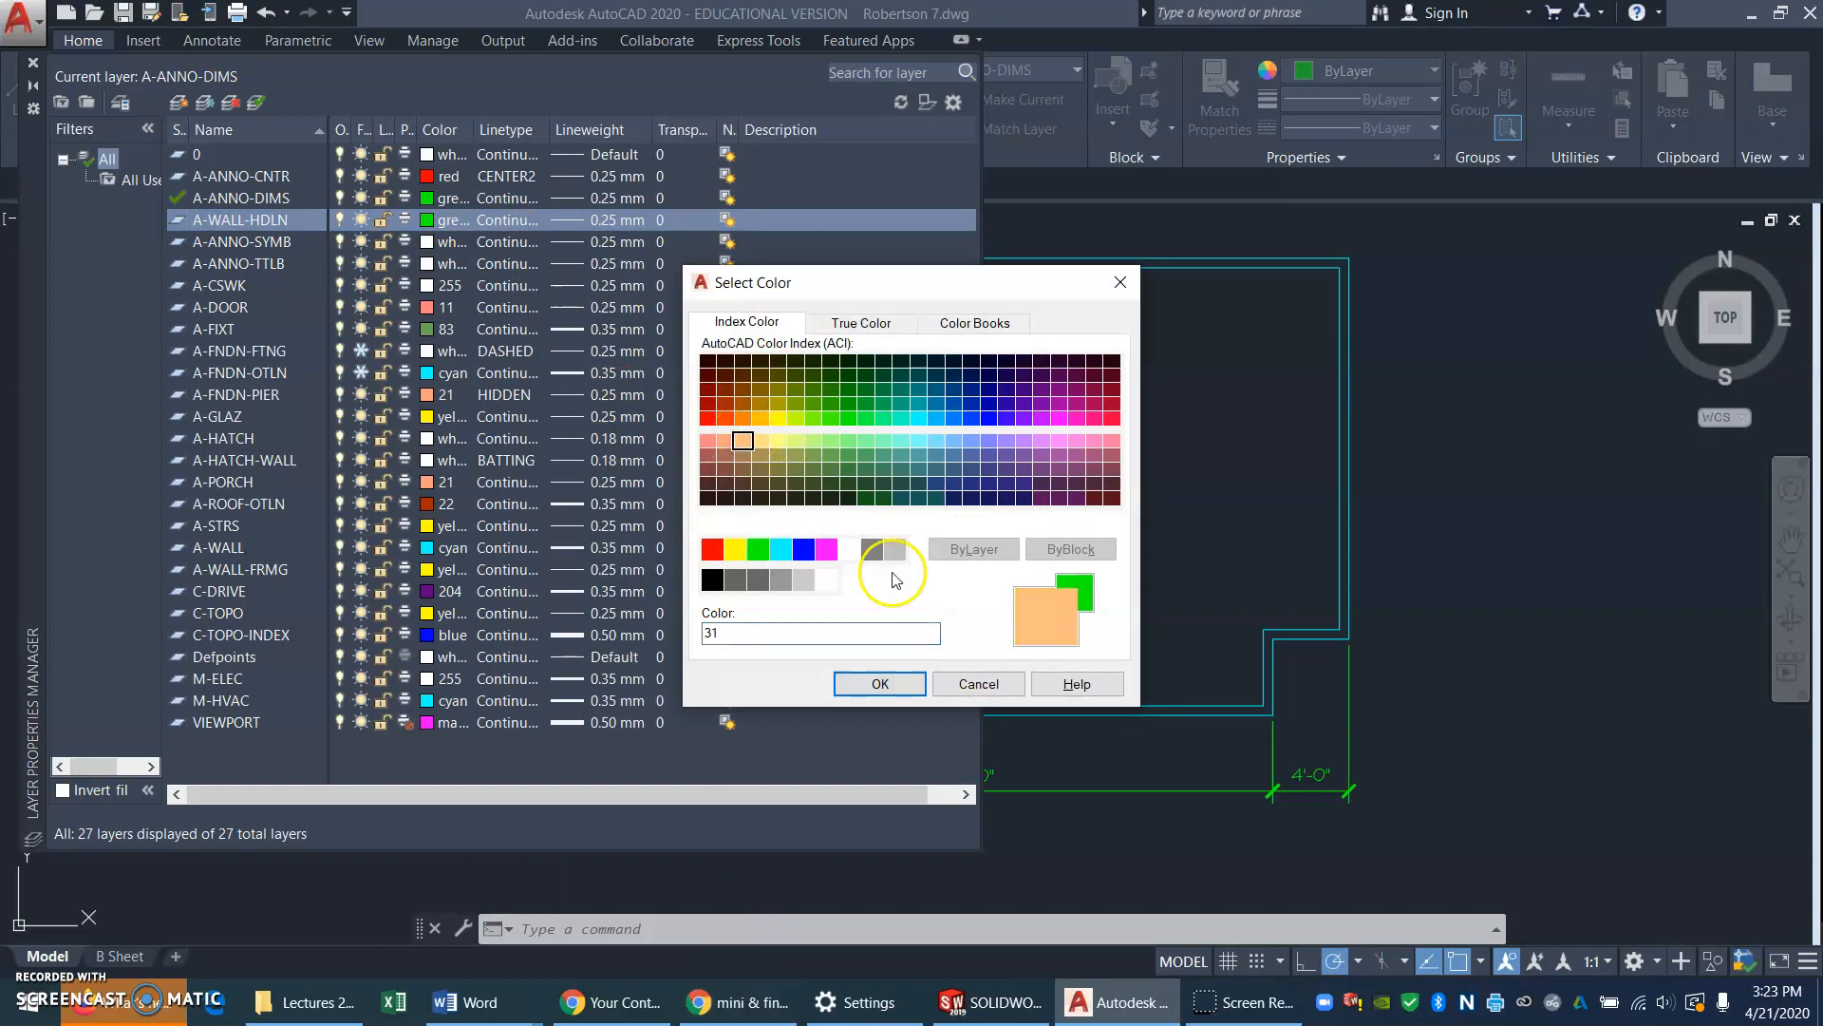
{"action": "left_click", "coordinate": [880, 684]}
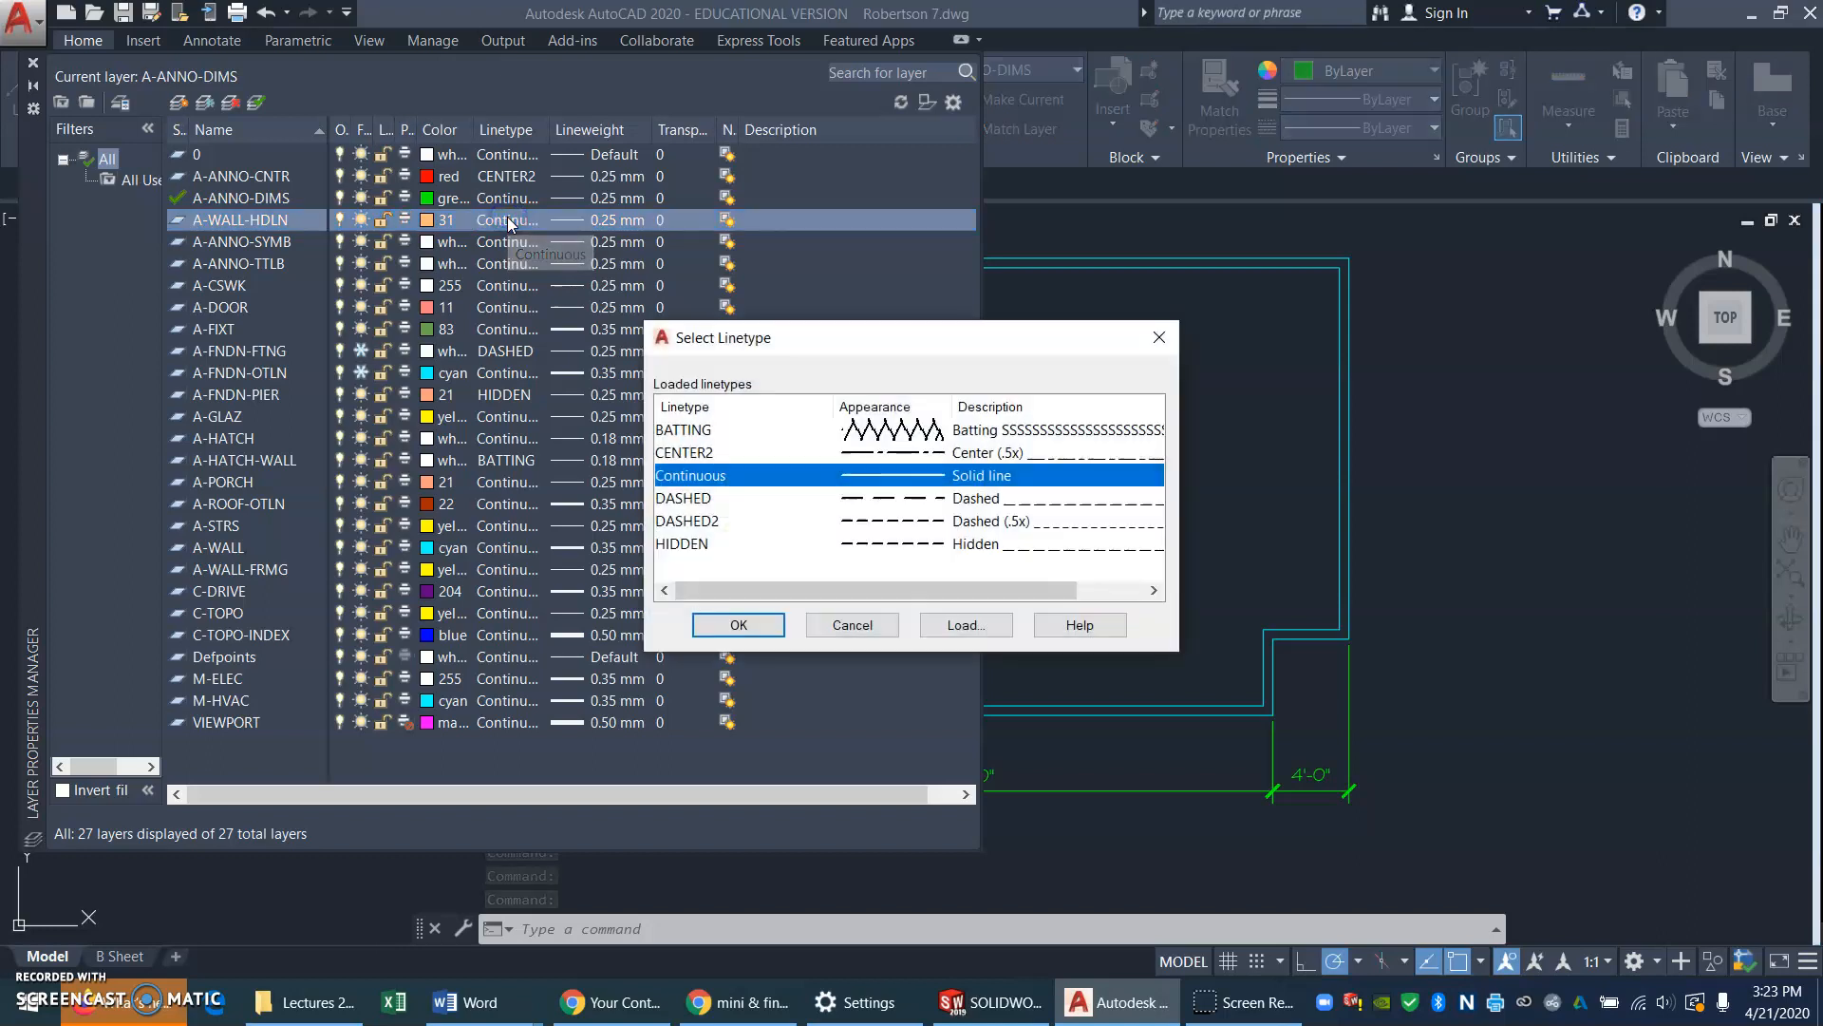
Assign the loaded HIDDEN linetype to the A-WALL-HDLN layer
{"action": "left_click", "coordinate": [705, 545]}
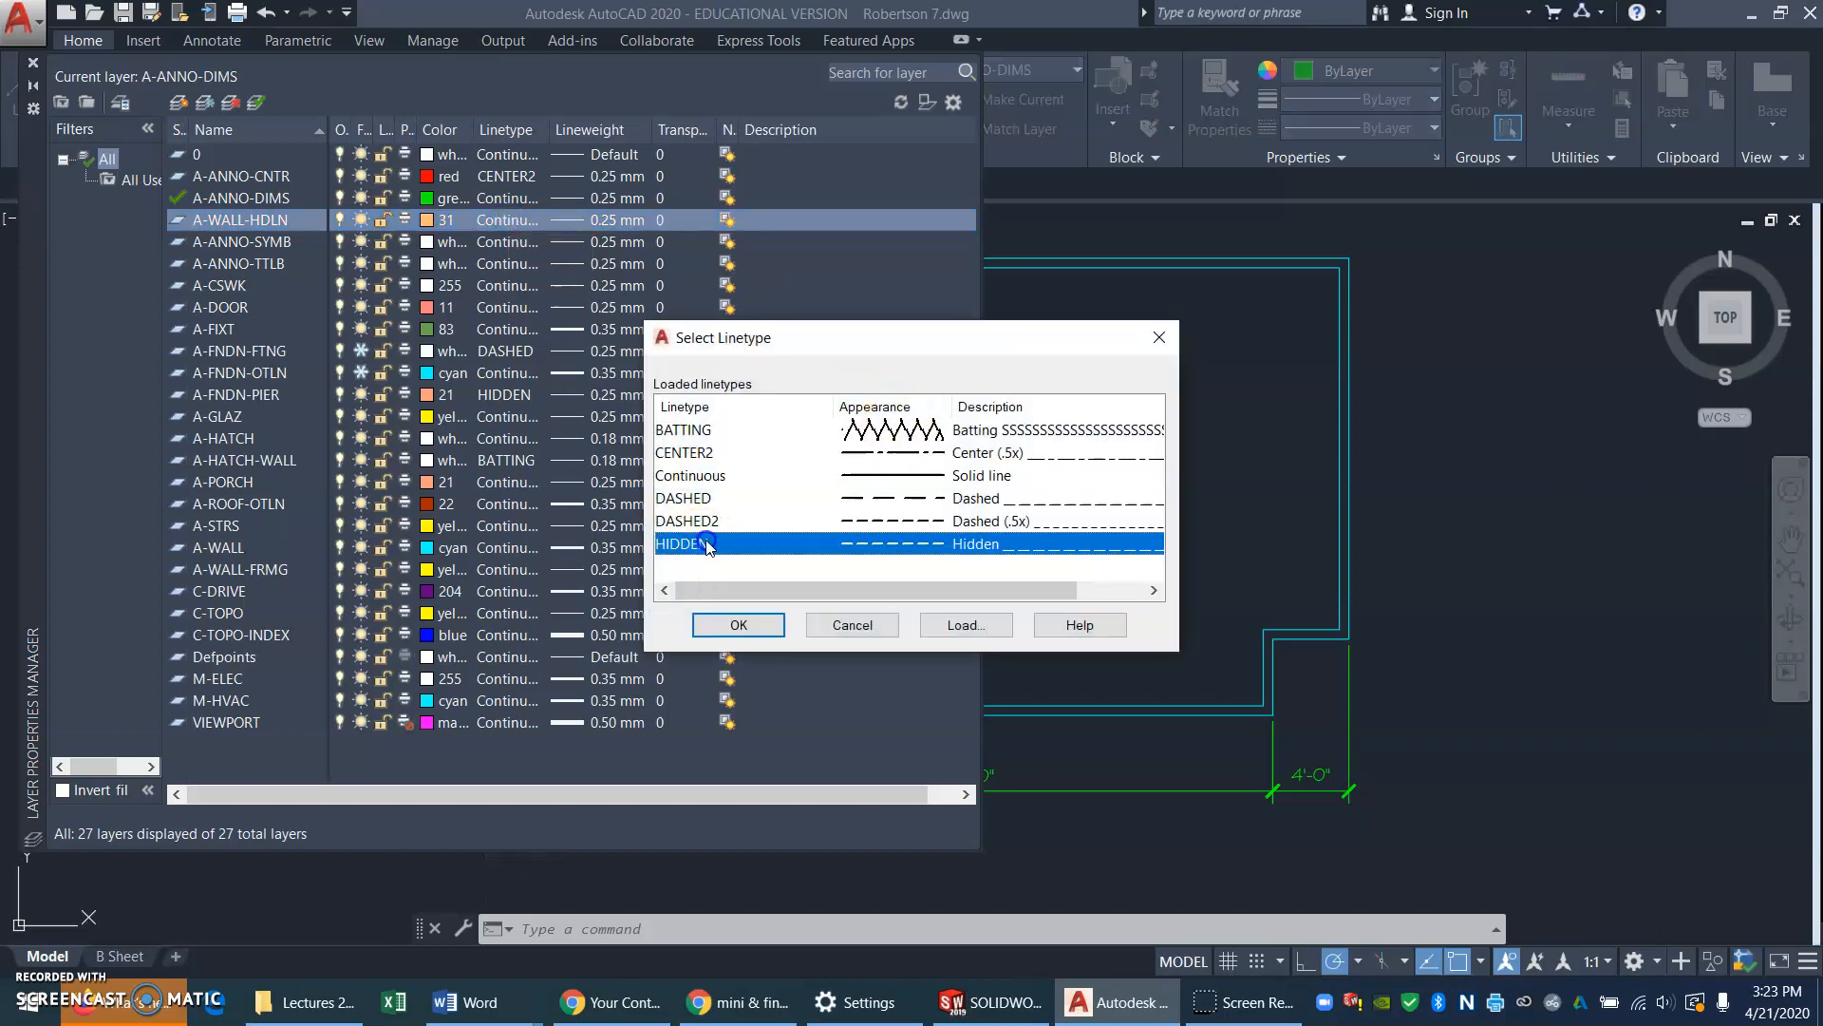
{"action": "left_click", "coordinate": [765, 627]}
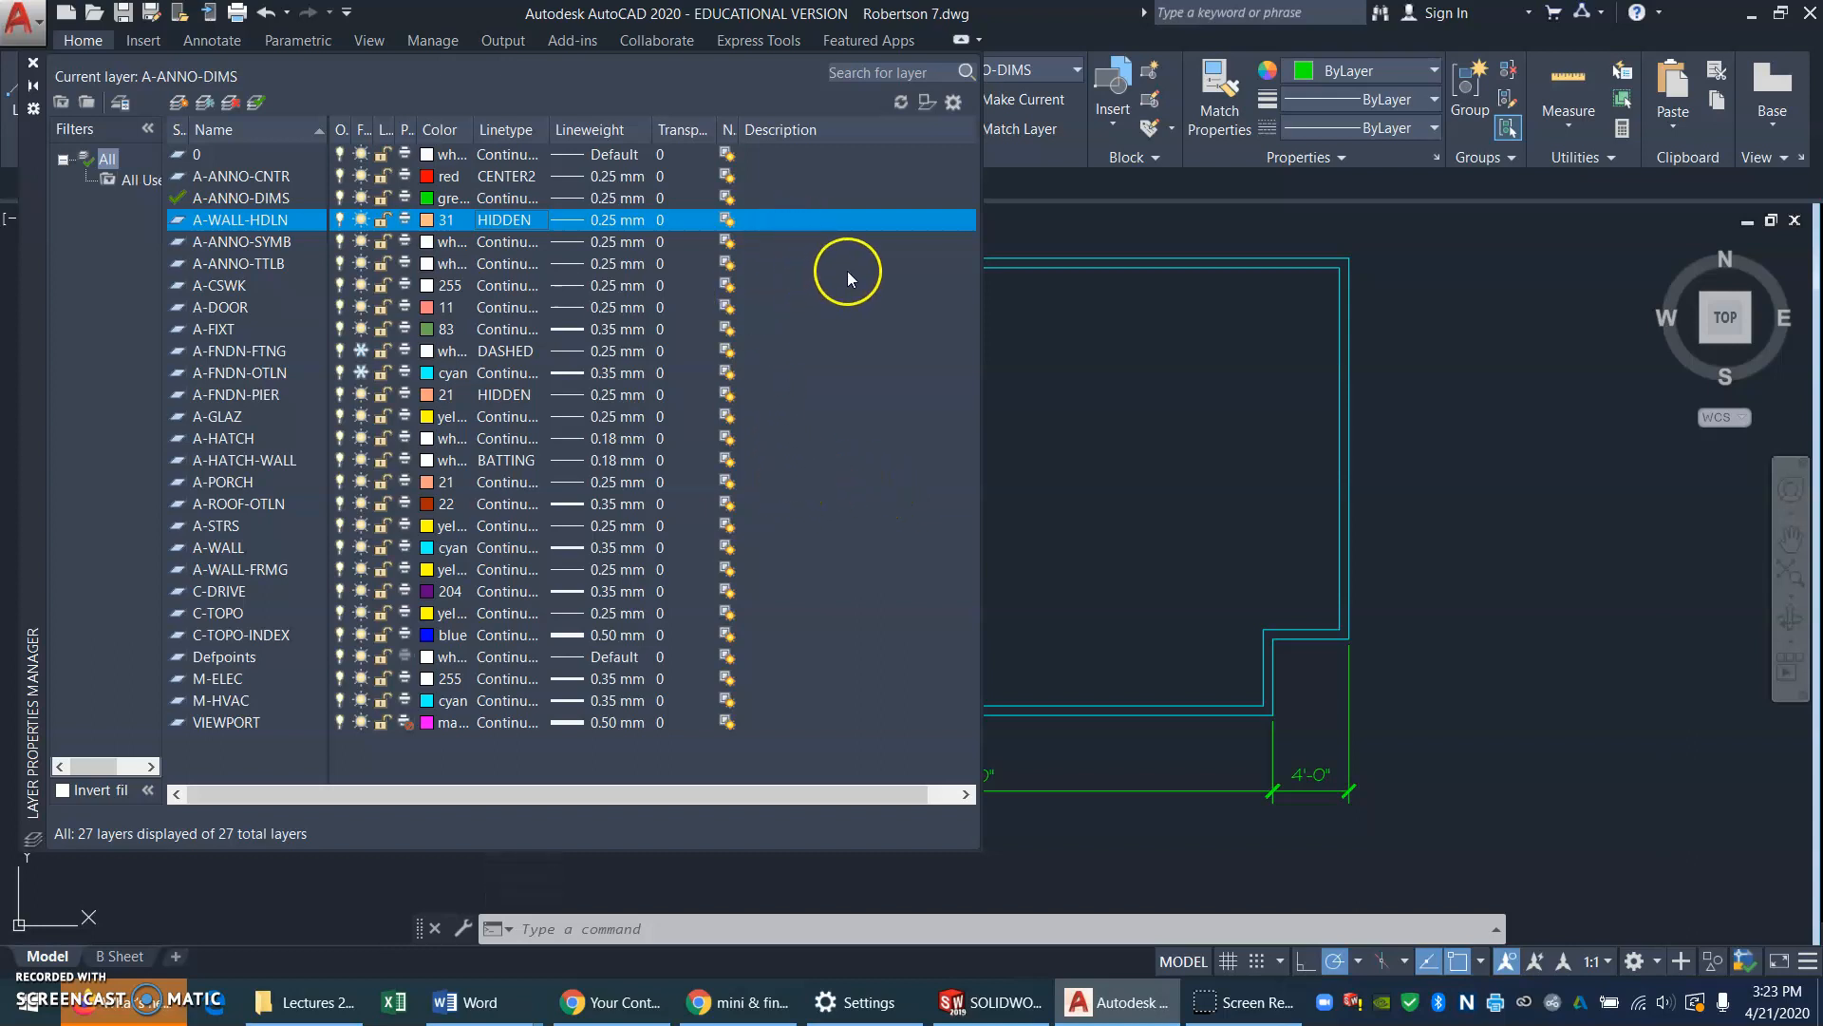
{"action": "left_click", "coordinate": [510, 225]}
{"action": "left_click", "coordinate": [510, 224]}
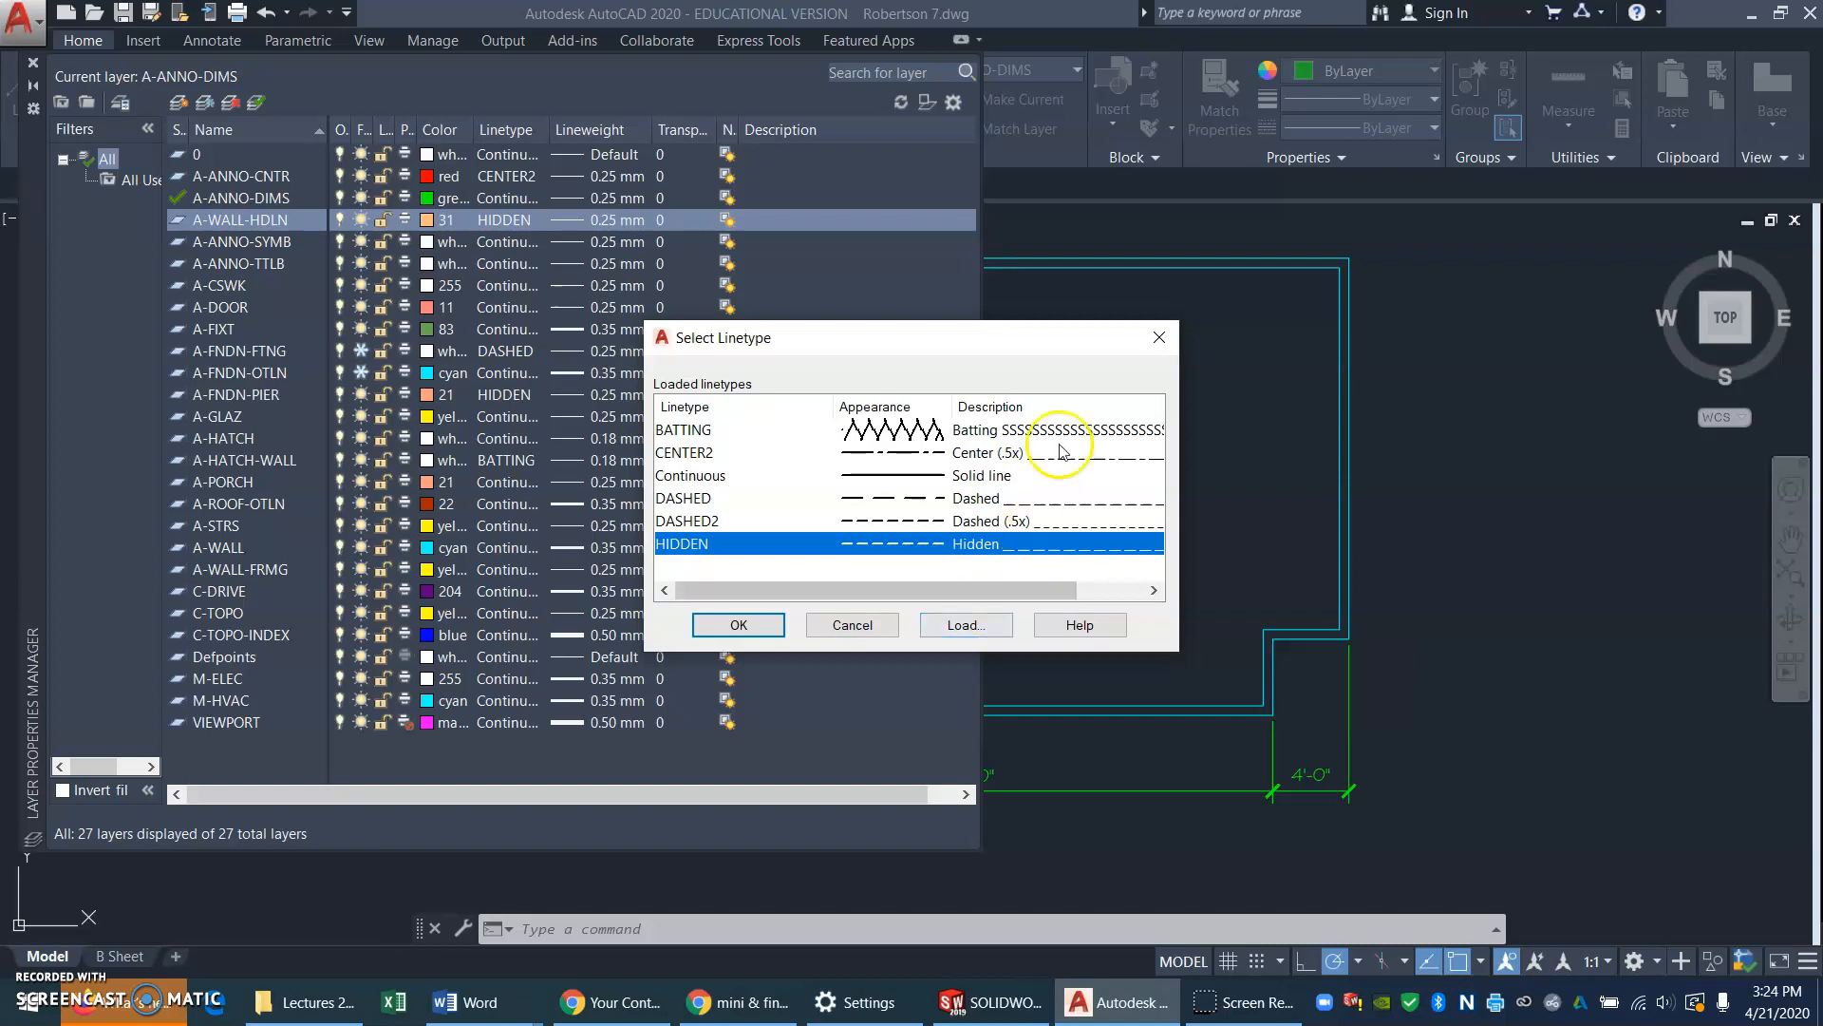
{"action": "left_click", "coordinate": [1155, 337]}
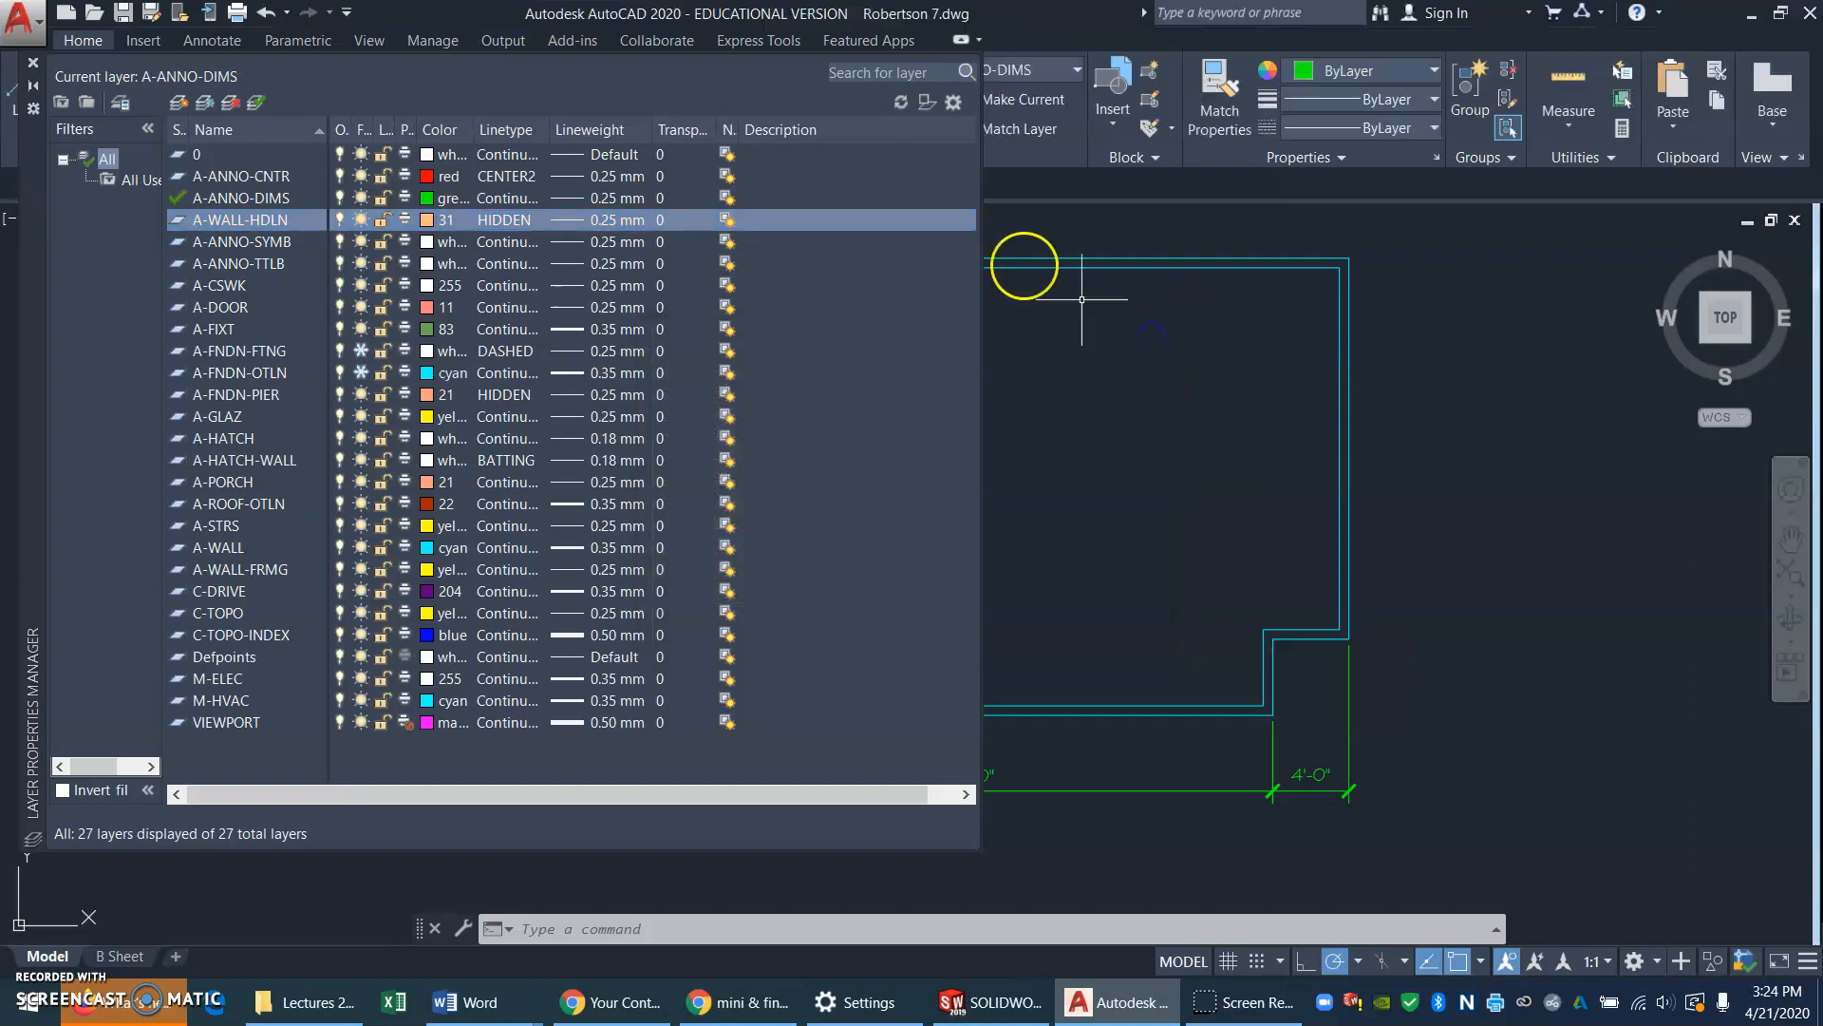
Load the HIDDEN2 linetype from acad.lin and assign it to the A-WALL-HDLN layer
{"action": "left_click", "coordinate": [510, 223]}
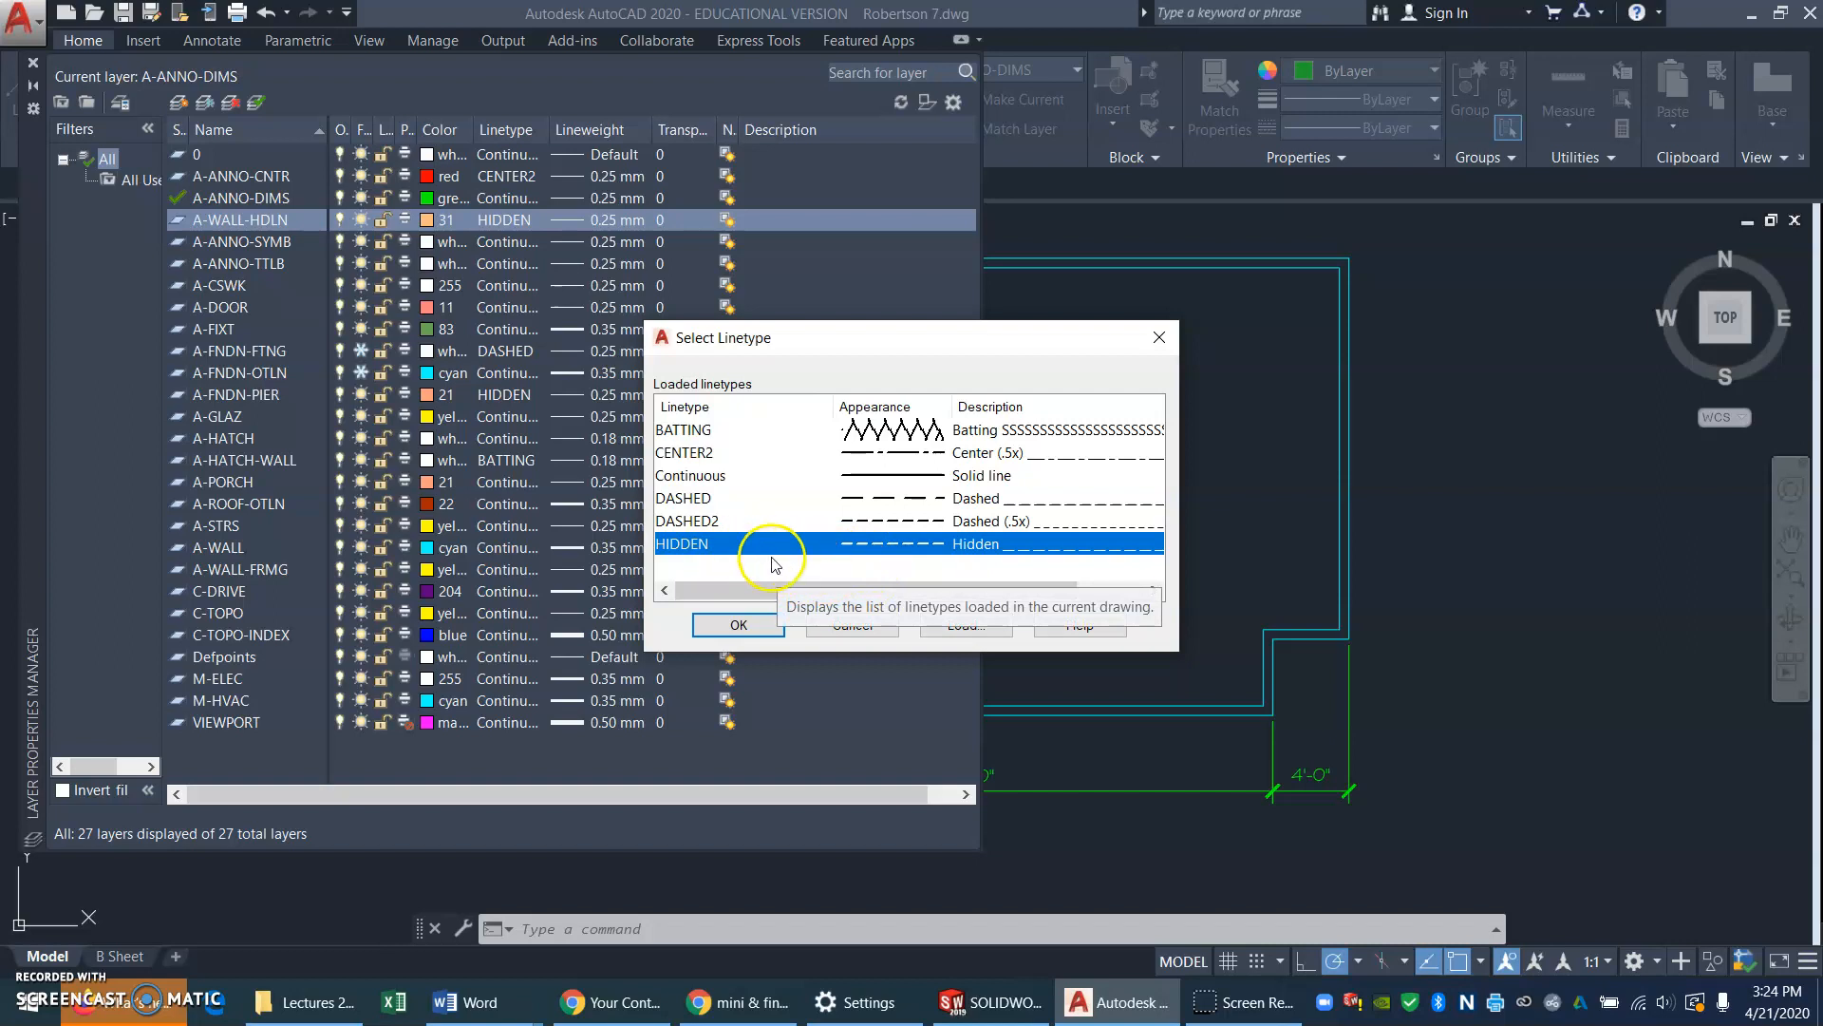
{"action": "left_click", "coordinate": [964, 626]}
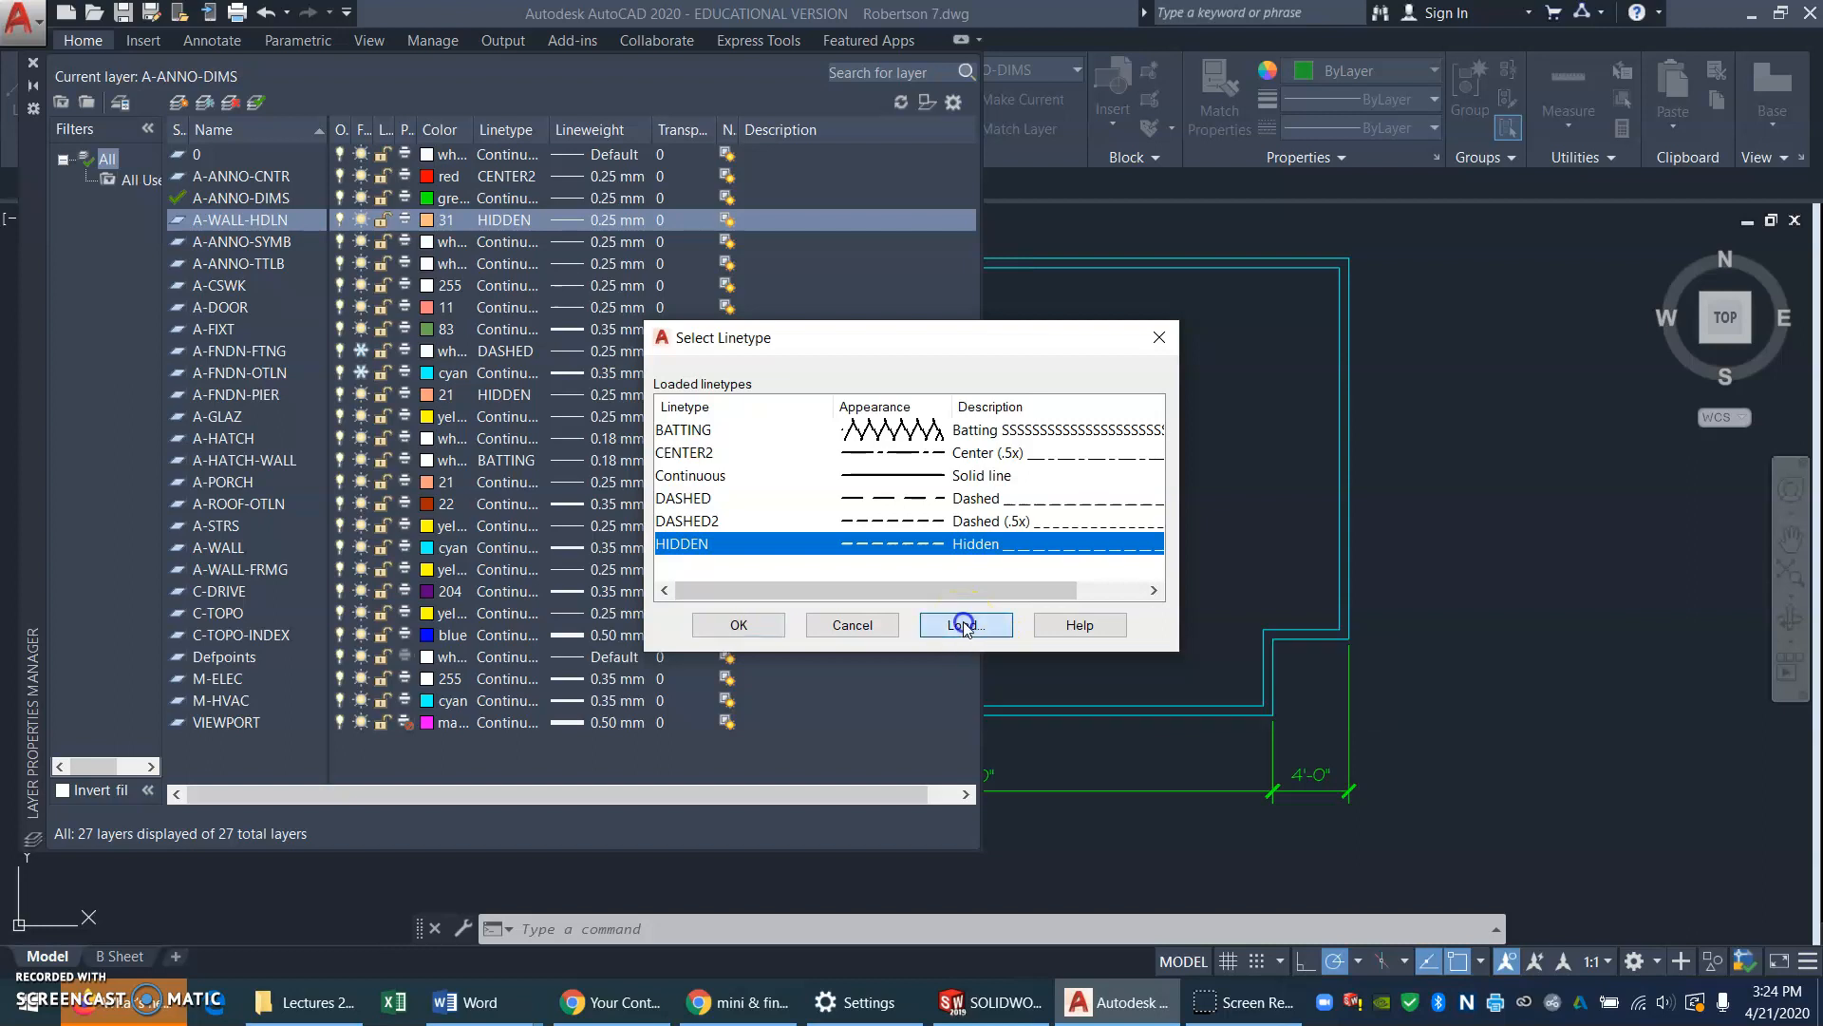
{"action": "left_click_drag", "start_coordinate": [1159, 436], "coordinate": [1155, 560]}
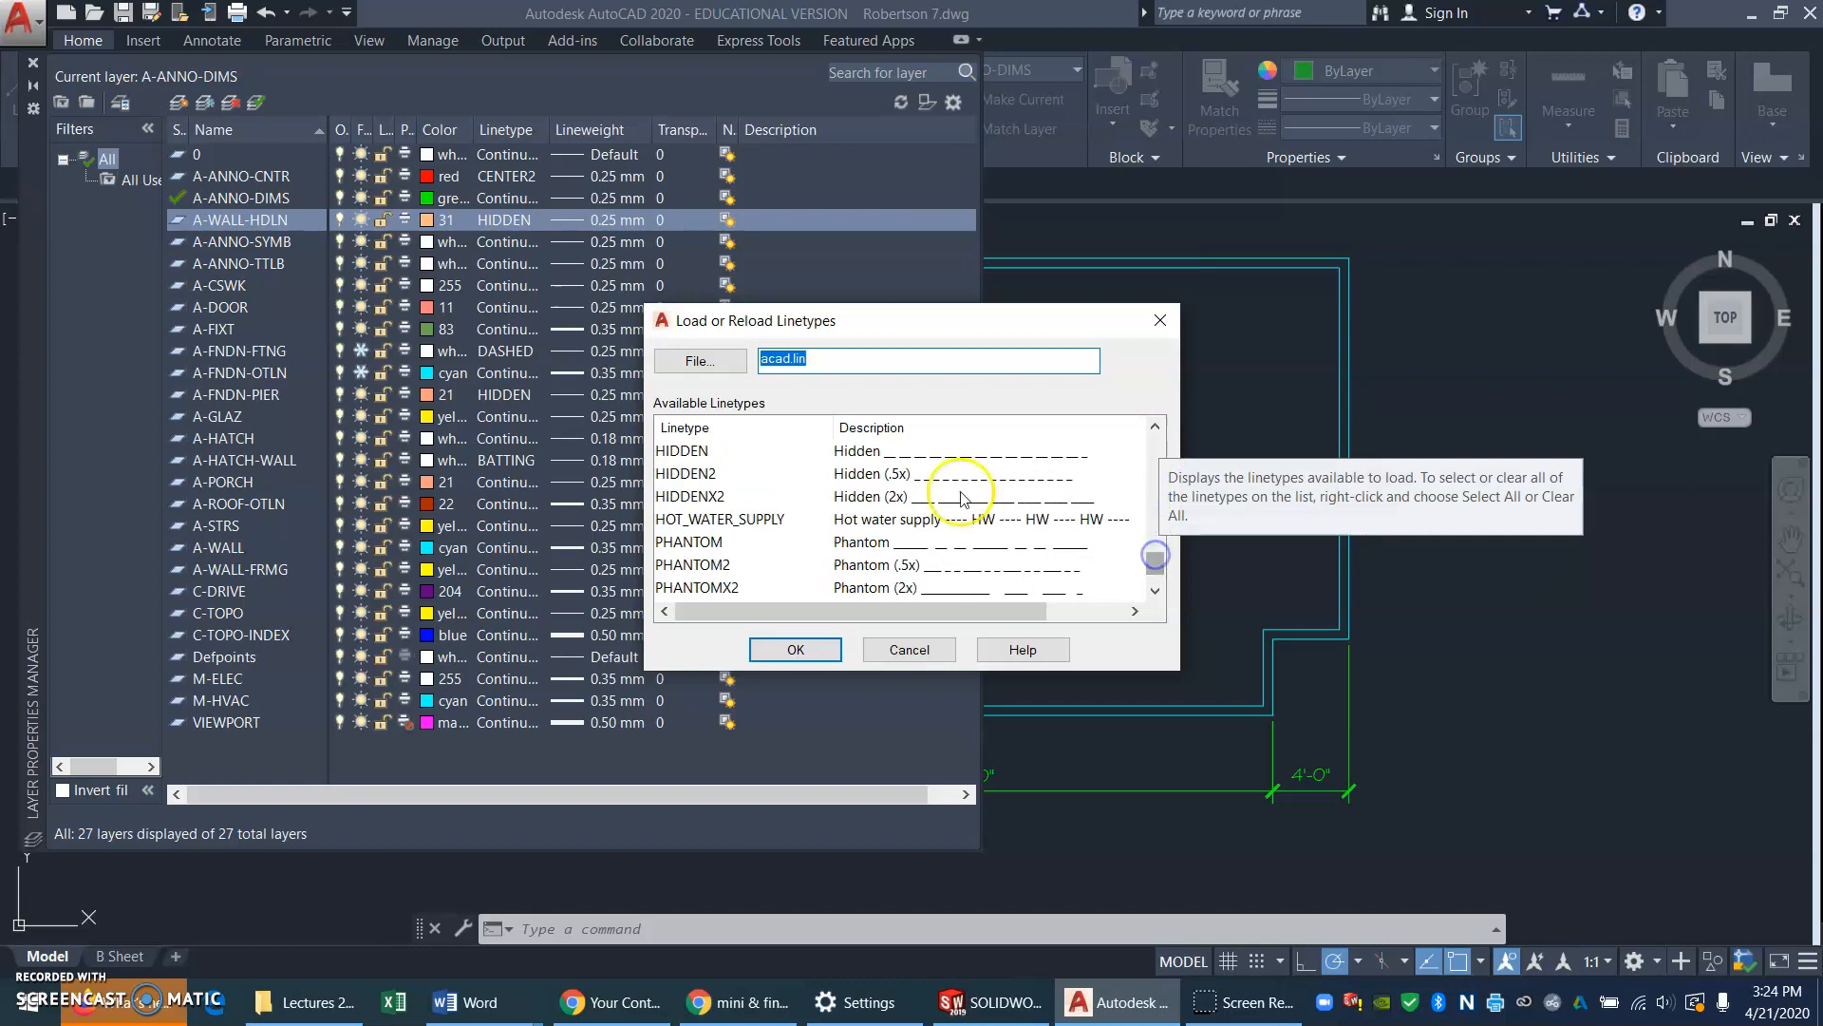
{"action": "left_click", "coordinate": [698, 479]}
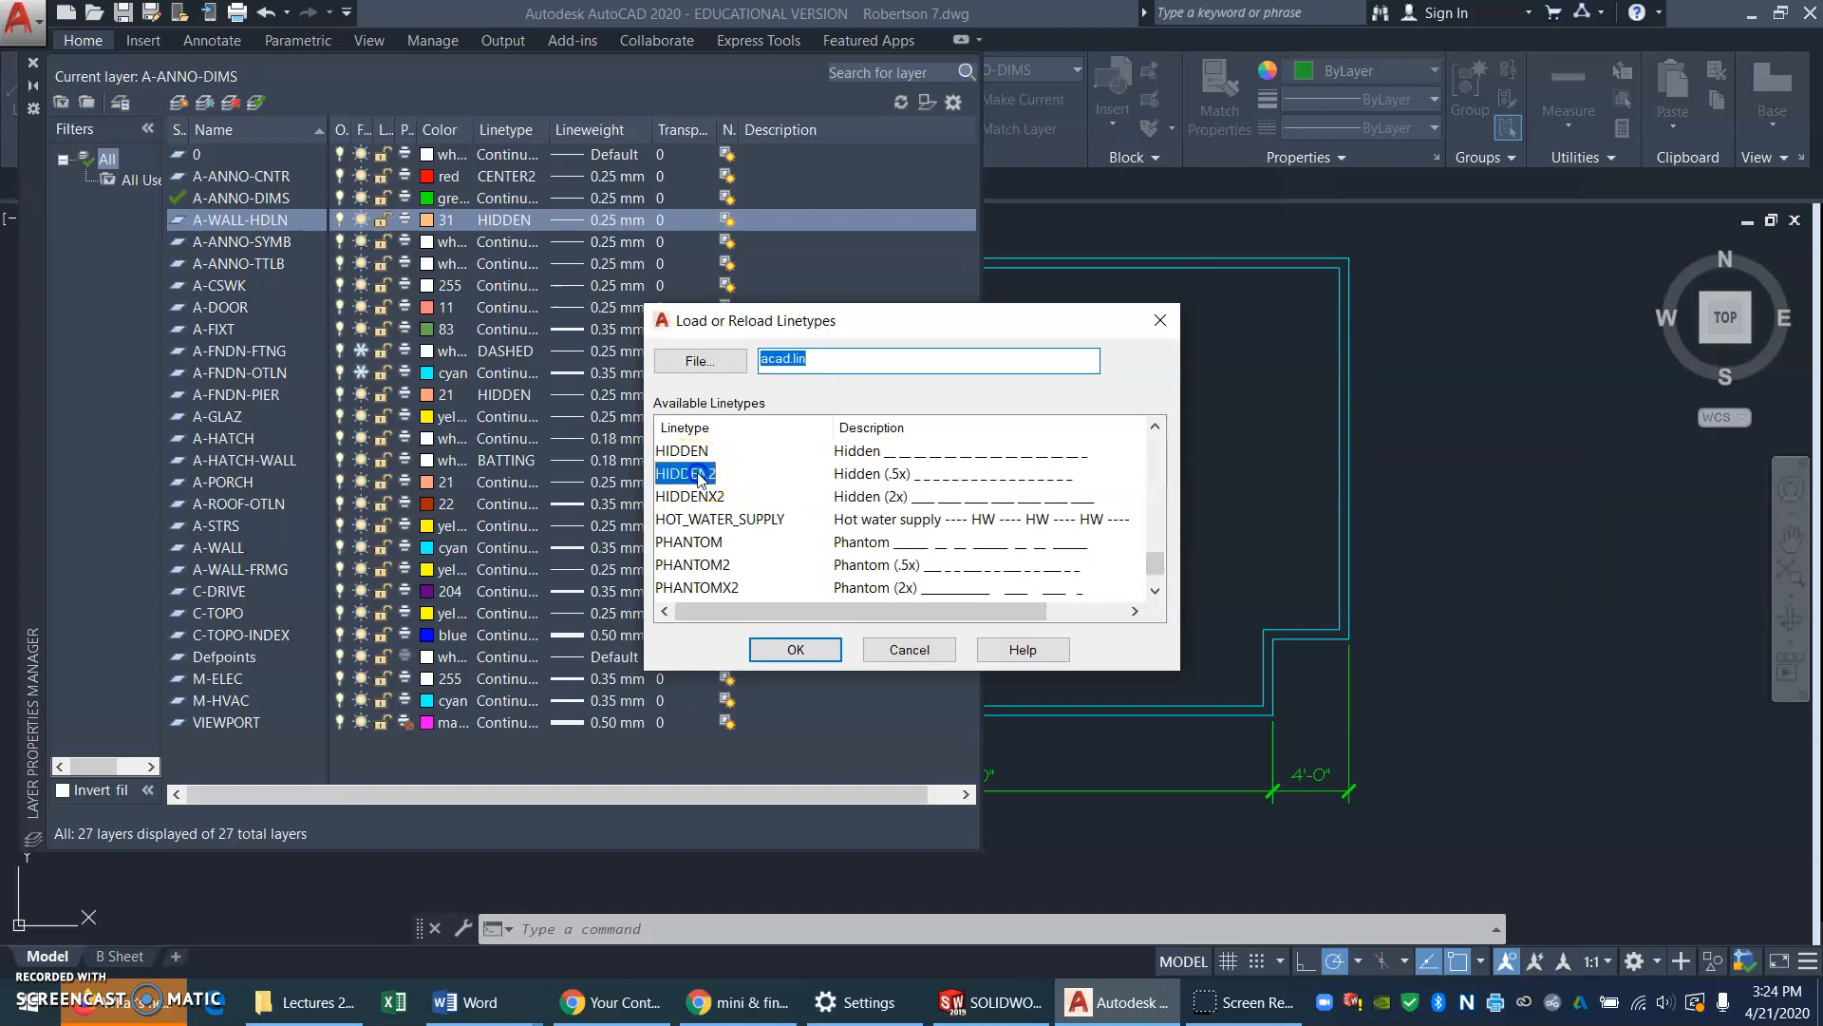
{"action": "left_click", "coordinate": [795, 650]}
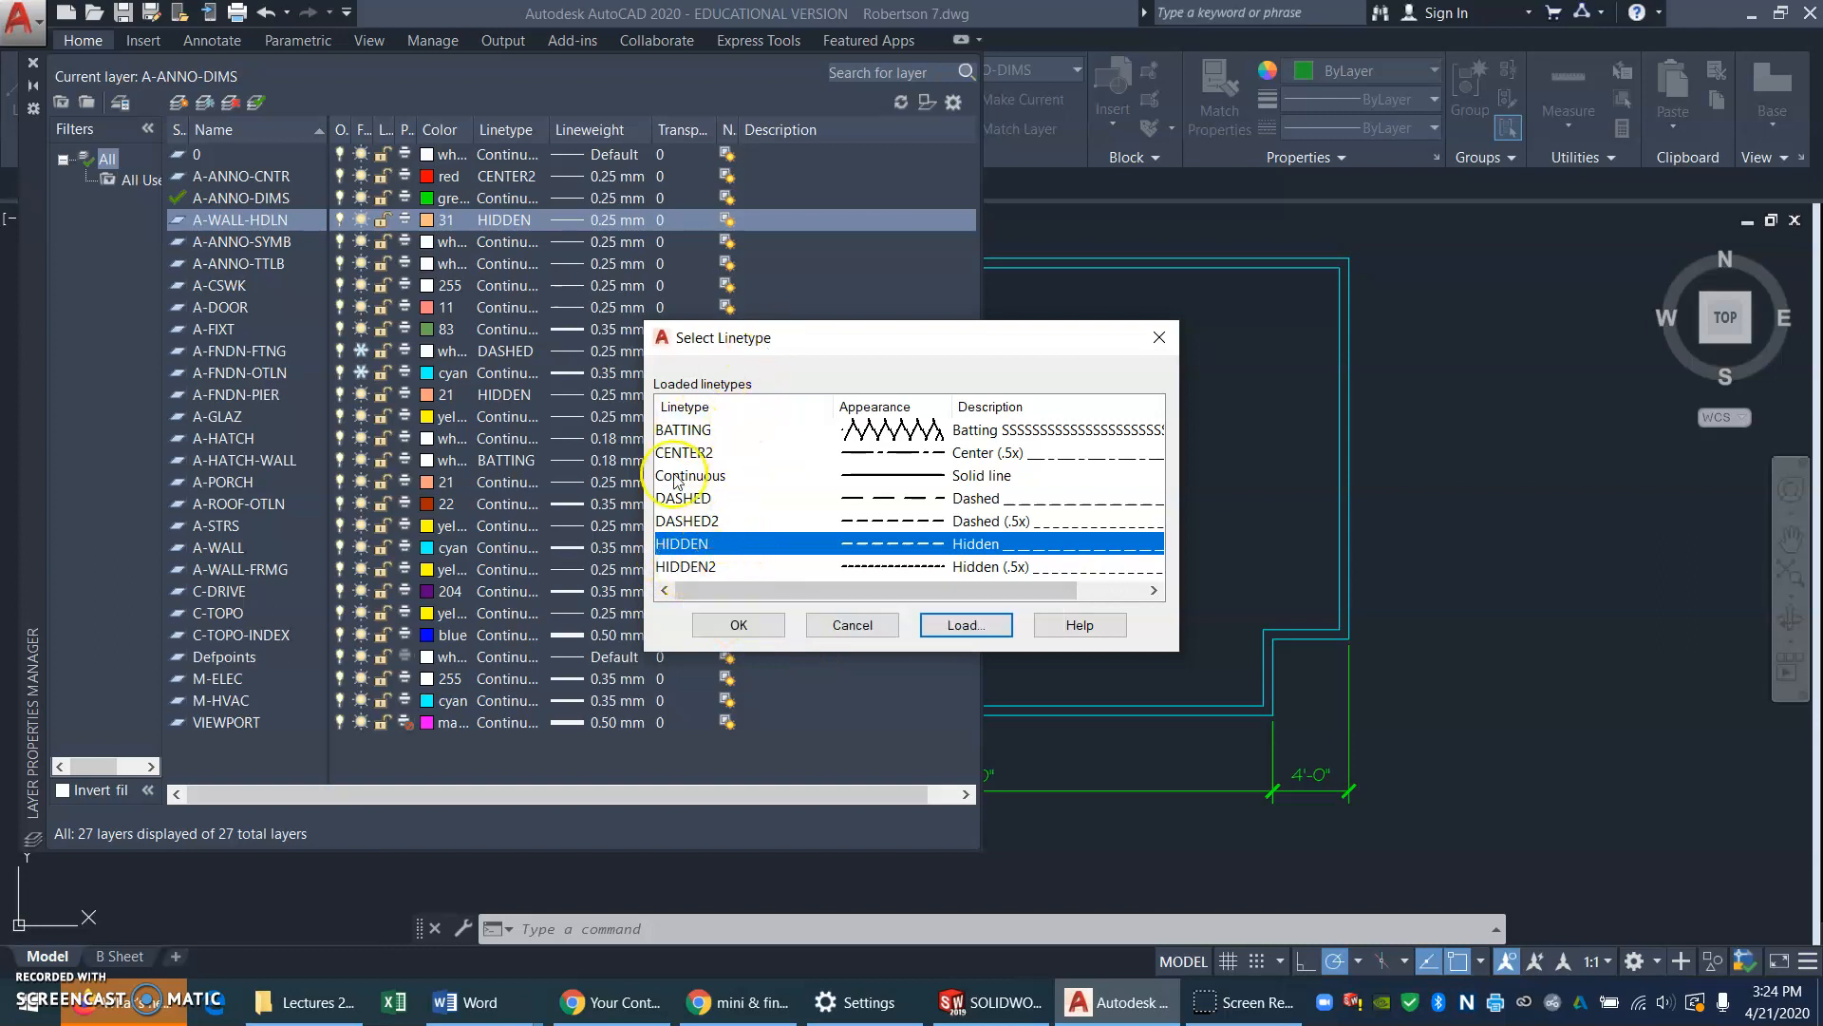
{"action": "left_click", "coordinate": [689, 567]}
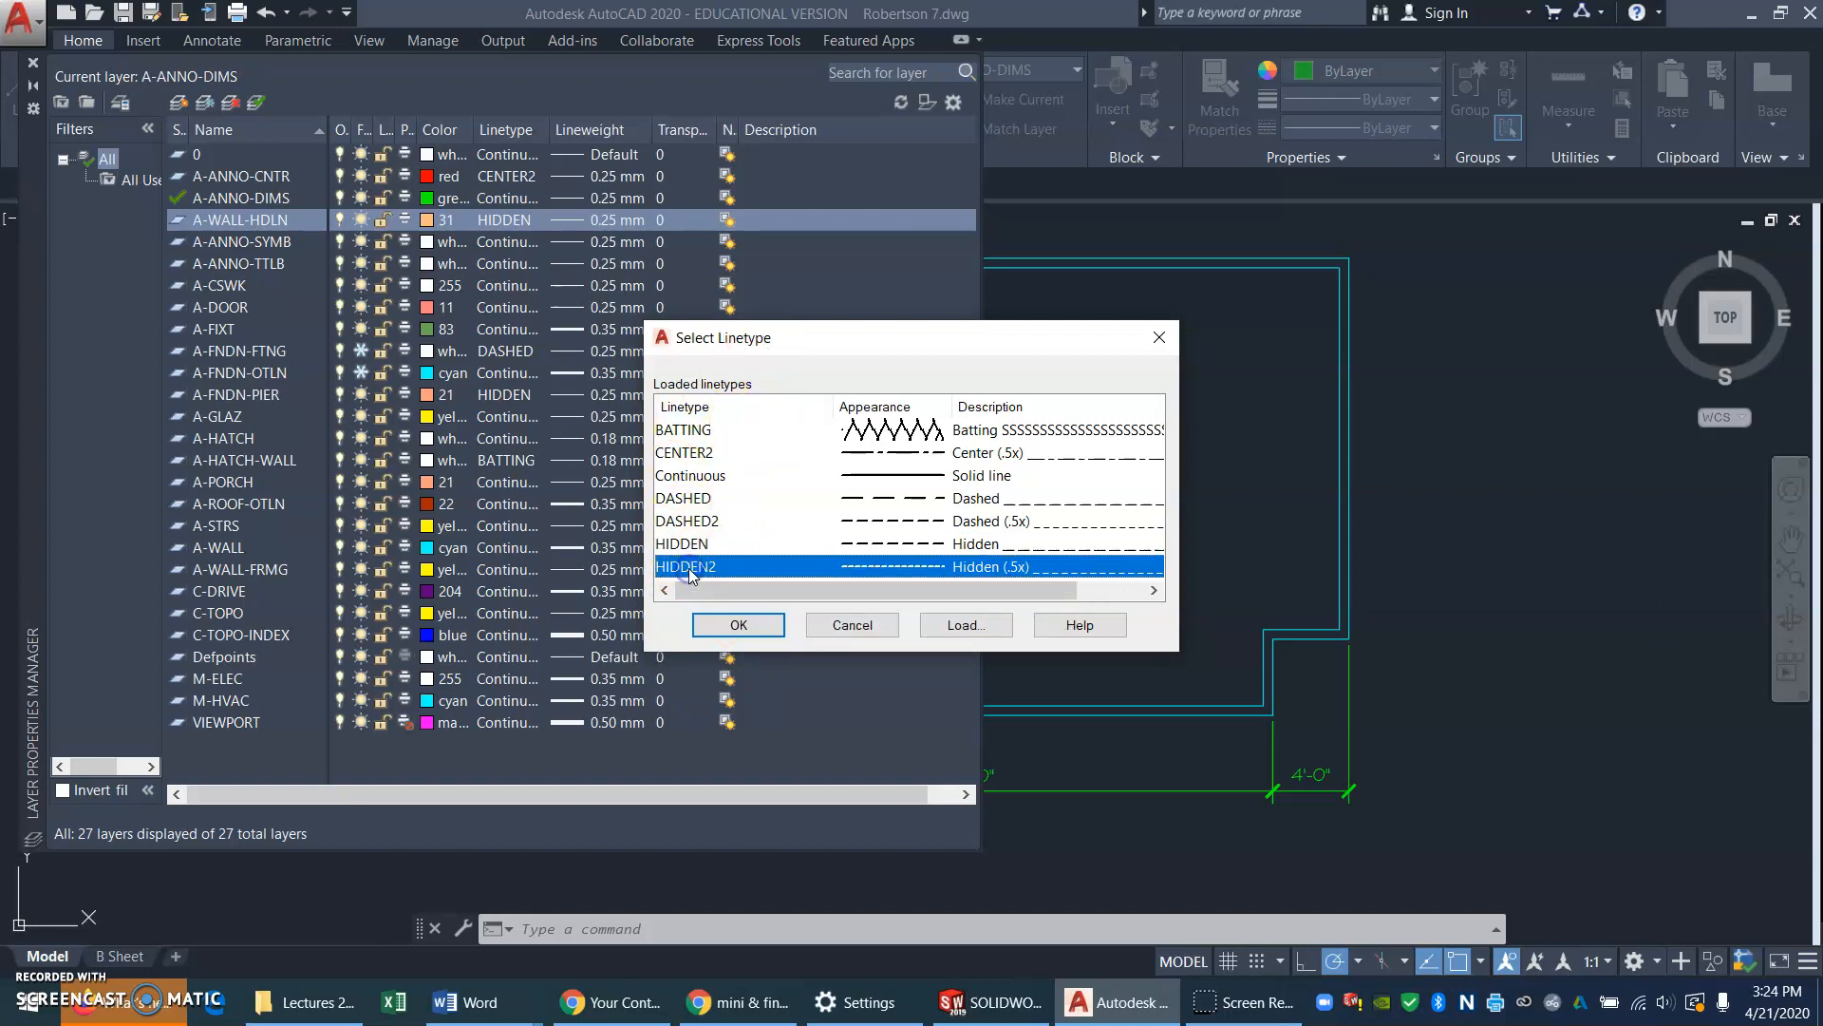
{"action": "left_click", "coordinate": [737, 624]}
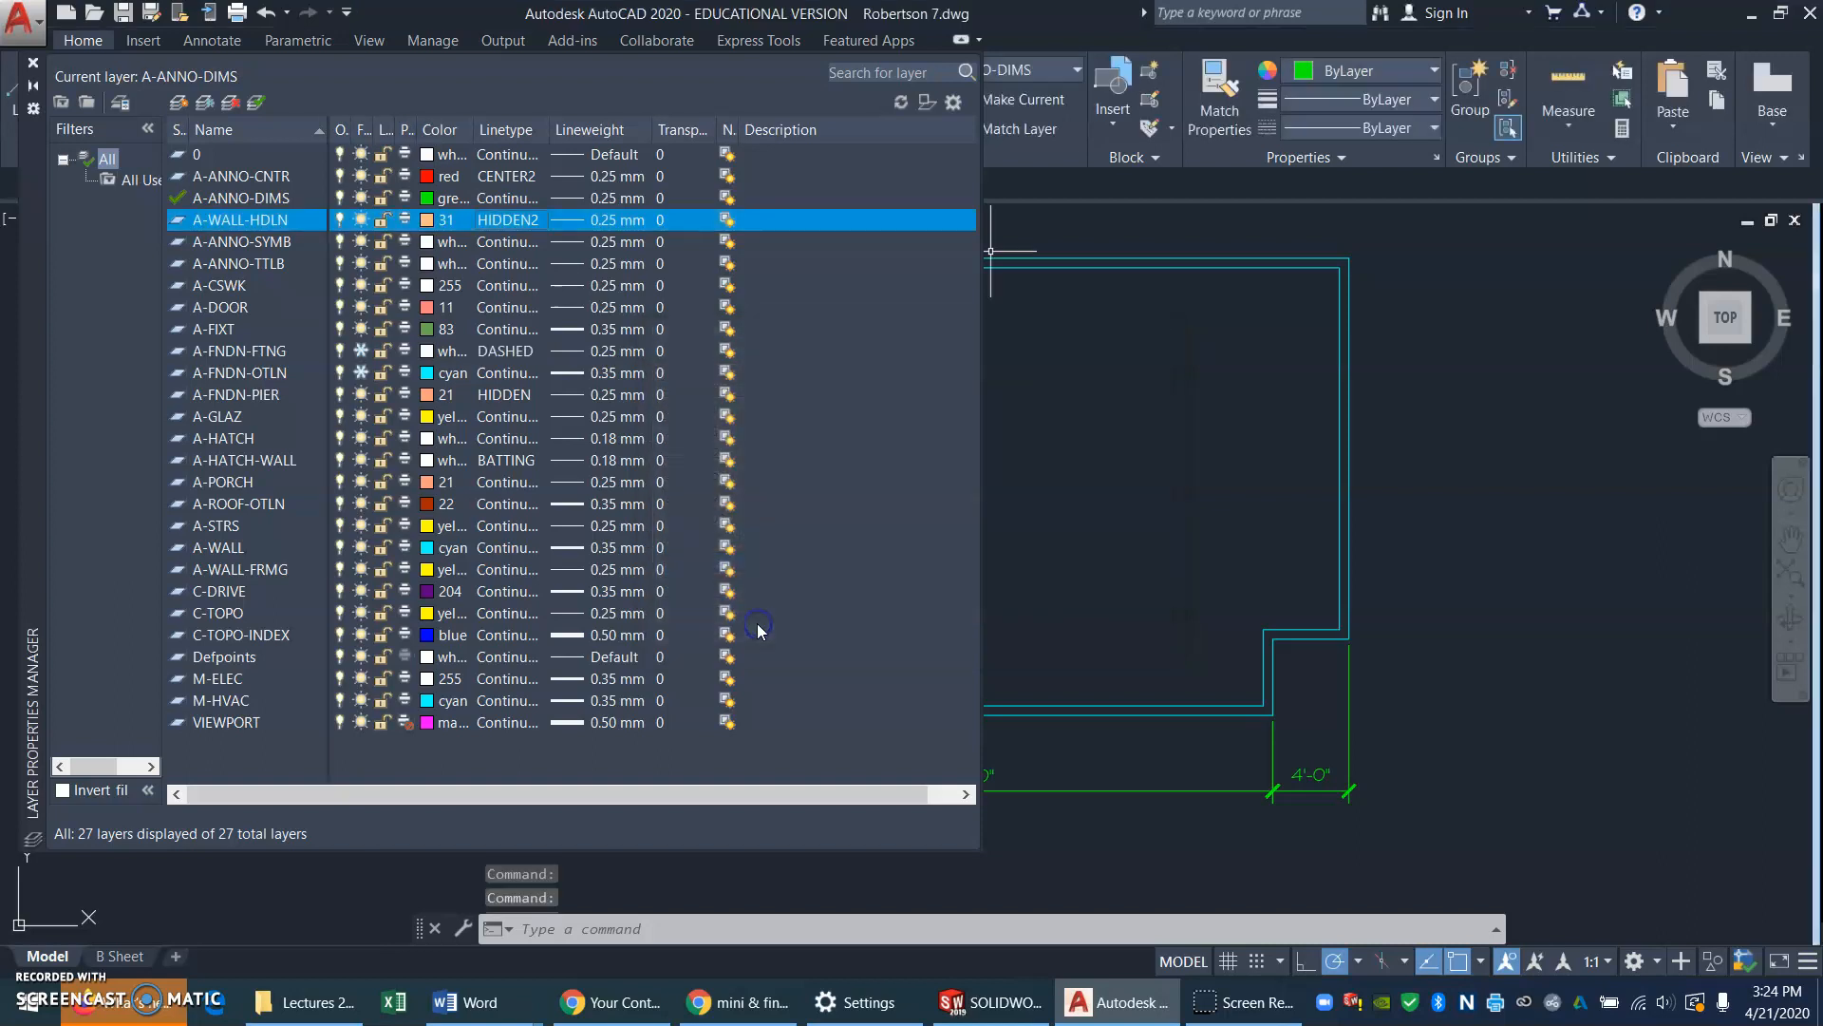
Assign the HIDDEN2 linetype to the A-FNDN-PIER layer
{"action": "left_click", "coordinate": [511, 394]}
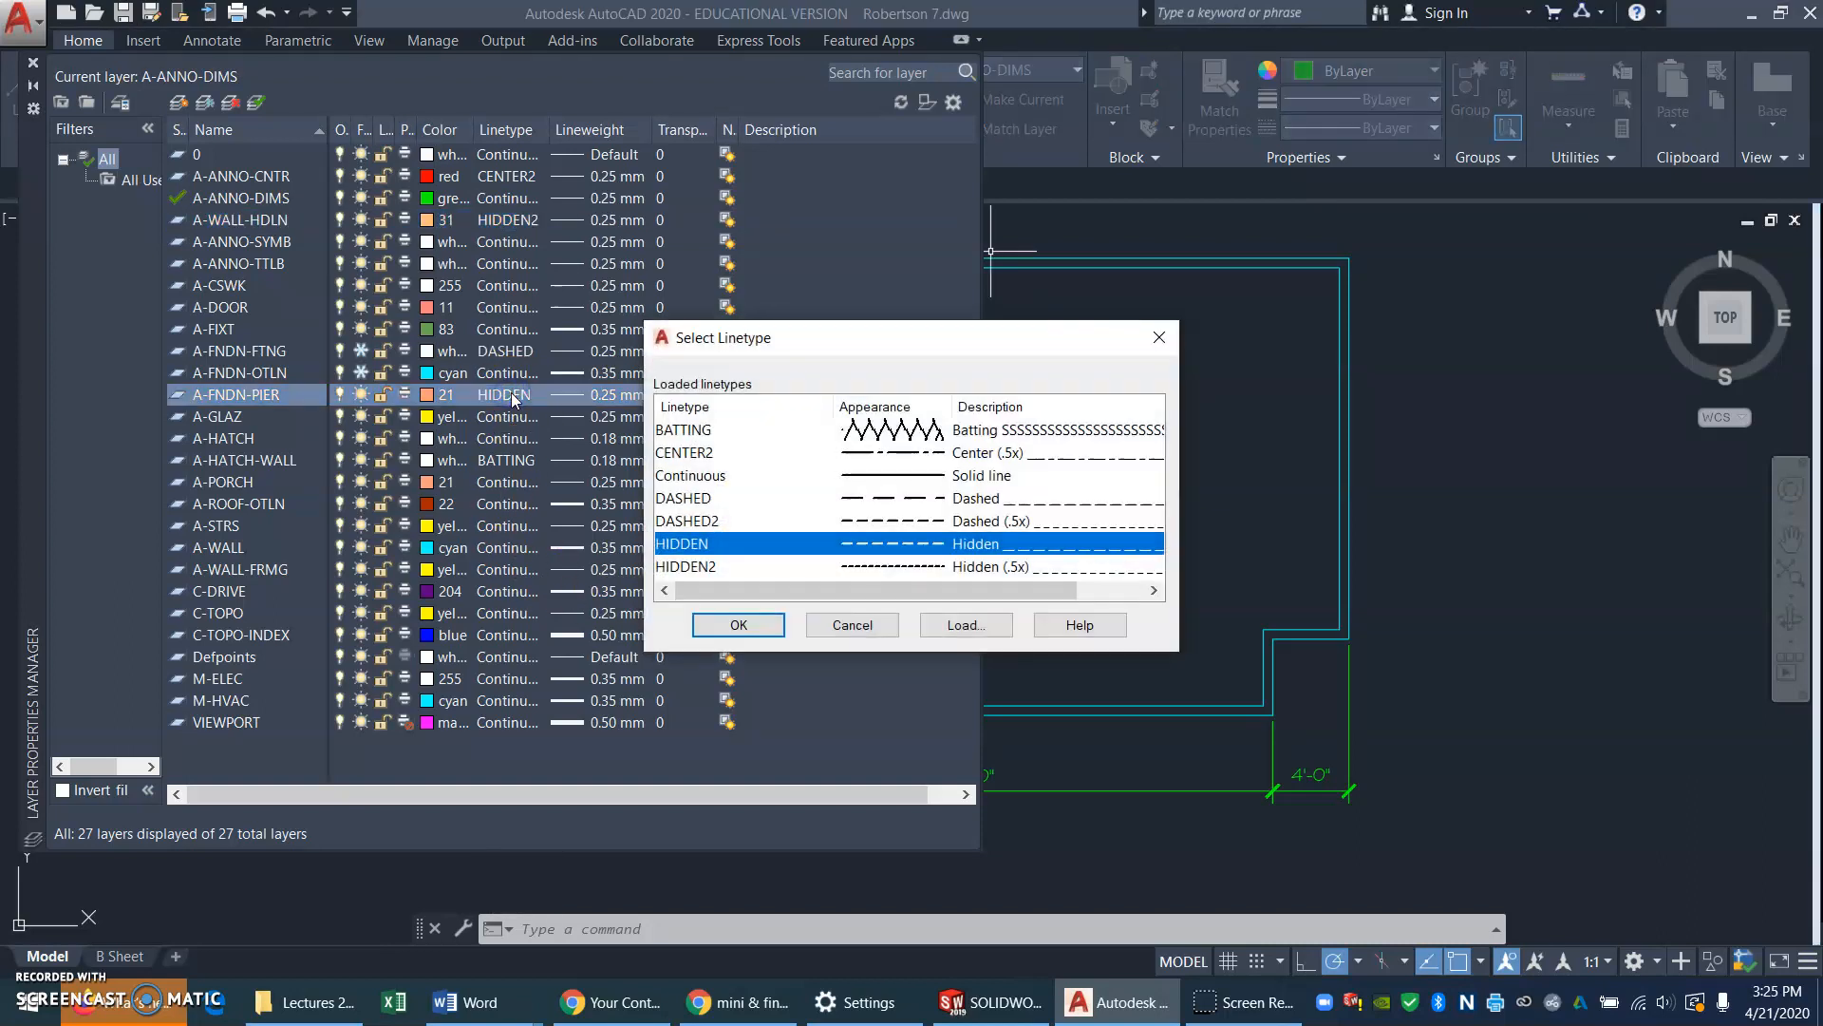
{"action": "left_click", "coordinate": [717, 567]}
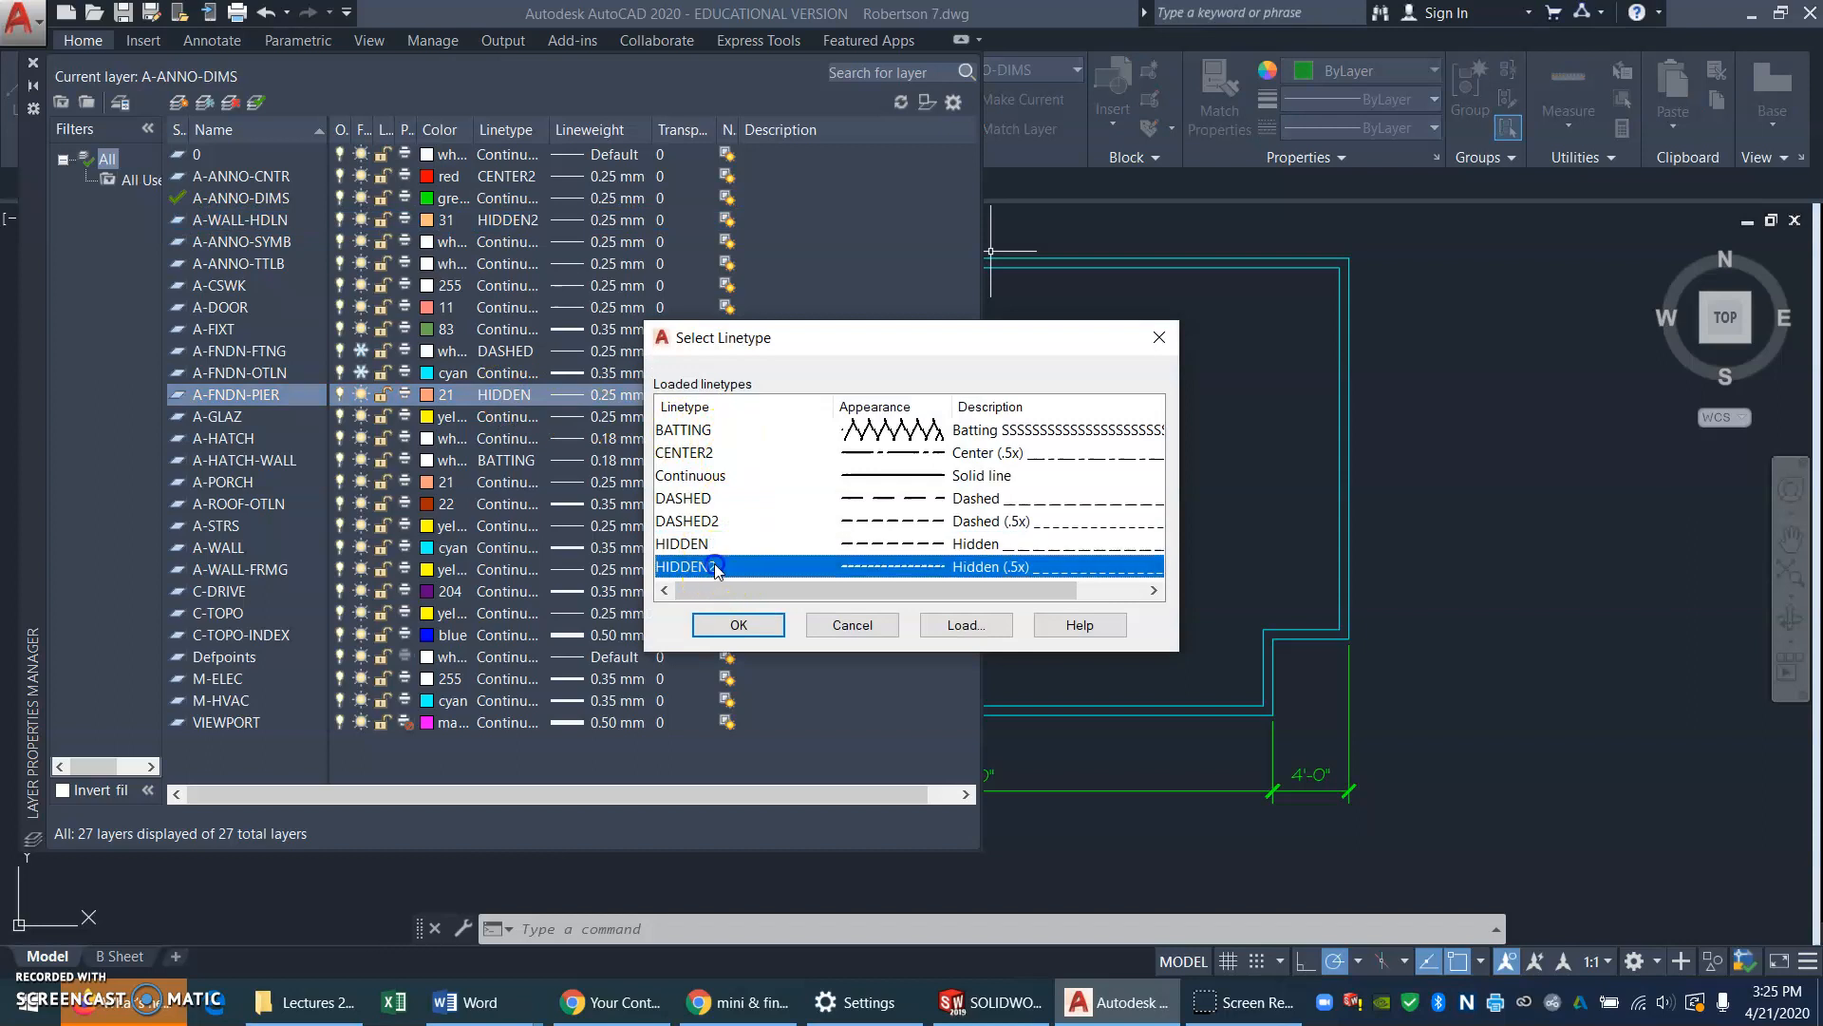
{"action": "left_click", "coordinate": [738, 624]}
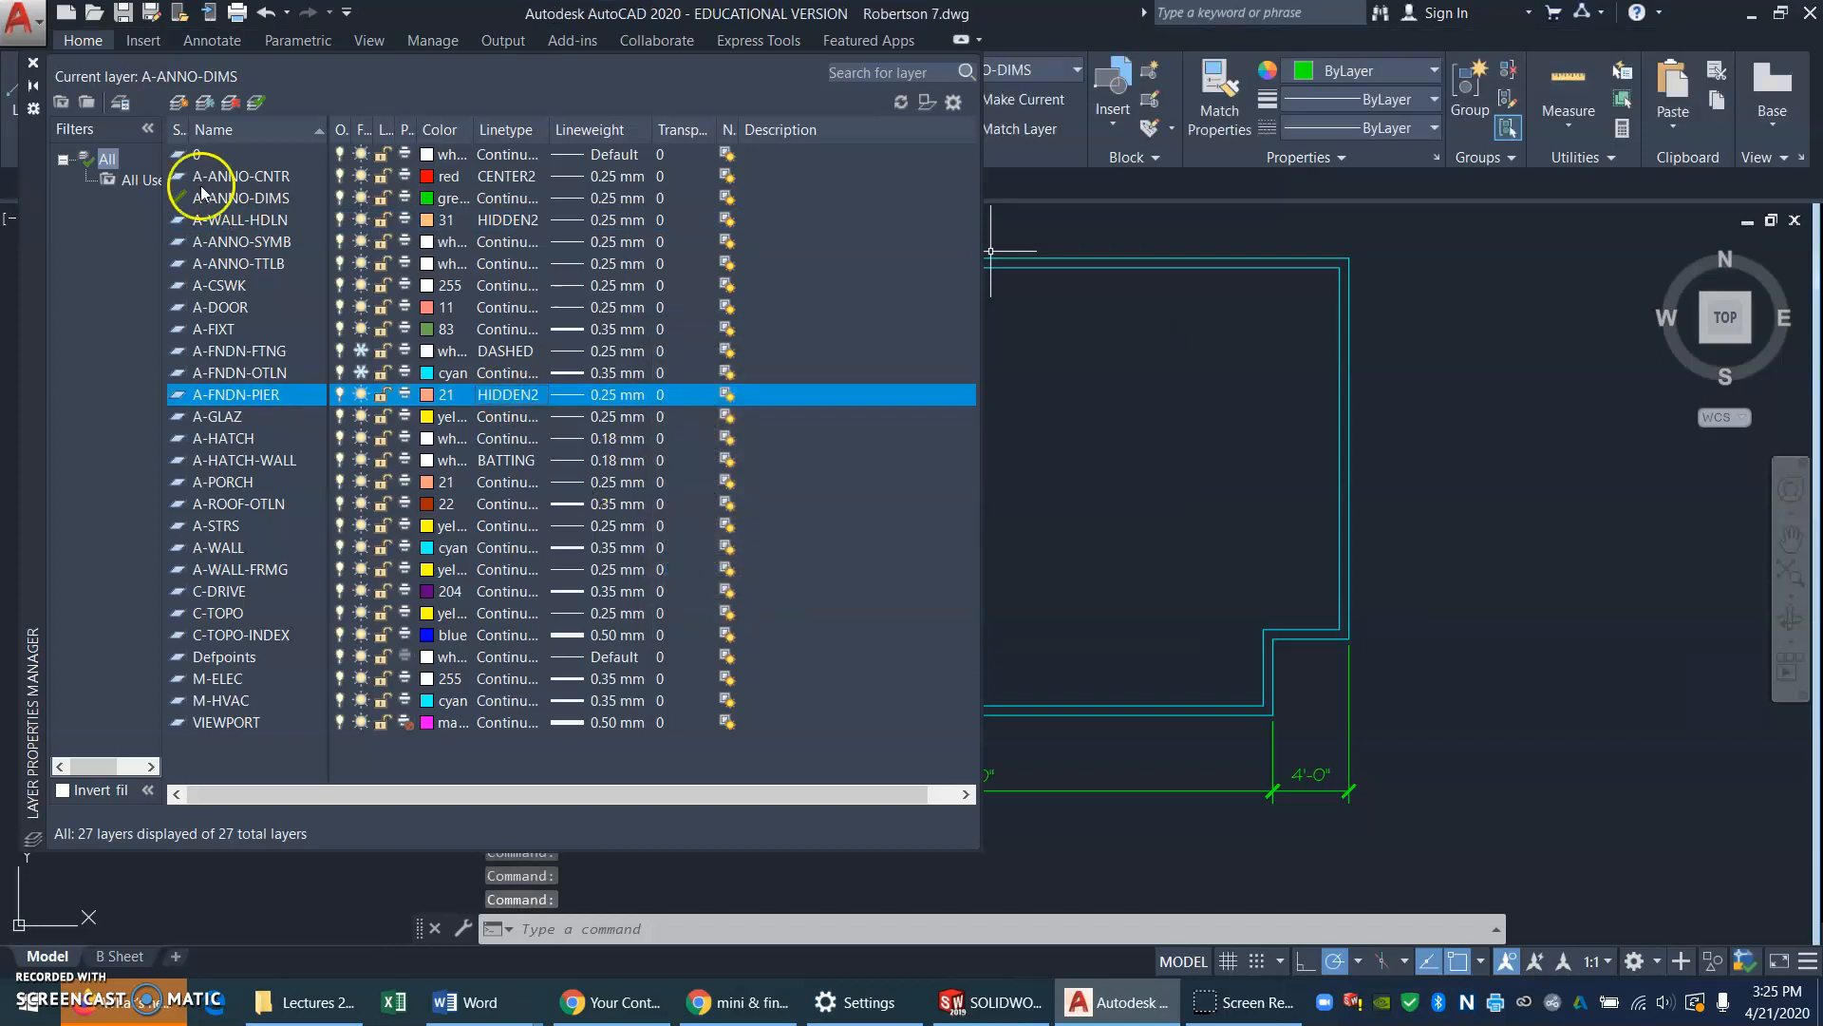
Create a new layer named A-ROOF-DASH based on the A-FNDN-PIER layer's properties
{"action": "left_click", "coordinate": [177, 102]}
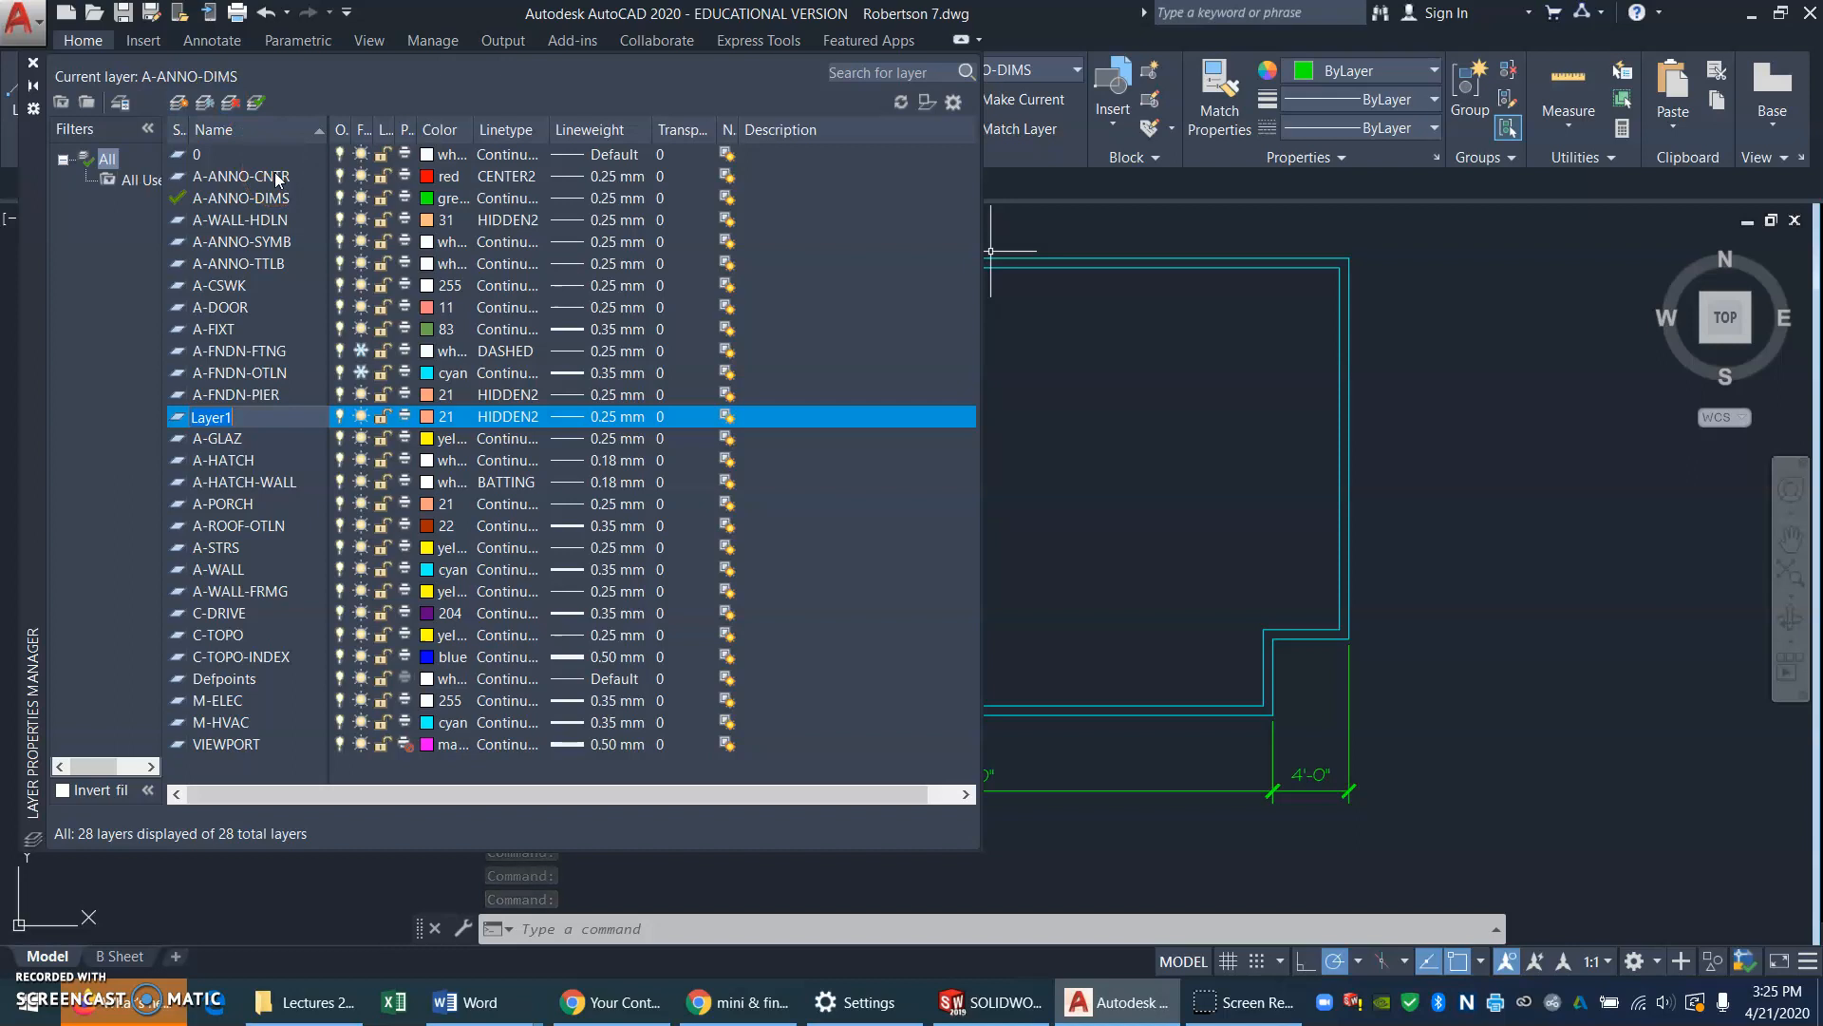
{"action": "type", "text": "A-ROOF-OTLN"}
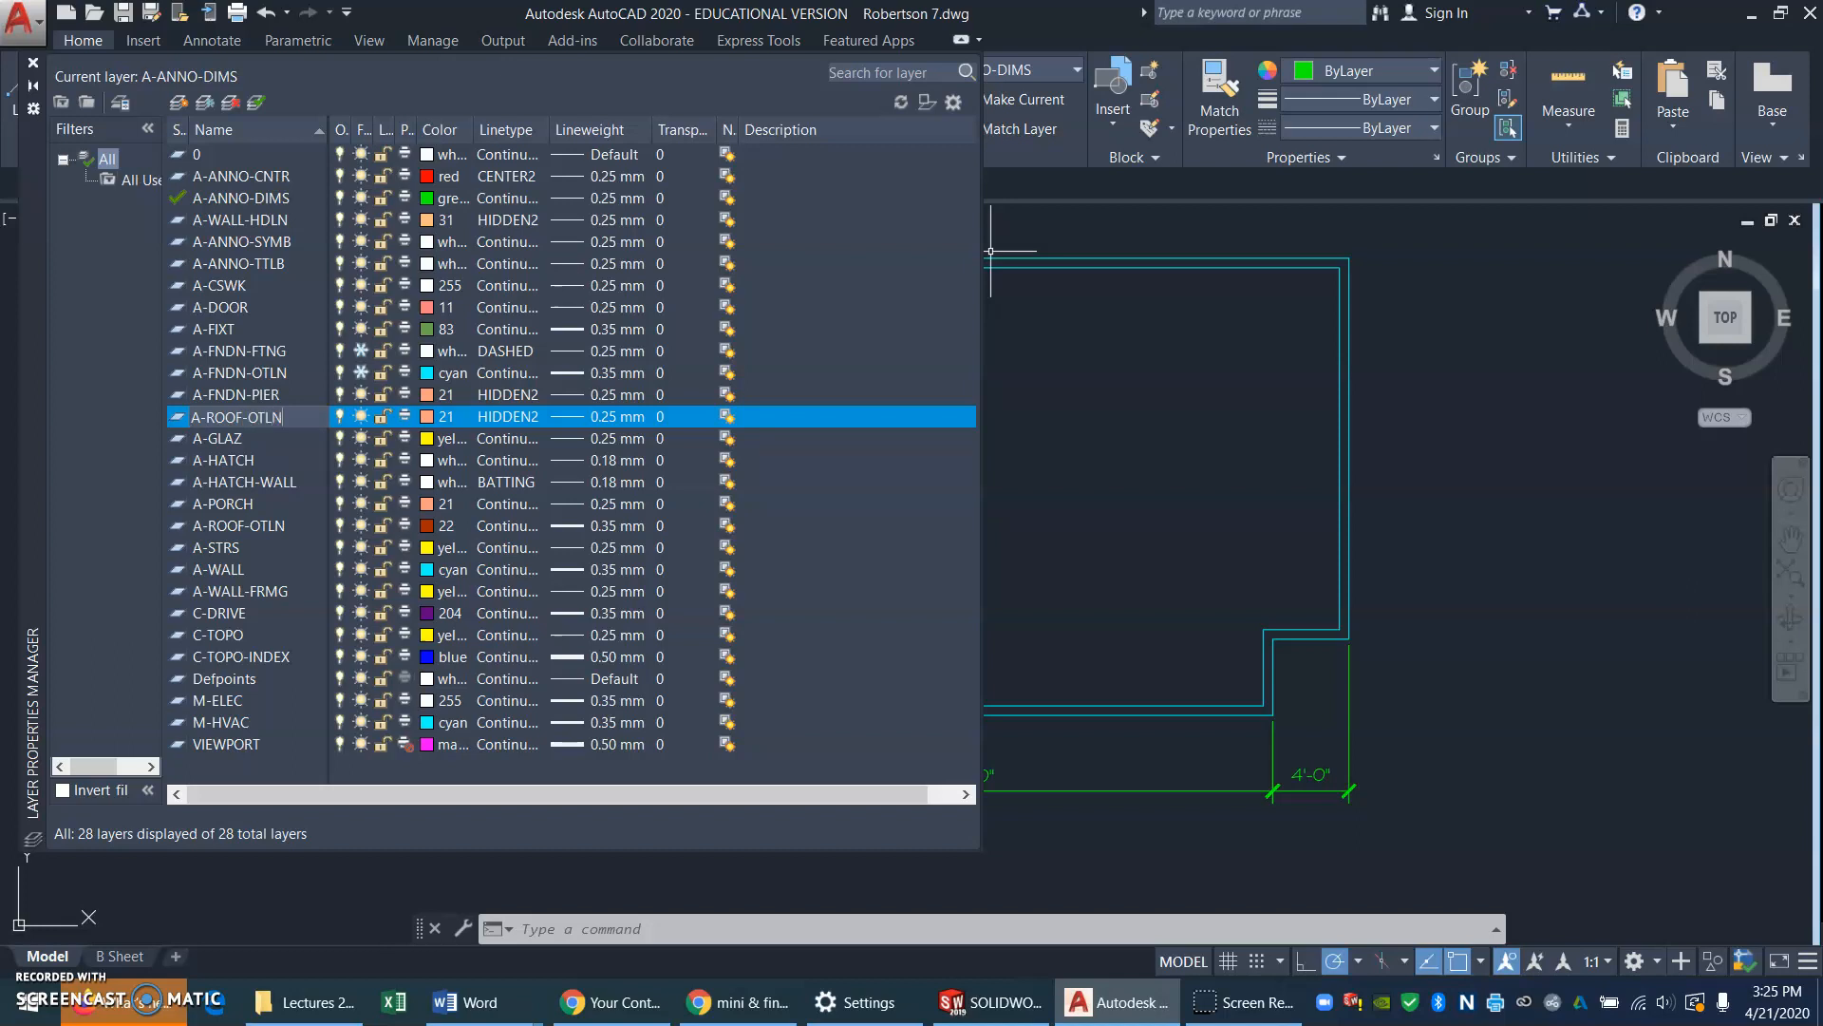
{"action": "left_click", "coordinate": [511, 424]}
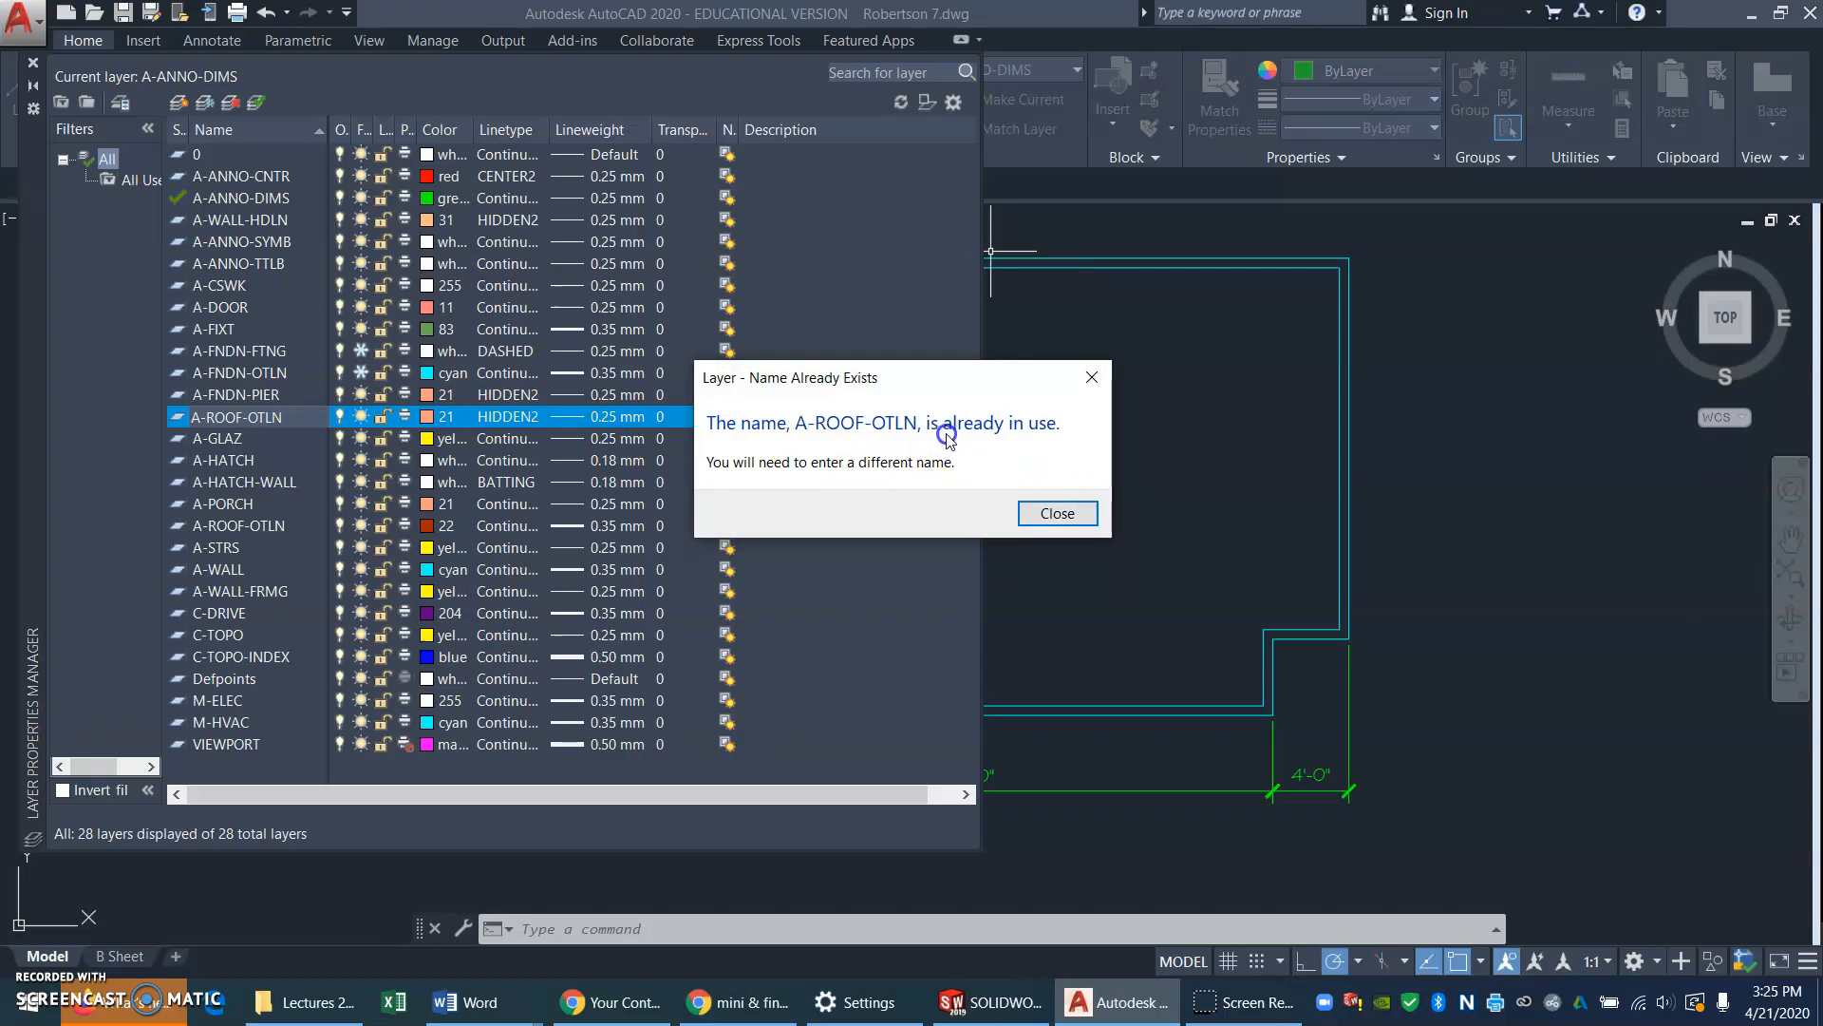
{"action": "left_click", "coordinate": [1054, 513]}
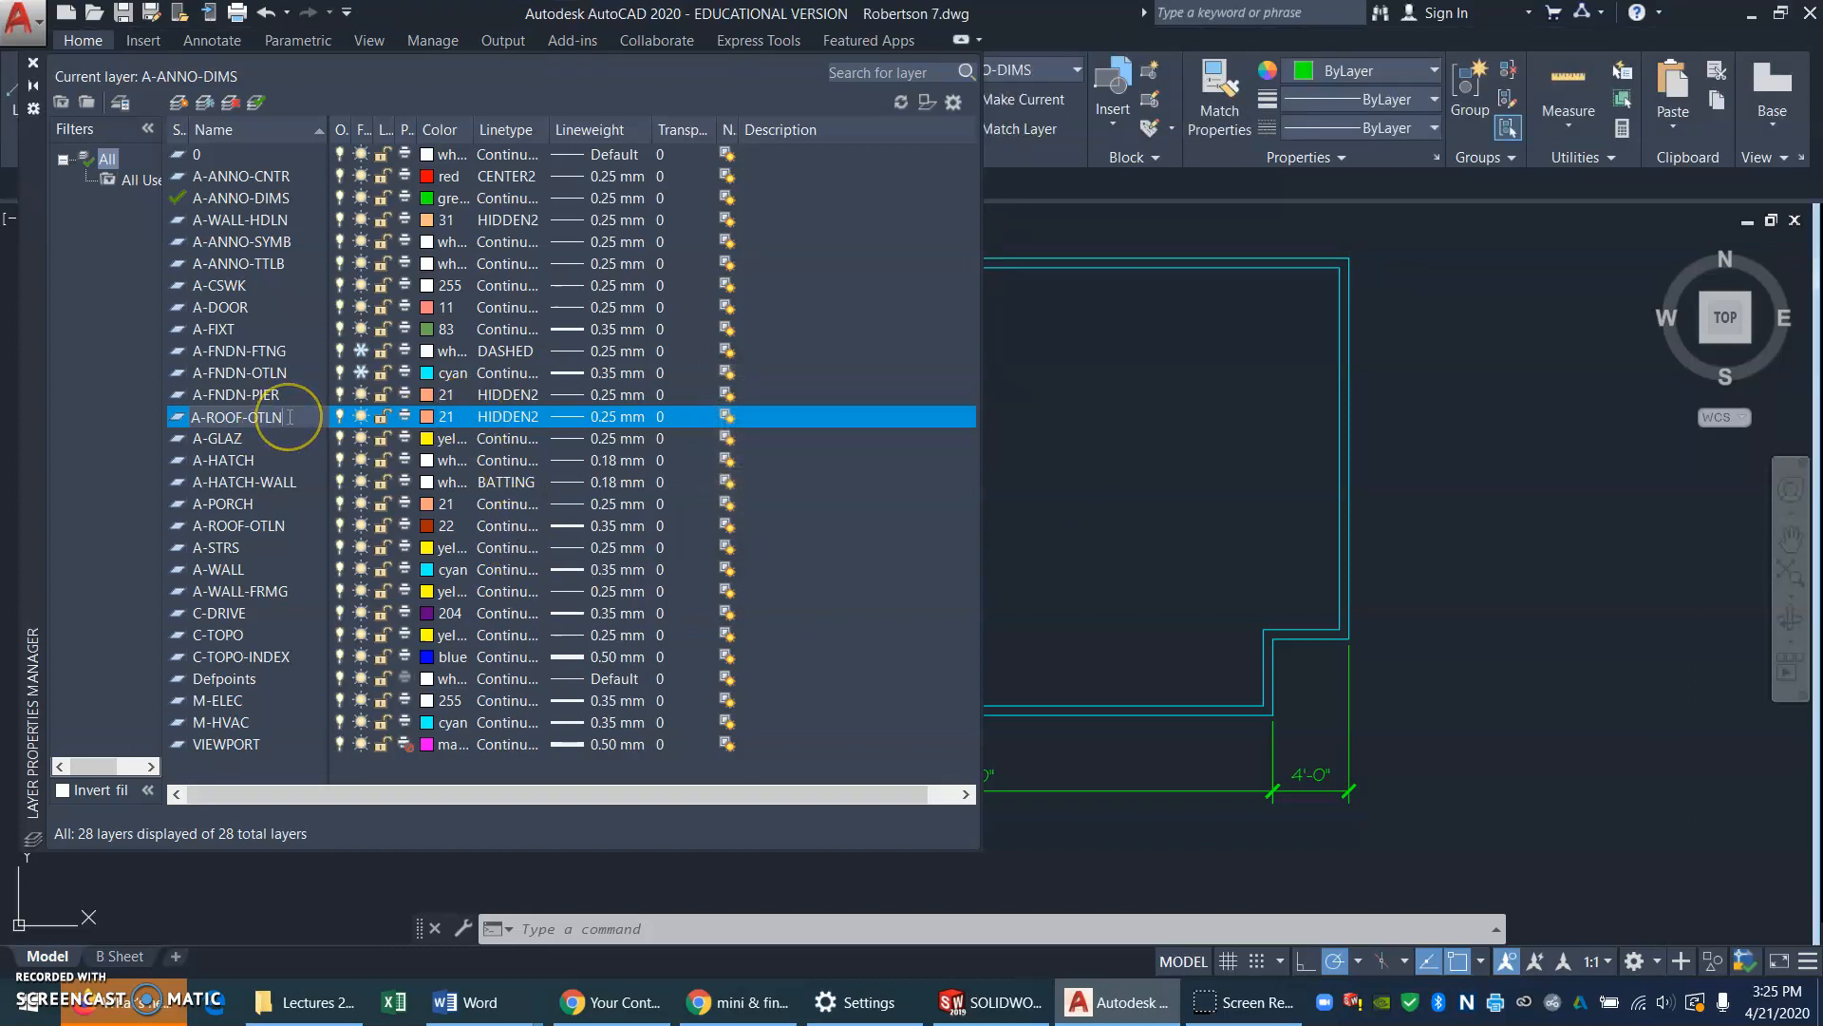
{"action": "key", "text": "BackSpace"}
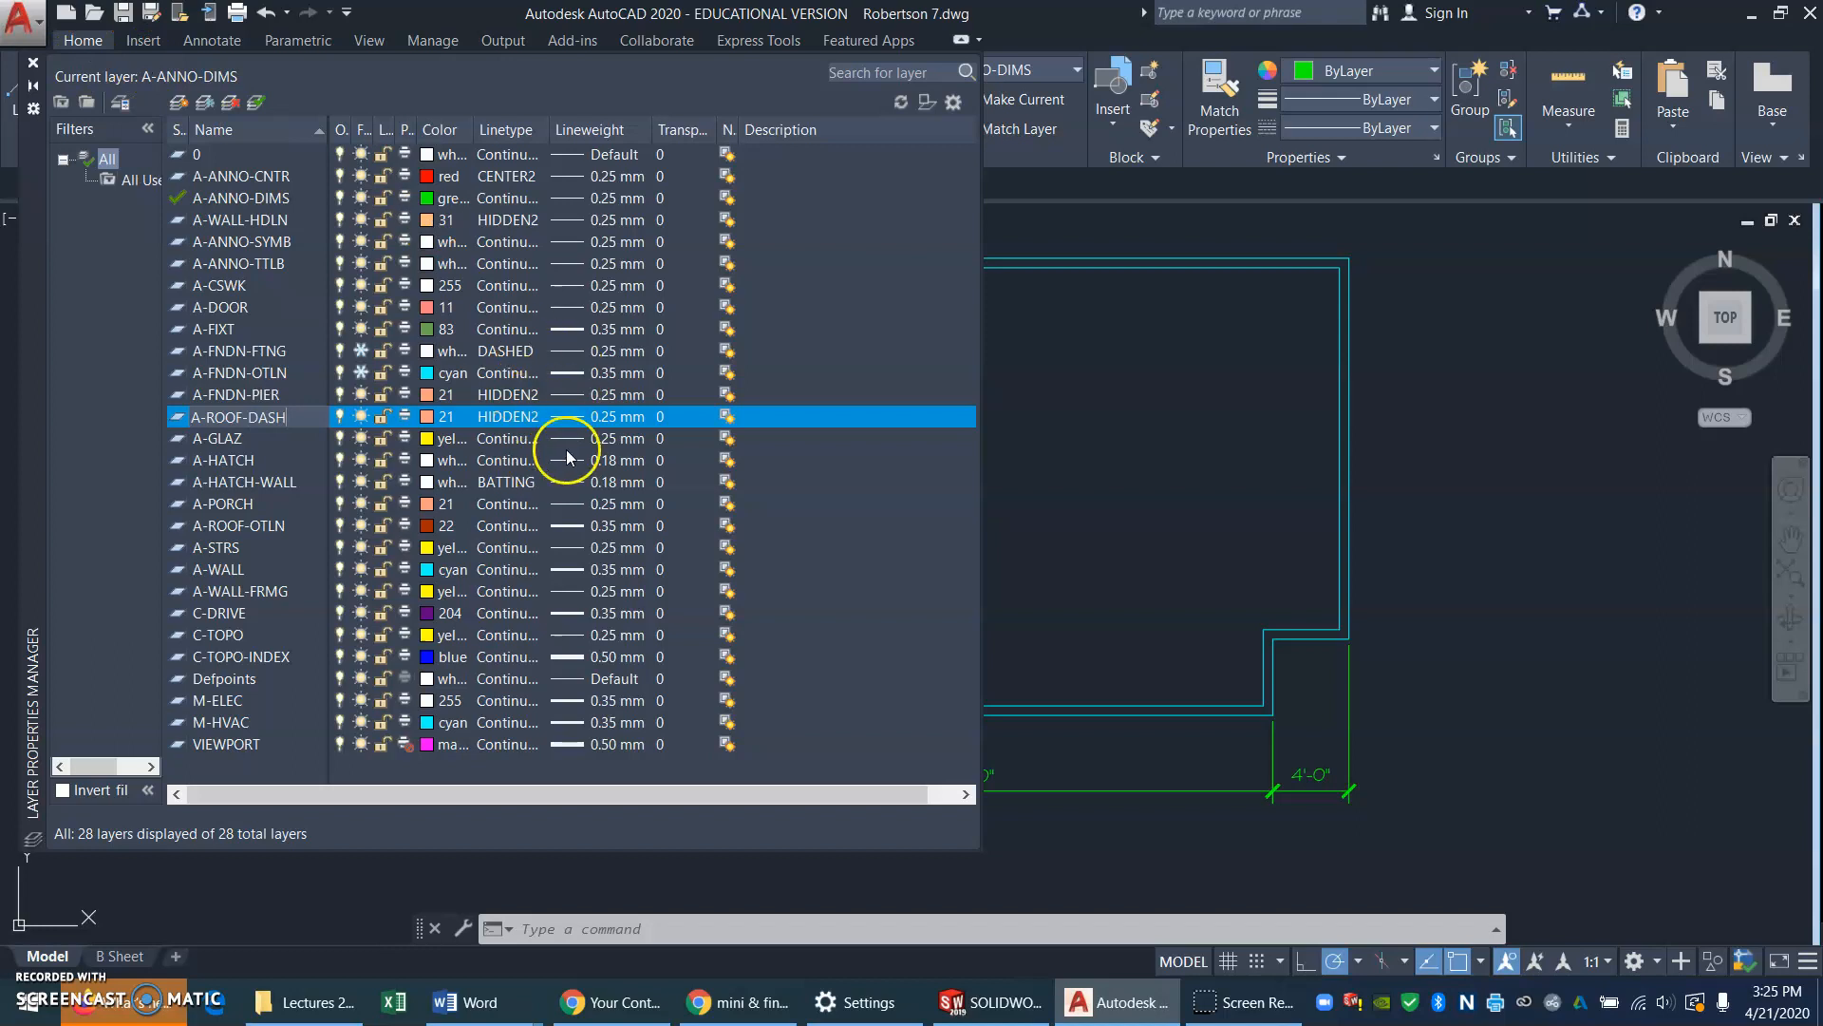
Assign the DASHED2 linetype to the A-ROOF-DASH layer
{"action": "left_click", "coordinate": [501, 418]}
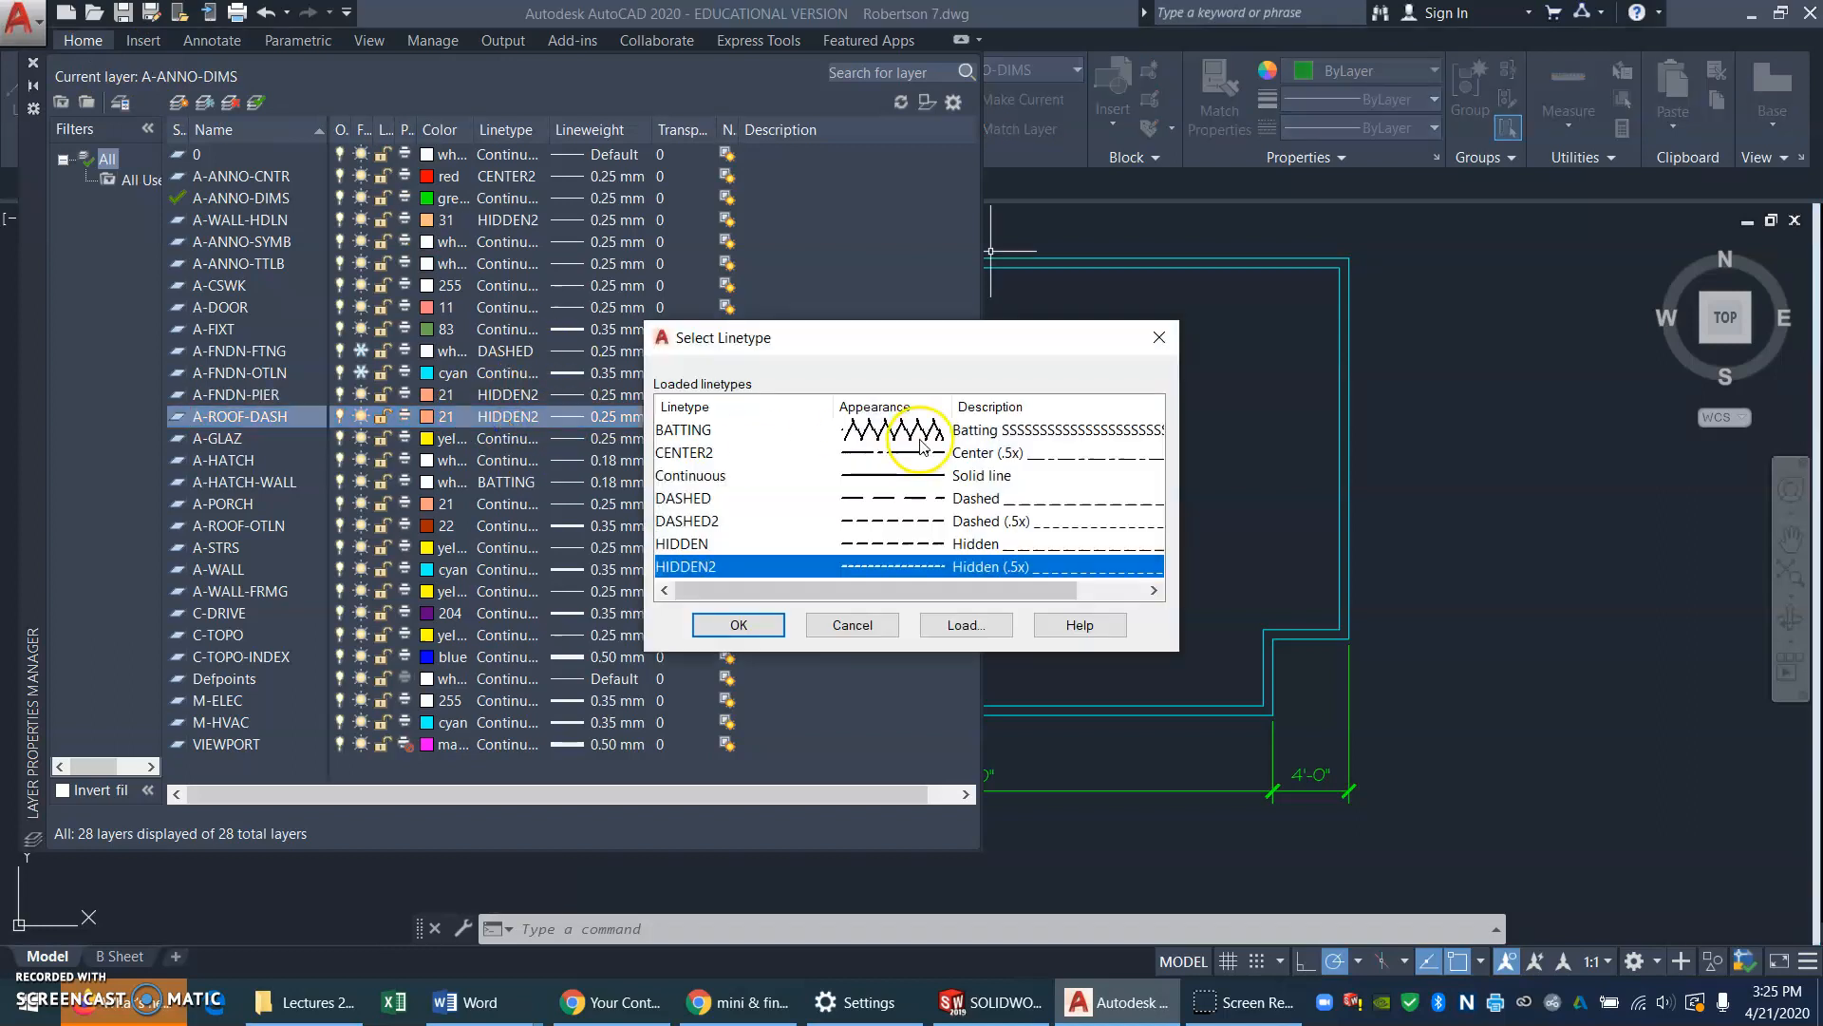
{"action": "left_click", "coordinate": [701, 520]}
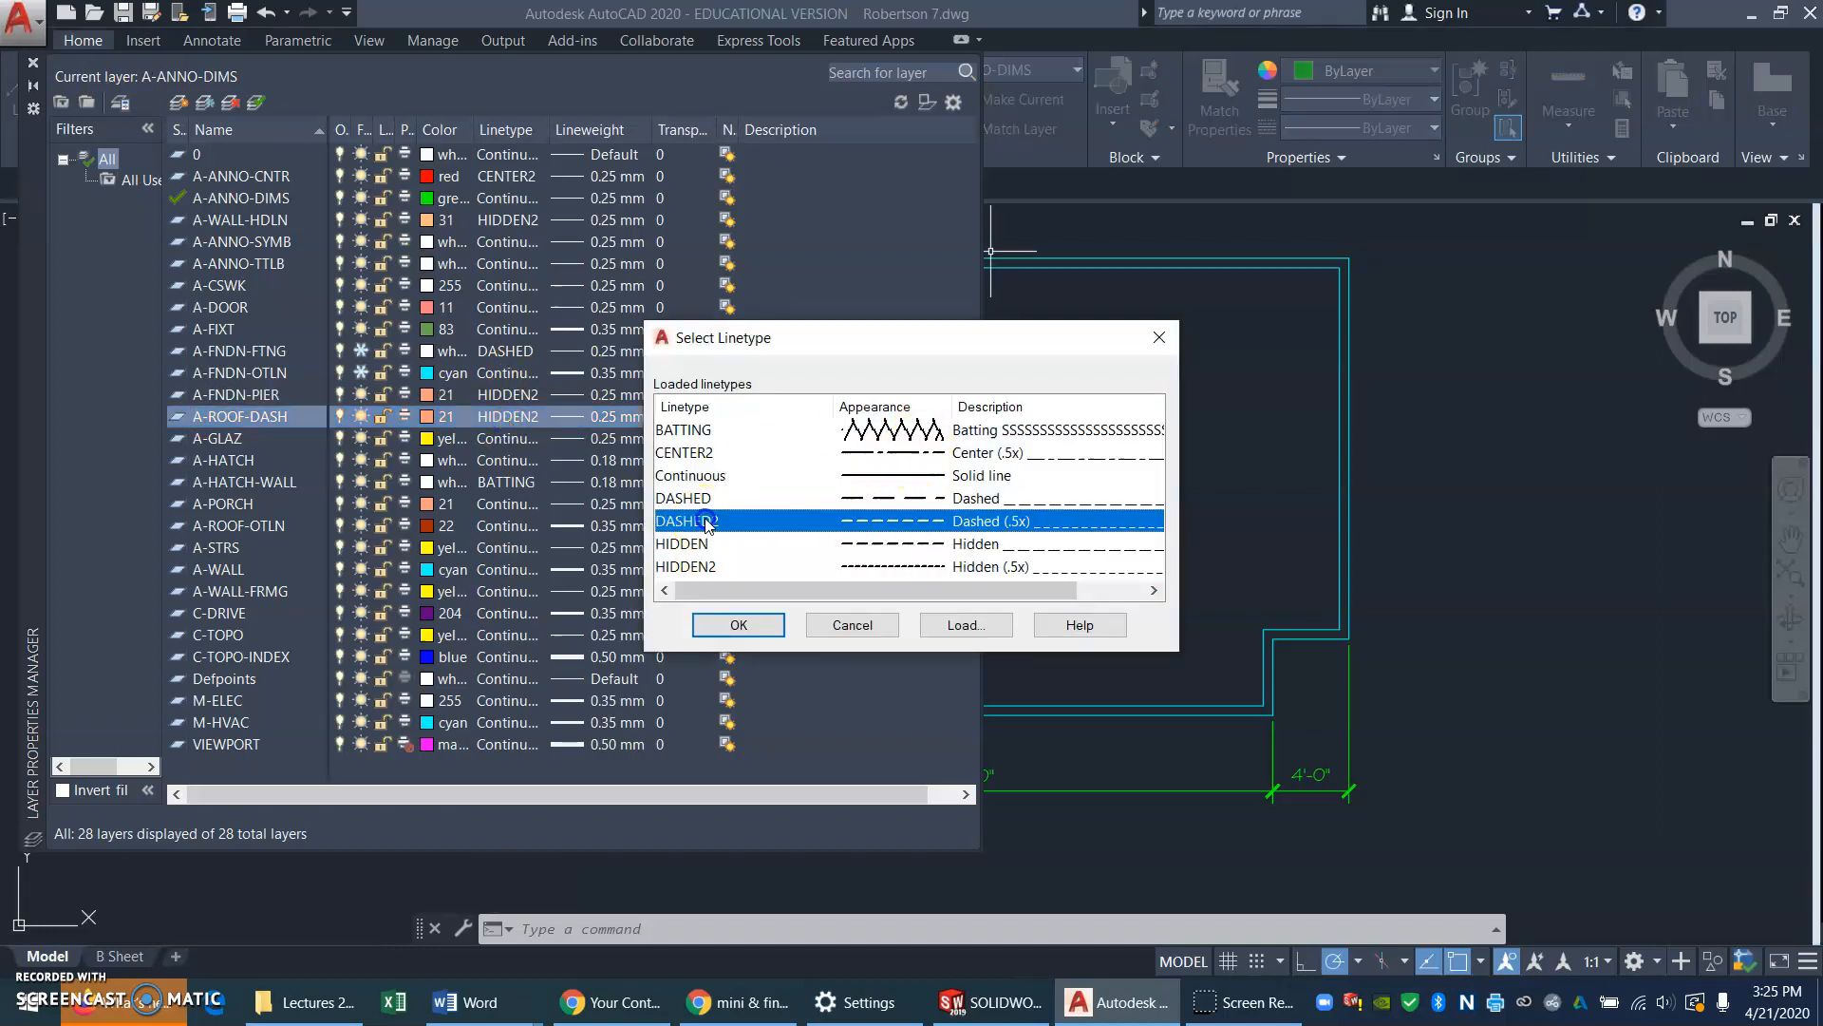
{"action": "left_click", "coordinate": [764, 630]}
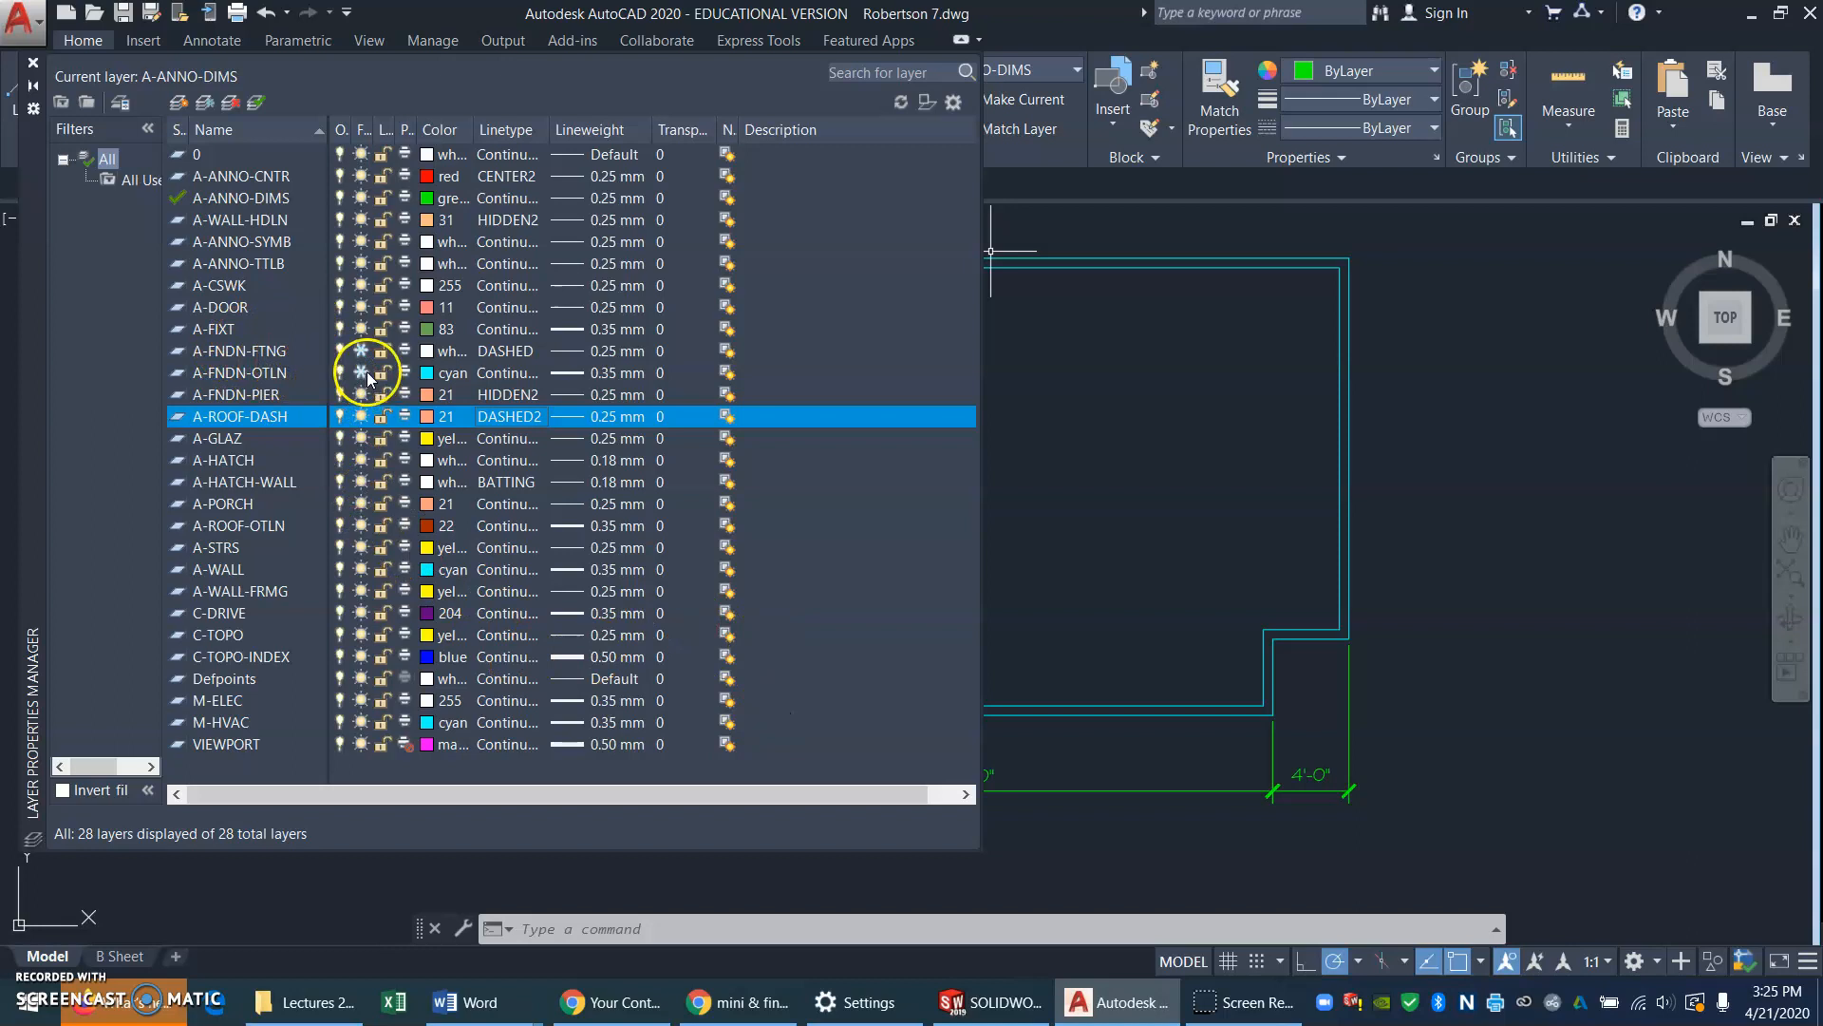
Change the linetype of the A-FNDN-FTNG layer to DASHED2
{"action": "left_click", "coordinate": [522, 351]}
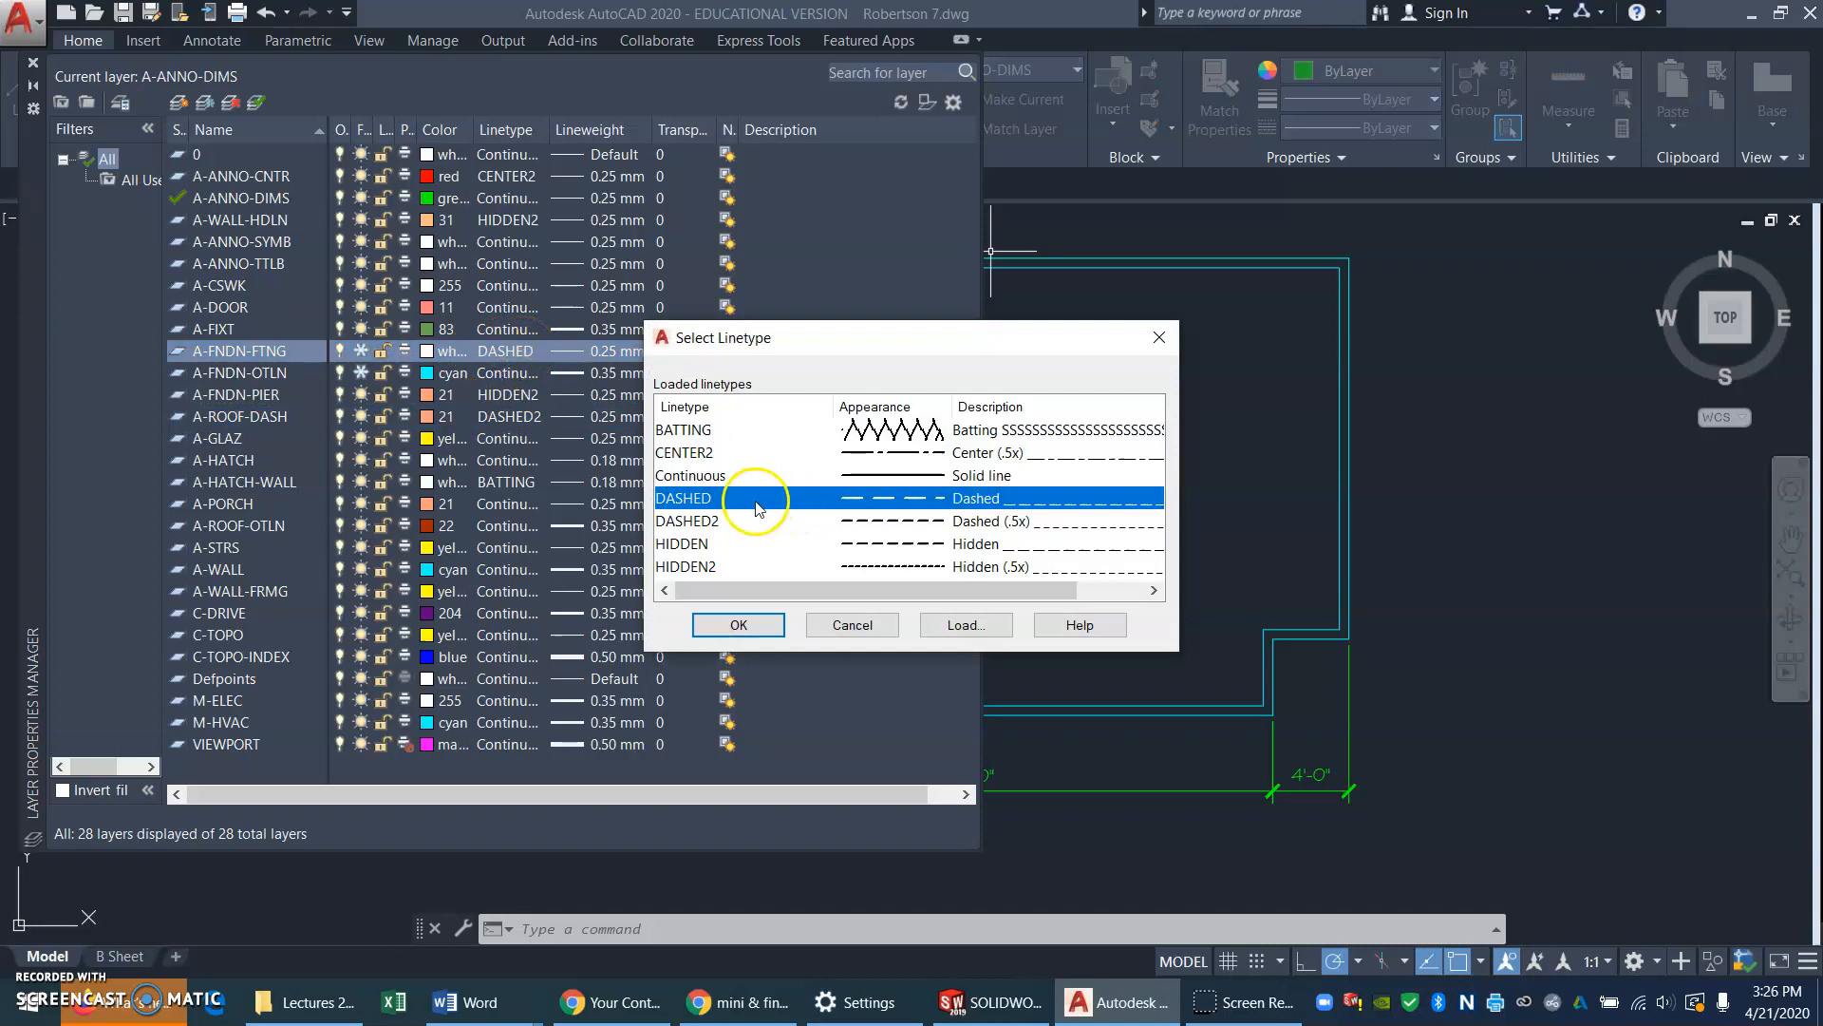
{"action": "left_click", "coordinate": [704, 521]}
{"action": "left_click", "coordinate": [740, 624]}
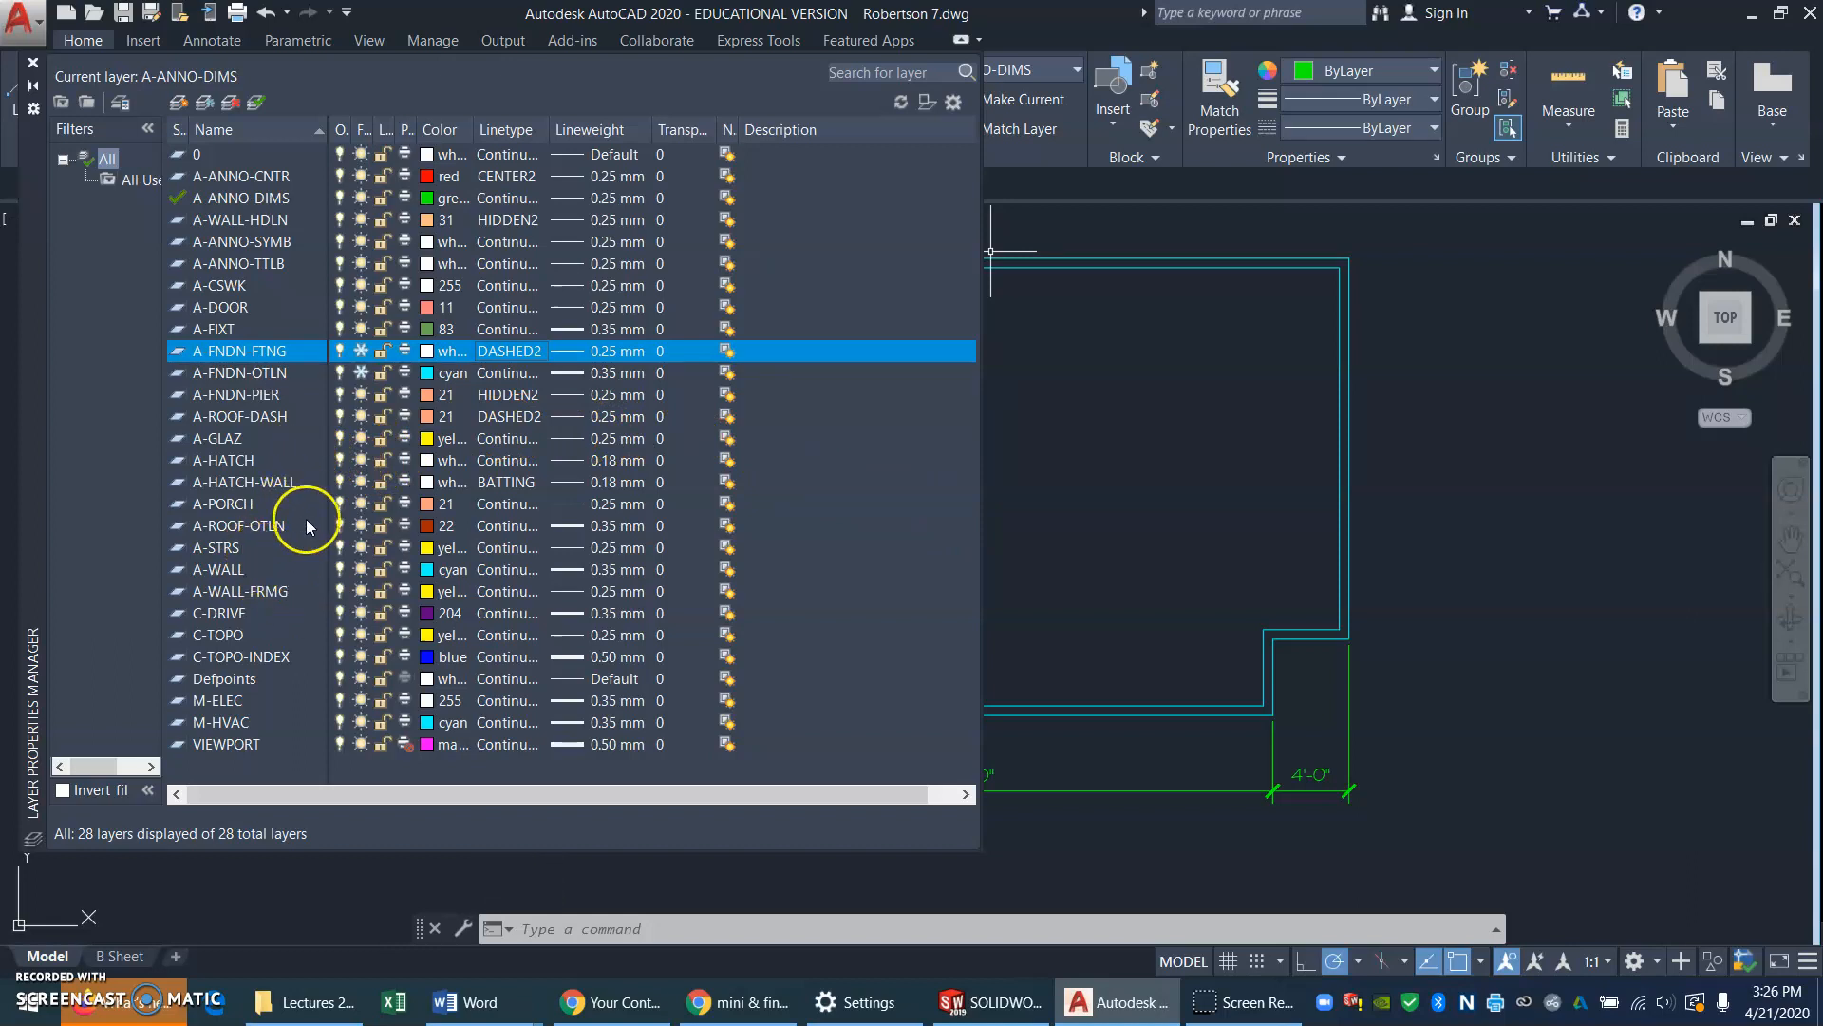
Make A-WALL-HDLN the current layer and close the Layer Properties Manager
{"action": "left_click", "coordinate": [241, 221]}
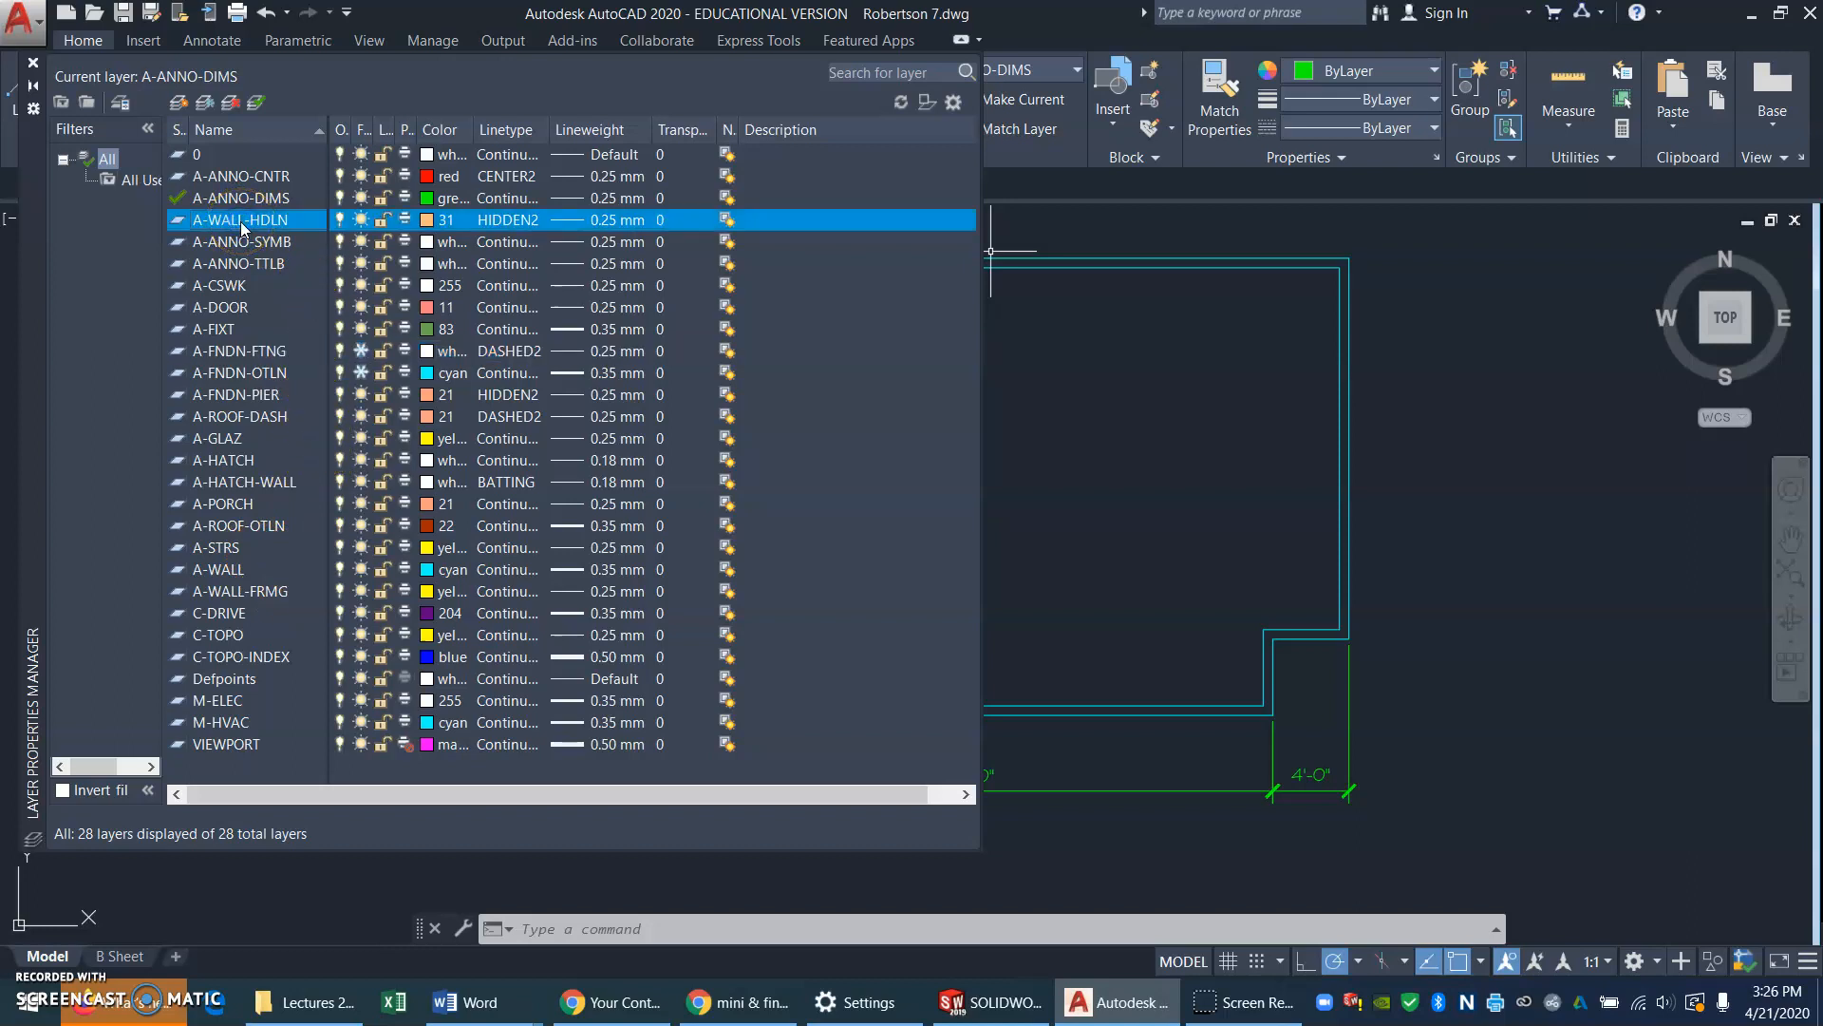
{"action": "left_click", "coordinate": [256, 102]}
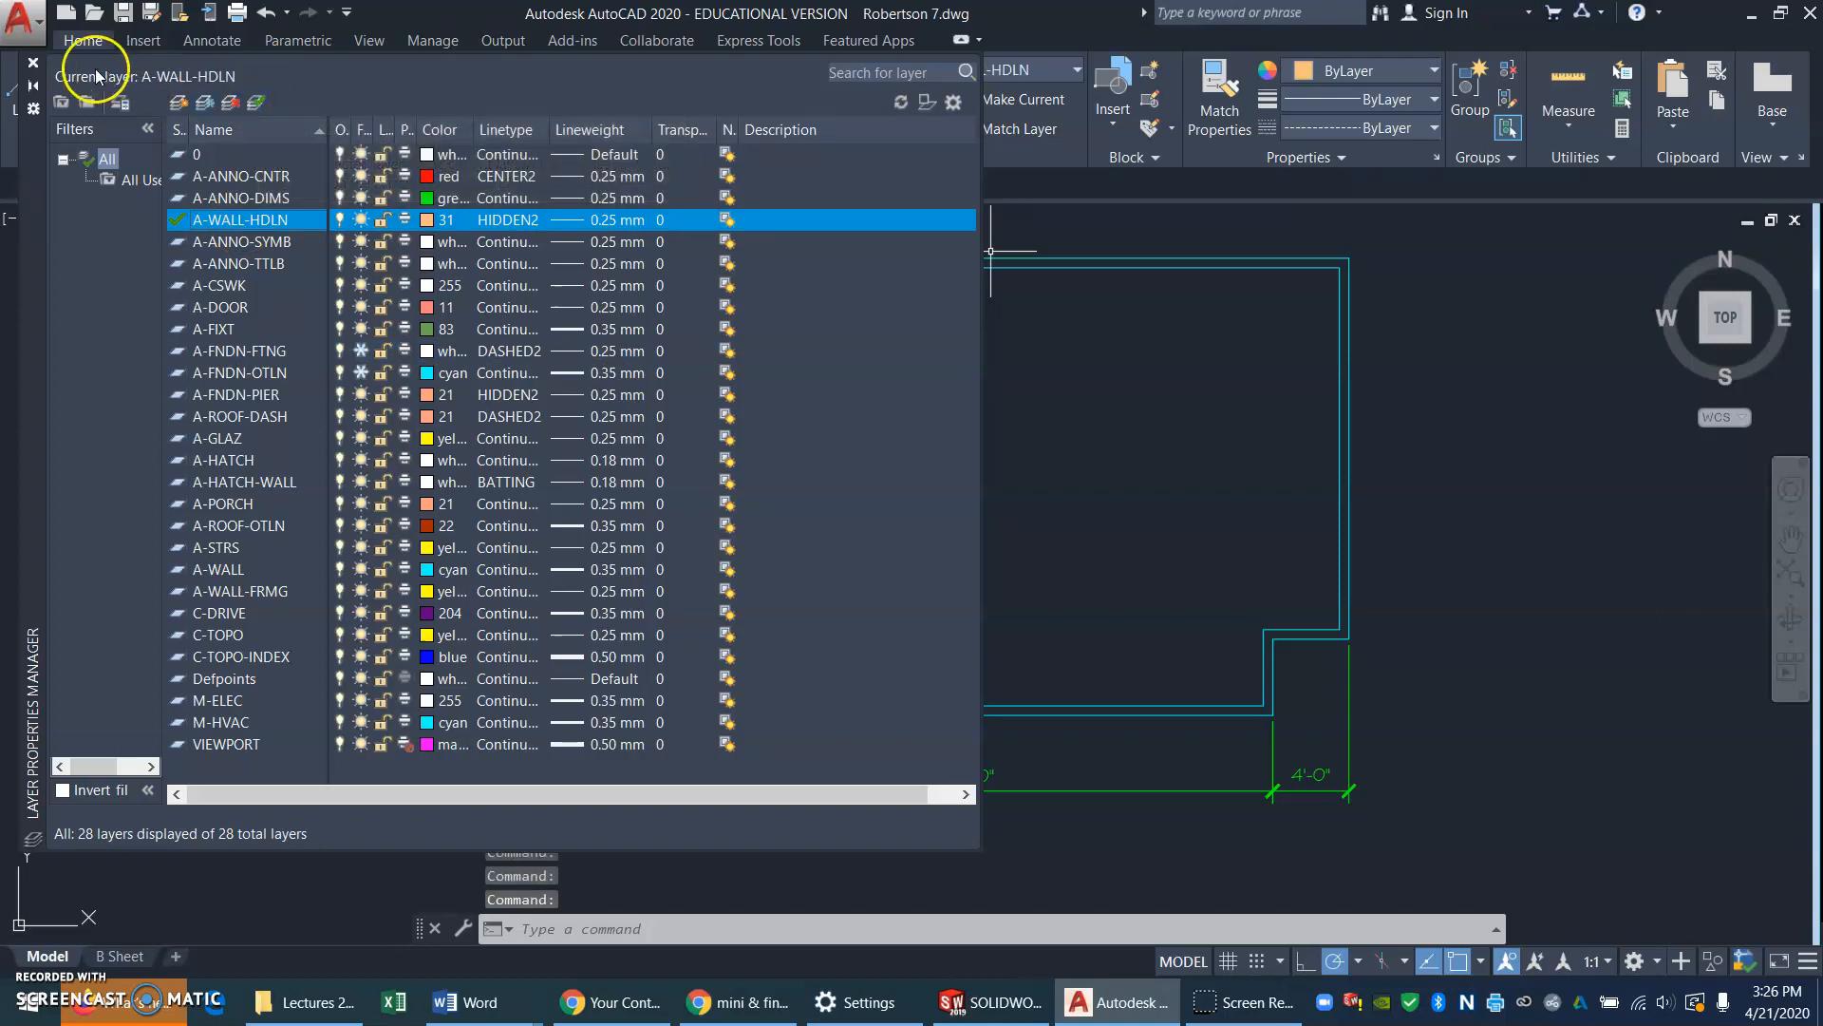
{"action": "left_click", "coordinate": [33, 69]}
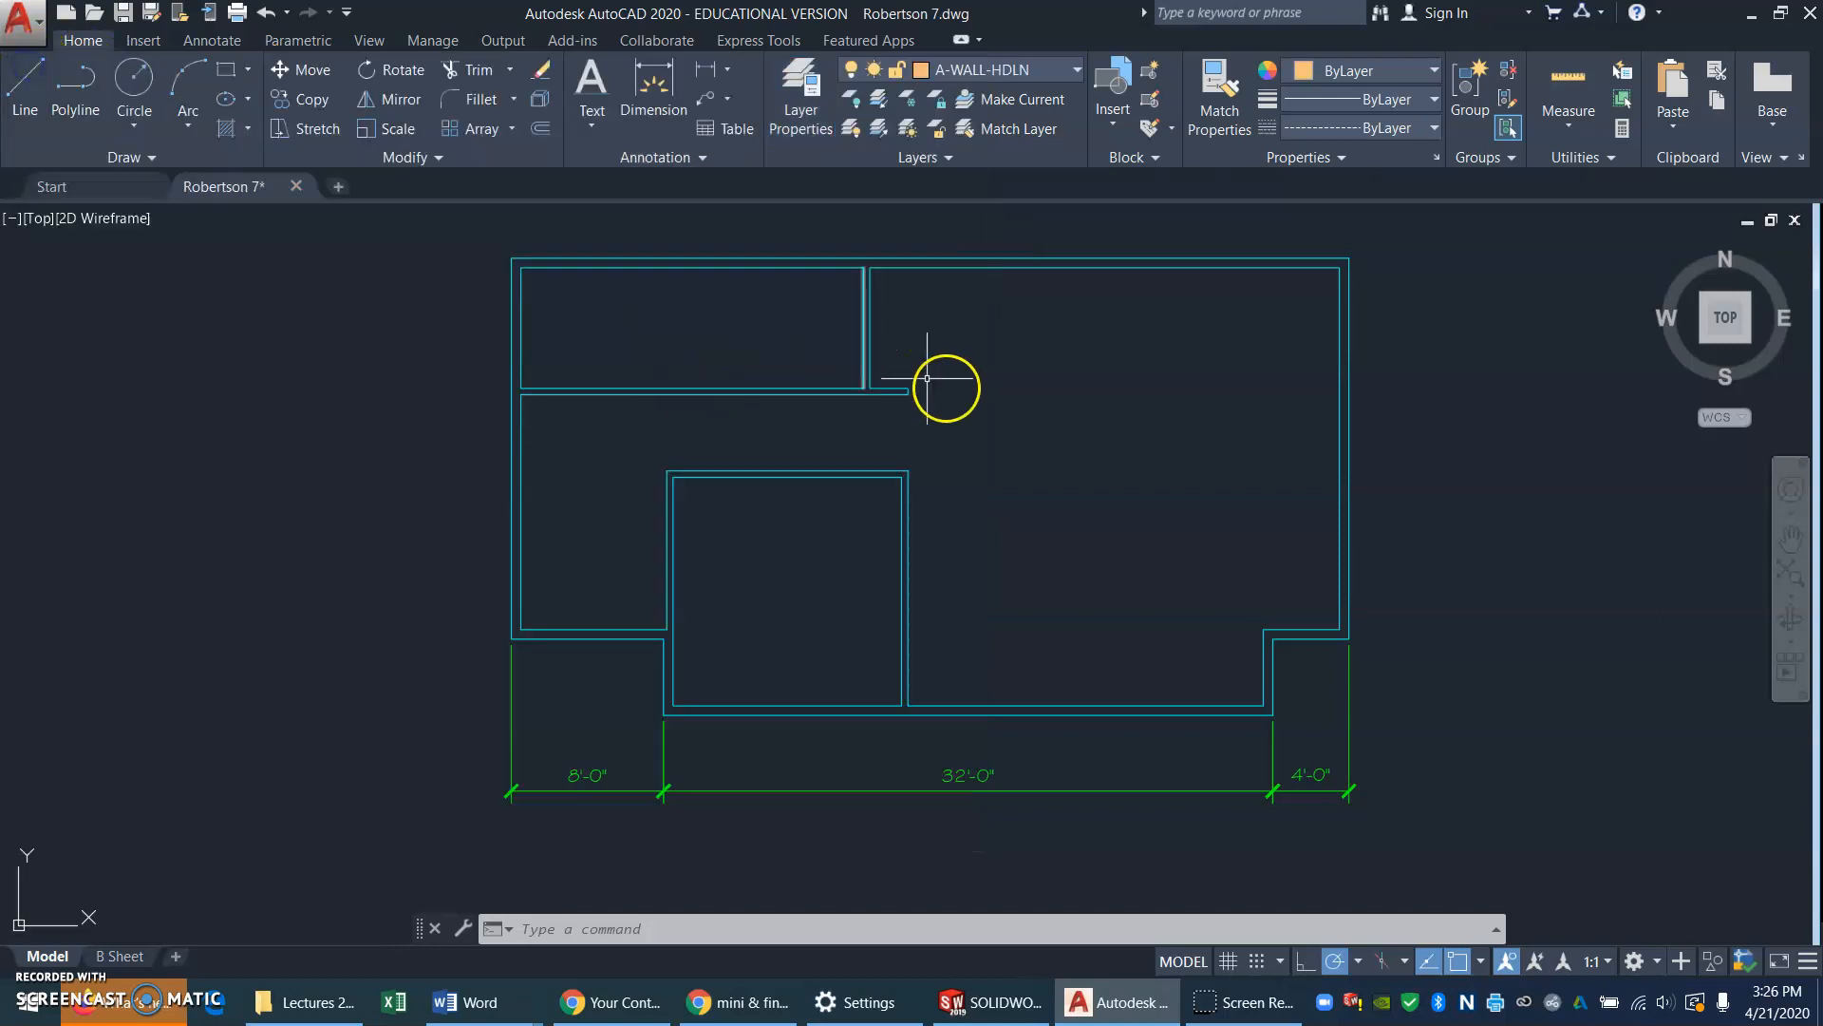
{"action": "left_click", "coordinate": [1071, 69]}
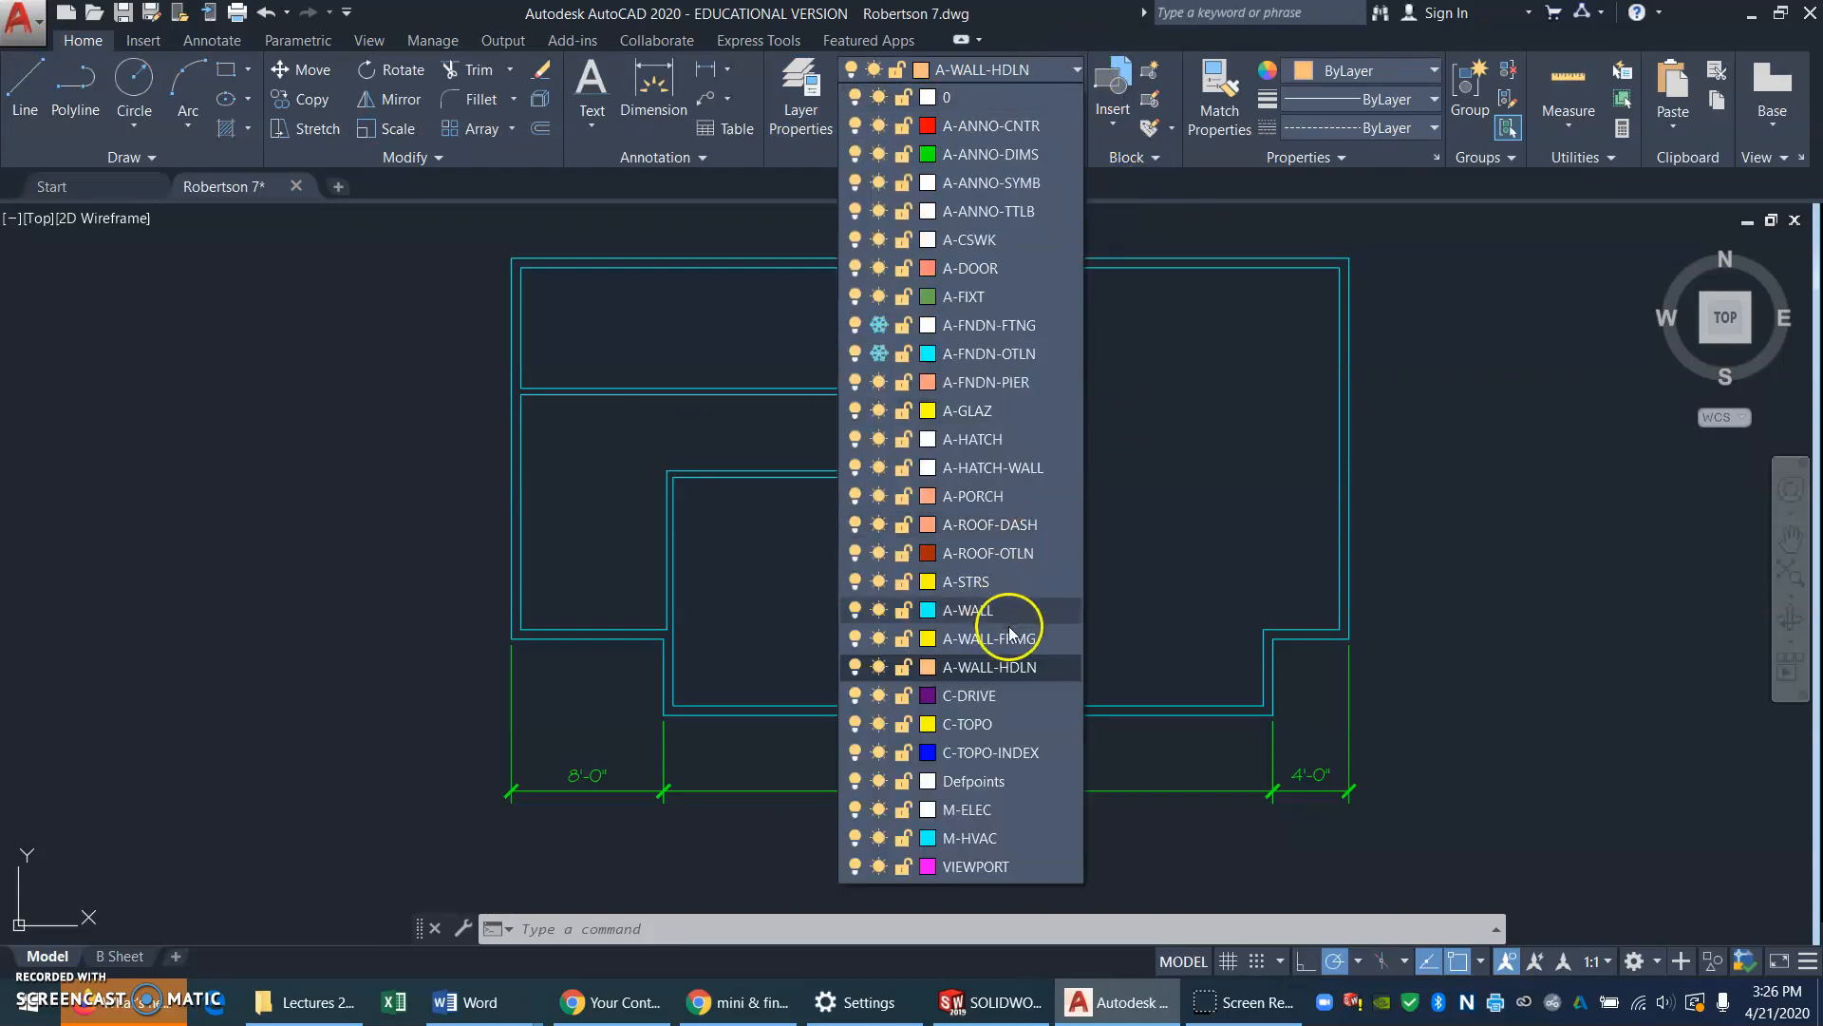
{"action": "left_click", "coordinate": [997, 667]}
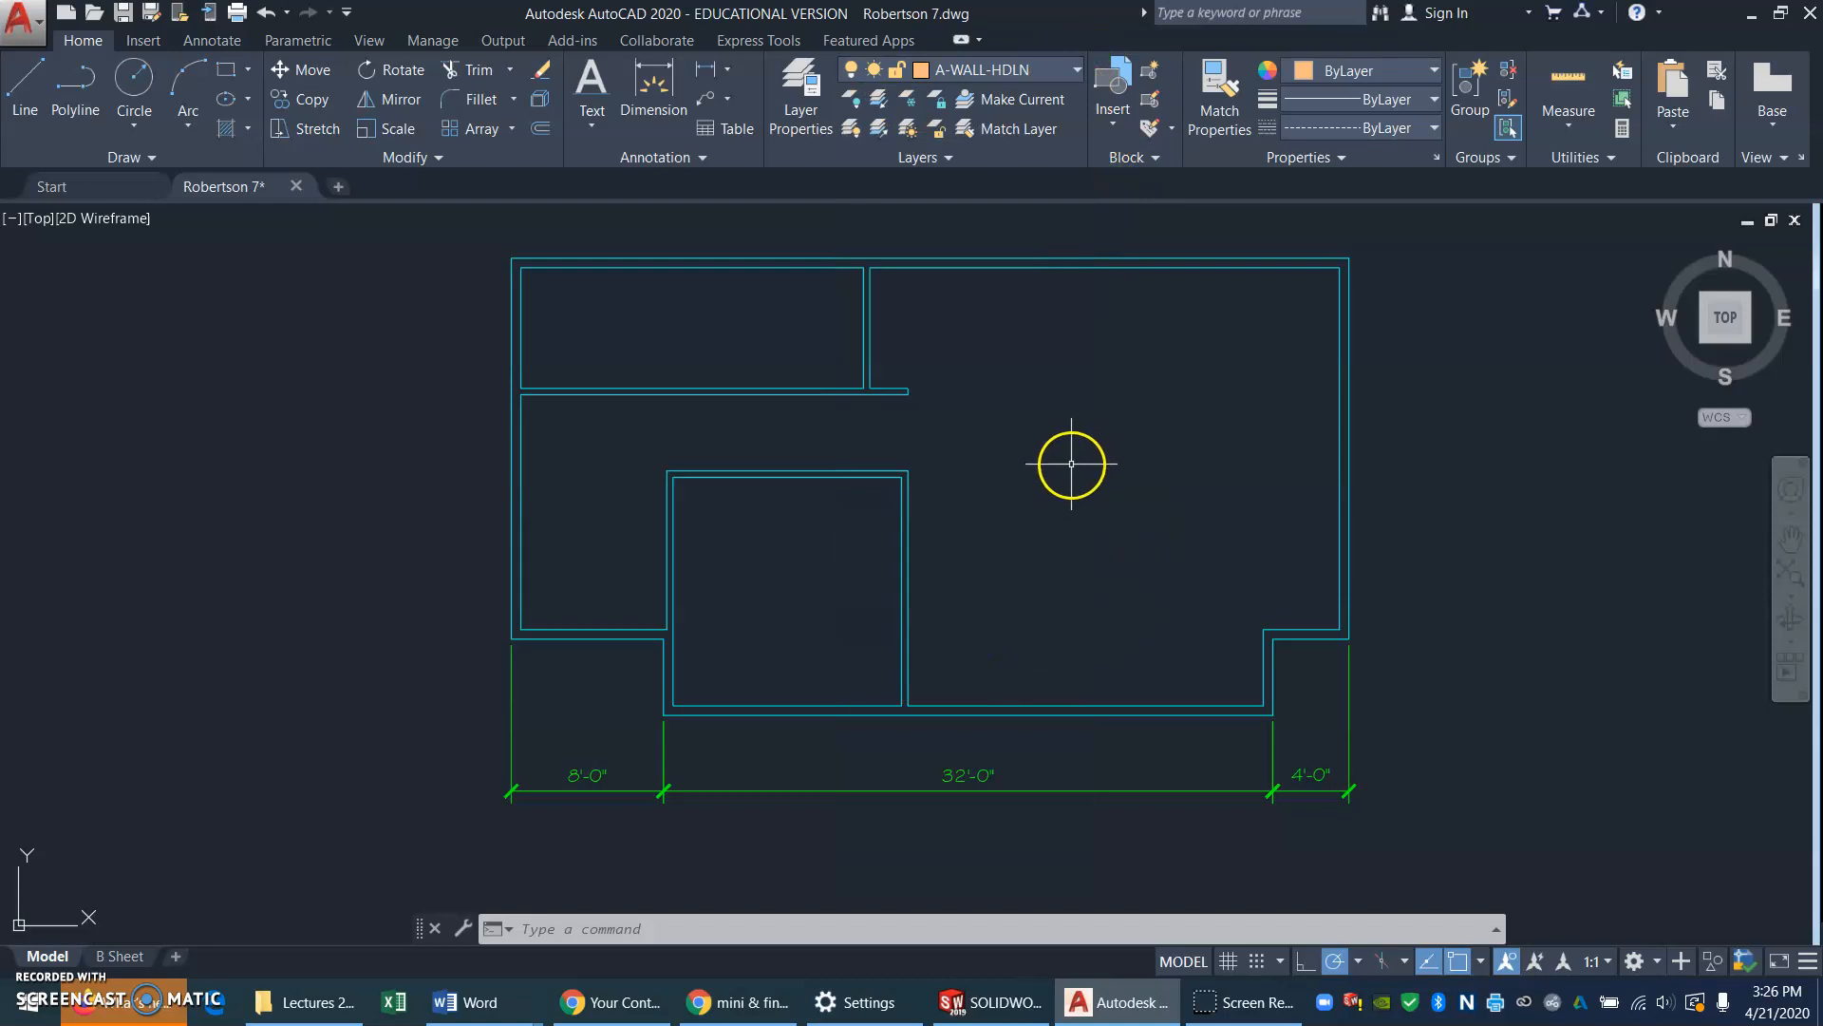
Draw two connected lines from the upper interior wall's free end, horizontally east and then straight down to the inside corner of the southeast notch
{"action": "type", "text": "l"}
{"action": "key", "text": "Return"}
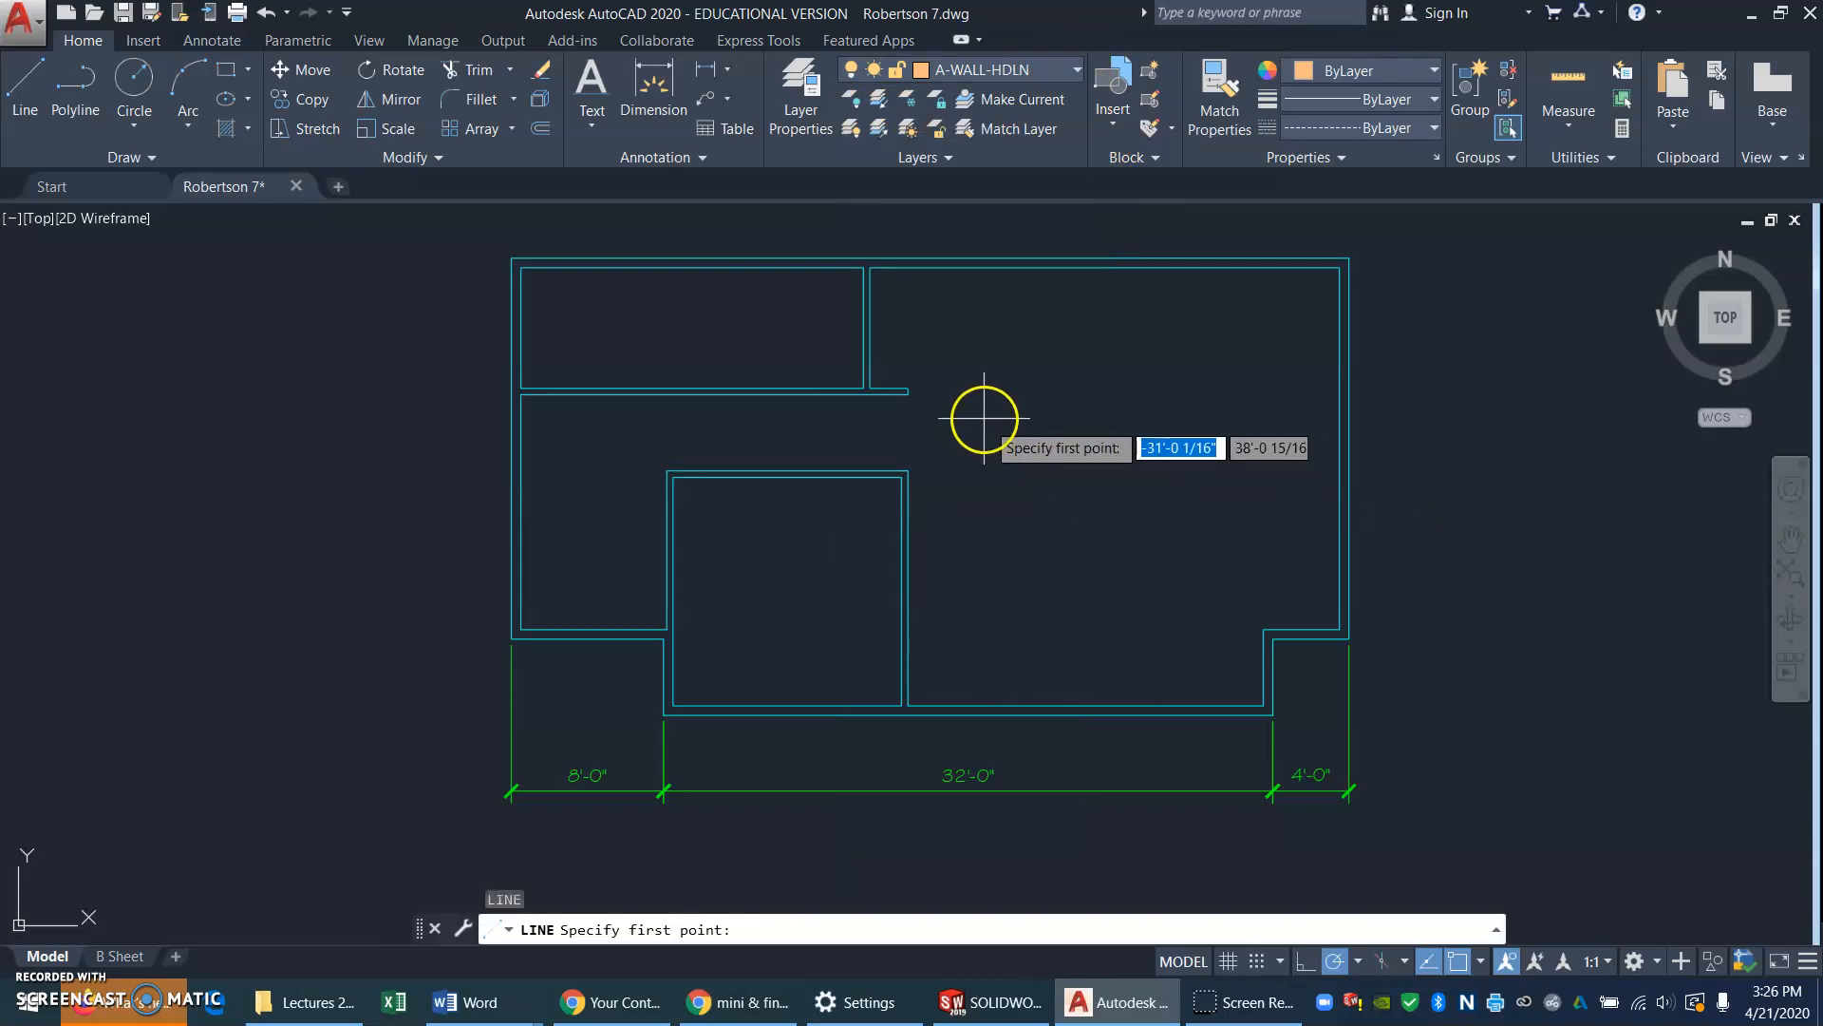
{"action": "left_click", "coordinate": [907, 392]}
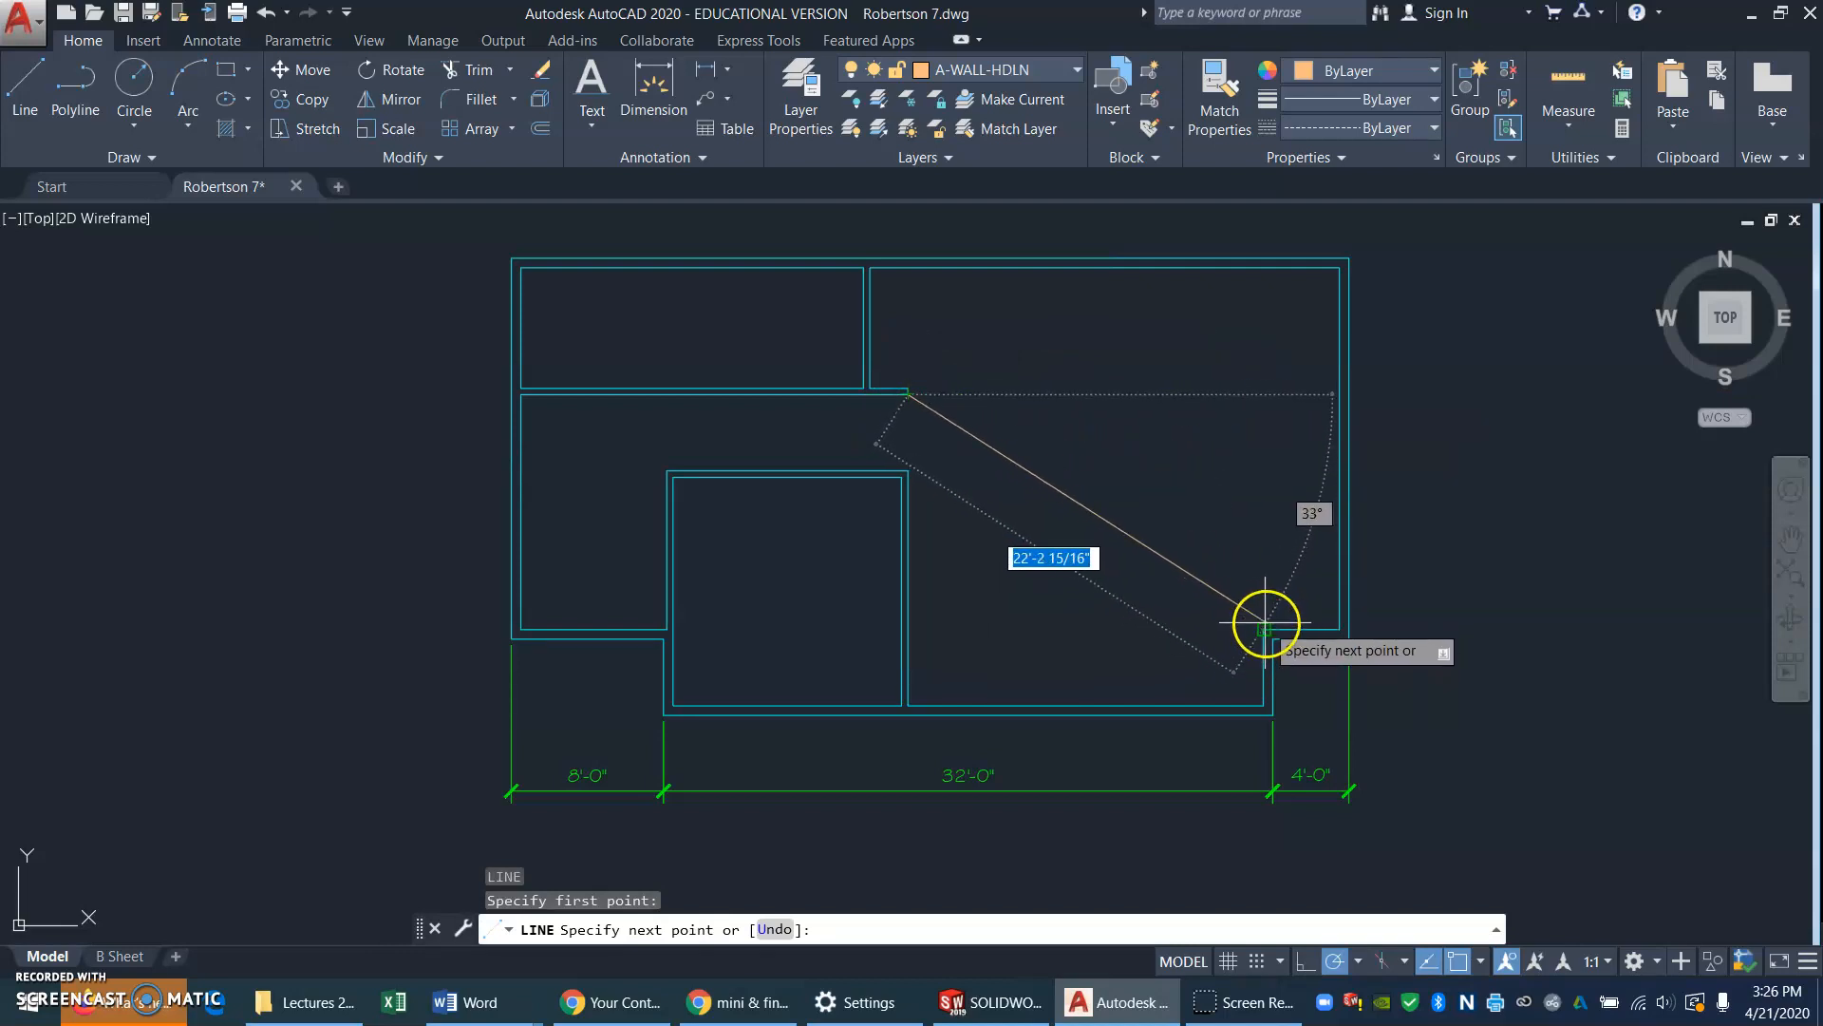
{"action": "left_click", "coordinate": [1263, 393]}
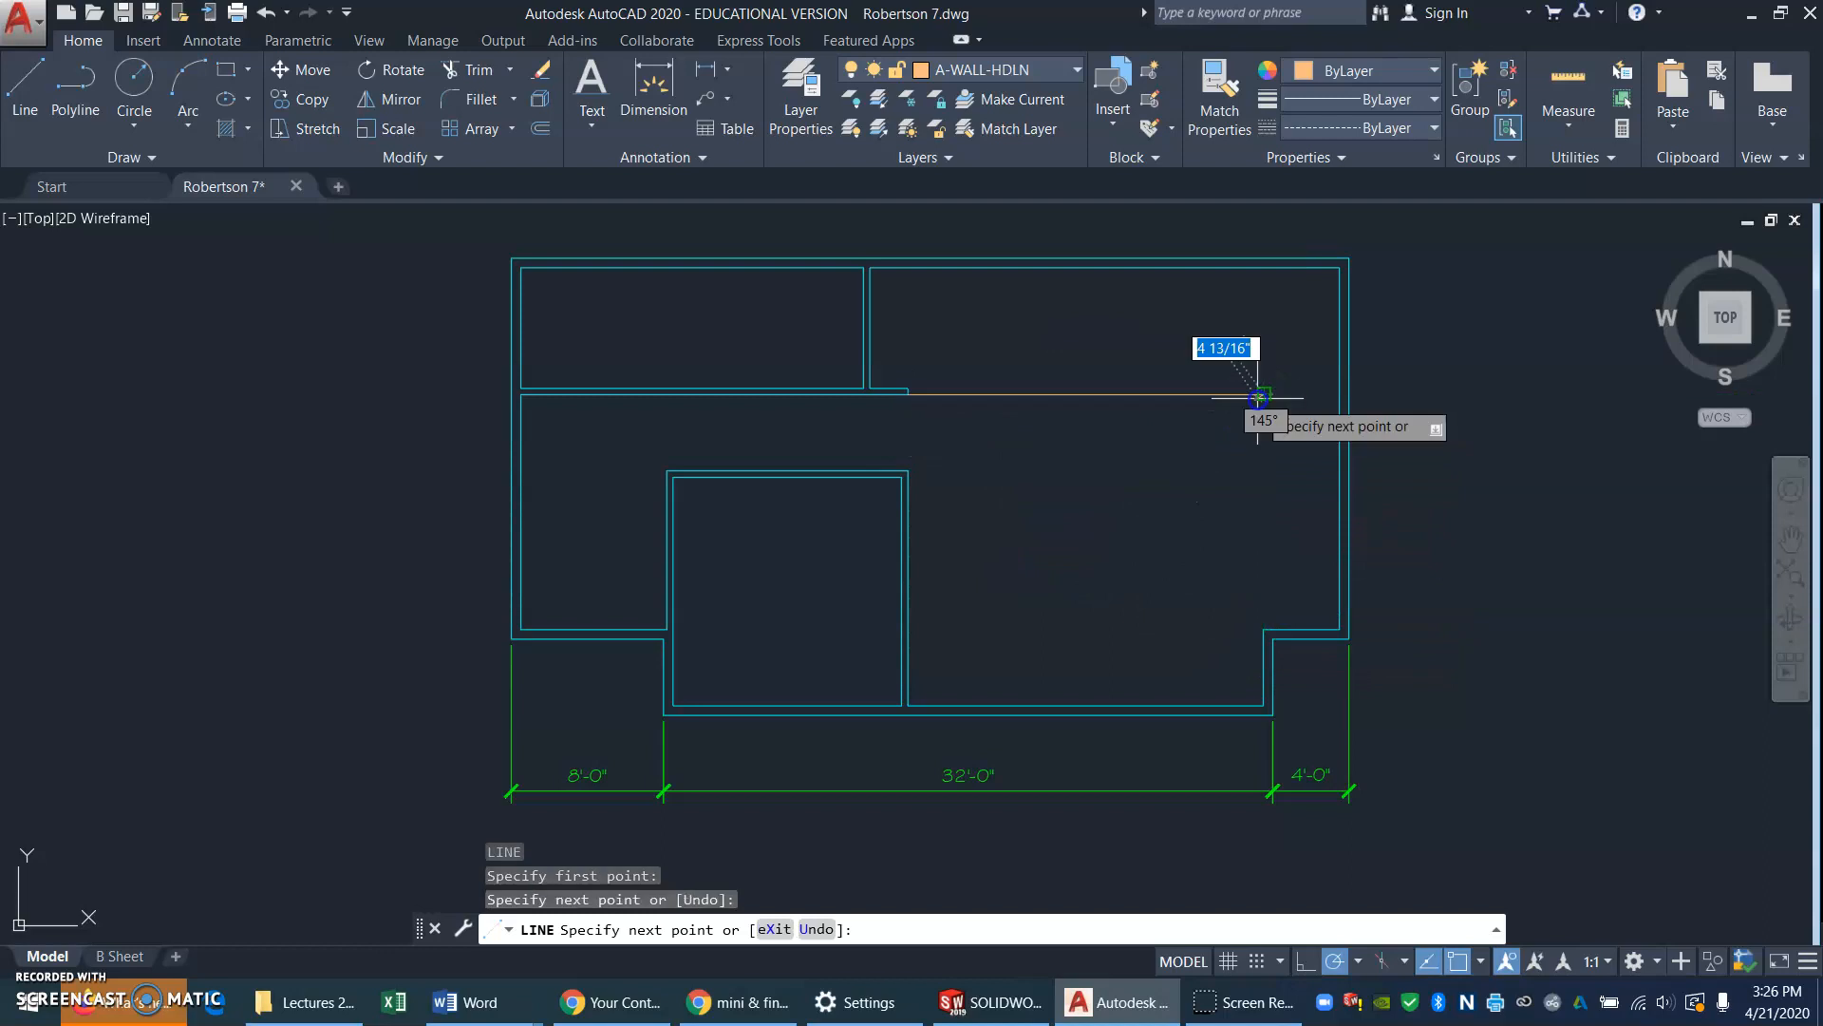
{"action": "left_click", "coordinate": [1263, 626]}
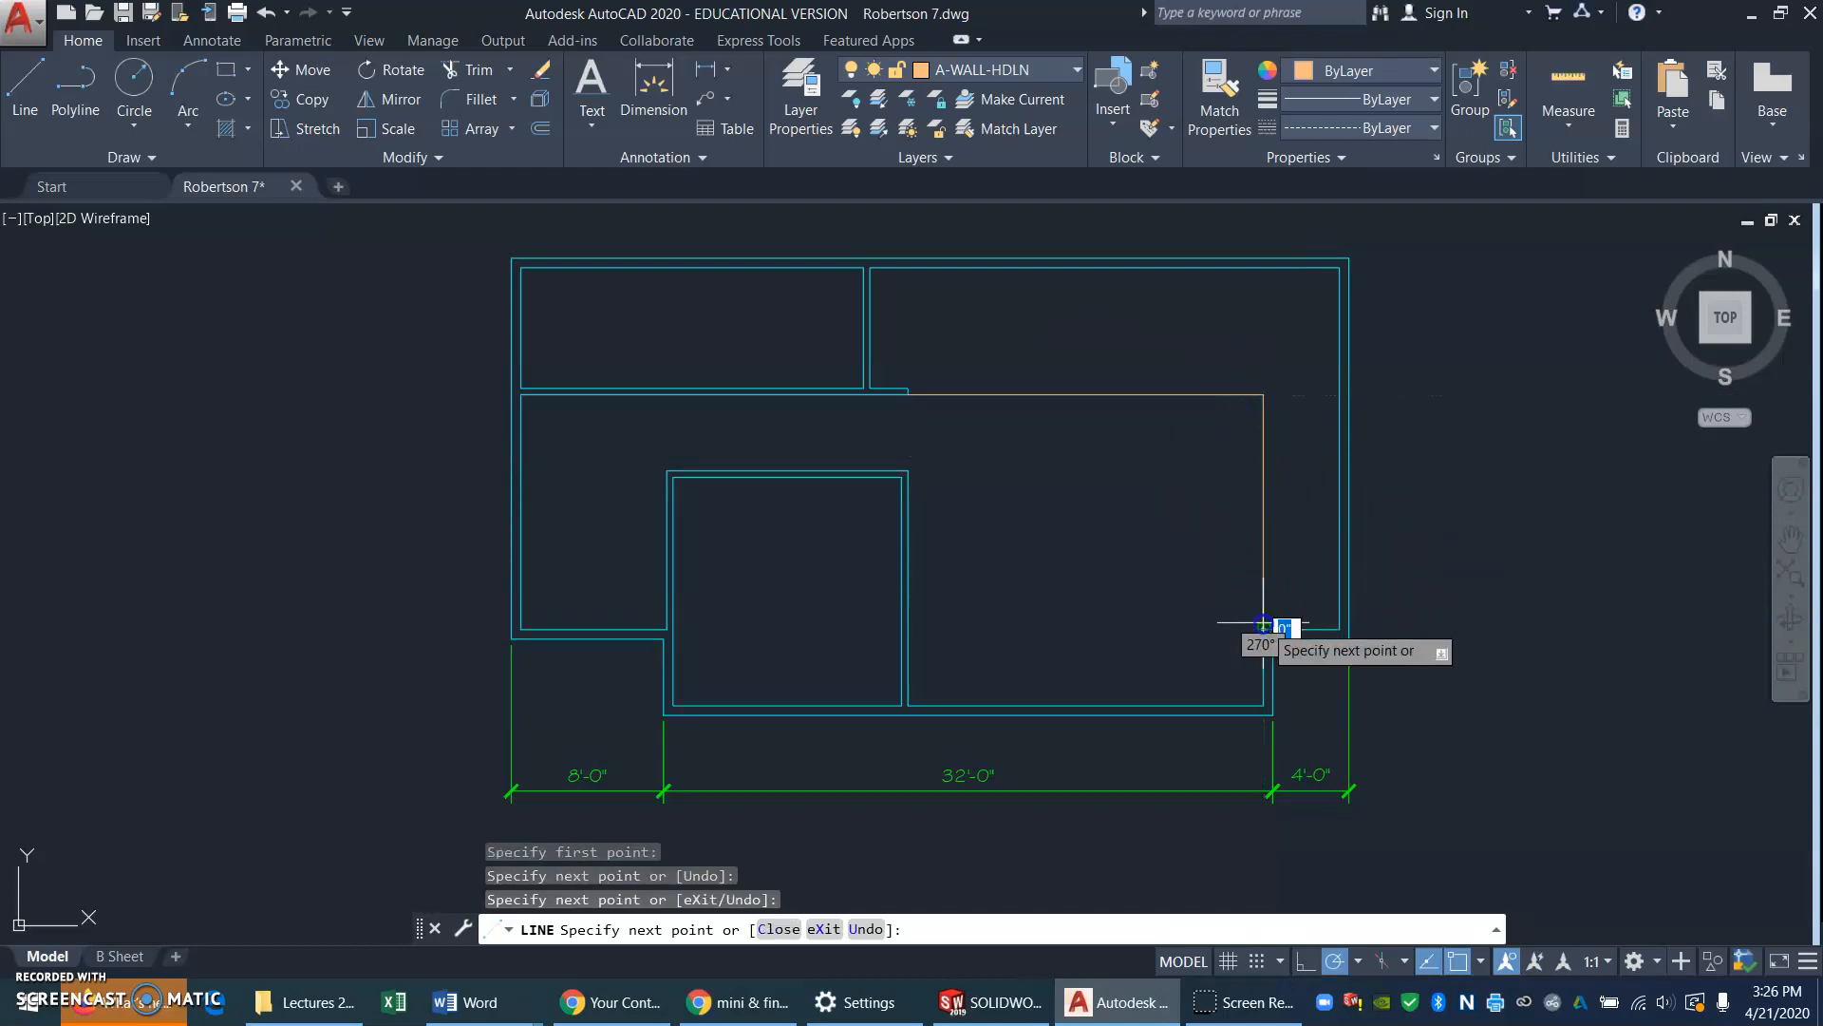
{"action": "key", "text": "Return"}
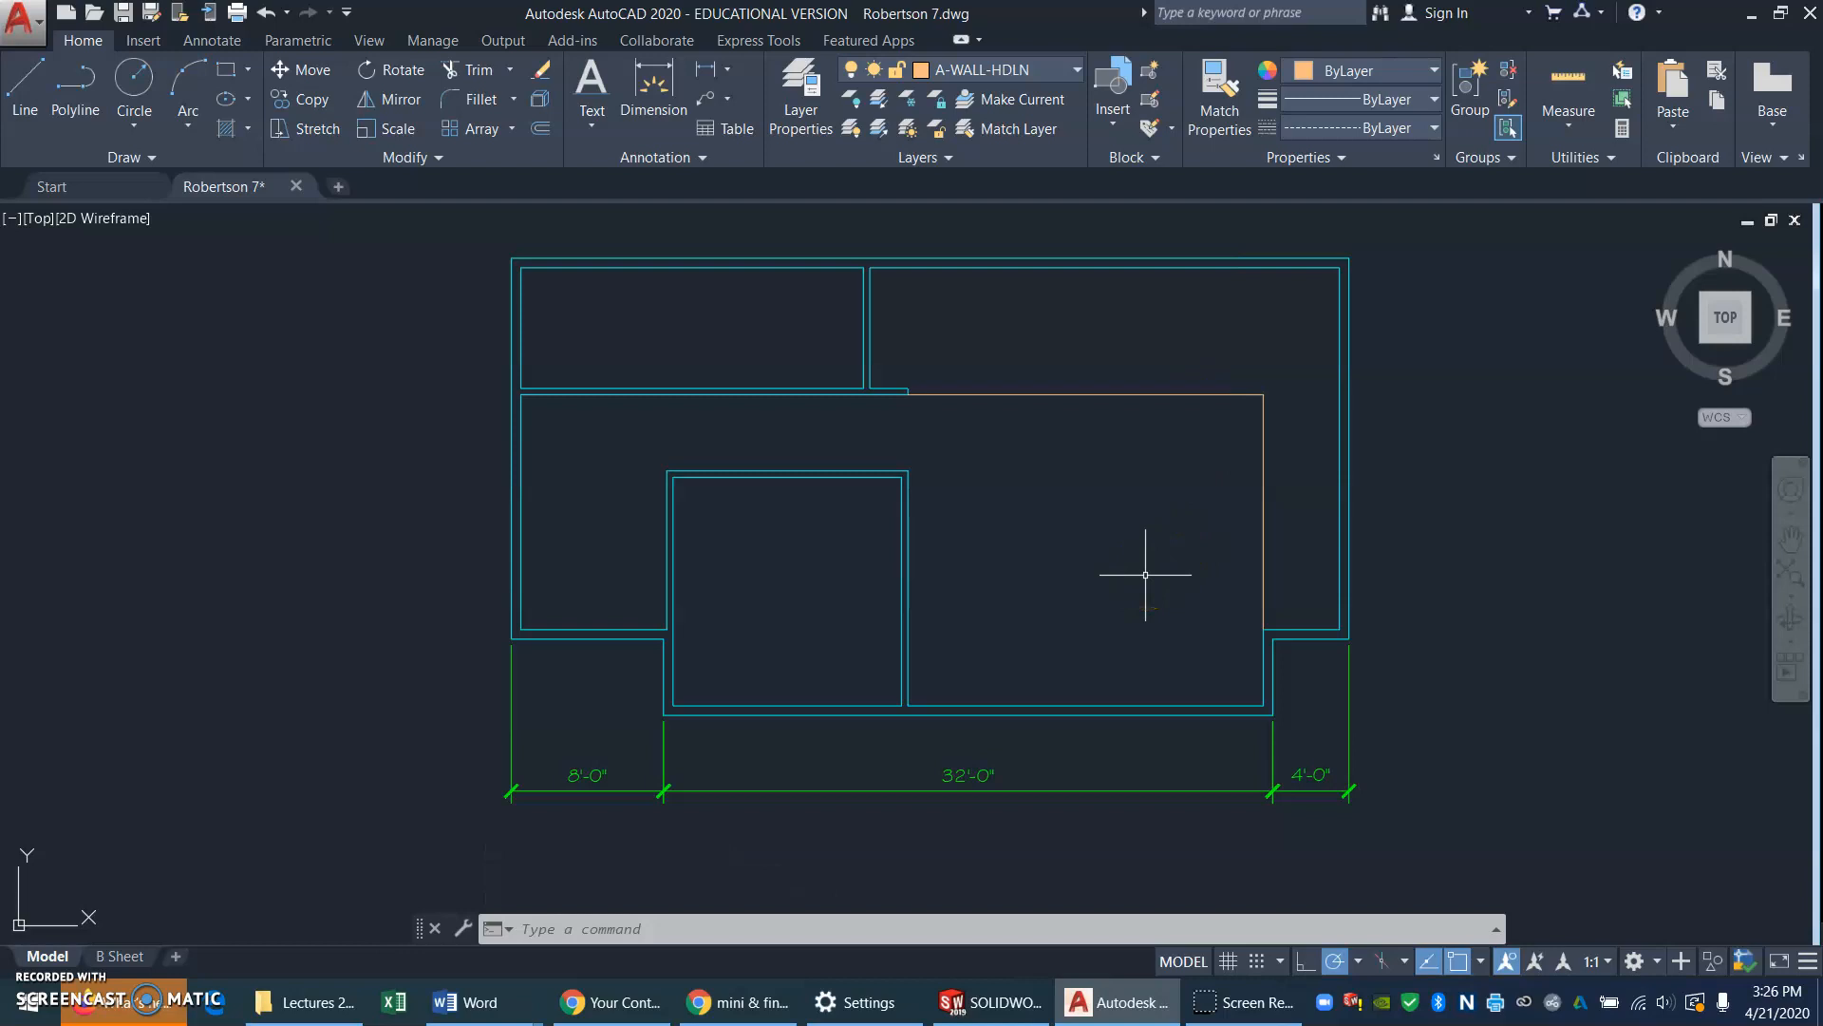
Set the global linetype scale (LTSCALE) to 64
{"action": "type", "text": "LT"}
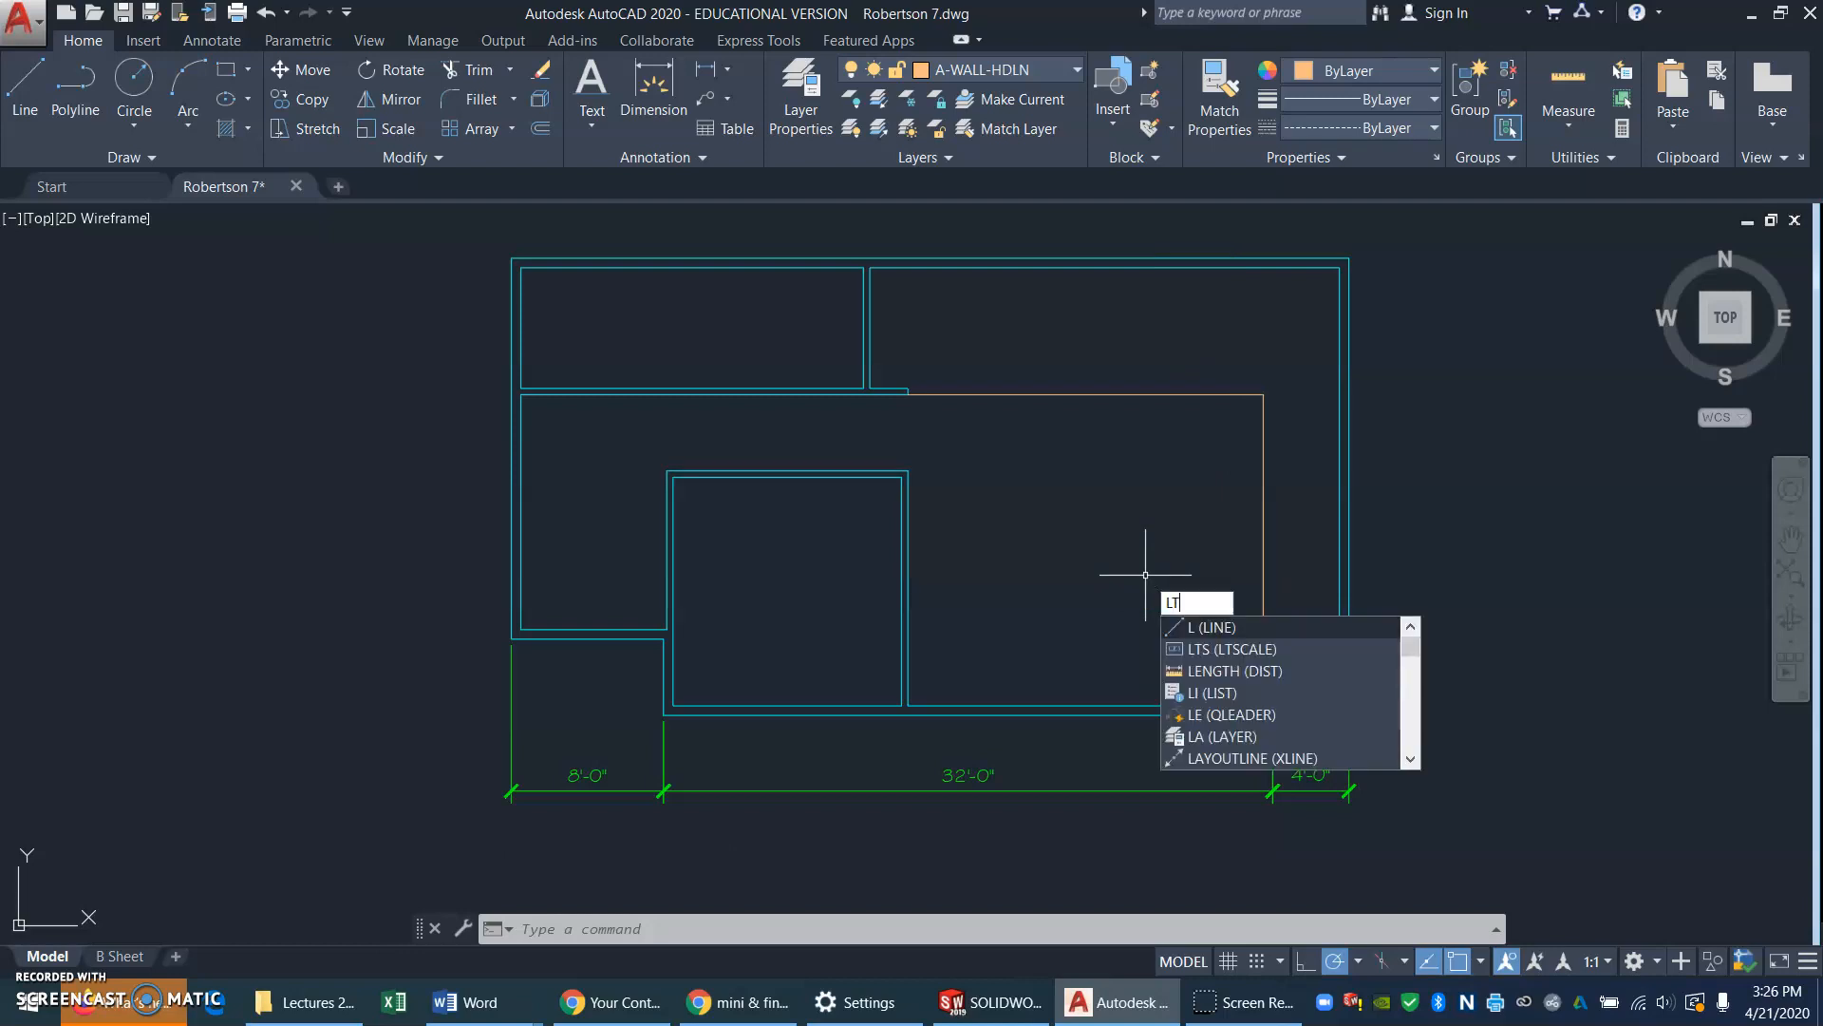
{"action": "type", "text": "SCALE"}
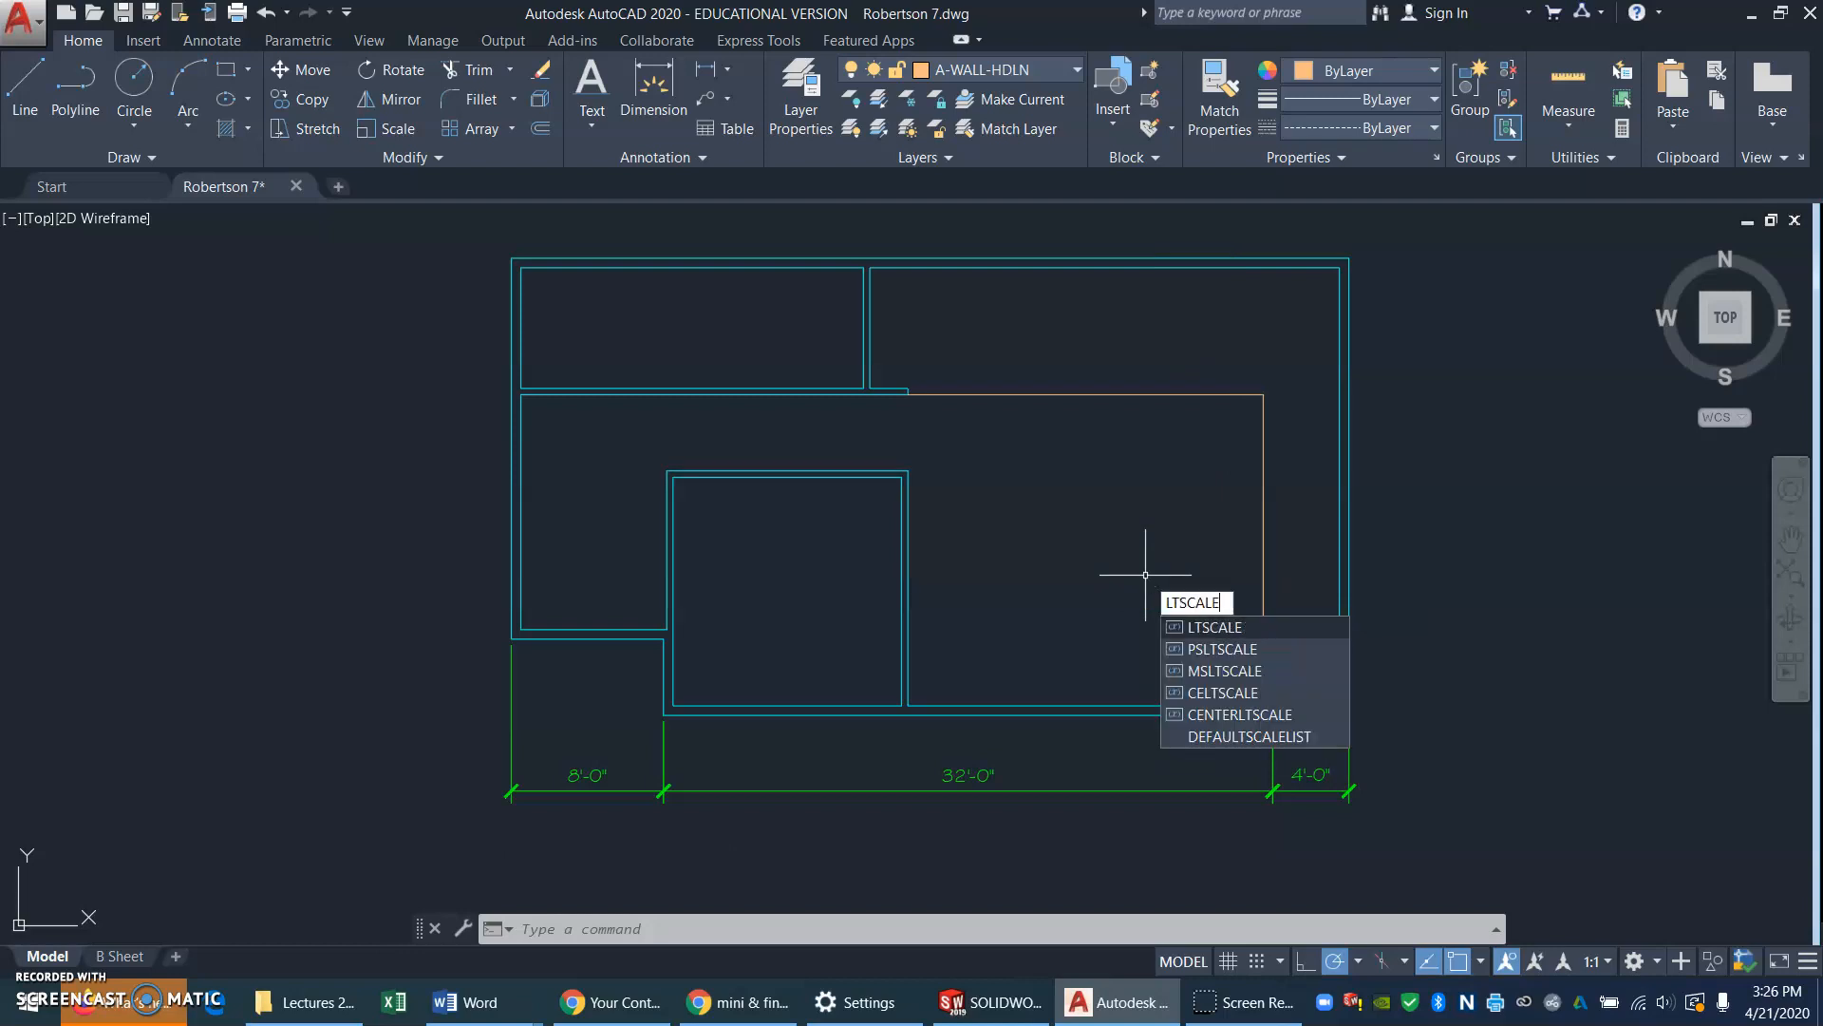
{"action": "key", "text": "Return"}
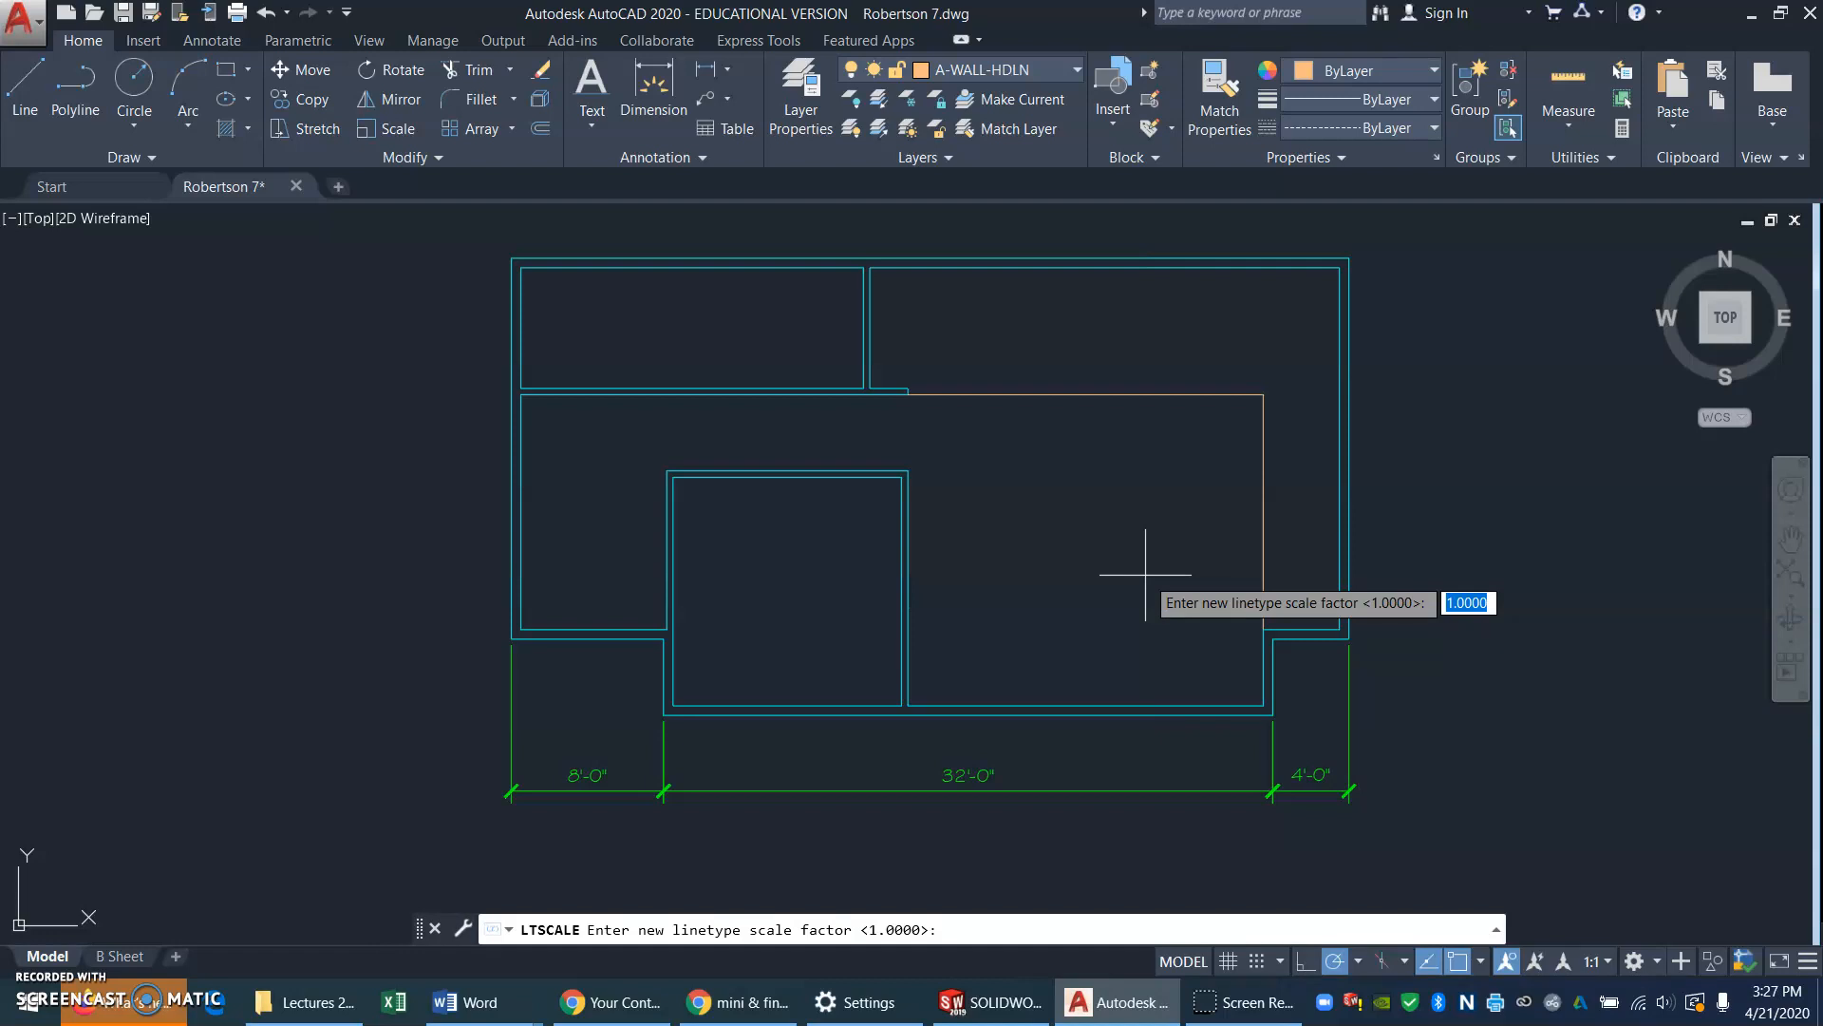
{"action": "type", "text": "6"}
{"action": "key", "text": "Return"}
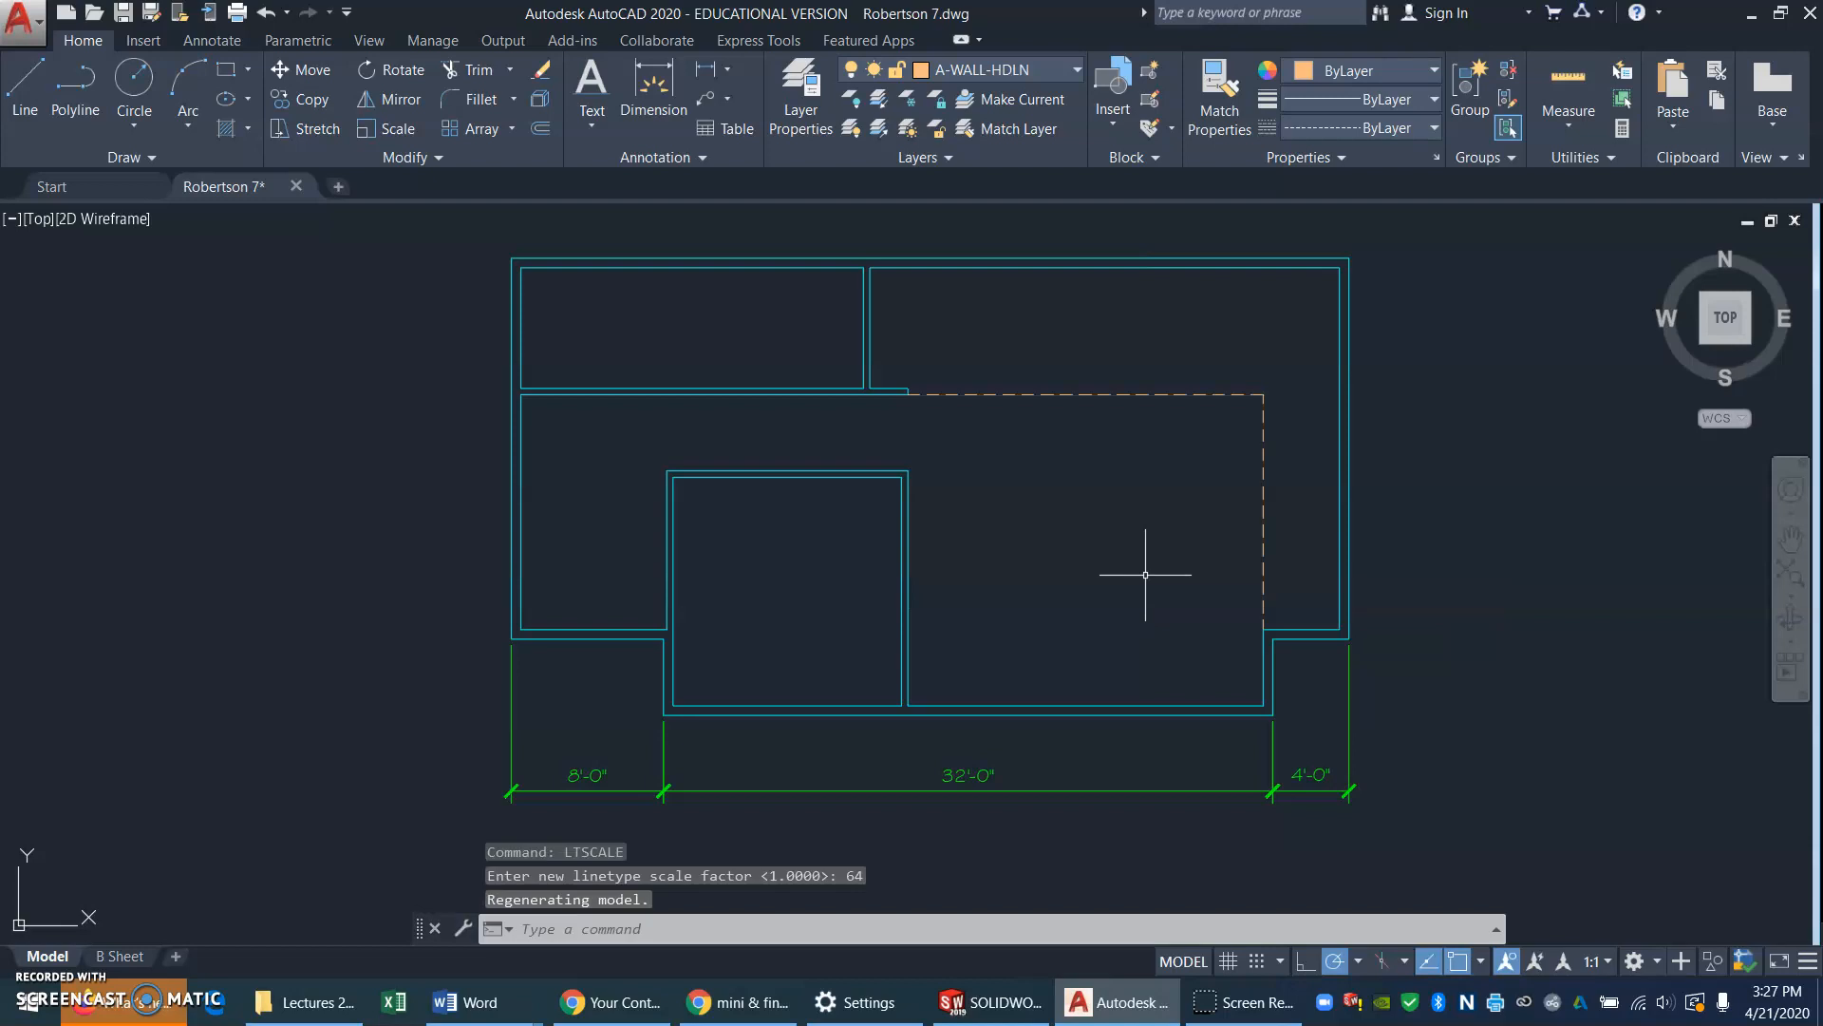
Switch to the B Sheet layout and set its PSLTSCALE value to 0
{"action": "left_click", "coordinate": [119, 956]}
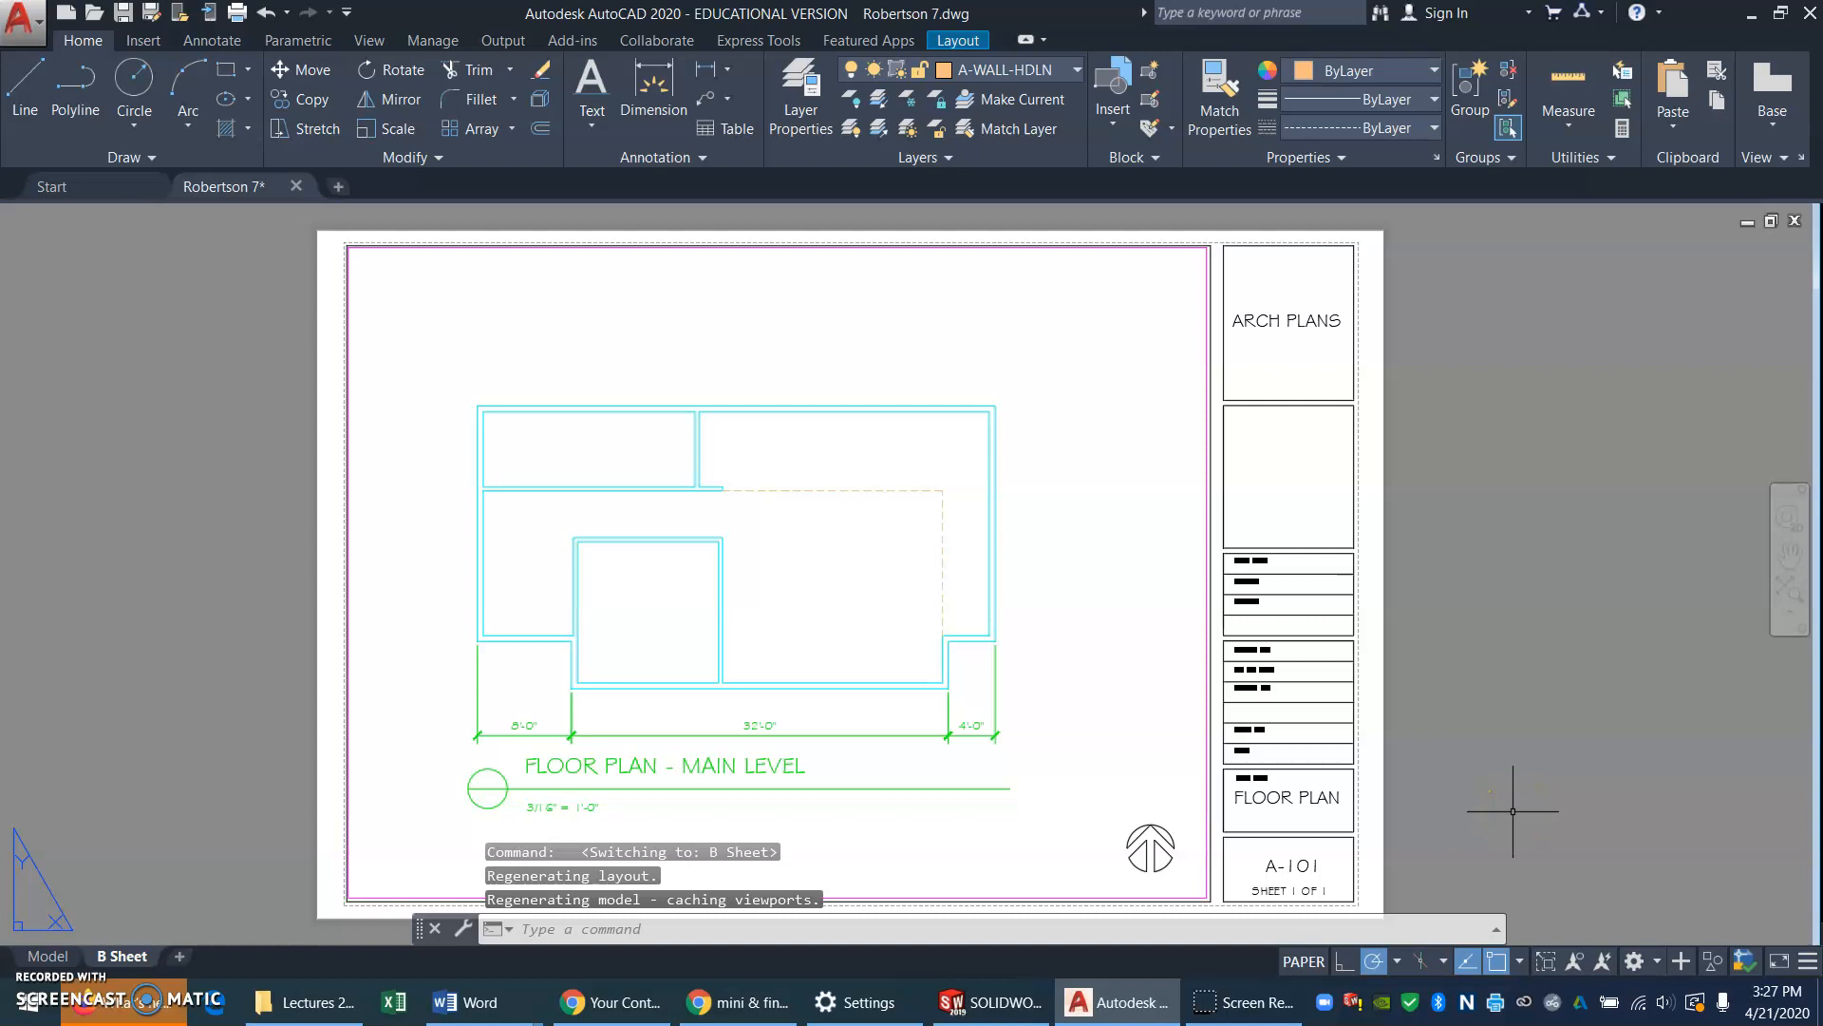
{"action": "type", "text": "P"}
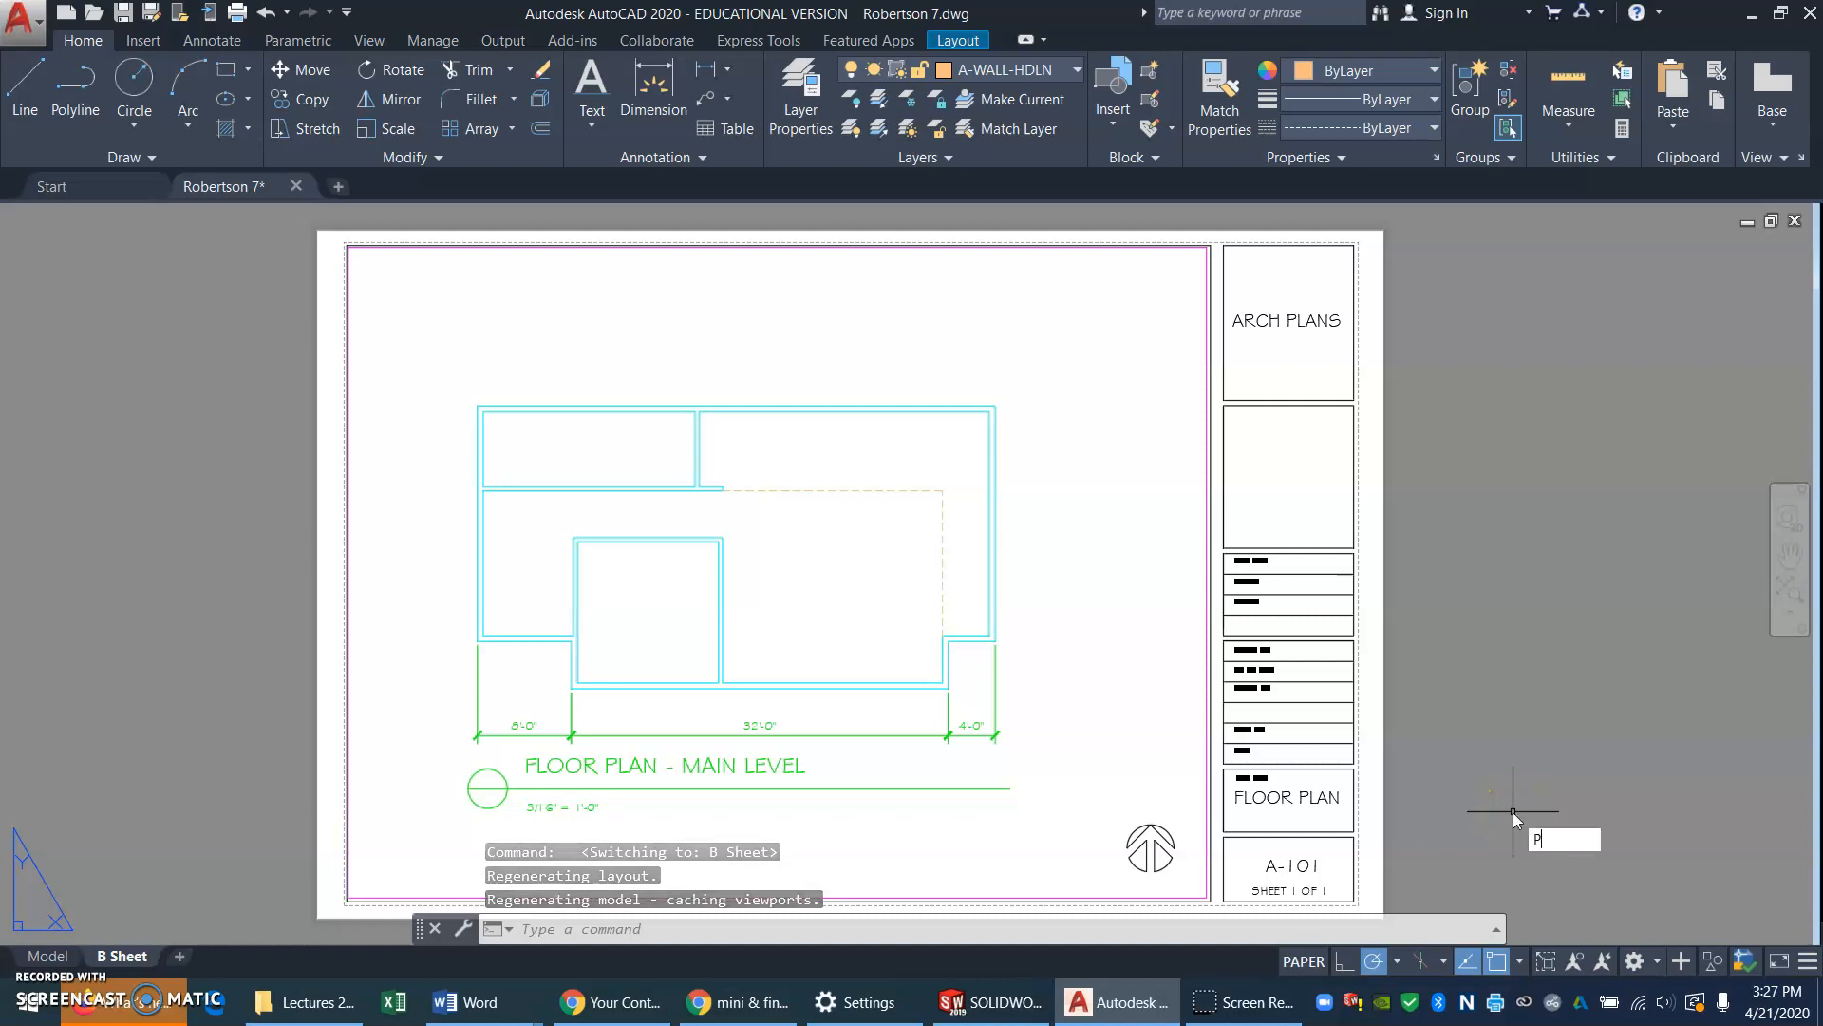
{"action": "type", "text": "SLTSCALE"}
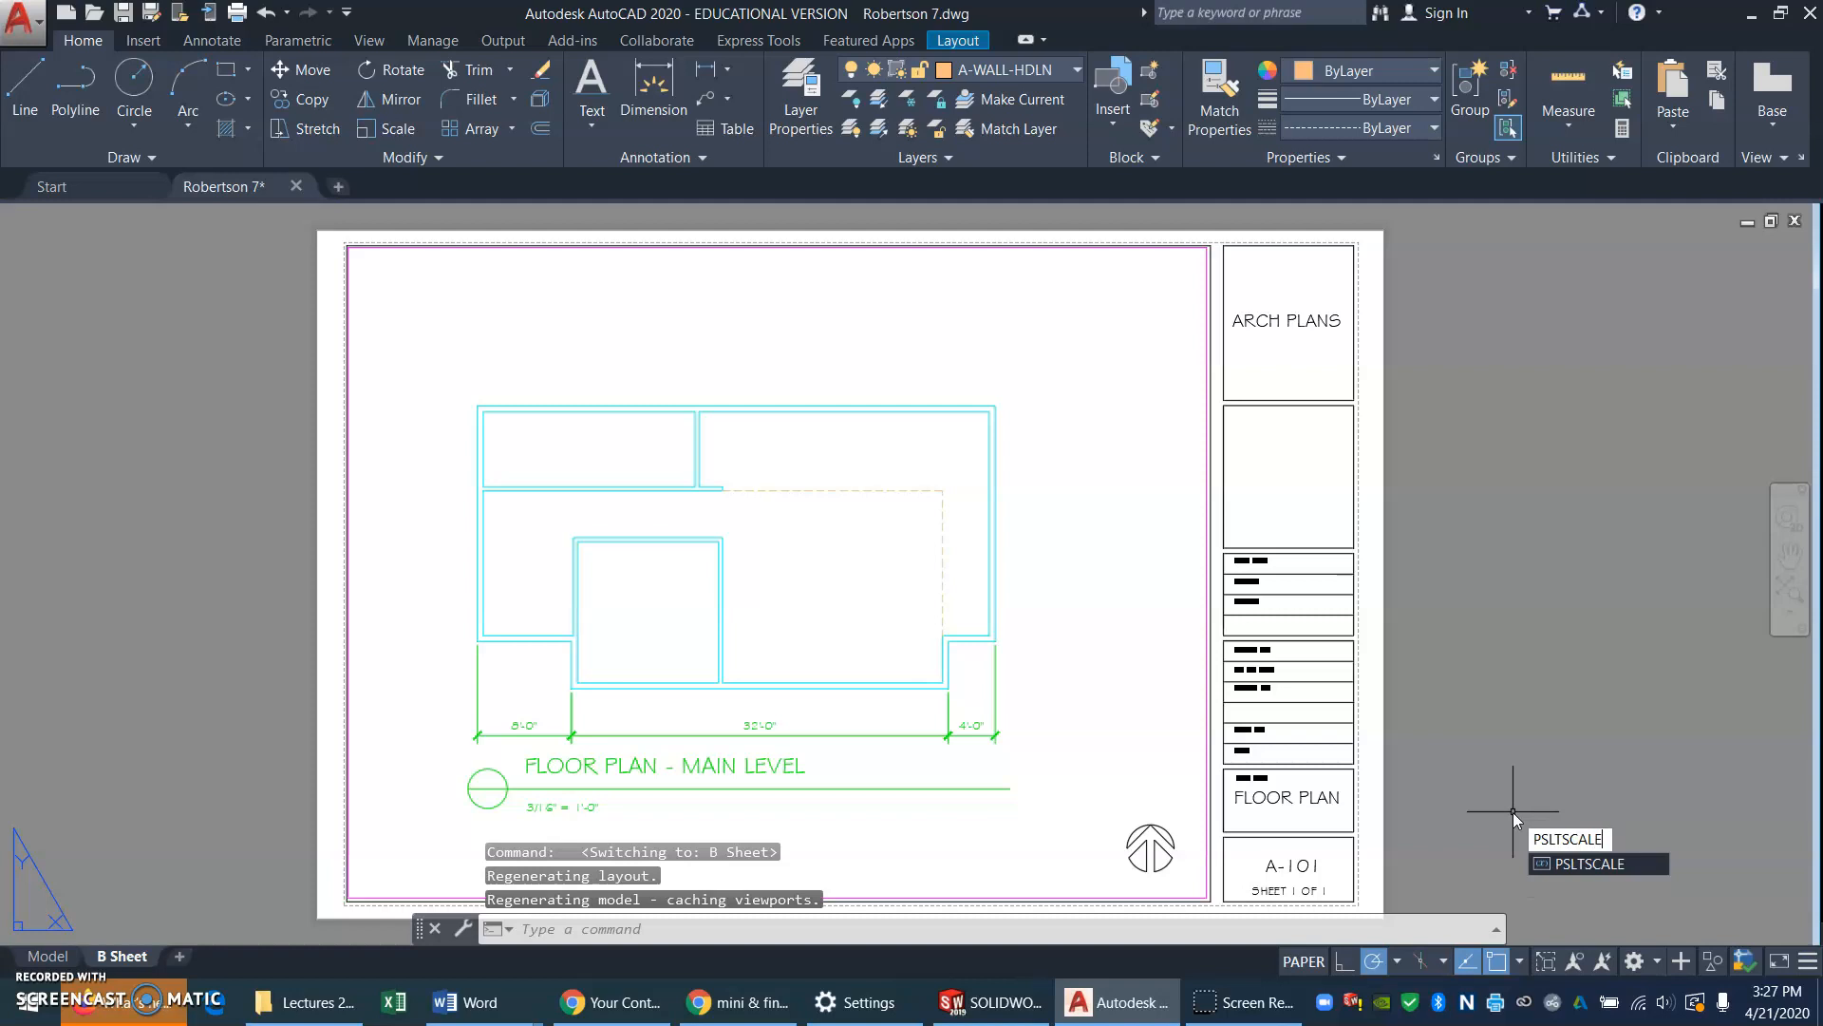
{"action": "key", "text": "Return"}
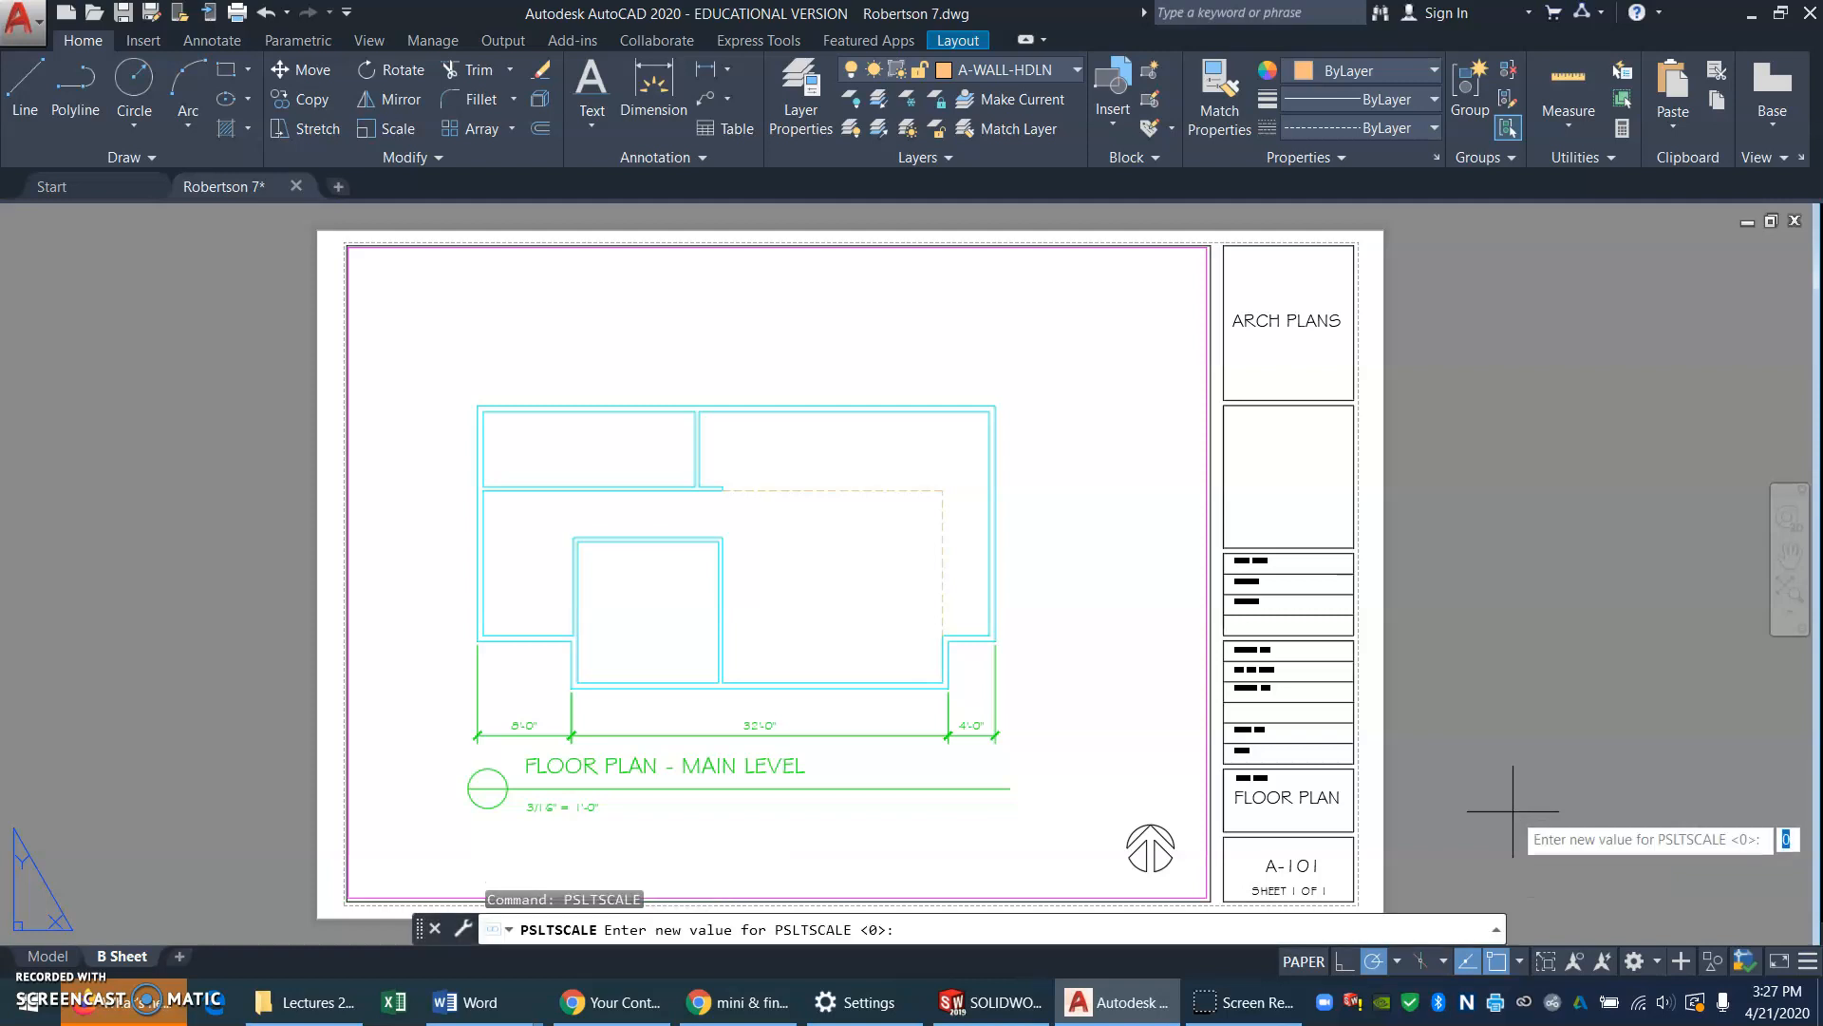
{"action": "key", "text": "Return"}
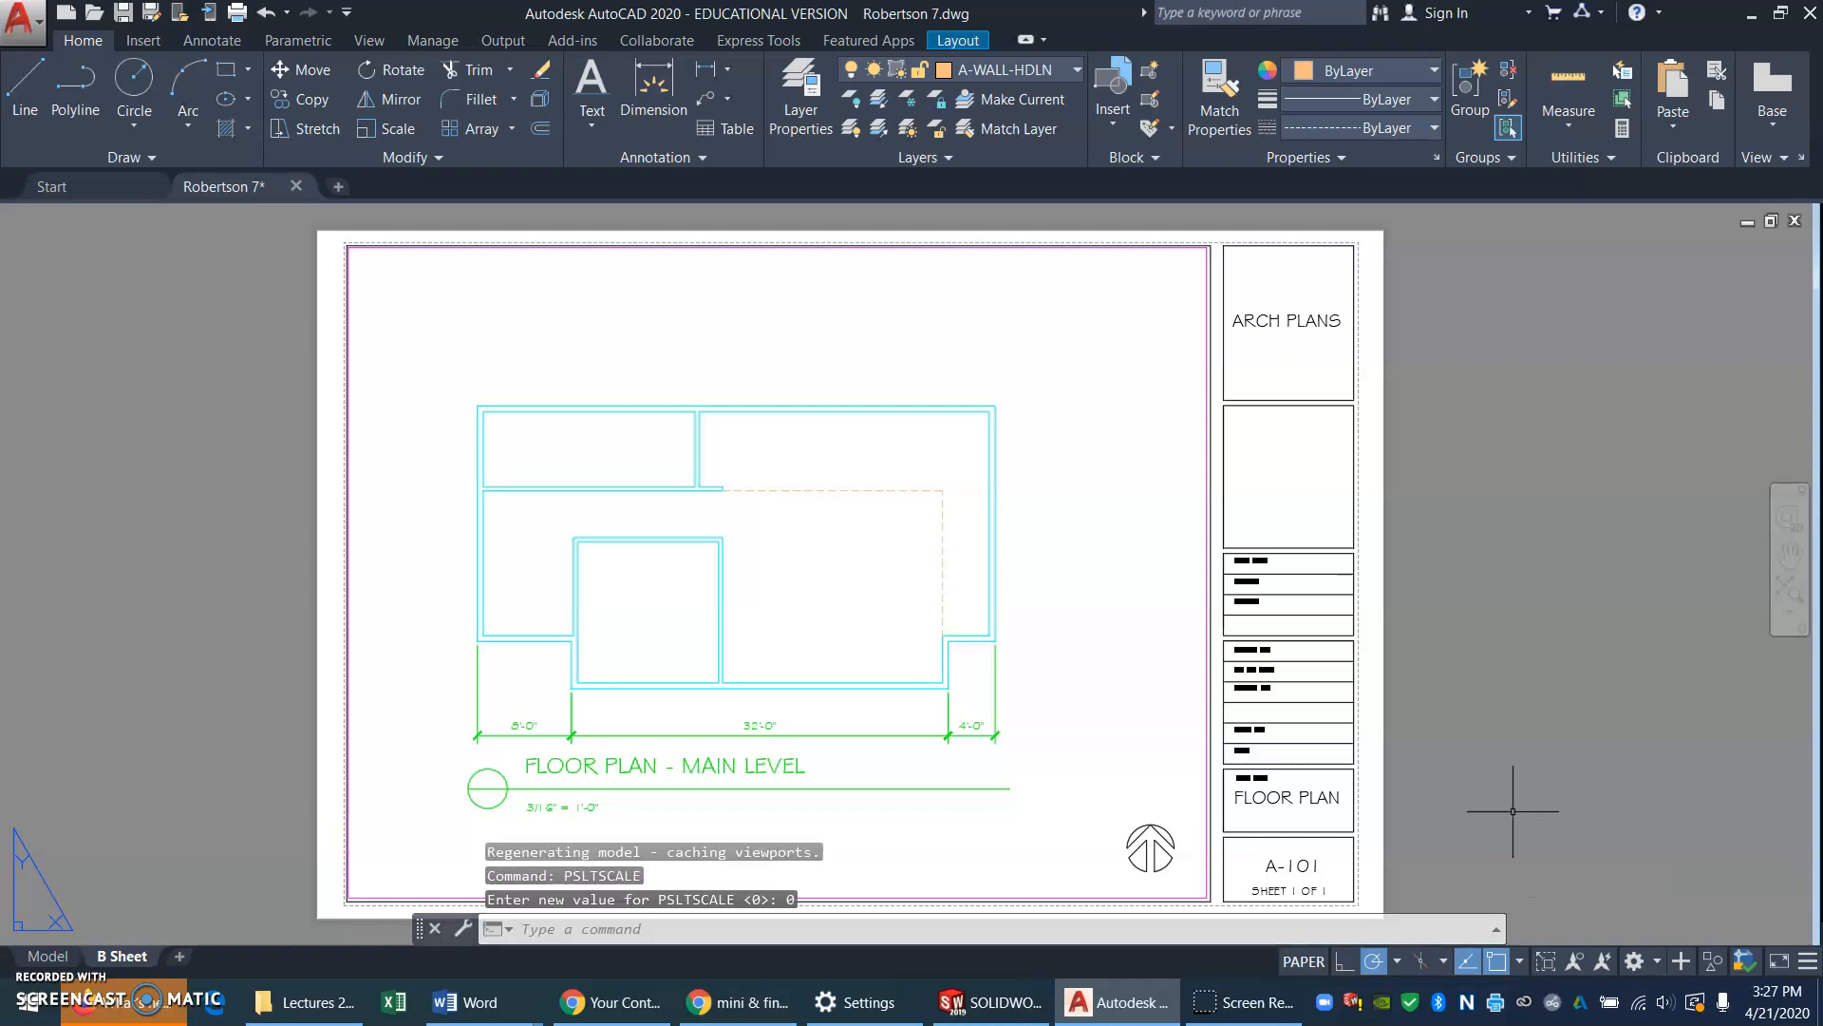
Regenerate all viewports with REGENALL
{"action": "type", "text": "REGEN"}
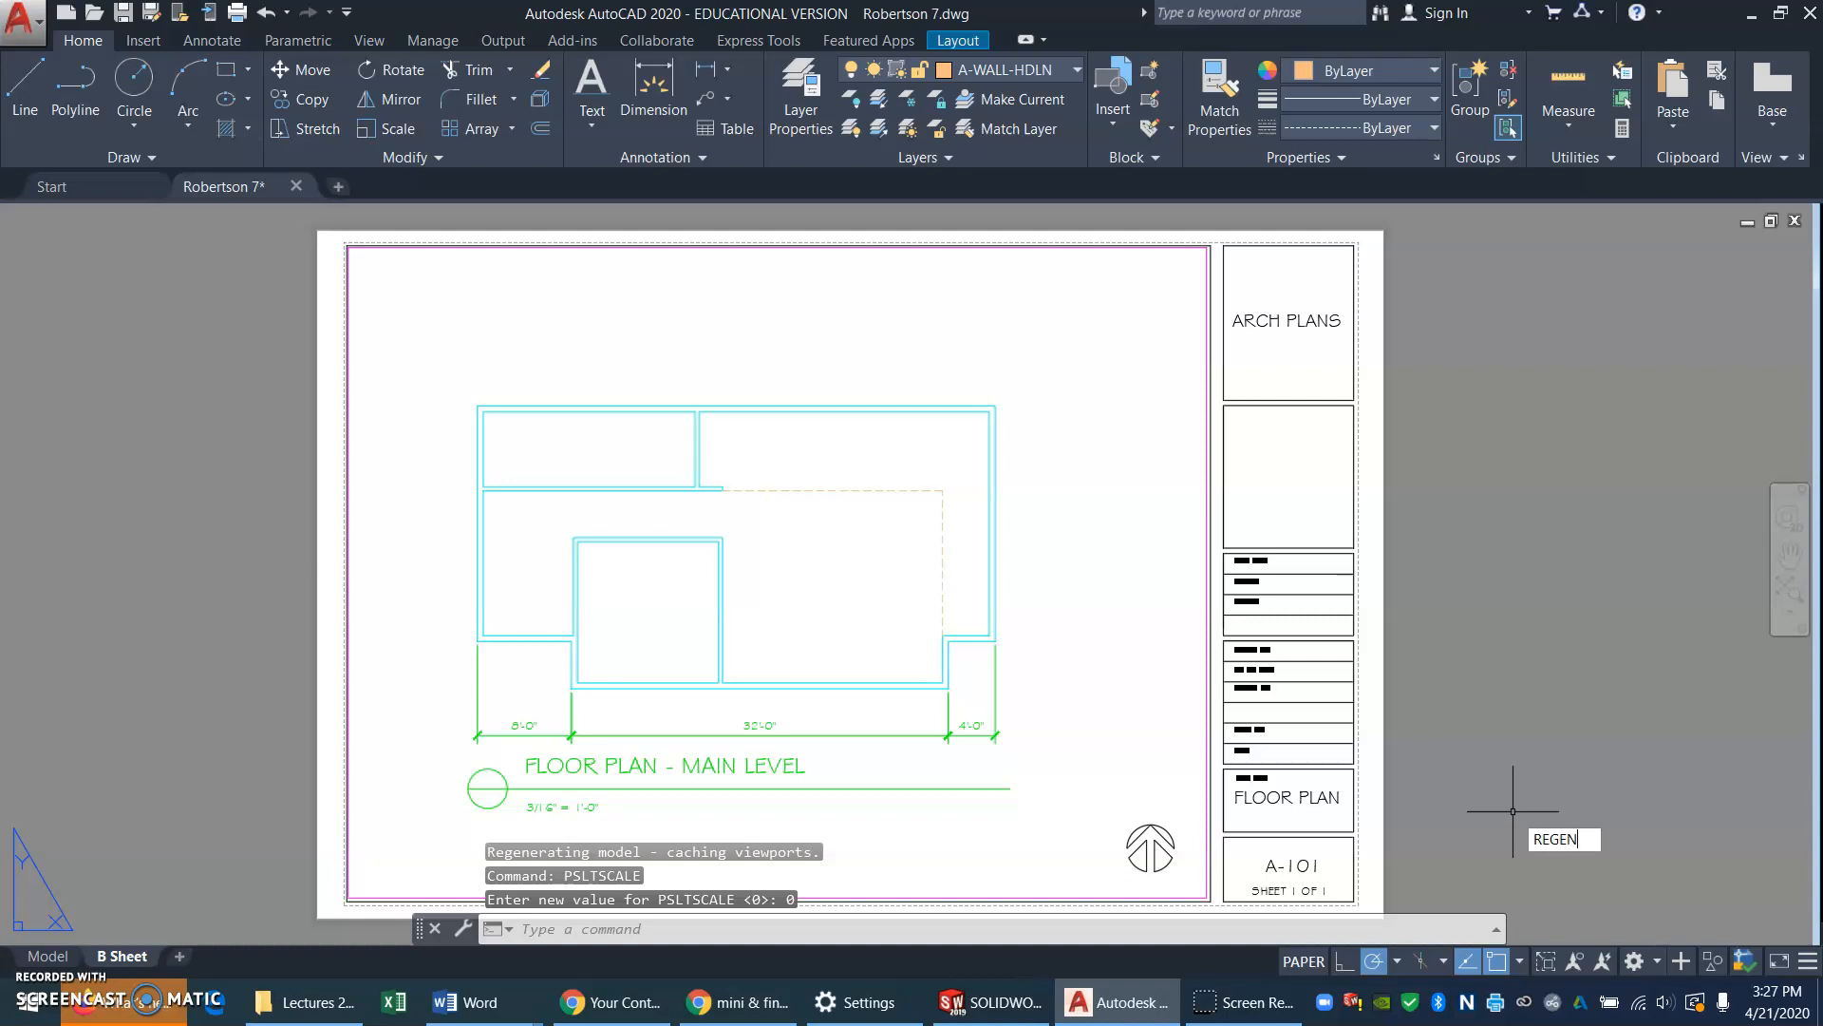
{"action": "type", "text": "ALL"}
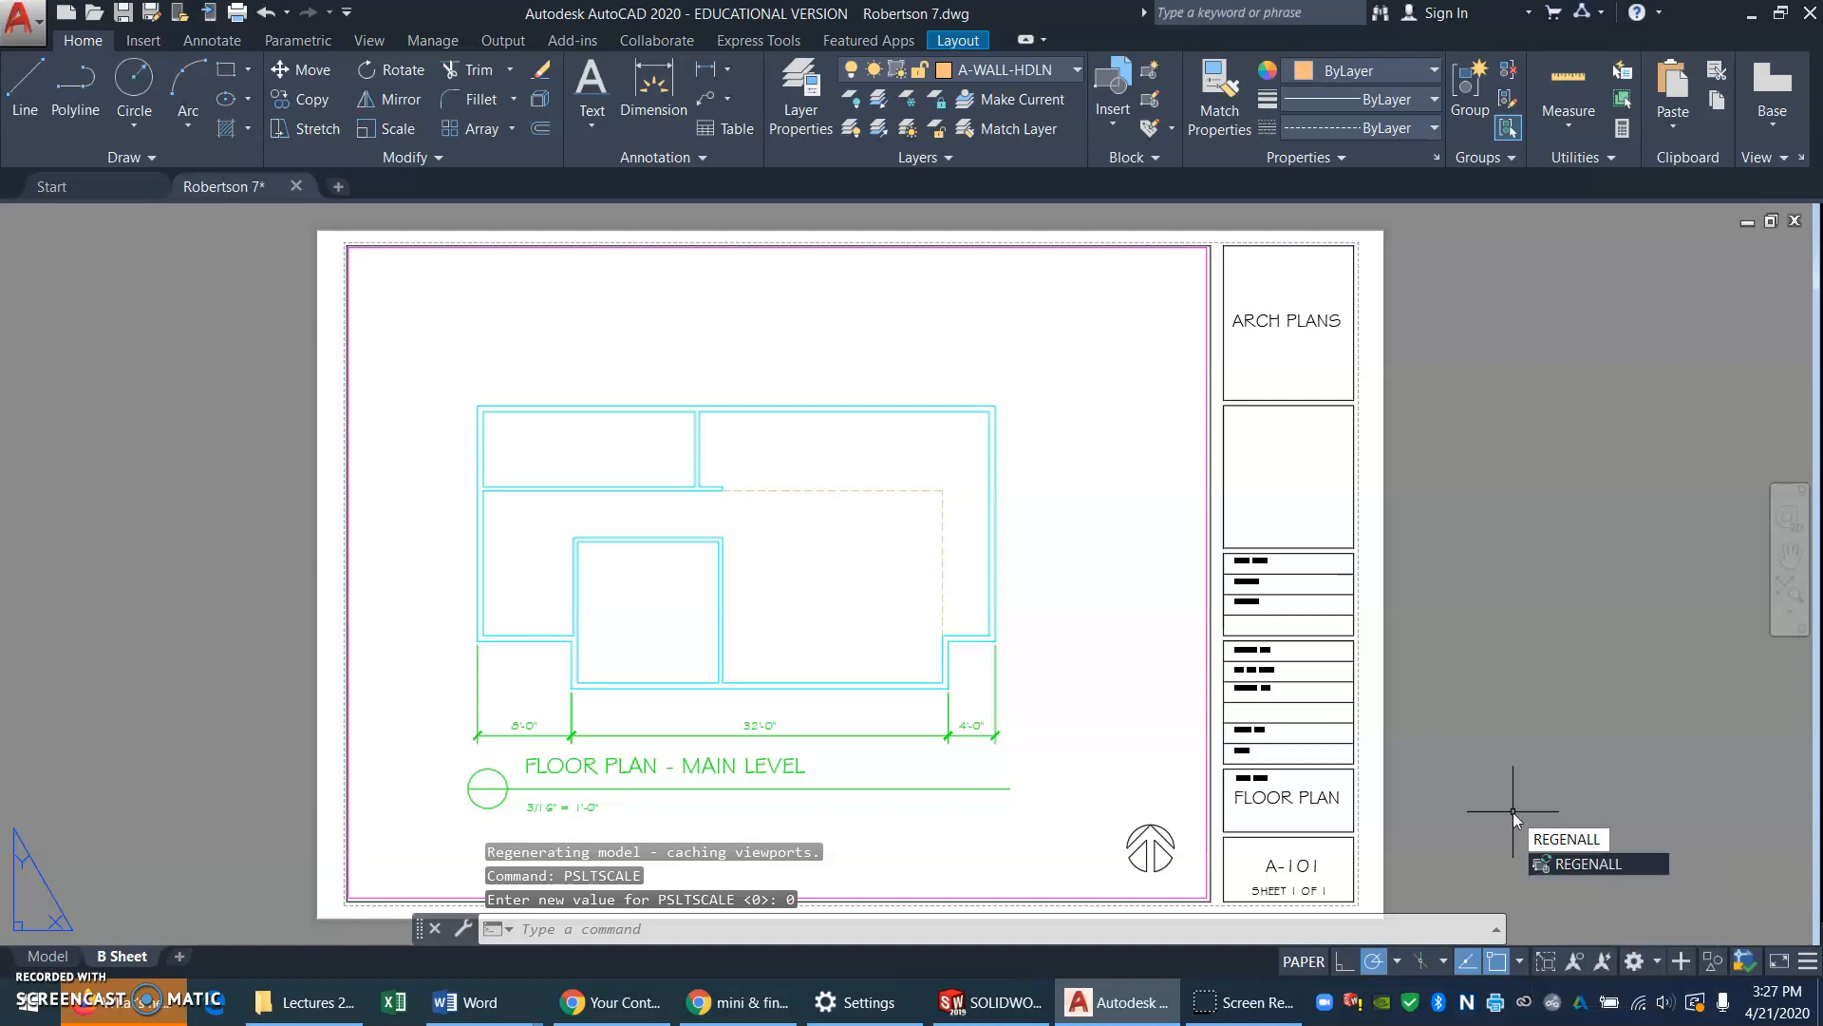
{"action": "key", "text": "Return"}
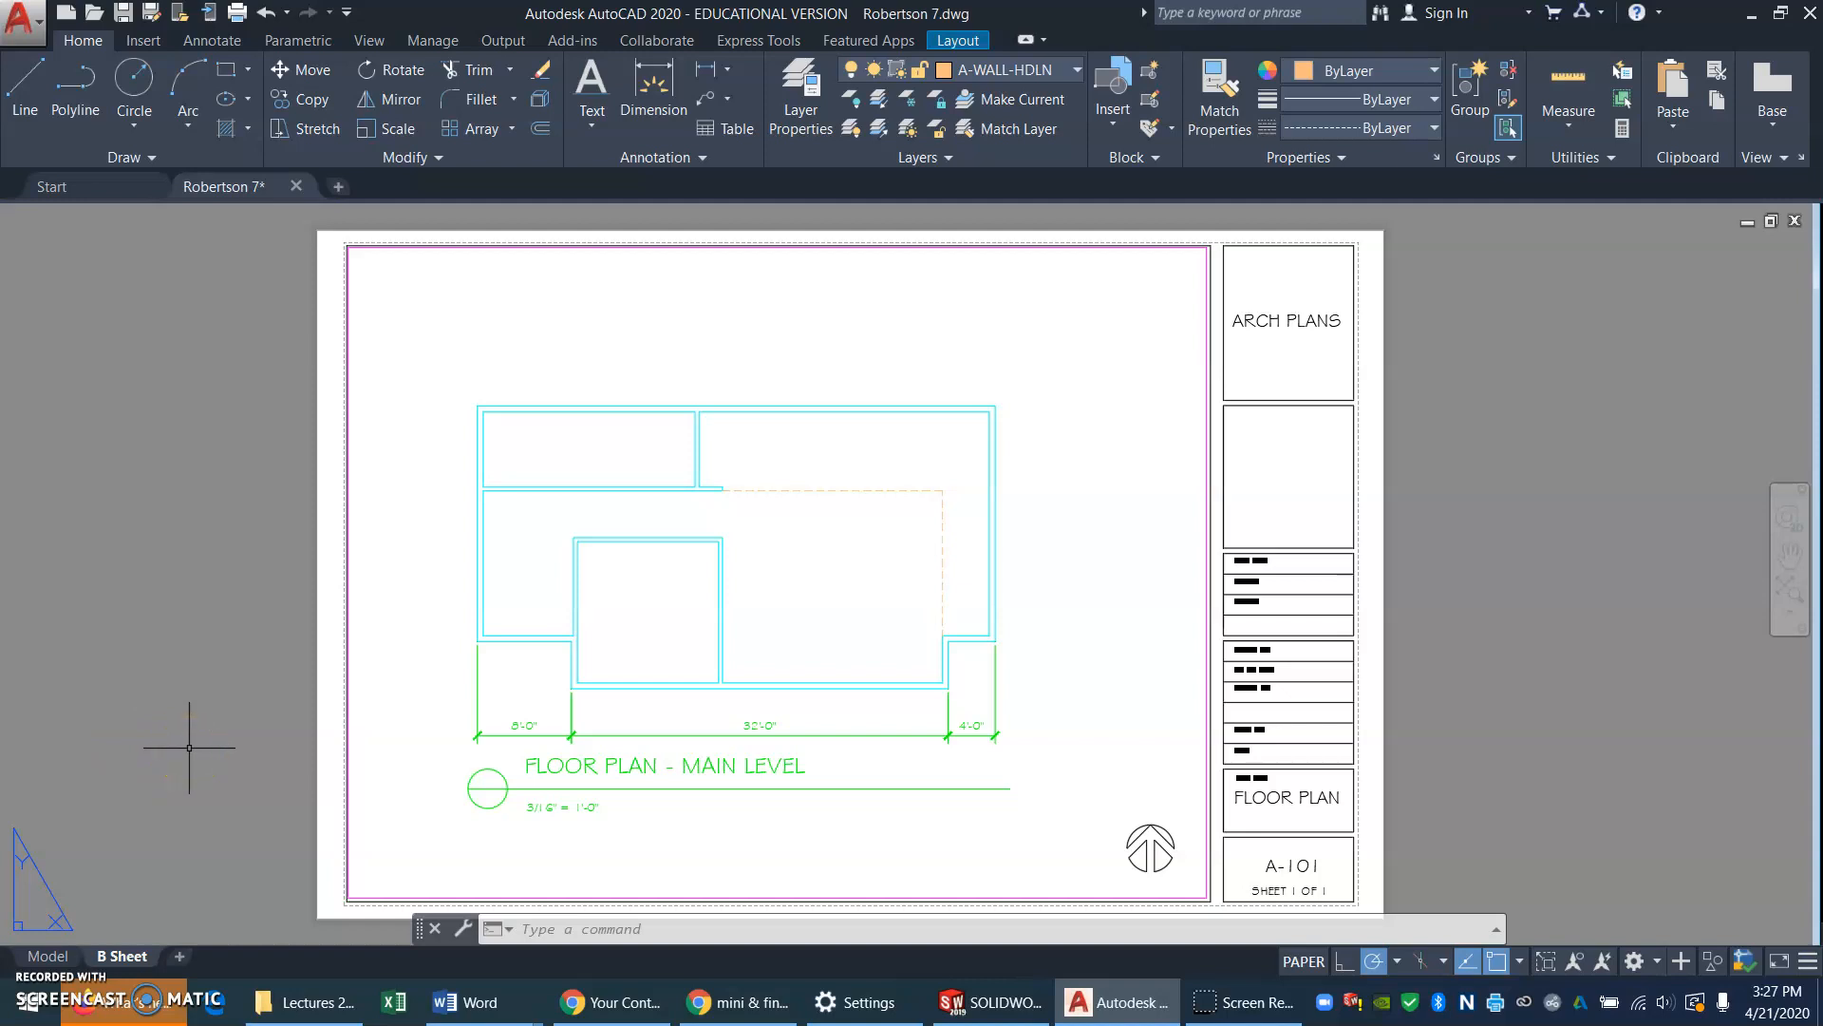
Compare how the dashed wall lines appear in model space and in the B Sheet layout
{"action": "left_click", "coordinate": [52, 956]}
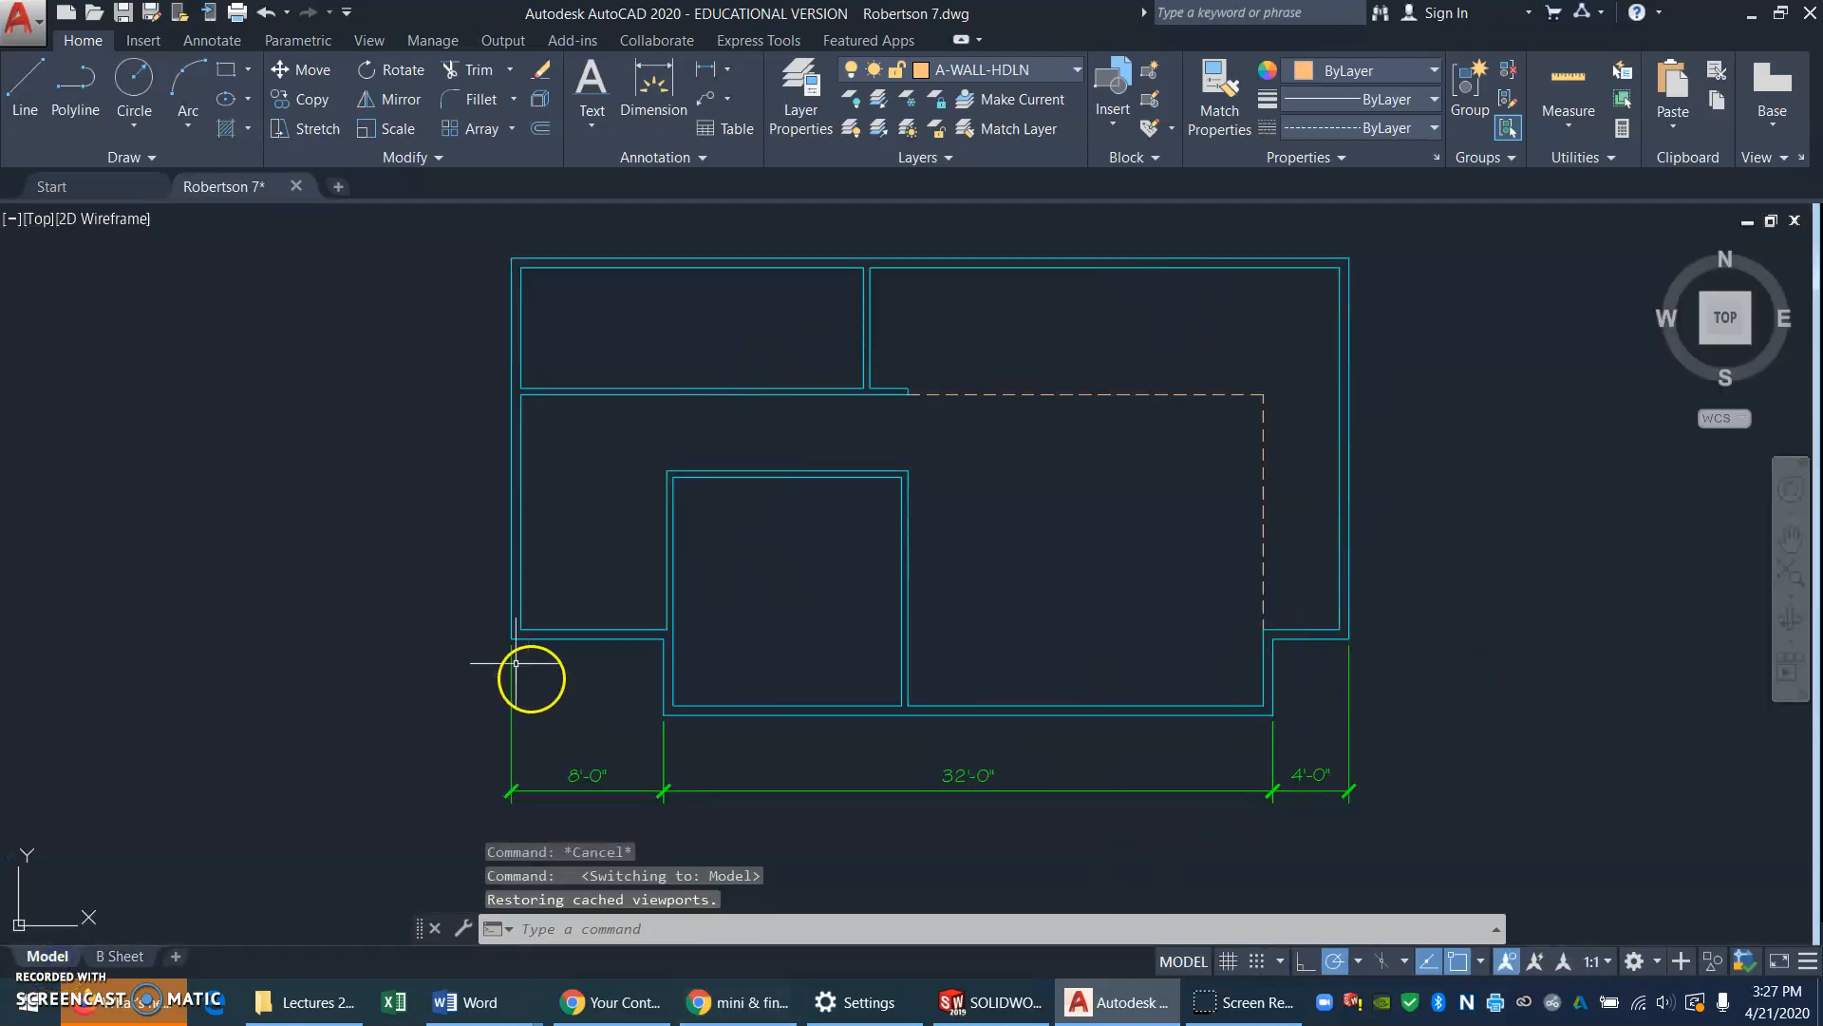
{"action": "mouse_move", "coordinate": [122, 961]}
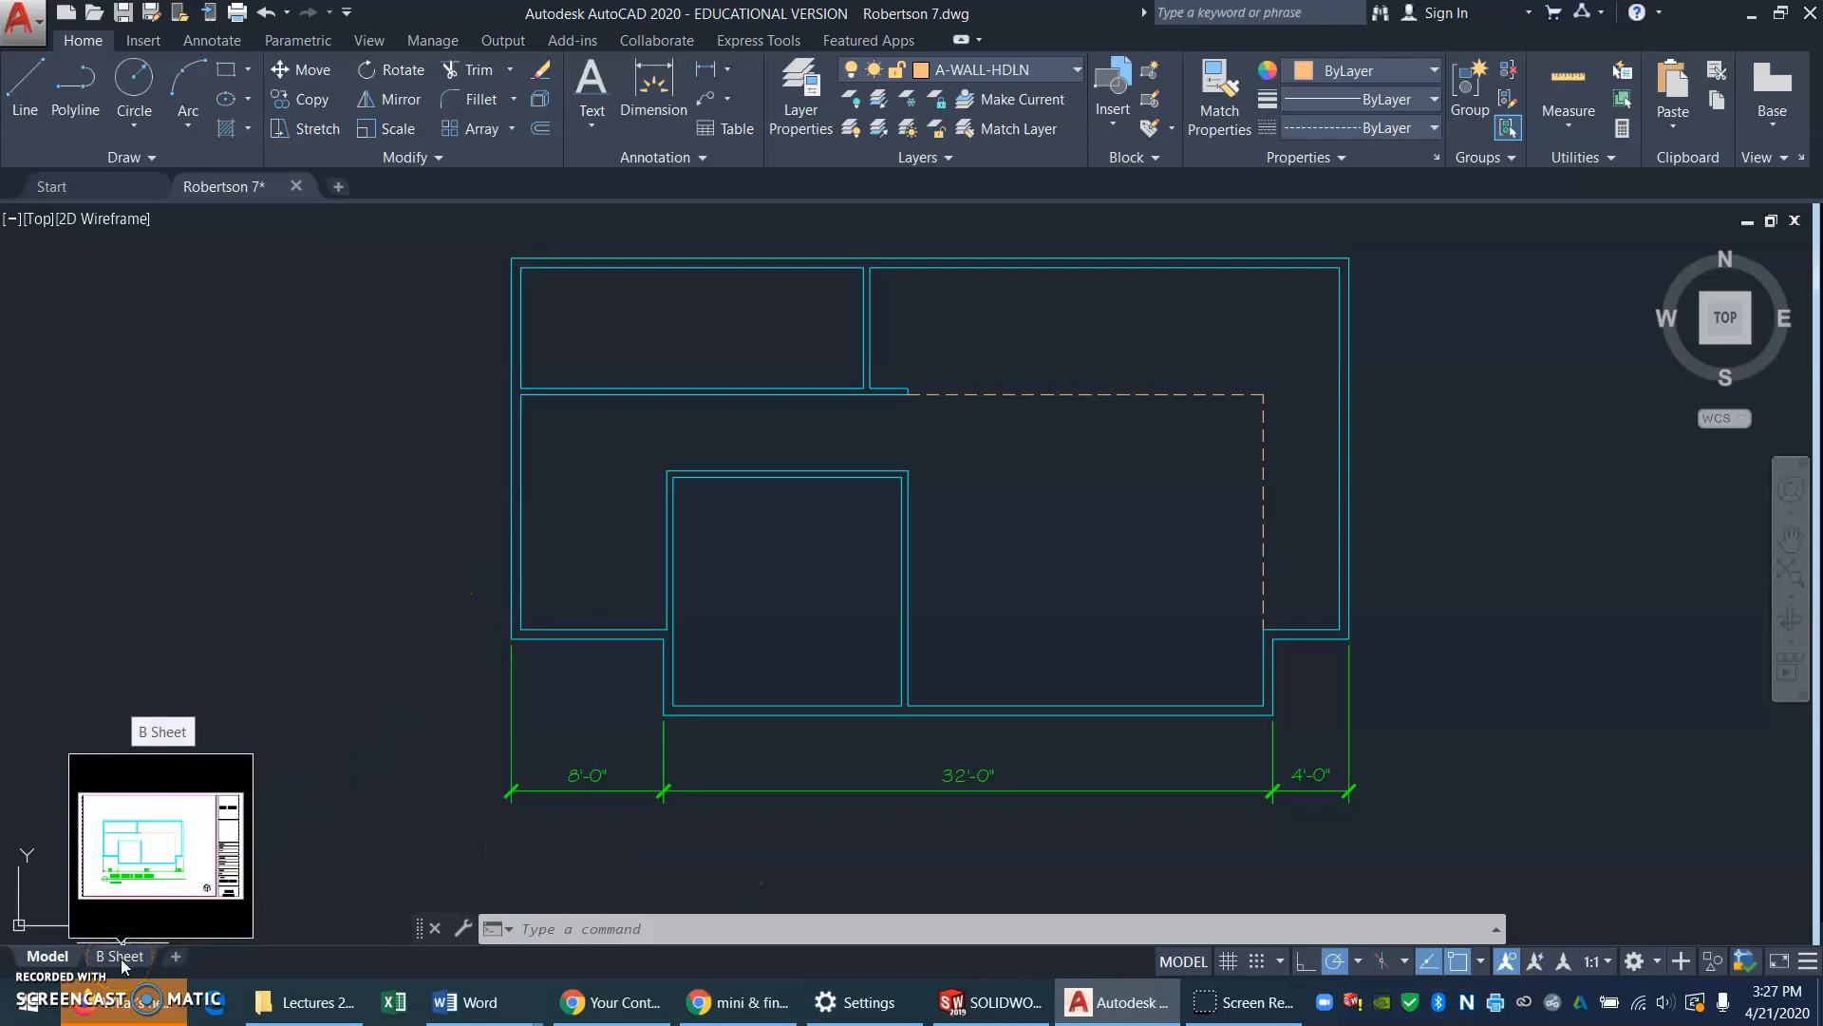
{"action": "left_click", "coordinate": [121, 962]}
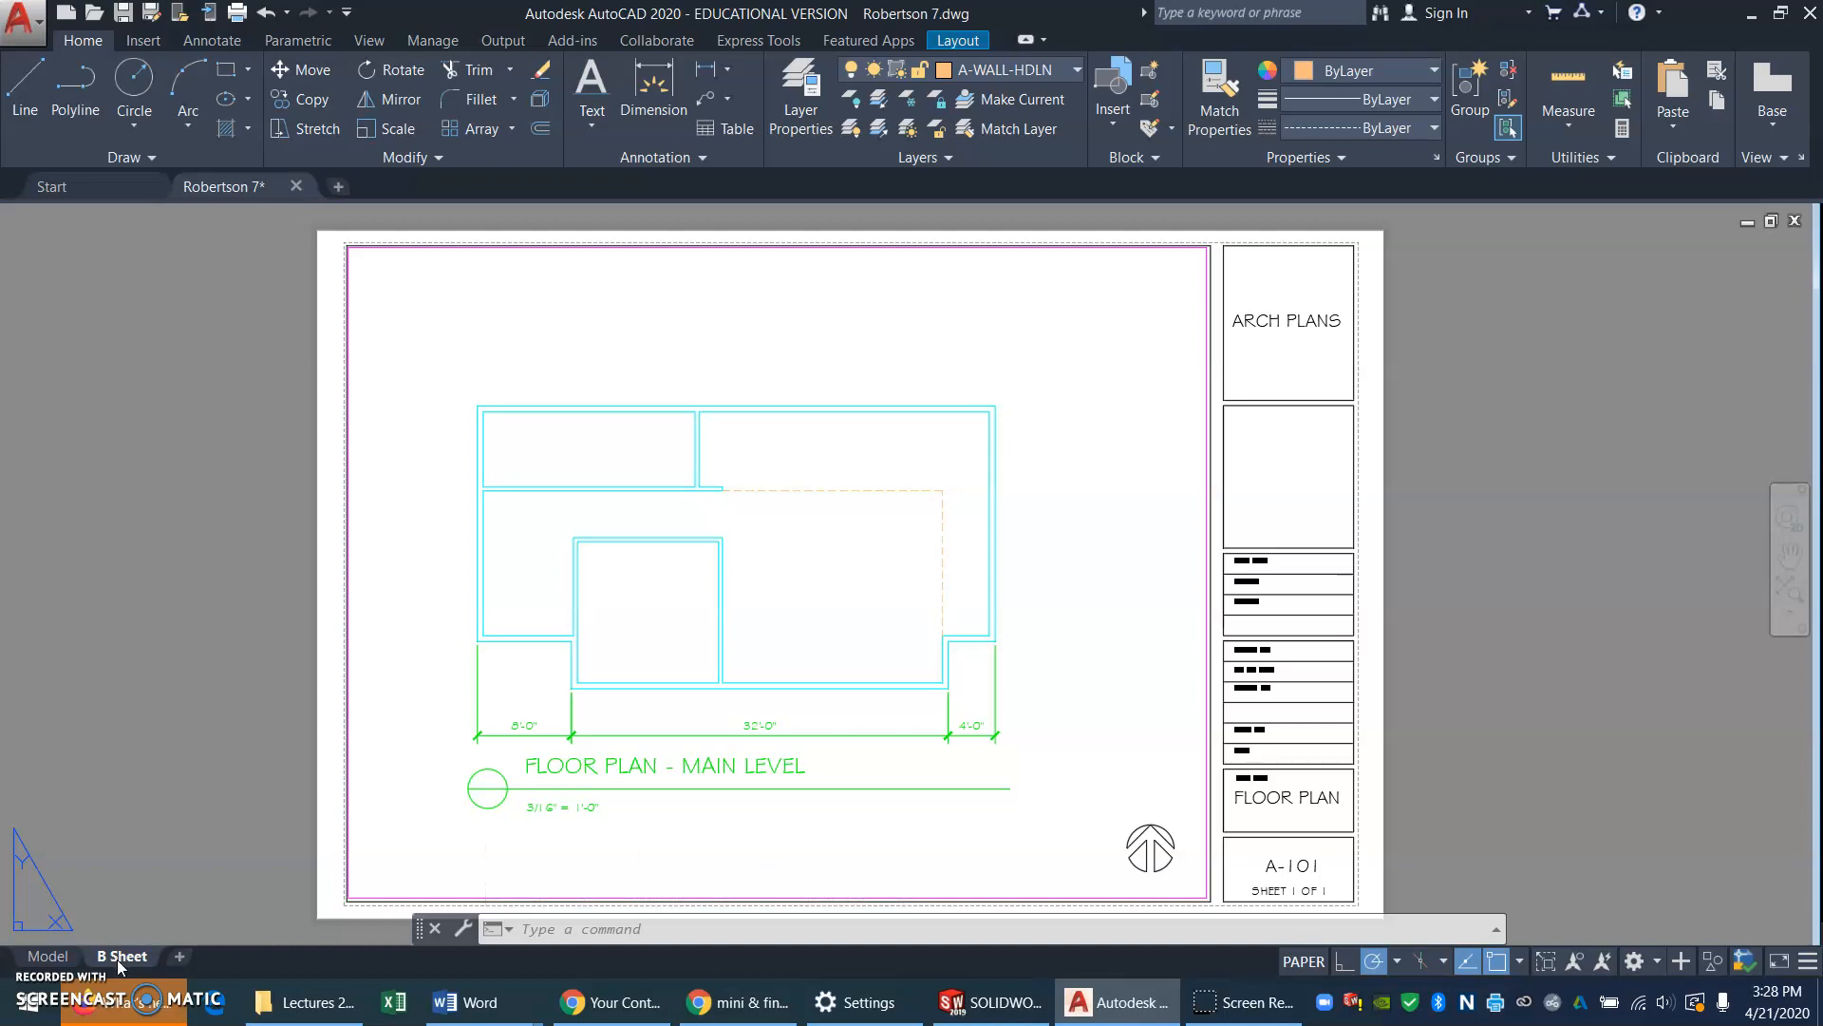
Add a new blank layout after B Sheet and open it
{"action": "left_click", "coordinate": [120, 961]}
{"action": "right_click", "coordinate": [120, 959]}
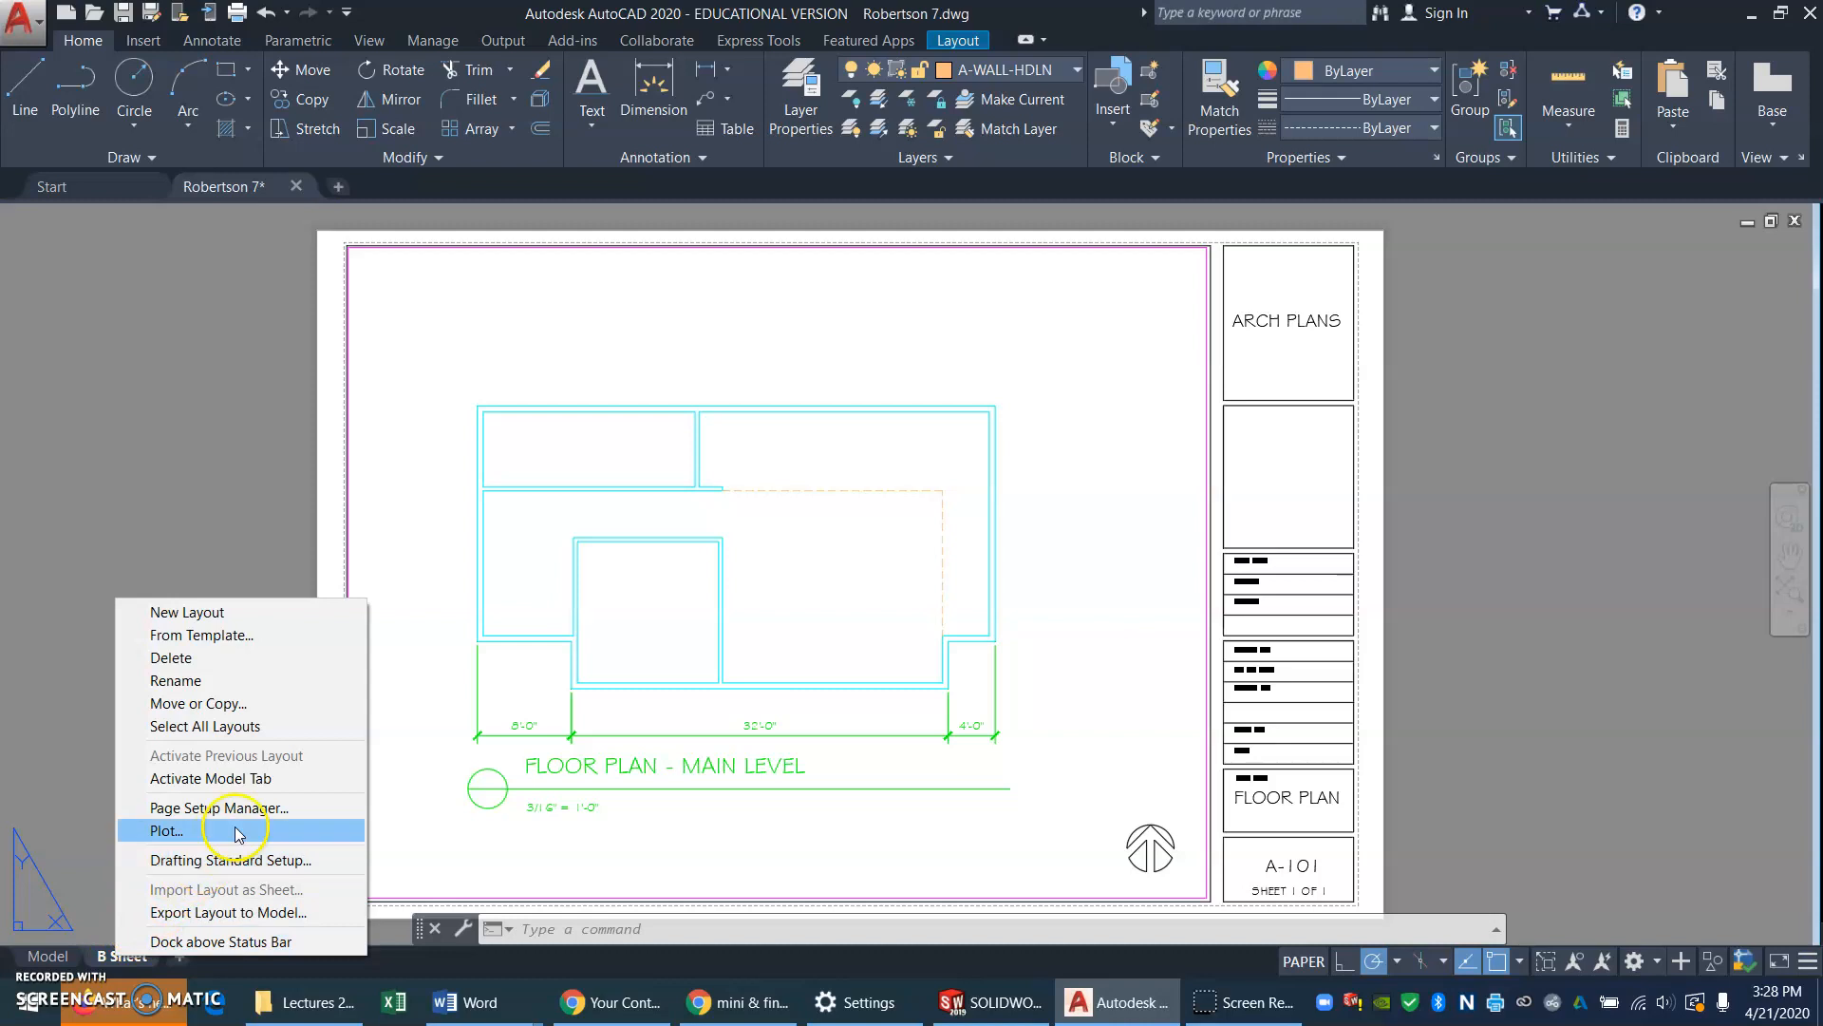
{"action": "left_click", "coordinate": [242, 611]}
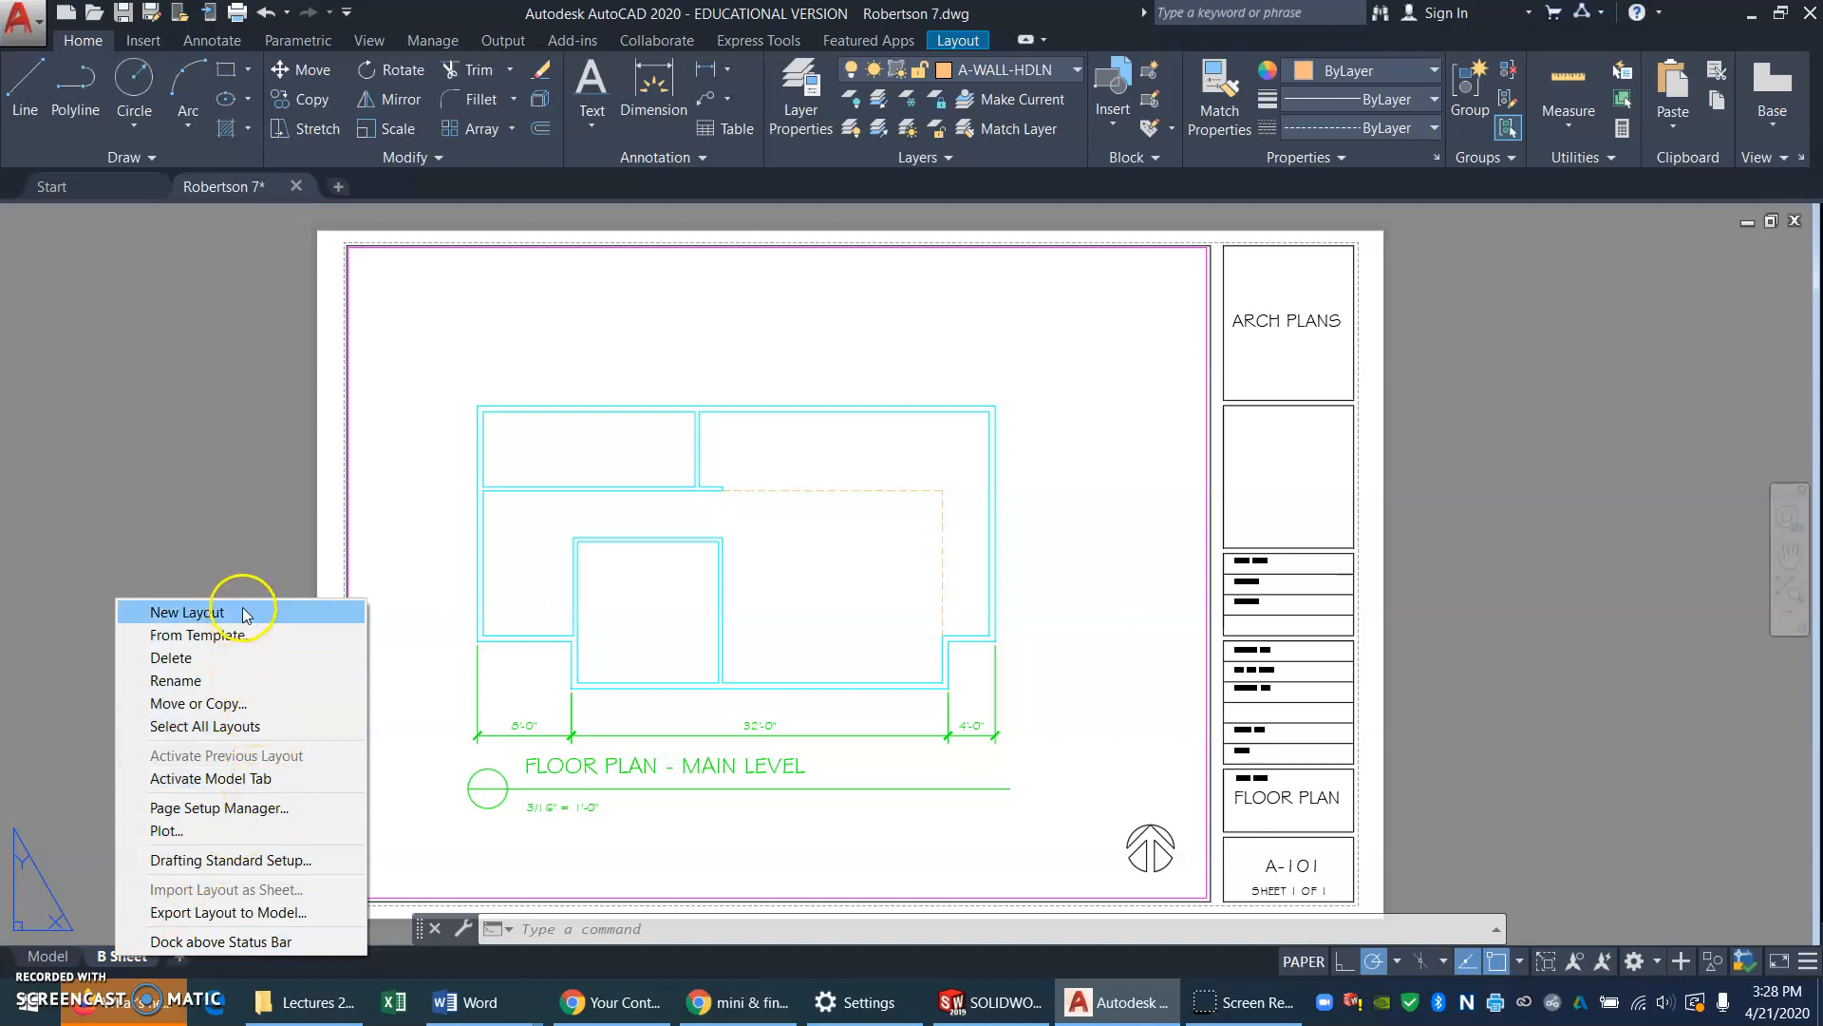
{"action": "left_click", "coordinate": [203, 956]}
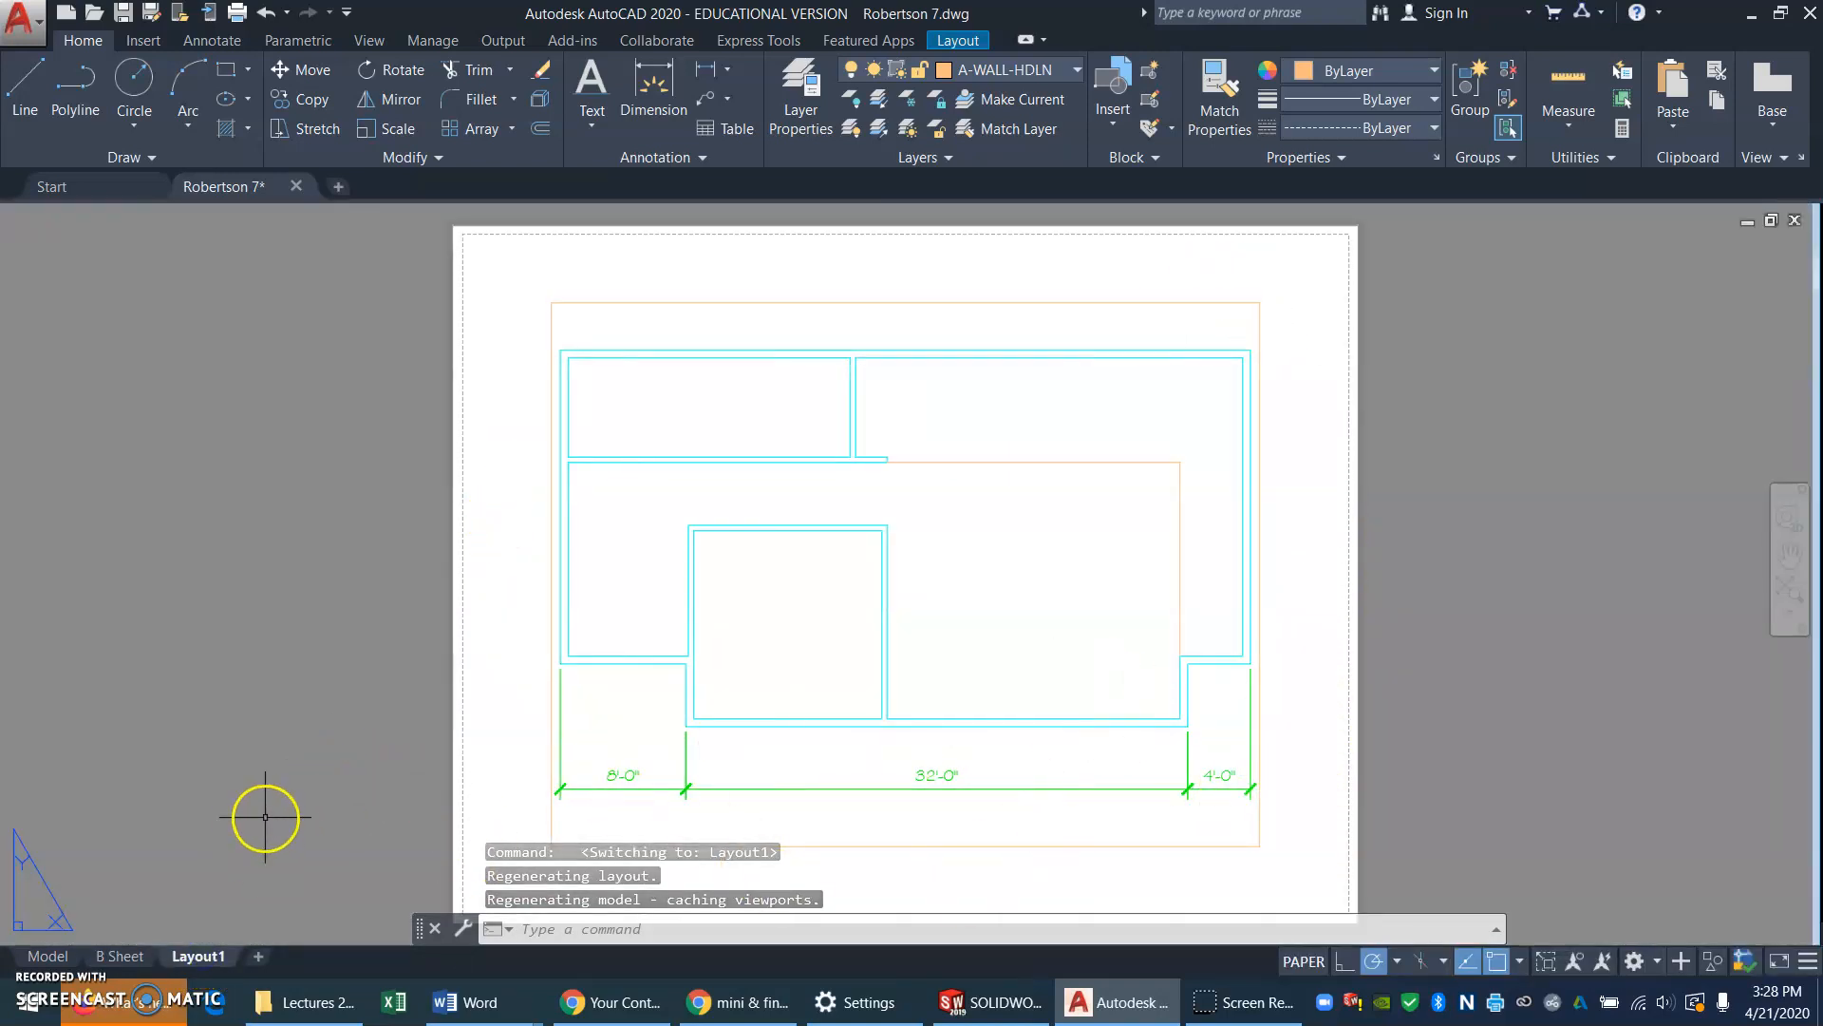
Delete the blank Layout1 from the drawing
{"action": "right_click", "coordinate": [195, 957]}
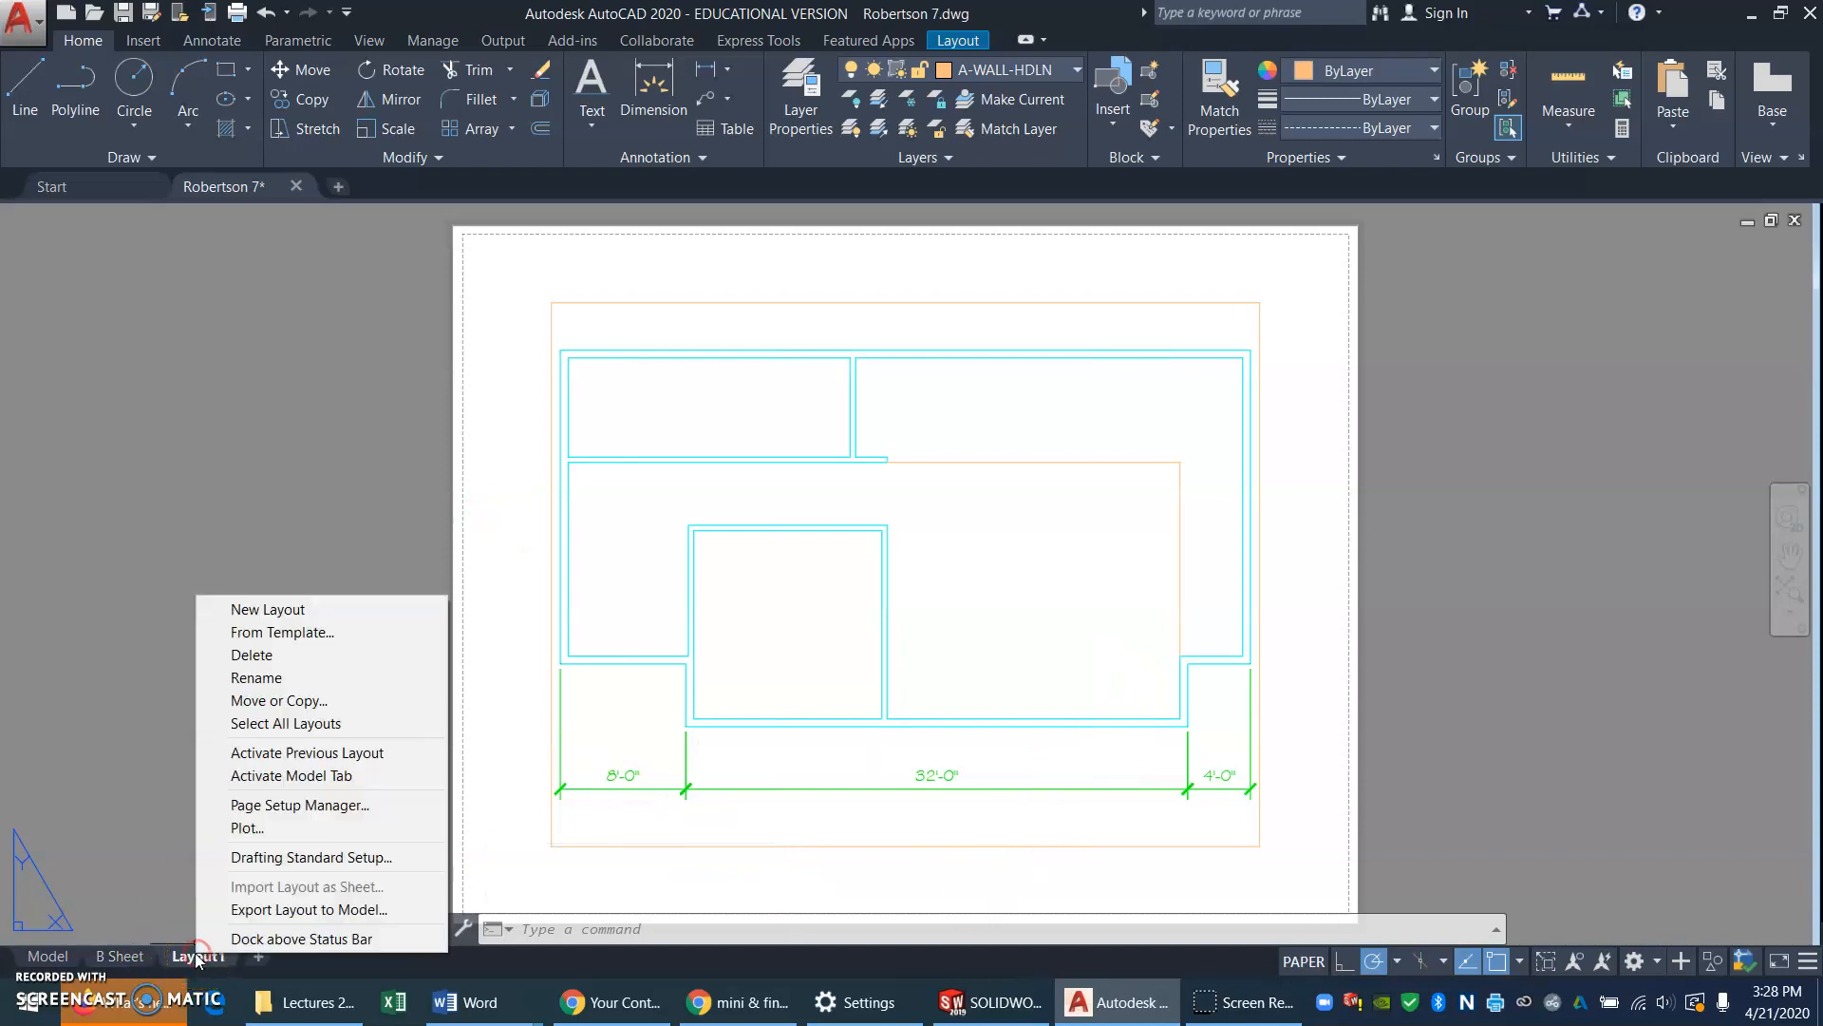
{"action": "left_click", "coordinate": [342, 656]}
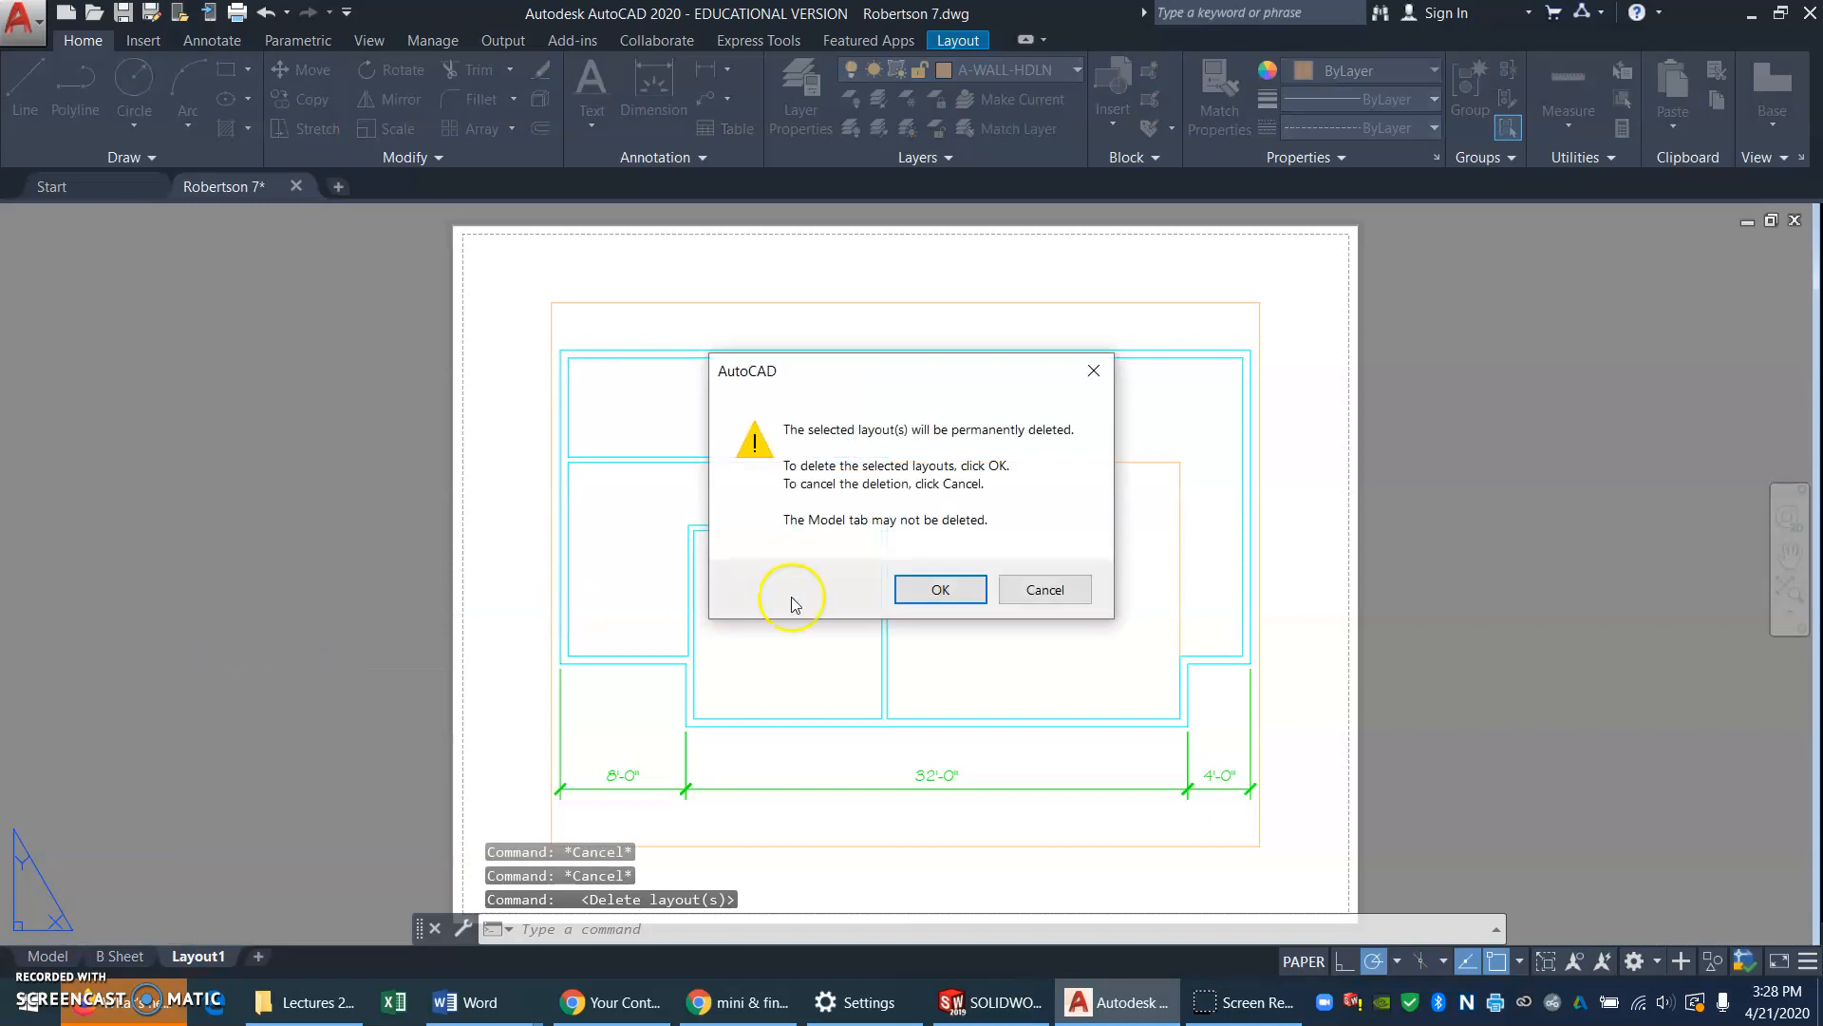
{"action": "left_click", "coordinate": [957, 597]}
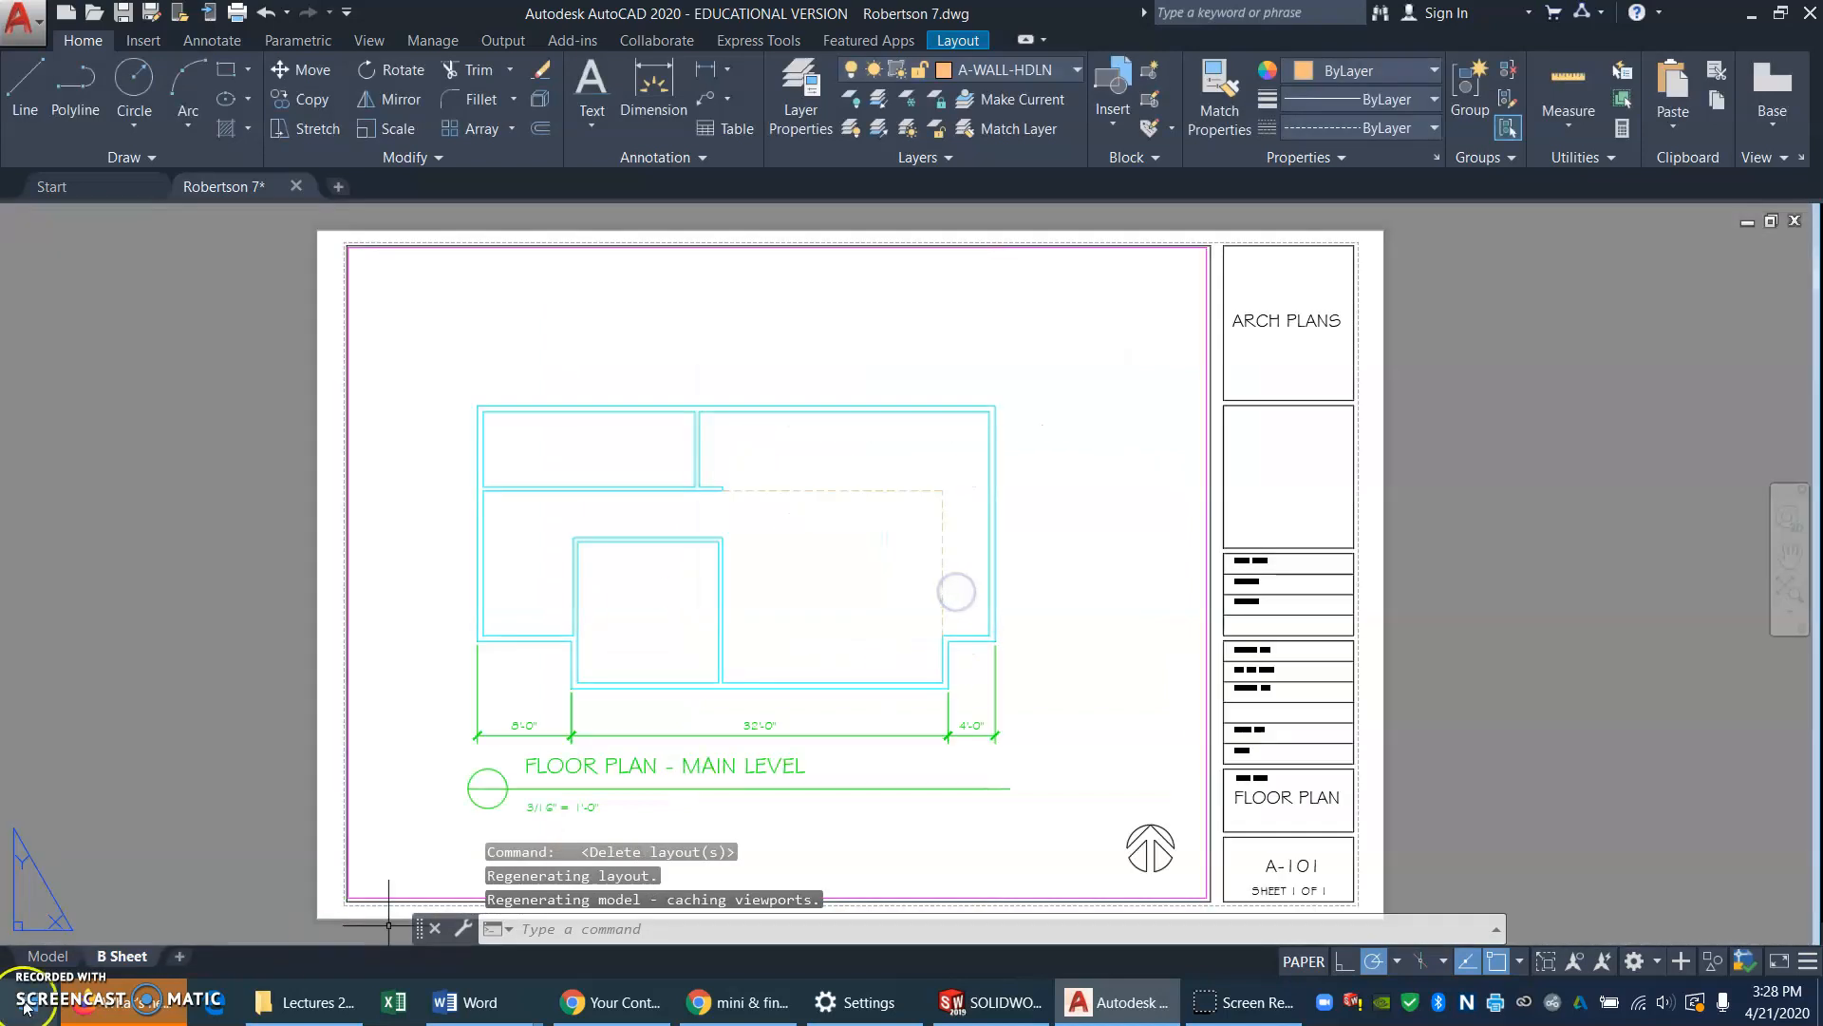
Create a copy of the B Sheet layout and place it at the end of the layouts
{"action": "right_click", "coordinate": [112, 962]}
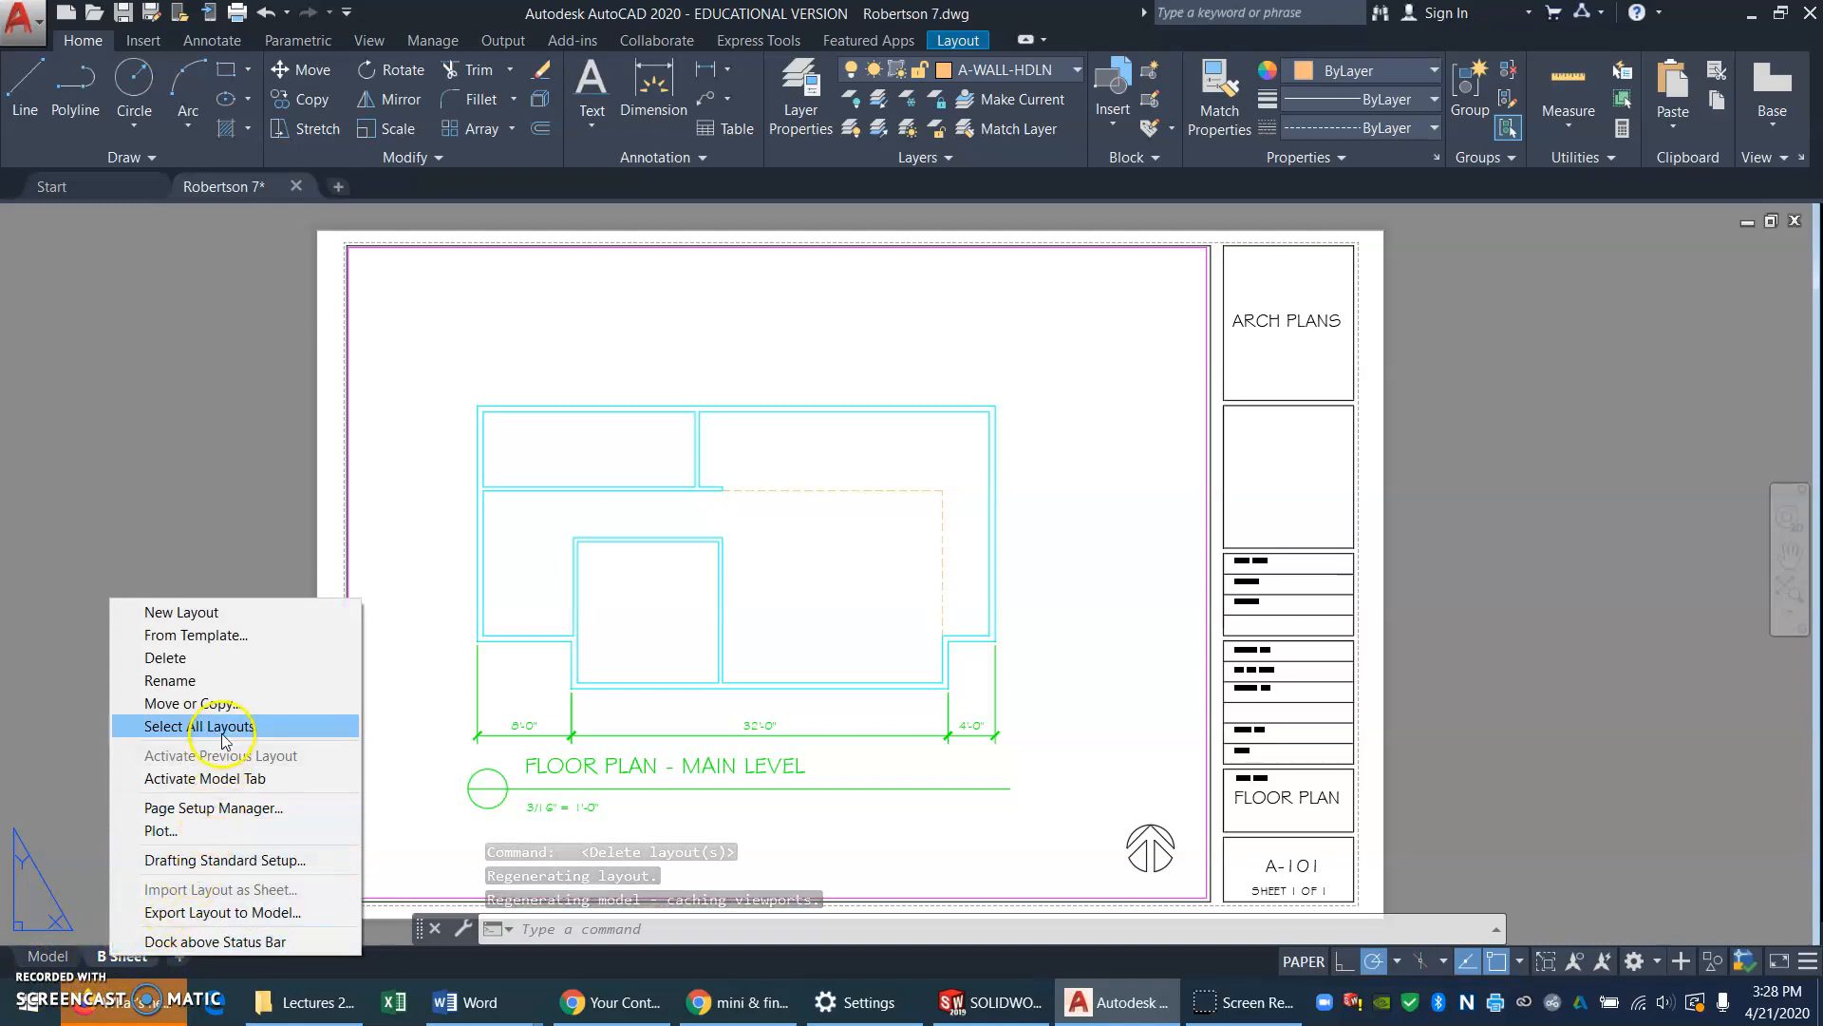
{"action": "left_click", "coordinate": [262, 703]}
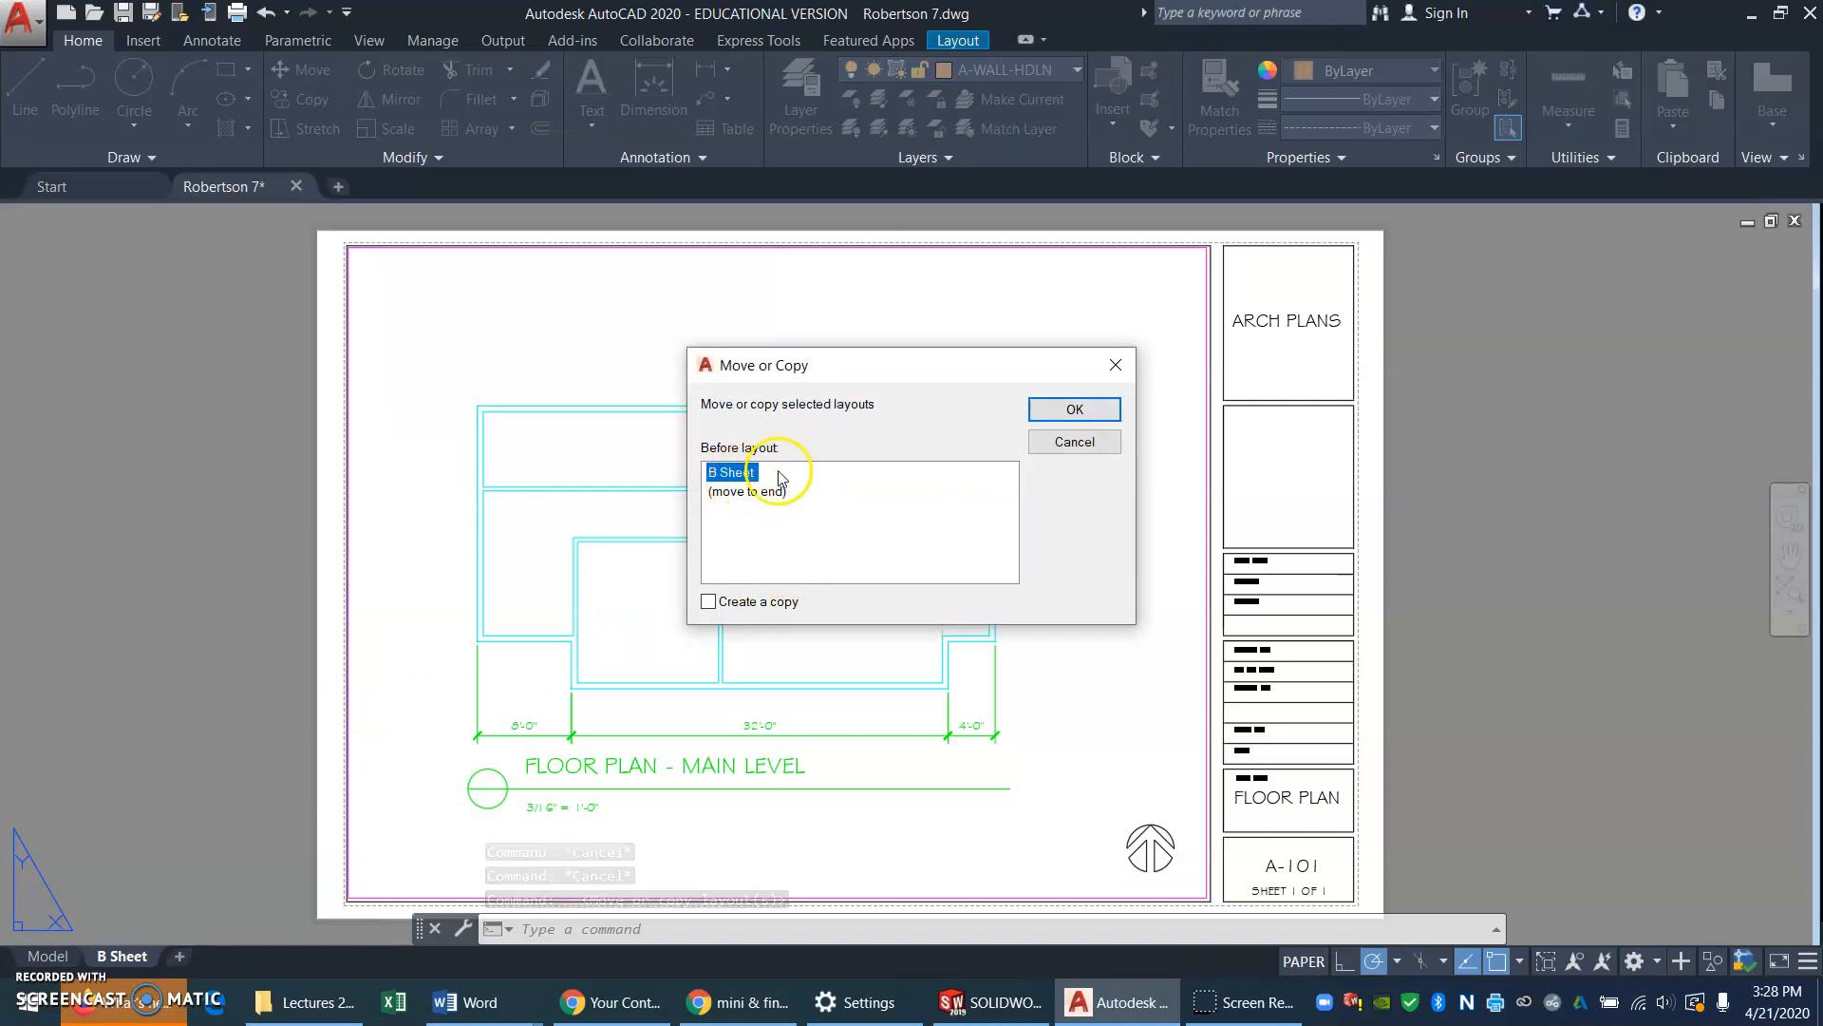
{"action": "left_click", "coordinate": [708, 602]}
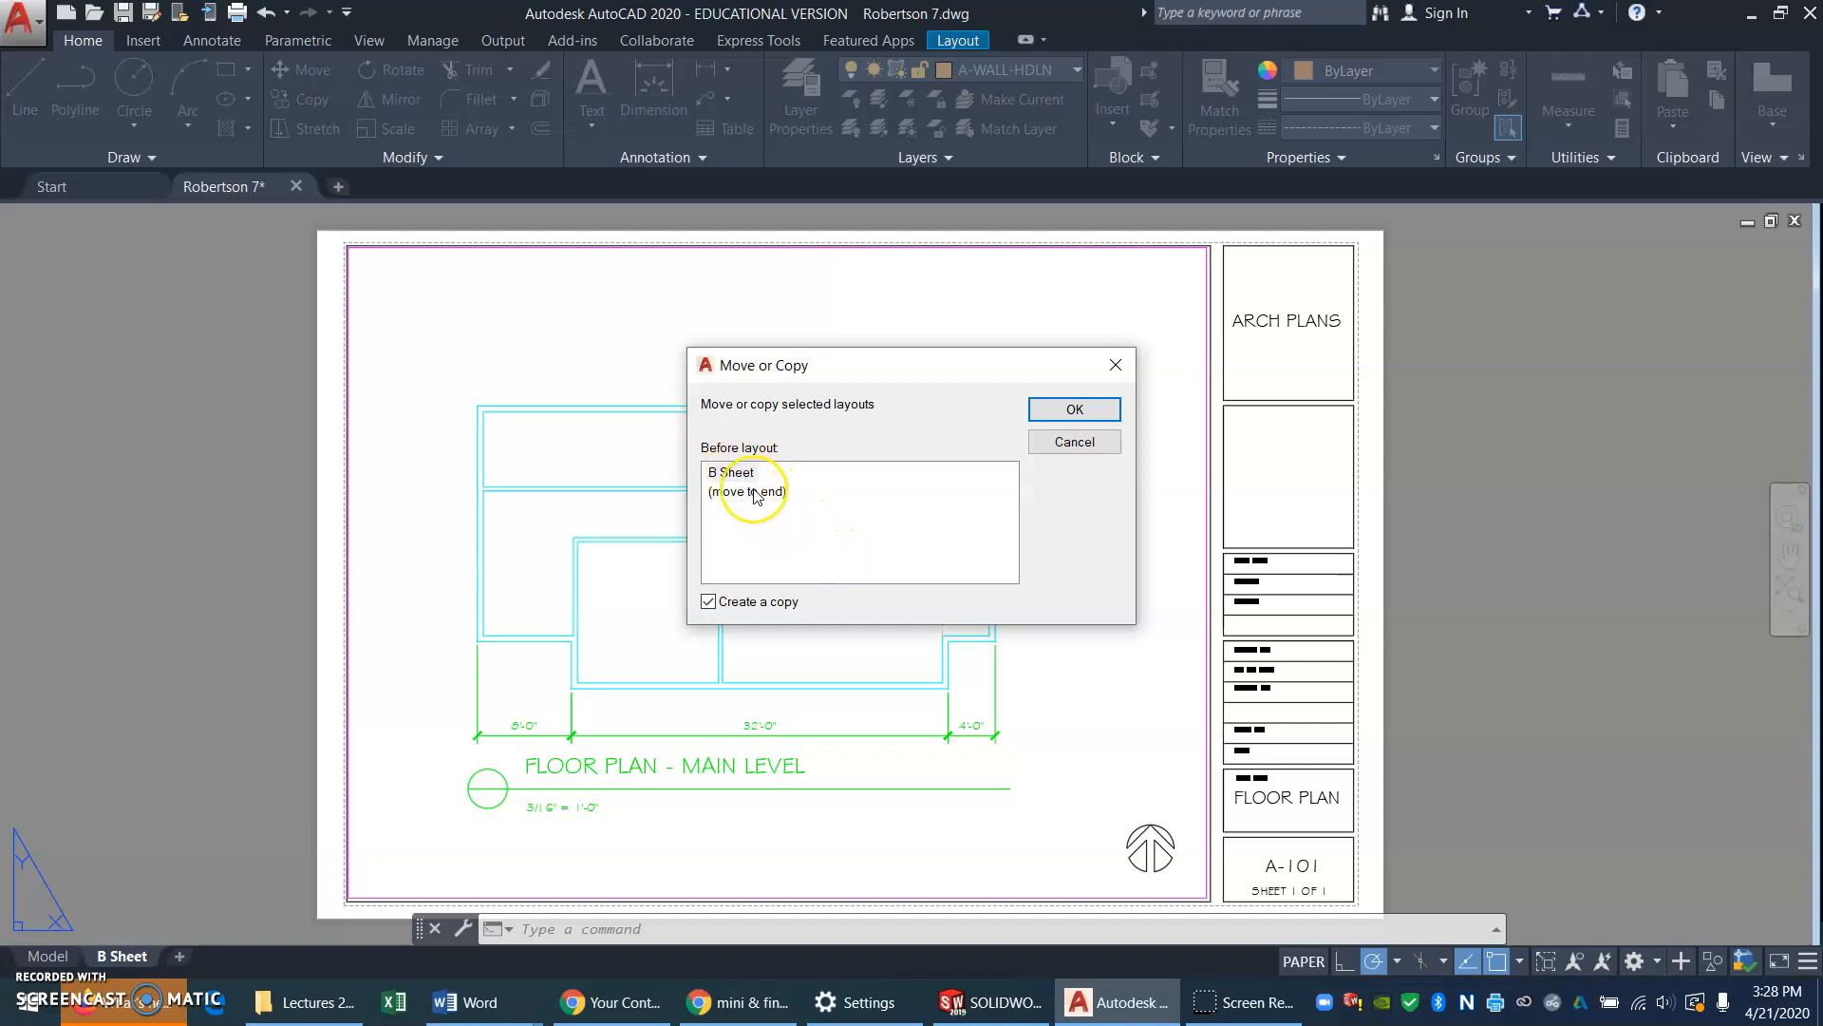
{"action": "left_click", "coordinate": [750, 492]}
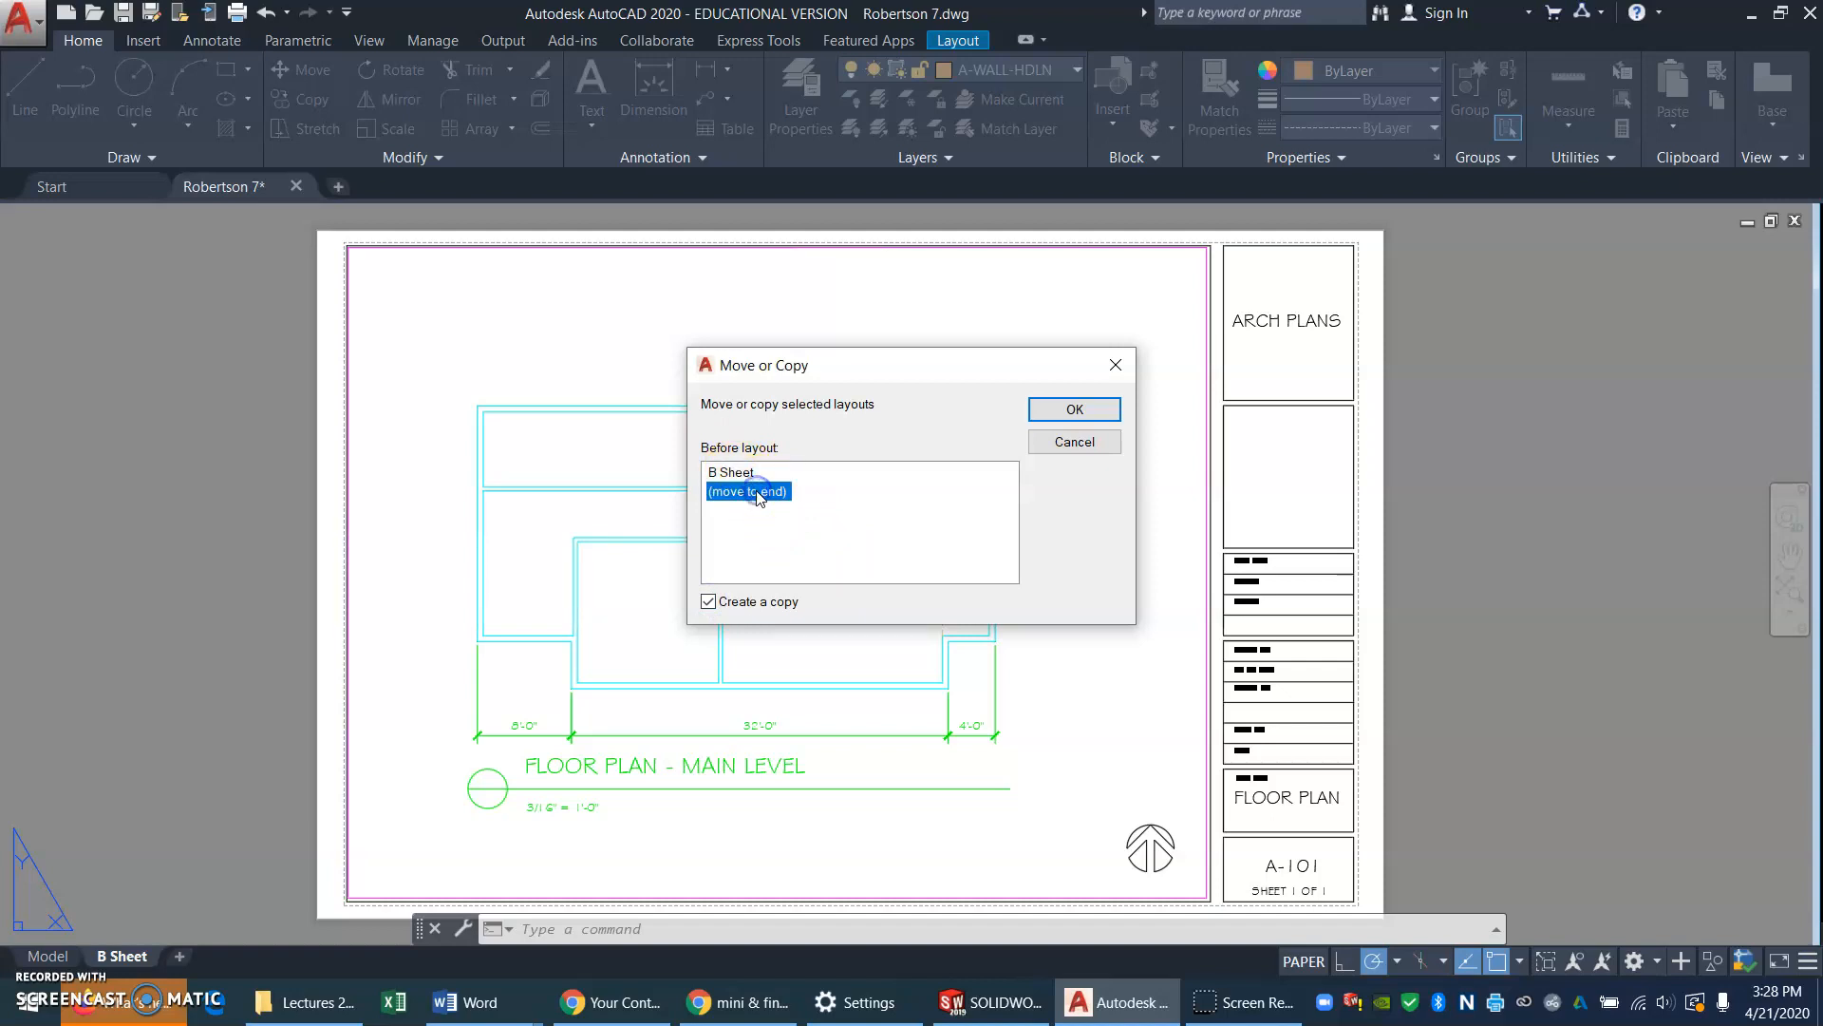
{"action": "left_click", "coordinate": [1083, 414]}
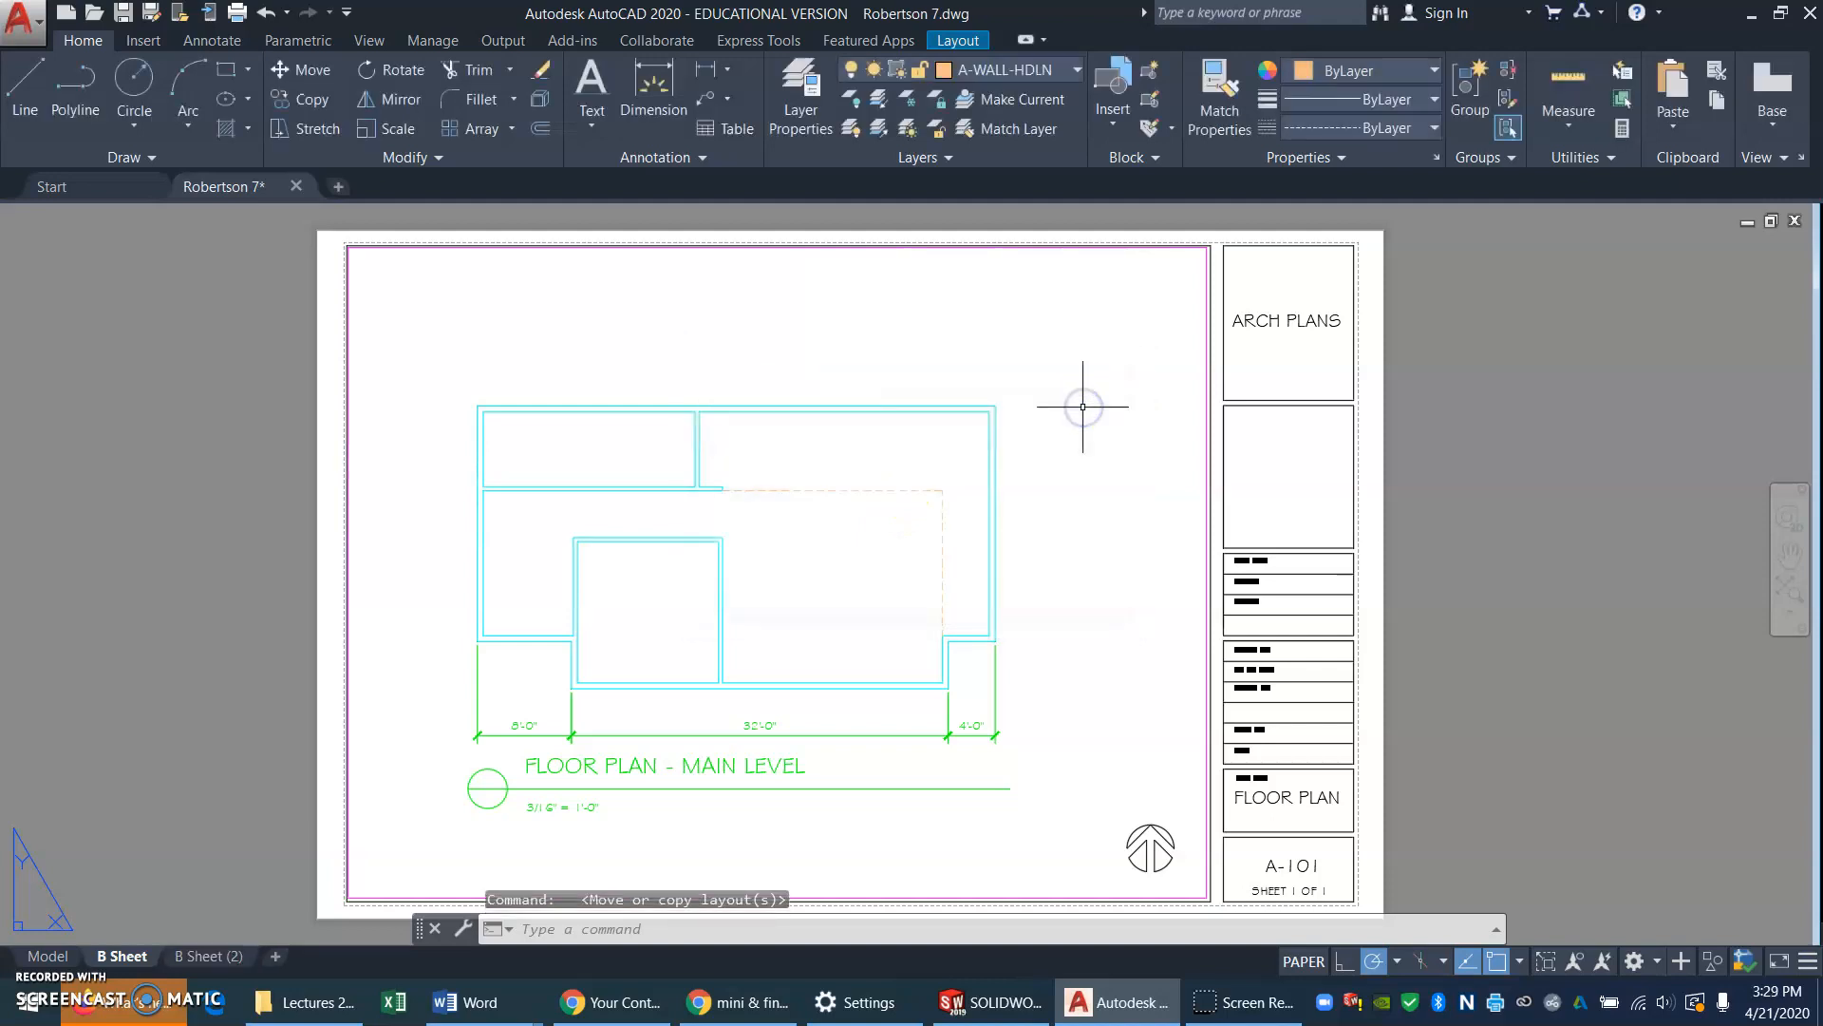
In the B Sheet (2) layout, pan the floor plan slightly up and to the right inside its viewport, then return to paper space
{"action": "left_click", "coordinate": [205, 955]}
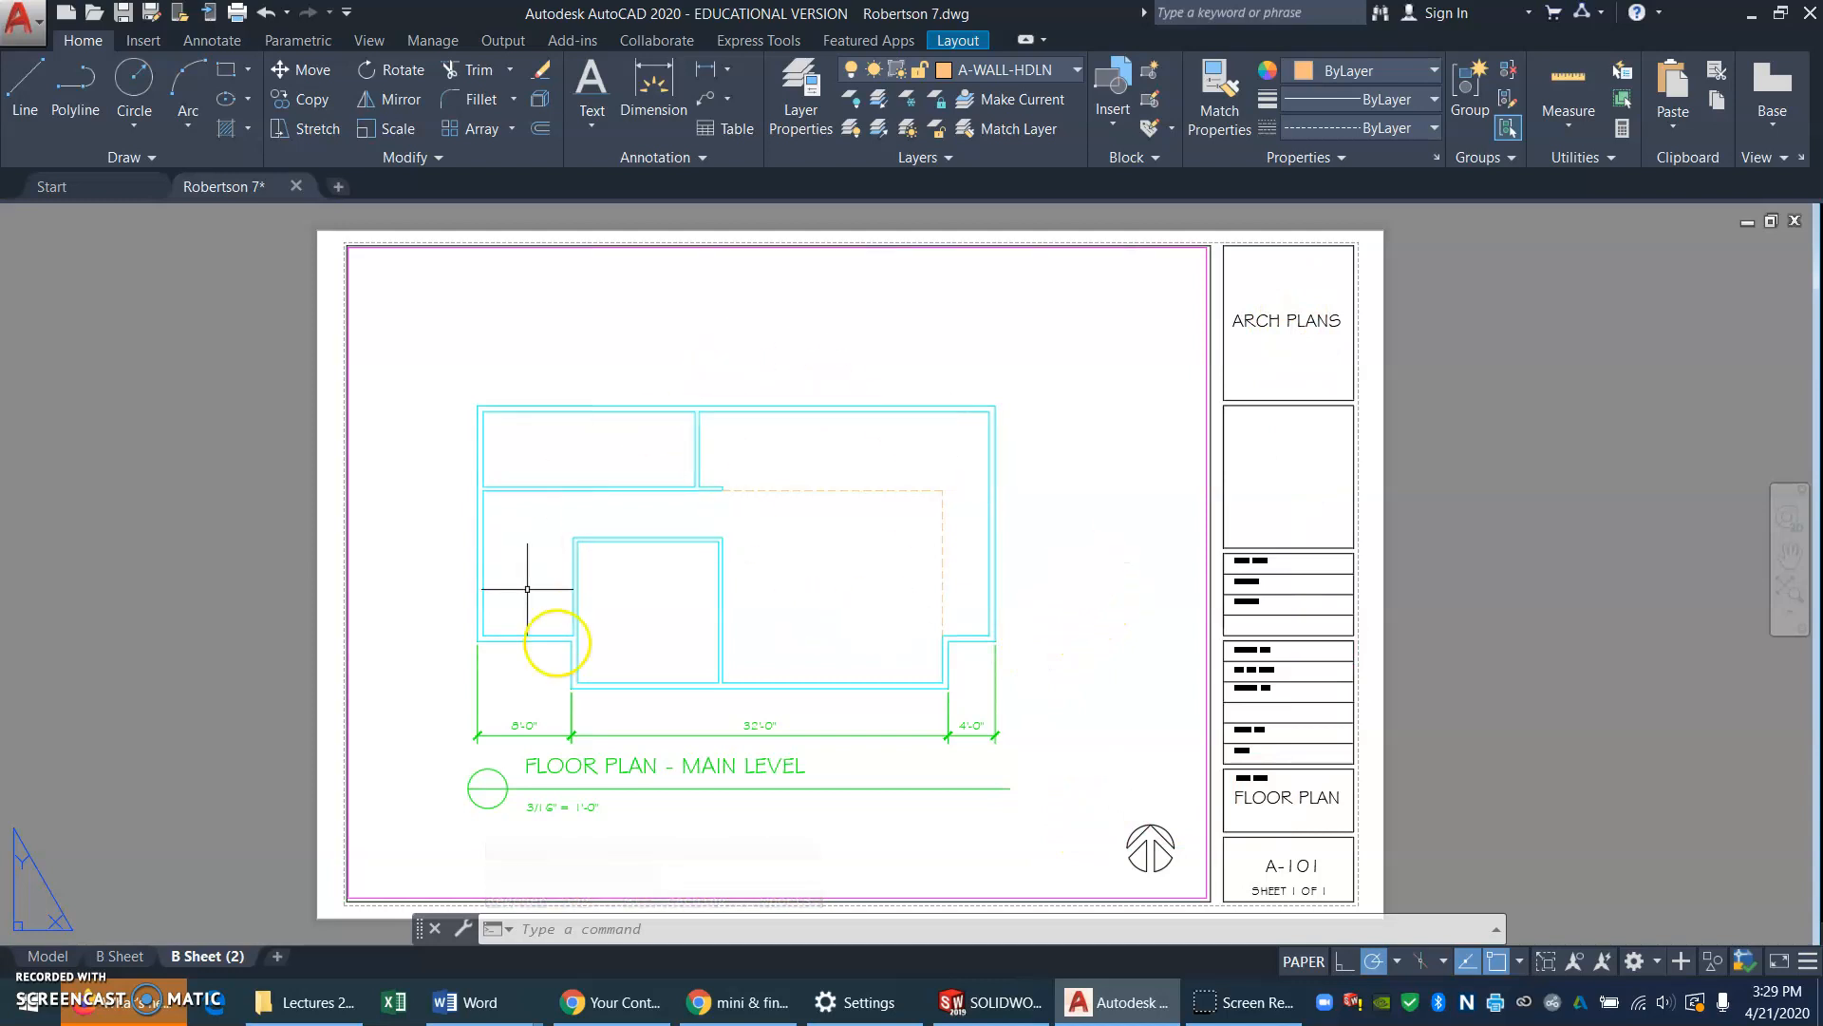
{"action": "double_click", "coordinate": [791, 596]}
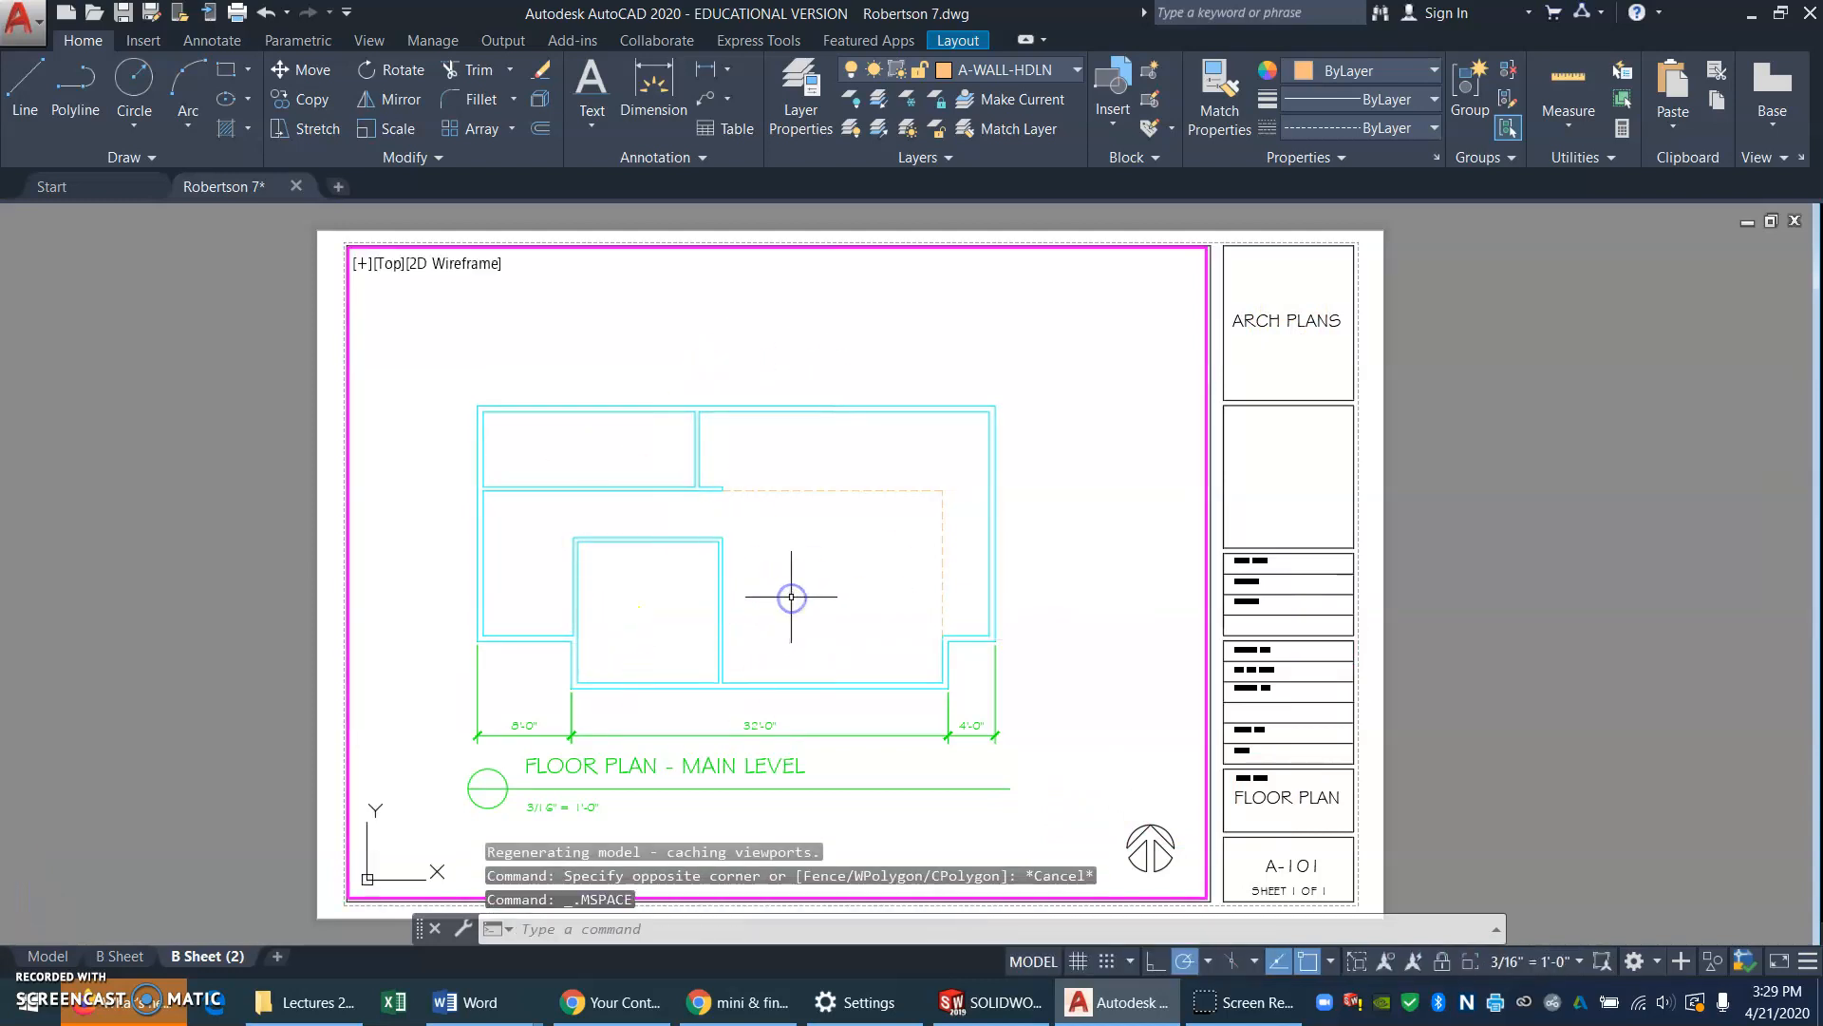
{"action": "type", "text": "p"}
{"action": "key", "text": "Return"}
{"action": "left_click_drag", "start_coordinate": [1087, 542], "coordinate": [1119, 504]}
{"action": "mouse_move", "coordinate": [663, 537]}
{"action": "left_mouse_down"}
{"action": "mouse_move", "coordinate": [666, 522]}
{"action": "mouse_move", "coordinate": [631, 541]}
{"action": "left_mouse_up"}
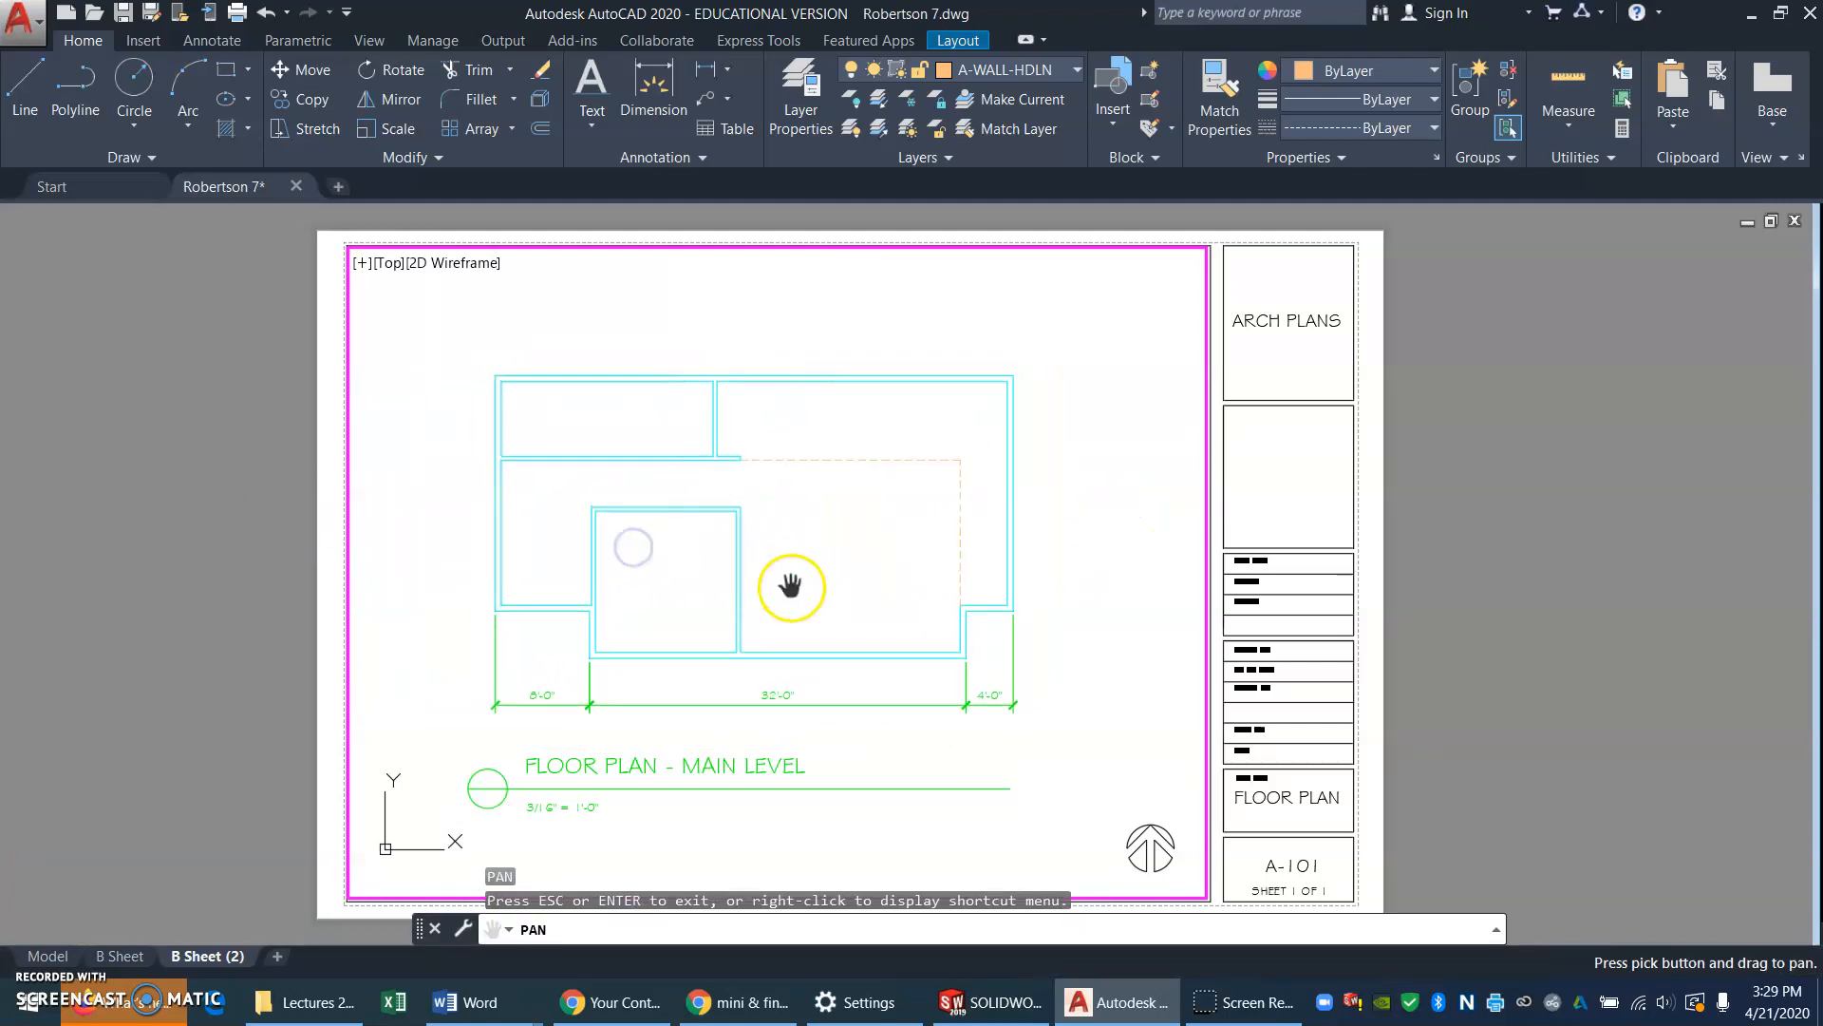
{"action": "key", "text": "Escape"}
{"action": "double_click", "coordinate": [247, 805]}
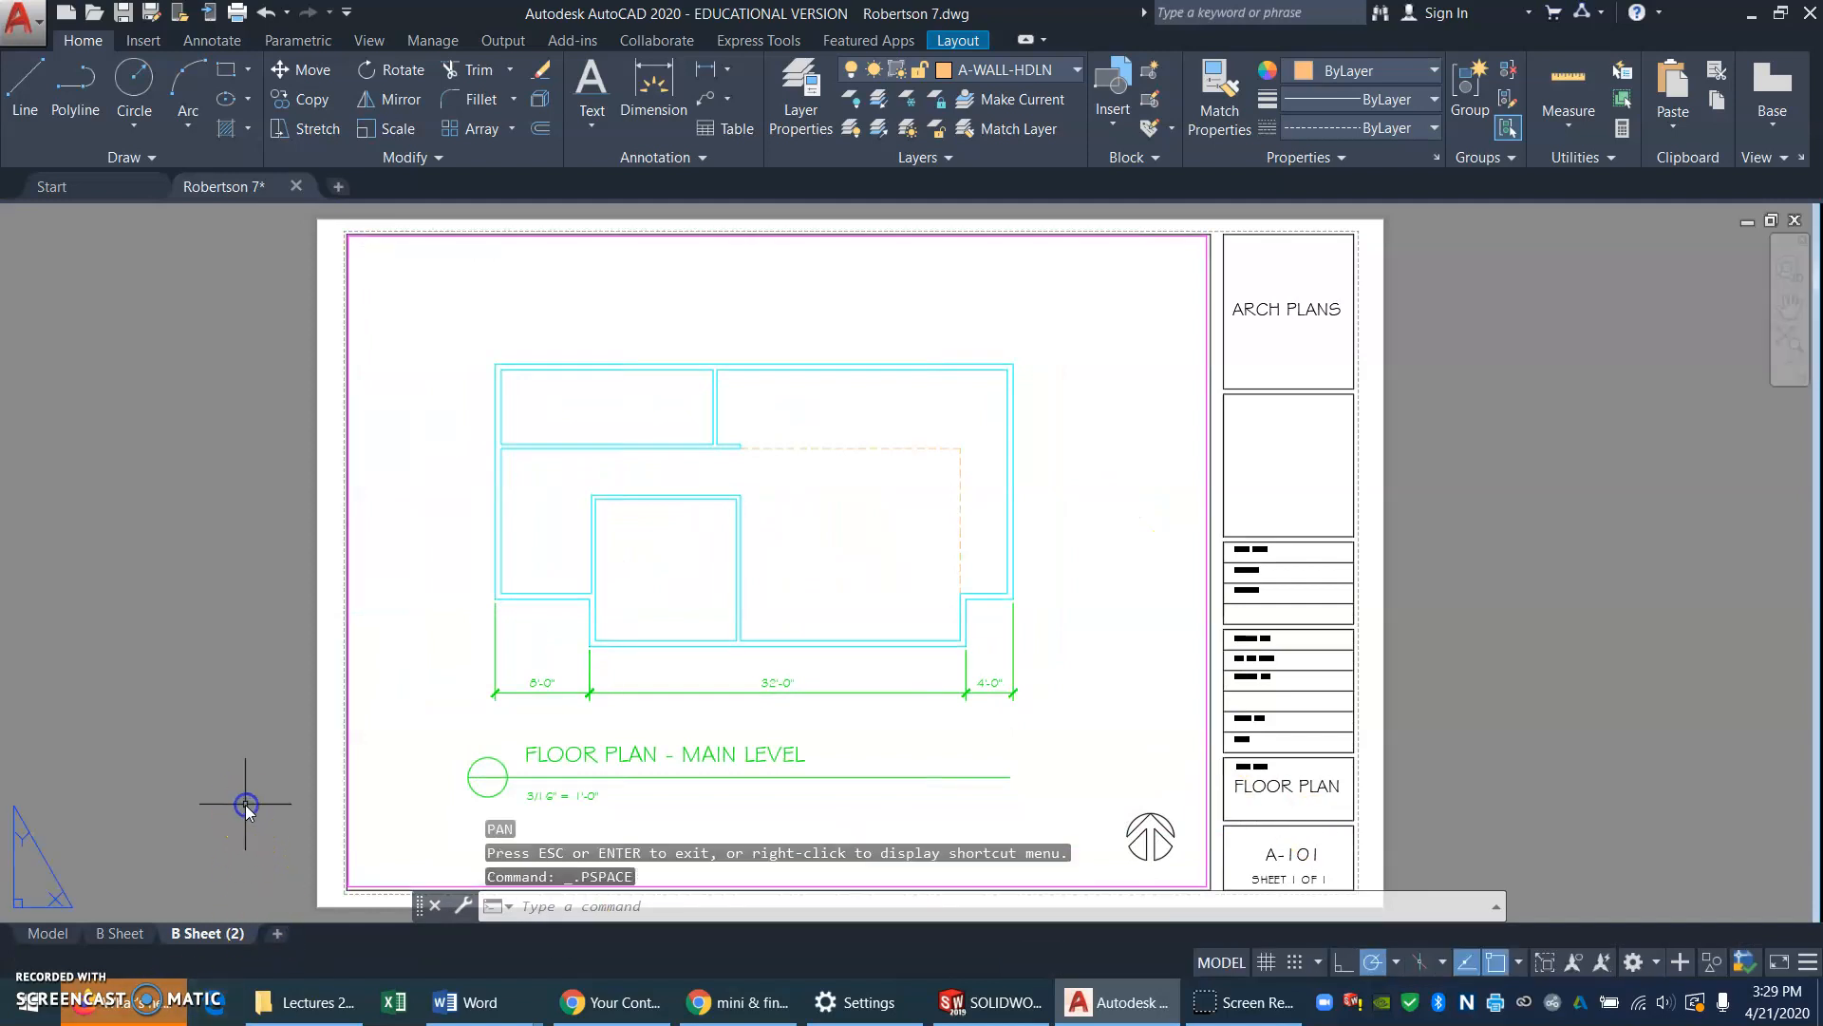
Rename the B Sheet (2) layout as UPPER LEVEL
{"action": "right_click", "coordinate": [212, 959]}
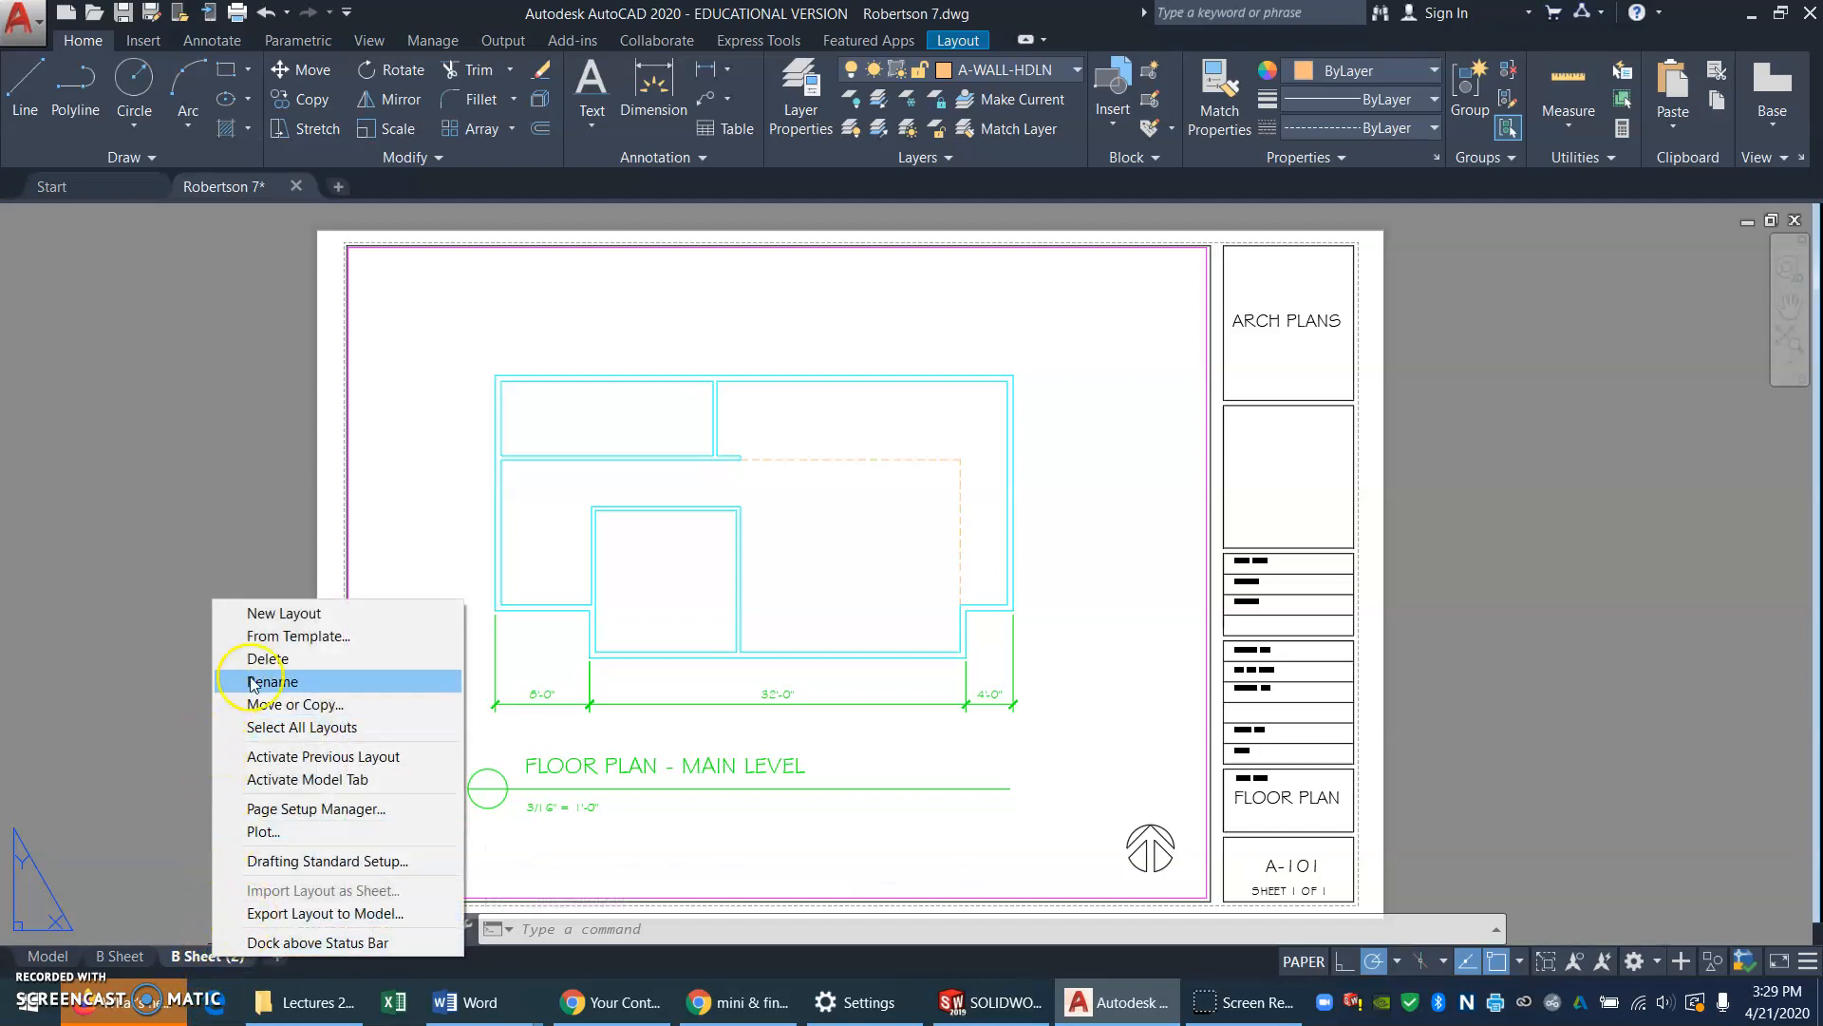
{"action": "left_click", "coordinate": [300, 682]}
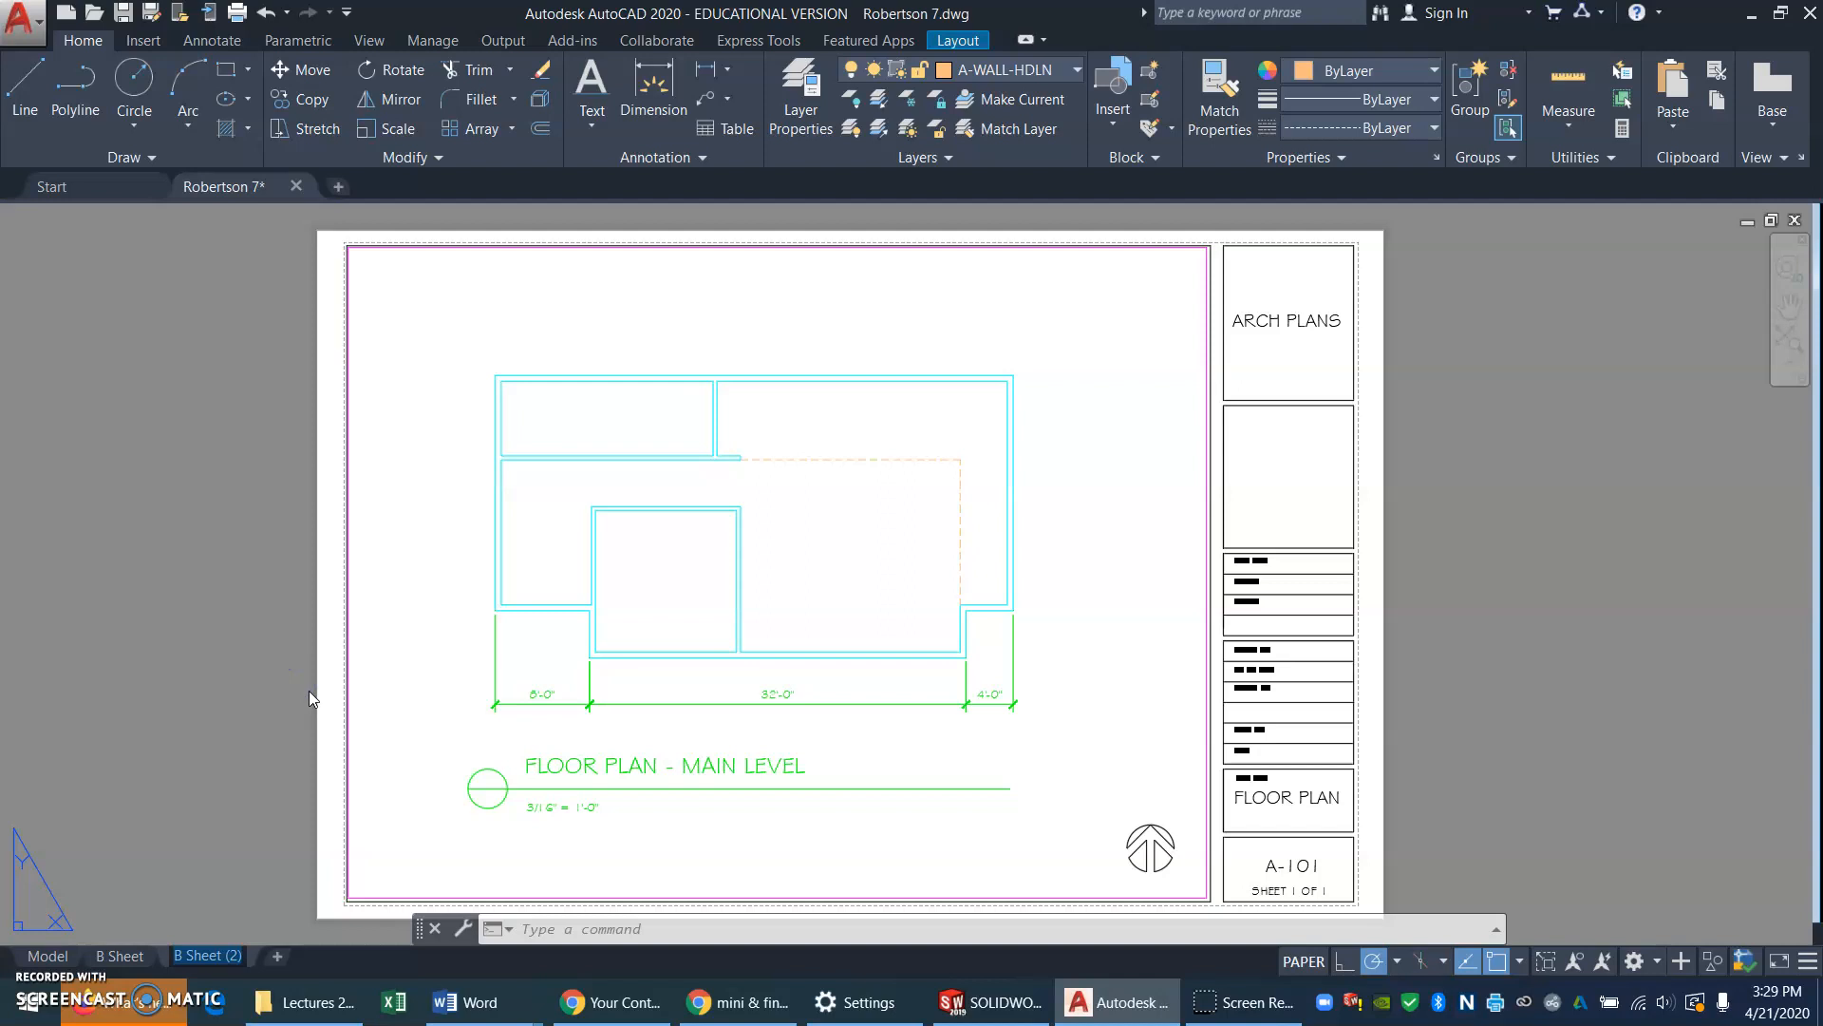
{"action": "type", "text": "UPPER LEVEL"}
{"action": "key", "text": "Return"}
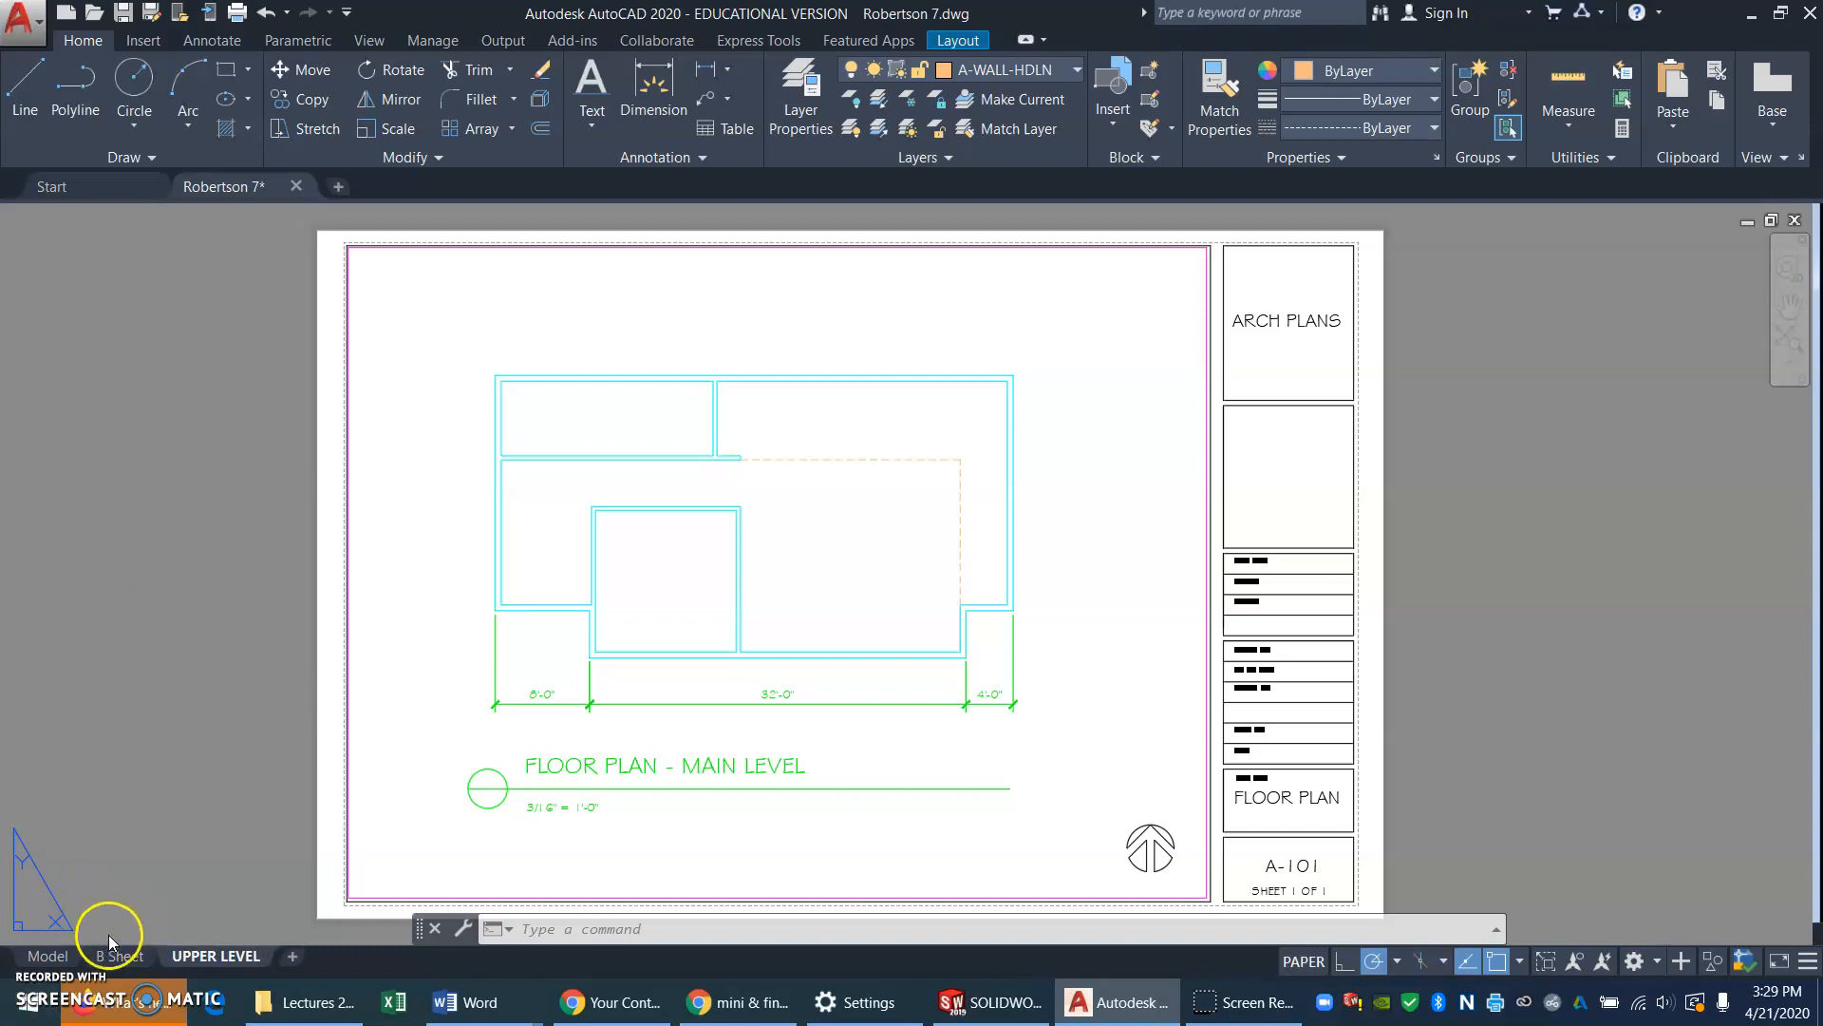
Rename the B Sheet layout as MAIN LEVEL
{"action": "left_click", "coordinate": [125, 956]}
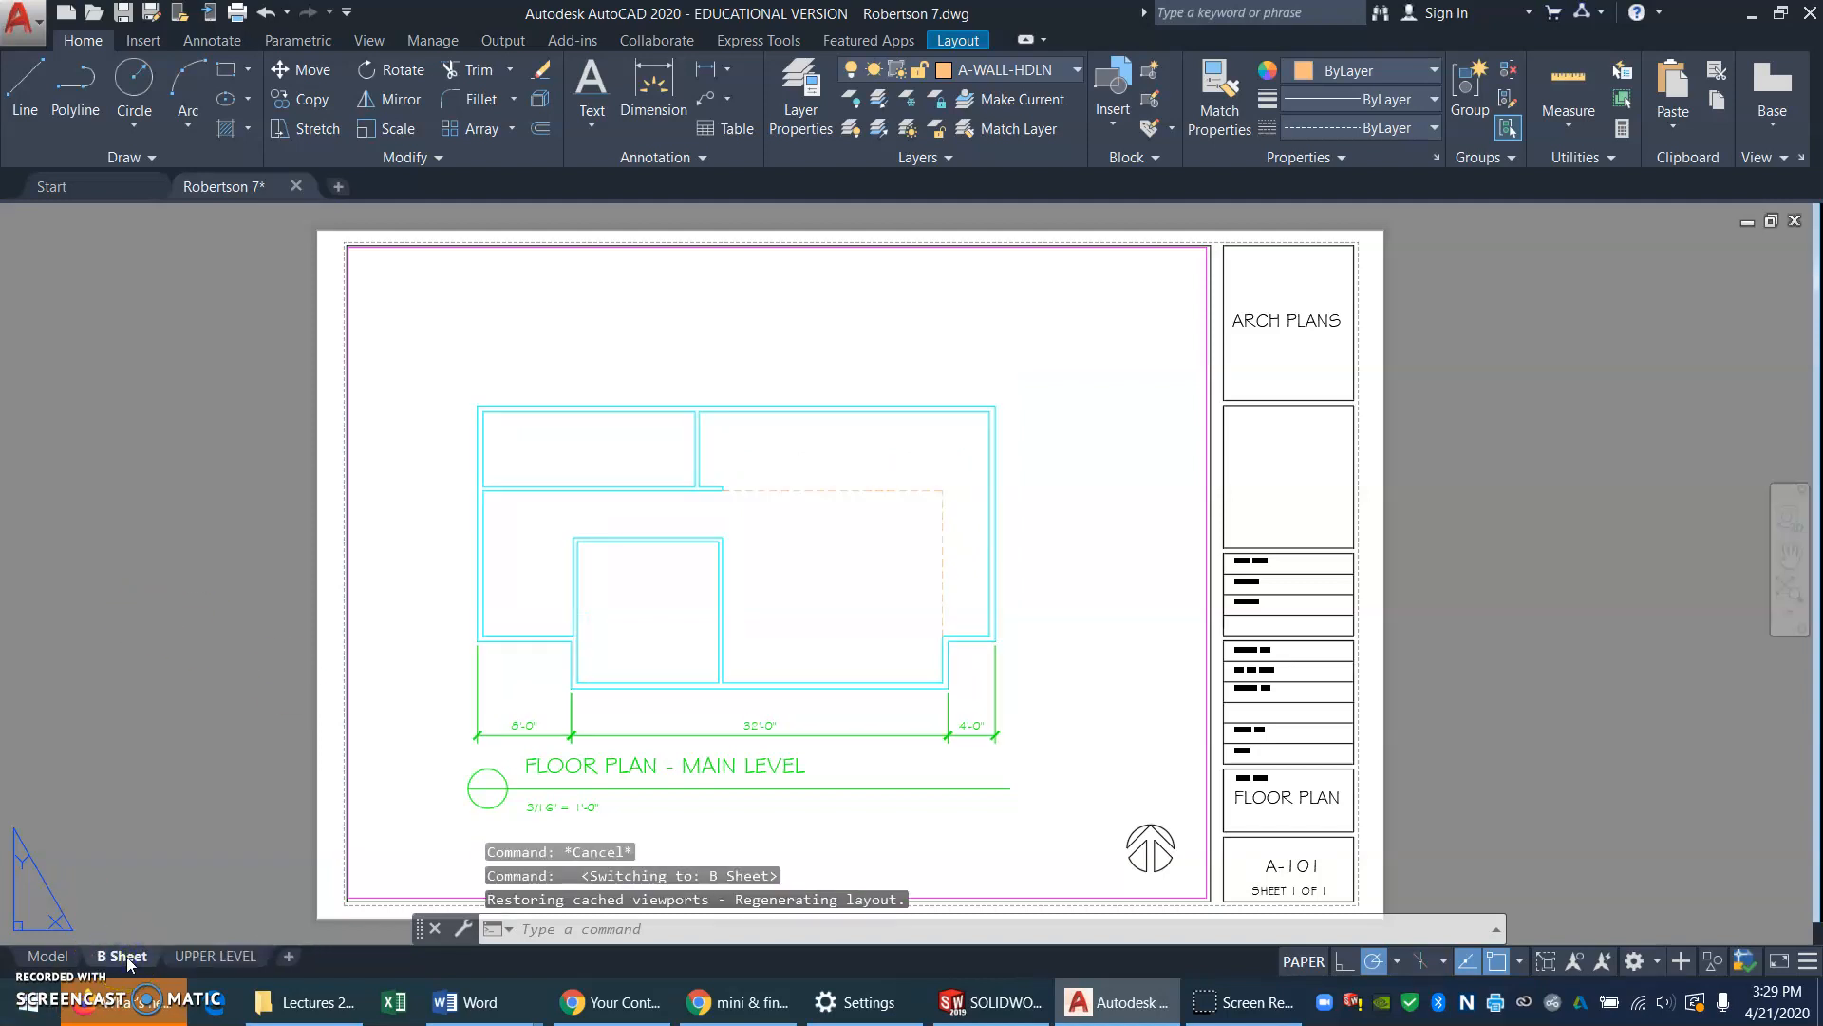
{"action": "right_click", "coordinate": [128, 955]}
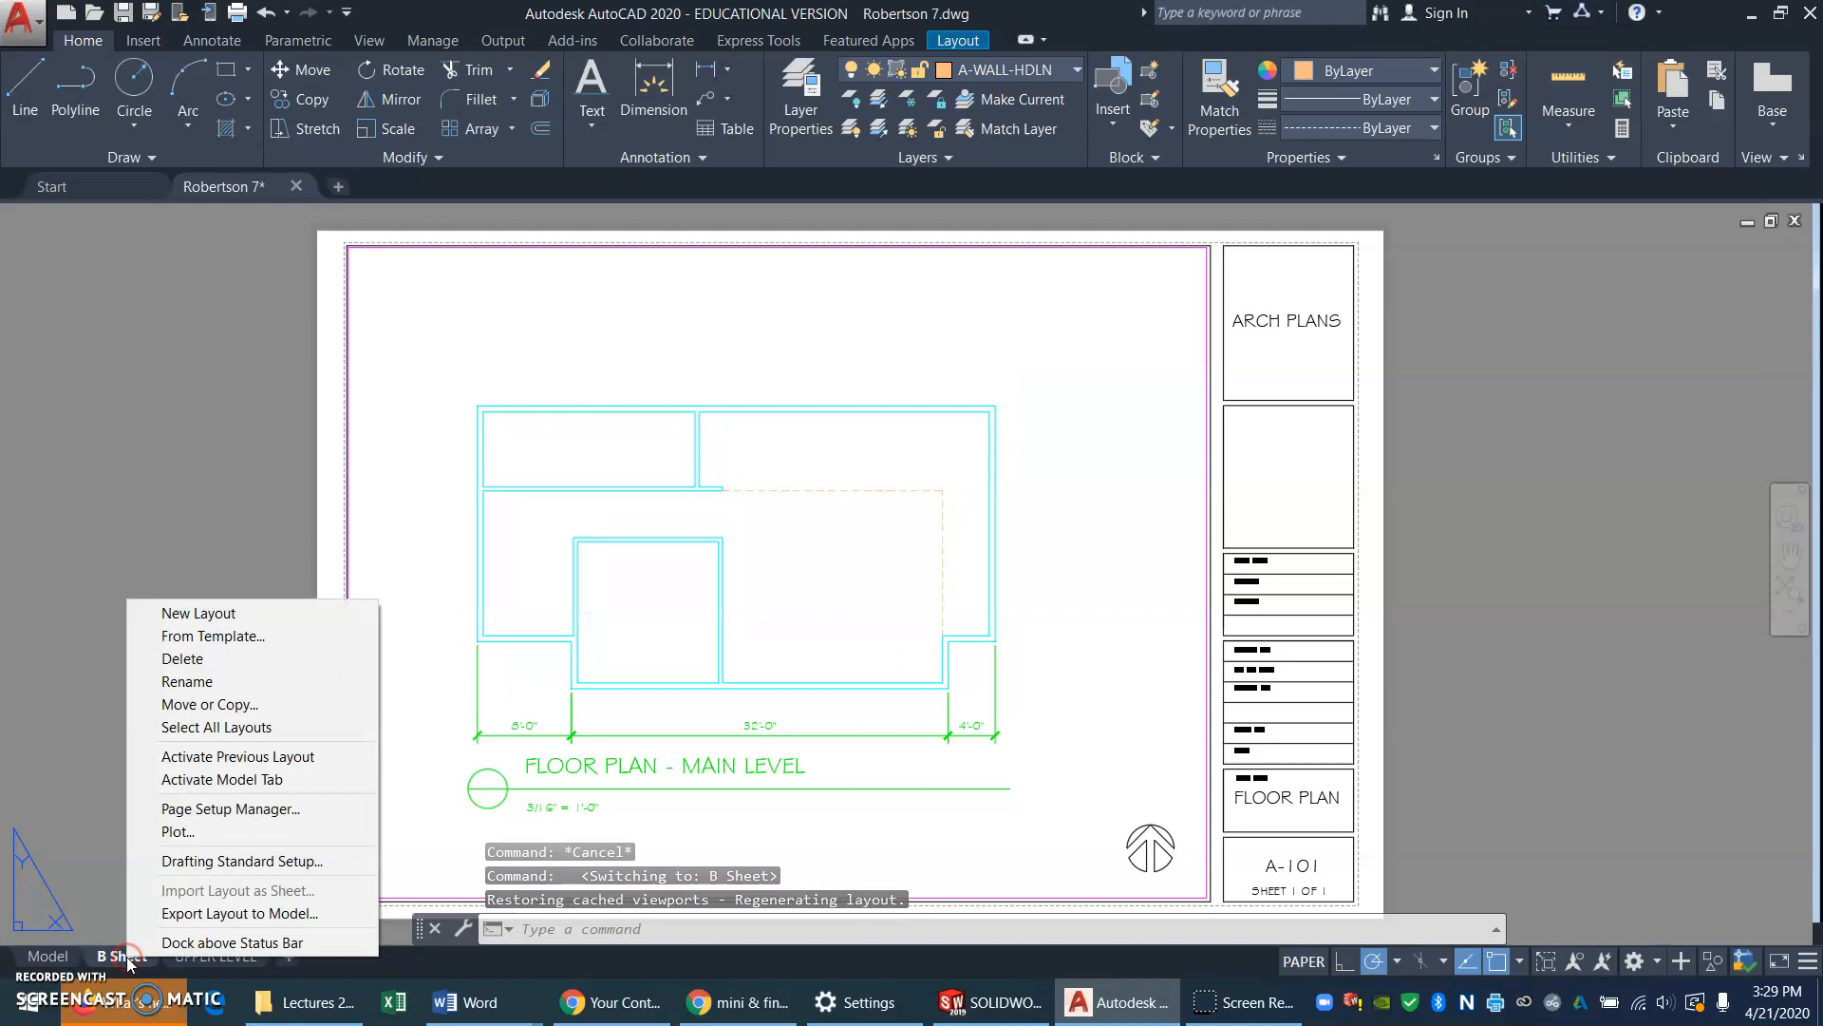
{"action": "left_click", "coordinate": [190, 681]}
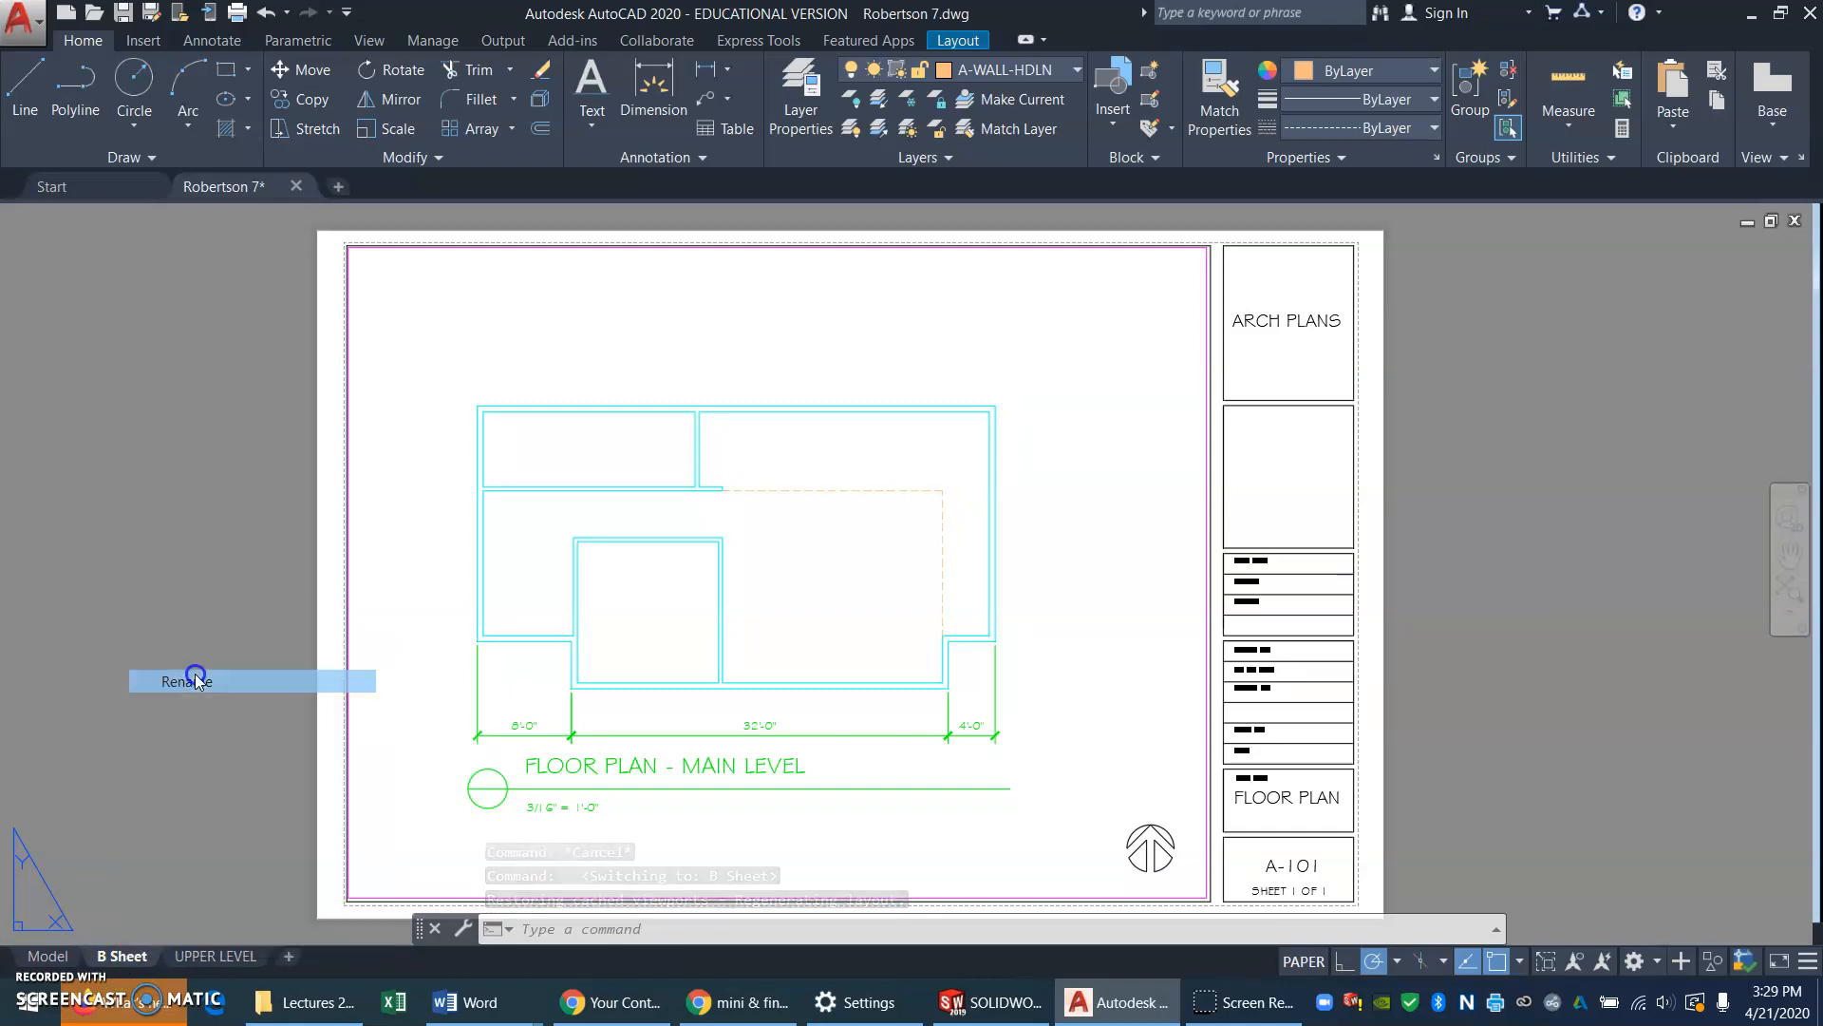
{"action": "key", "text": "BackSpace"}
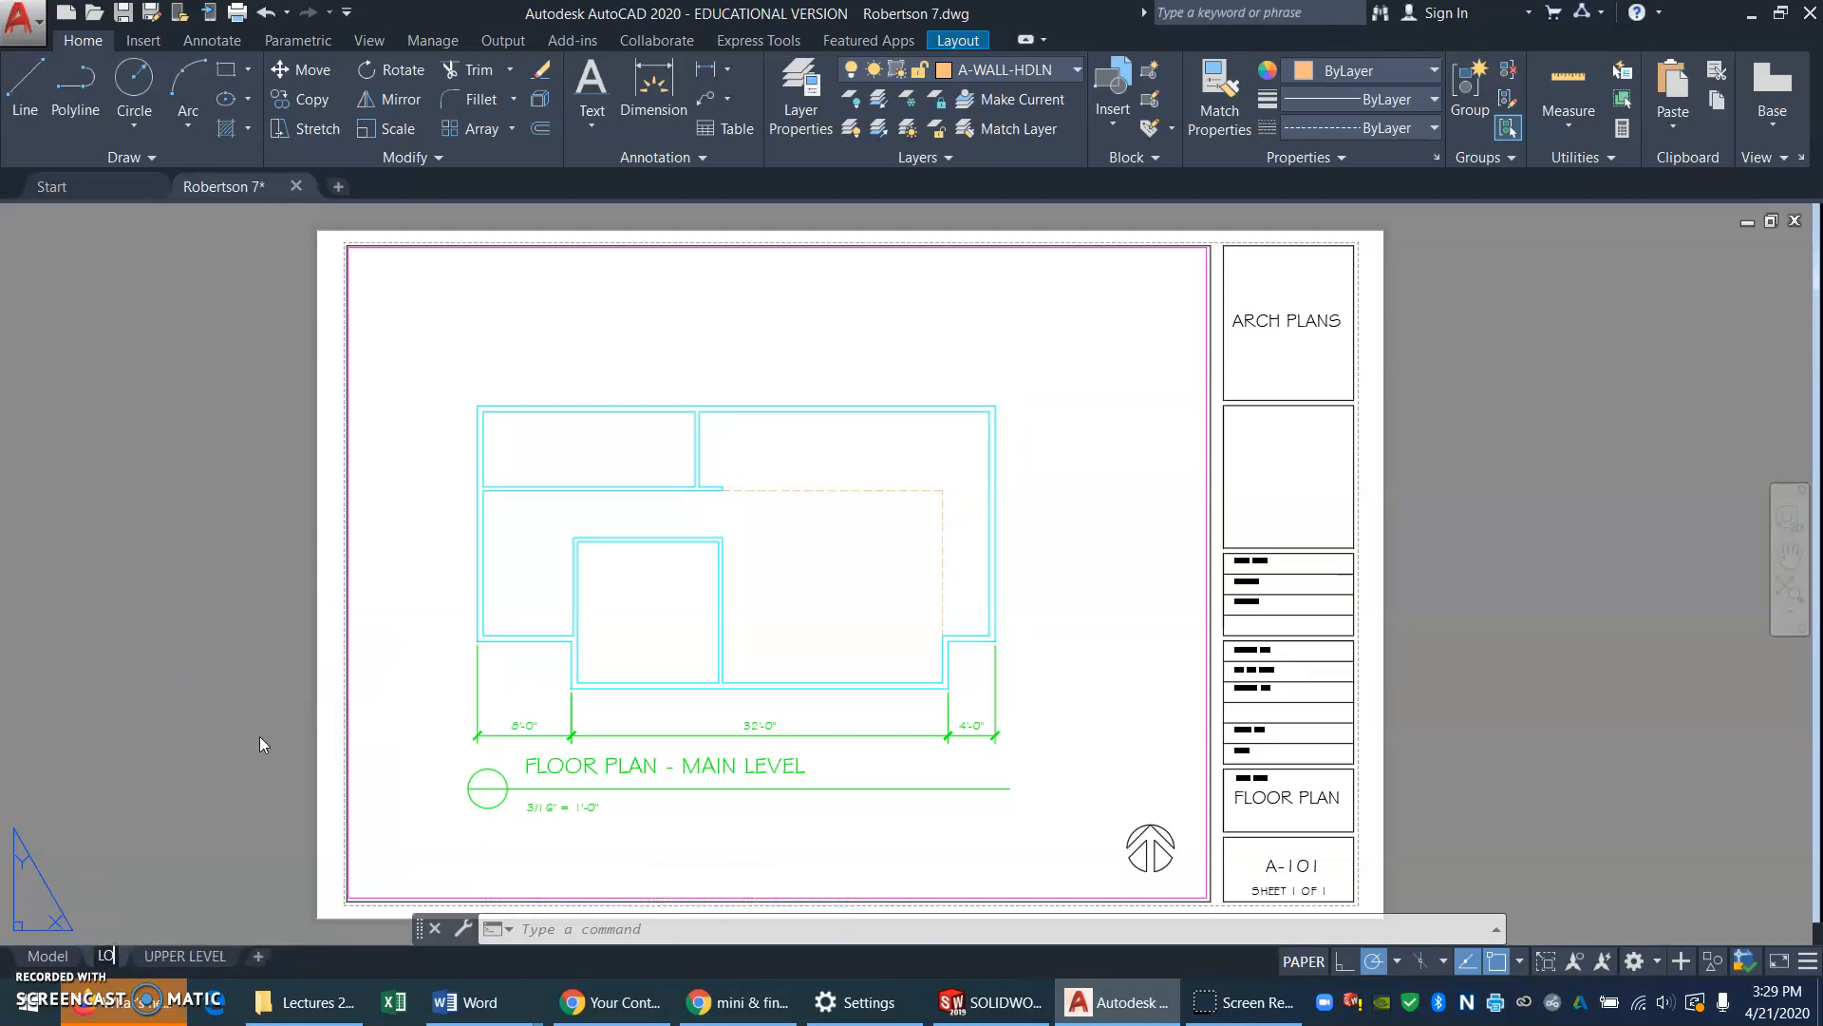
{"action": "type", "text": "MAIN LEVEL"}
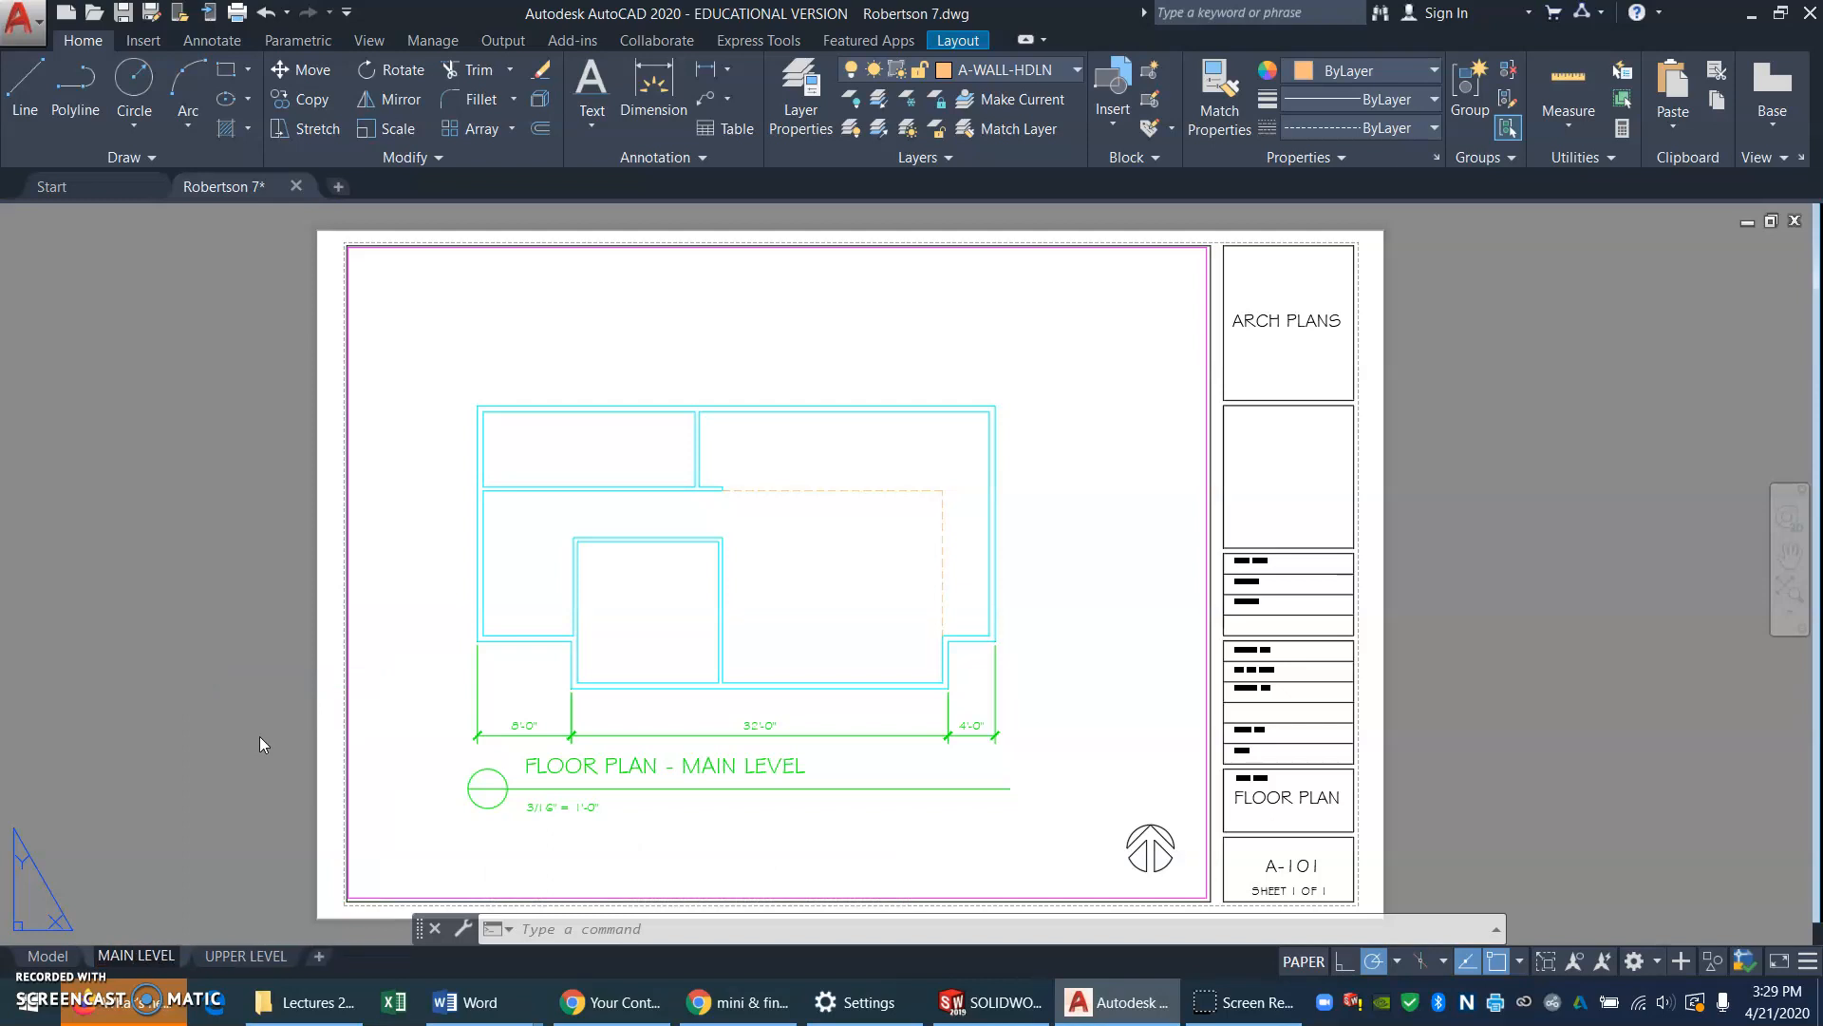
{"action": "key", "text": "Return"}
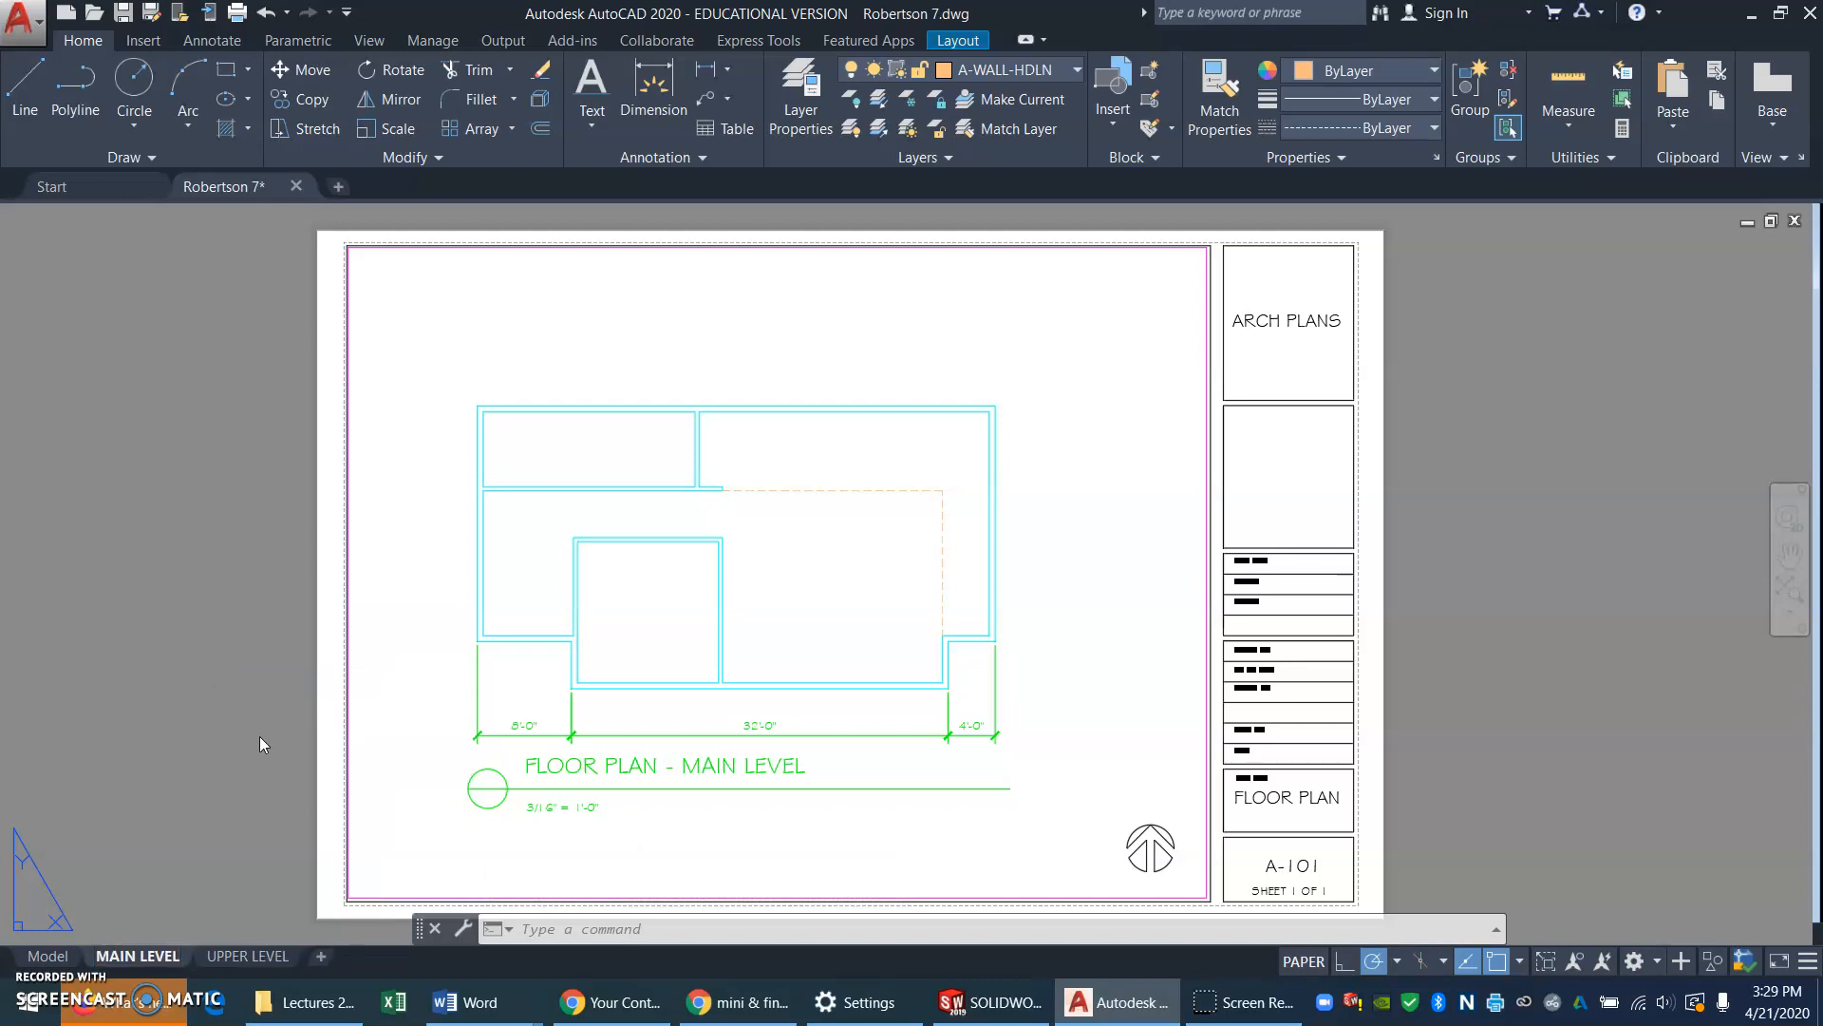
In the MAIN LEVEL layout, pan the floor plan upward inside its viewport to leave more room above the drawing title, and return to paper space
{"action": "left_click", "coordinate": [211, 955]}
{"action": "mouse_move", "coordinate": [243, 956]}
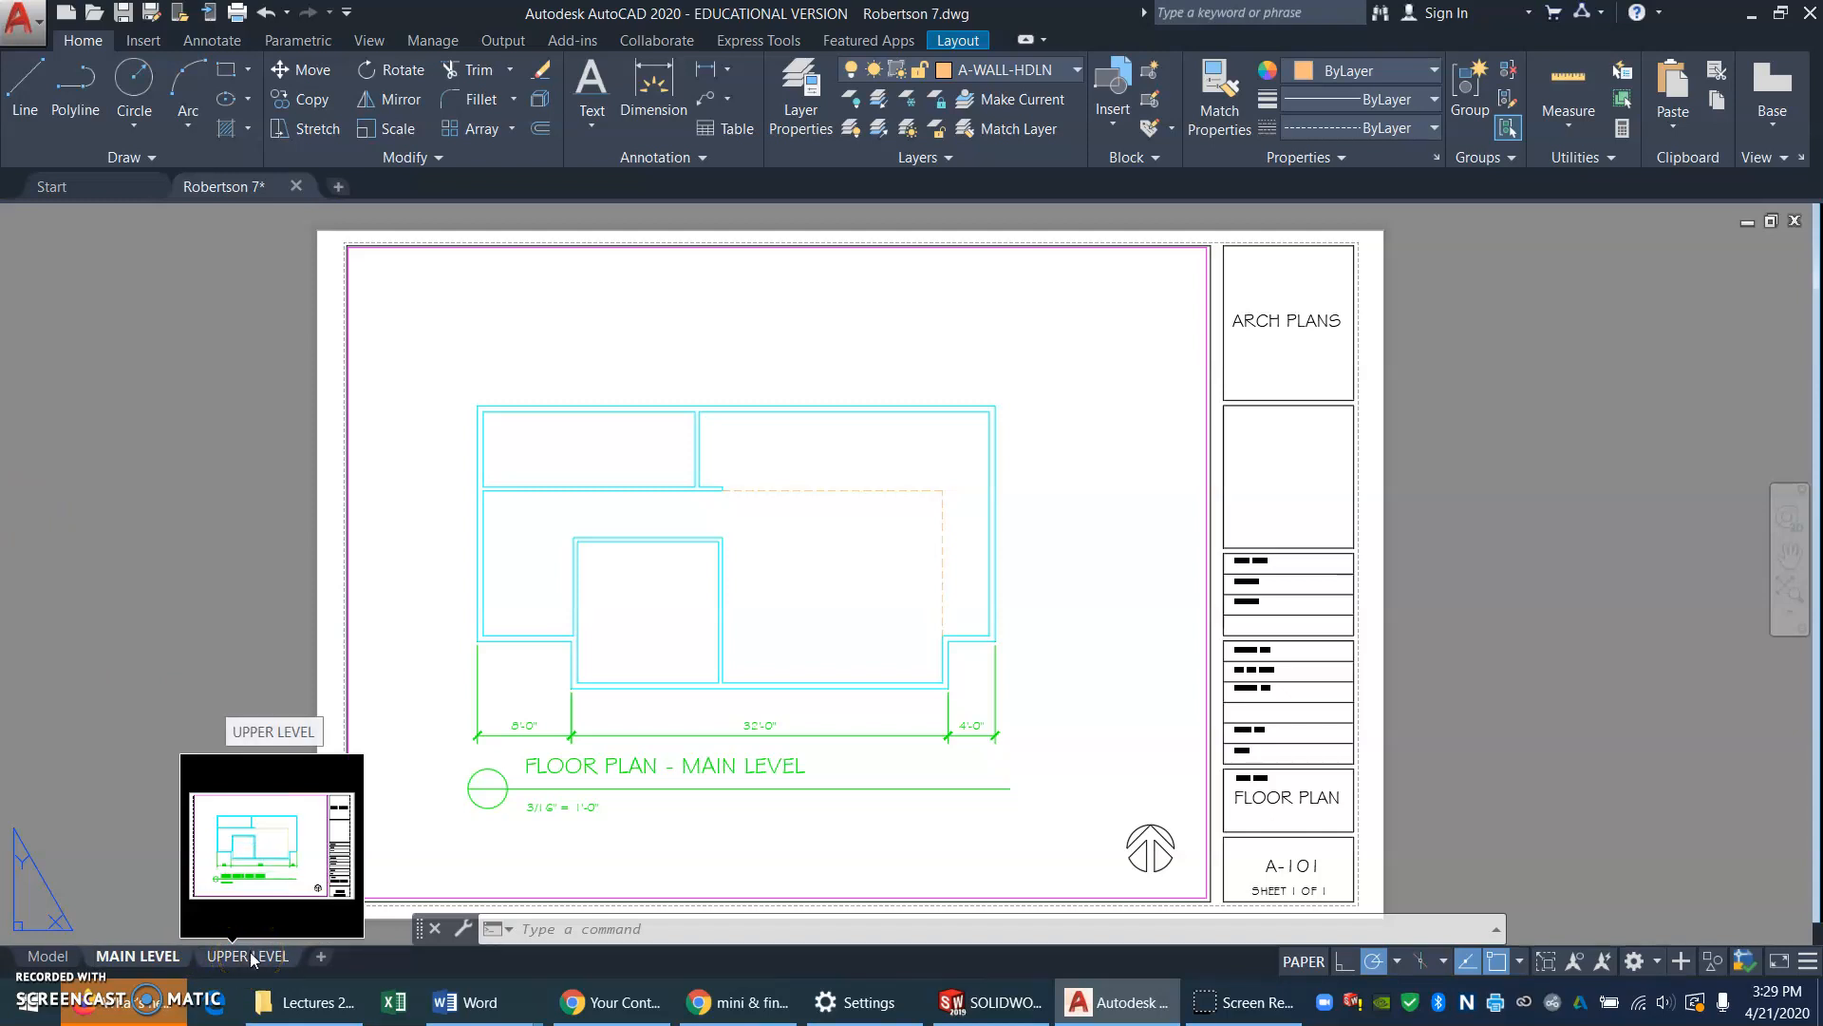
{"action": "left_click", "coordinate": [128, 956]}
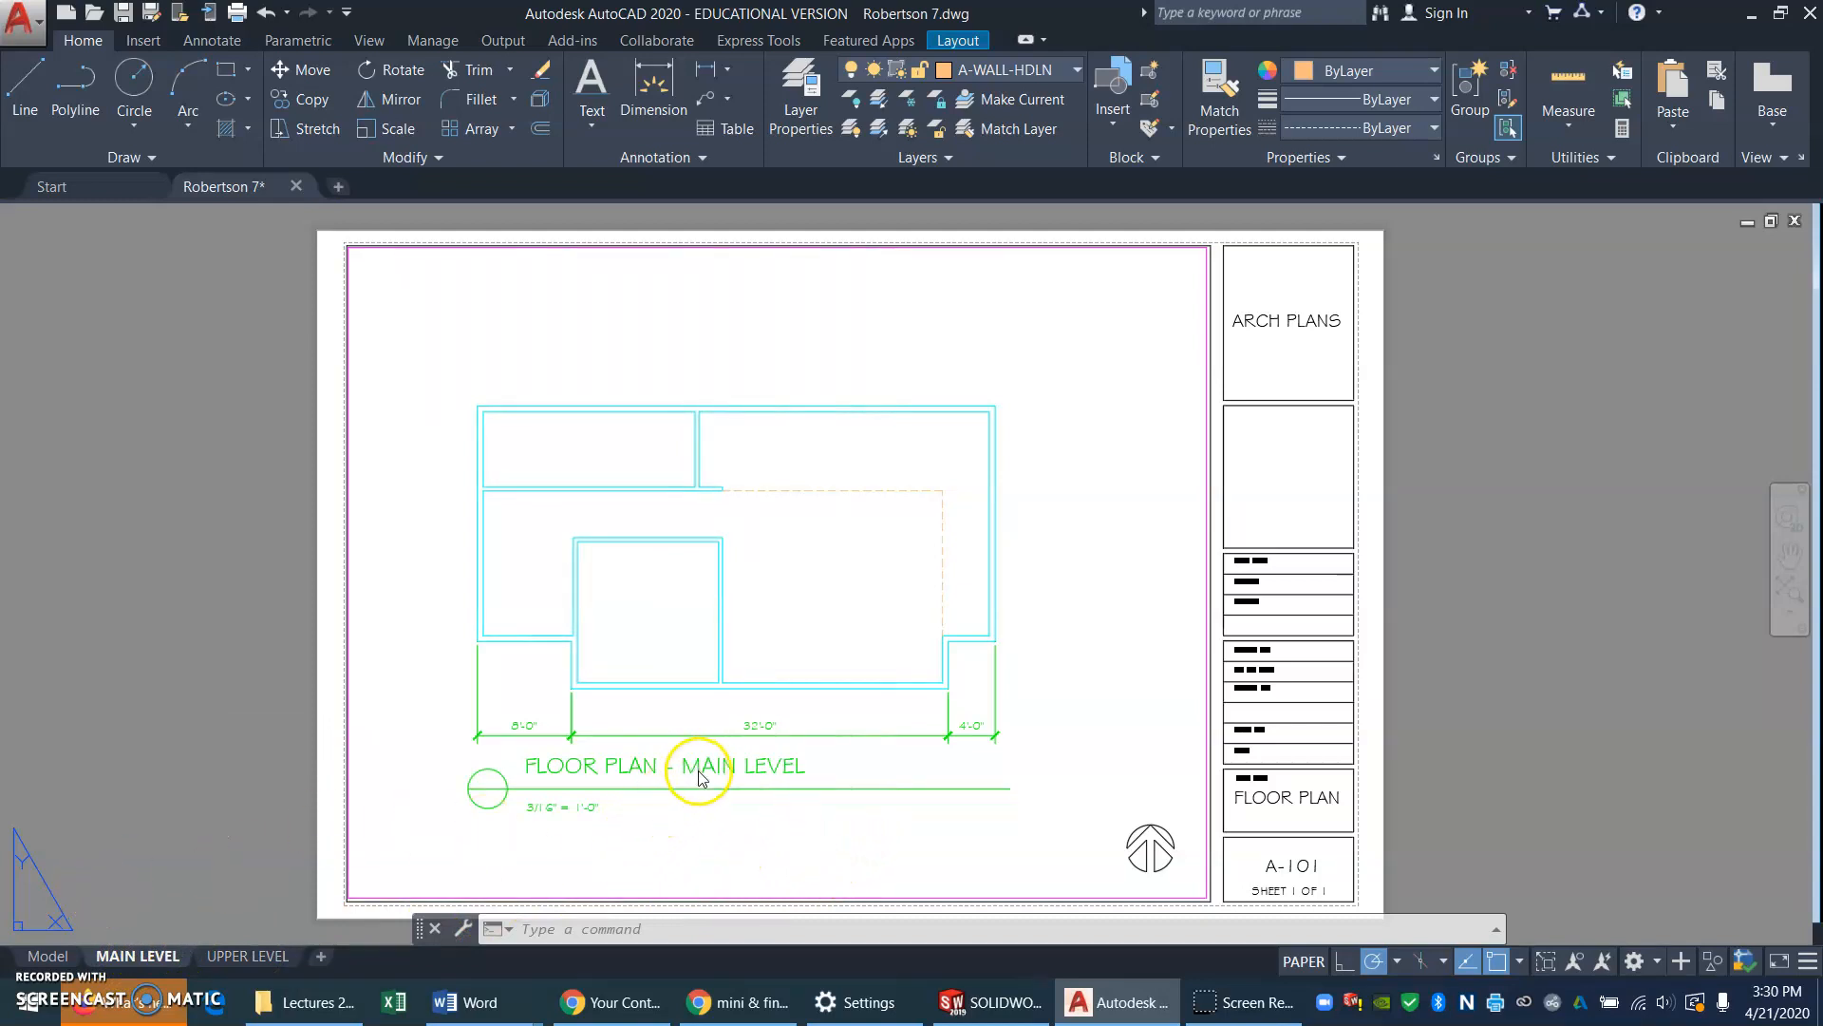
{"action": "double_click", "coordinate": [835, 548]}
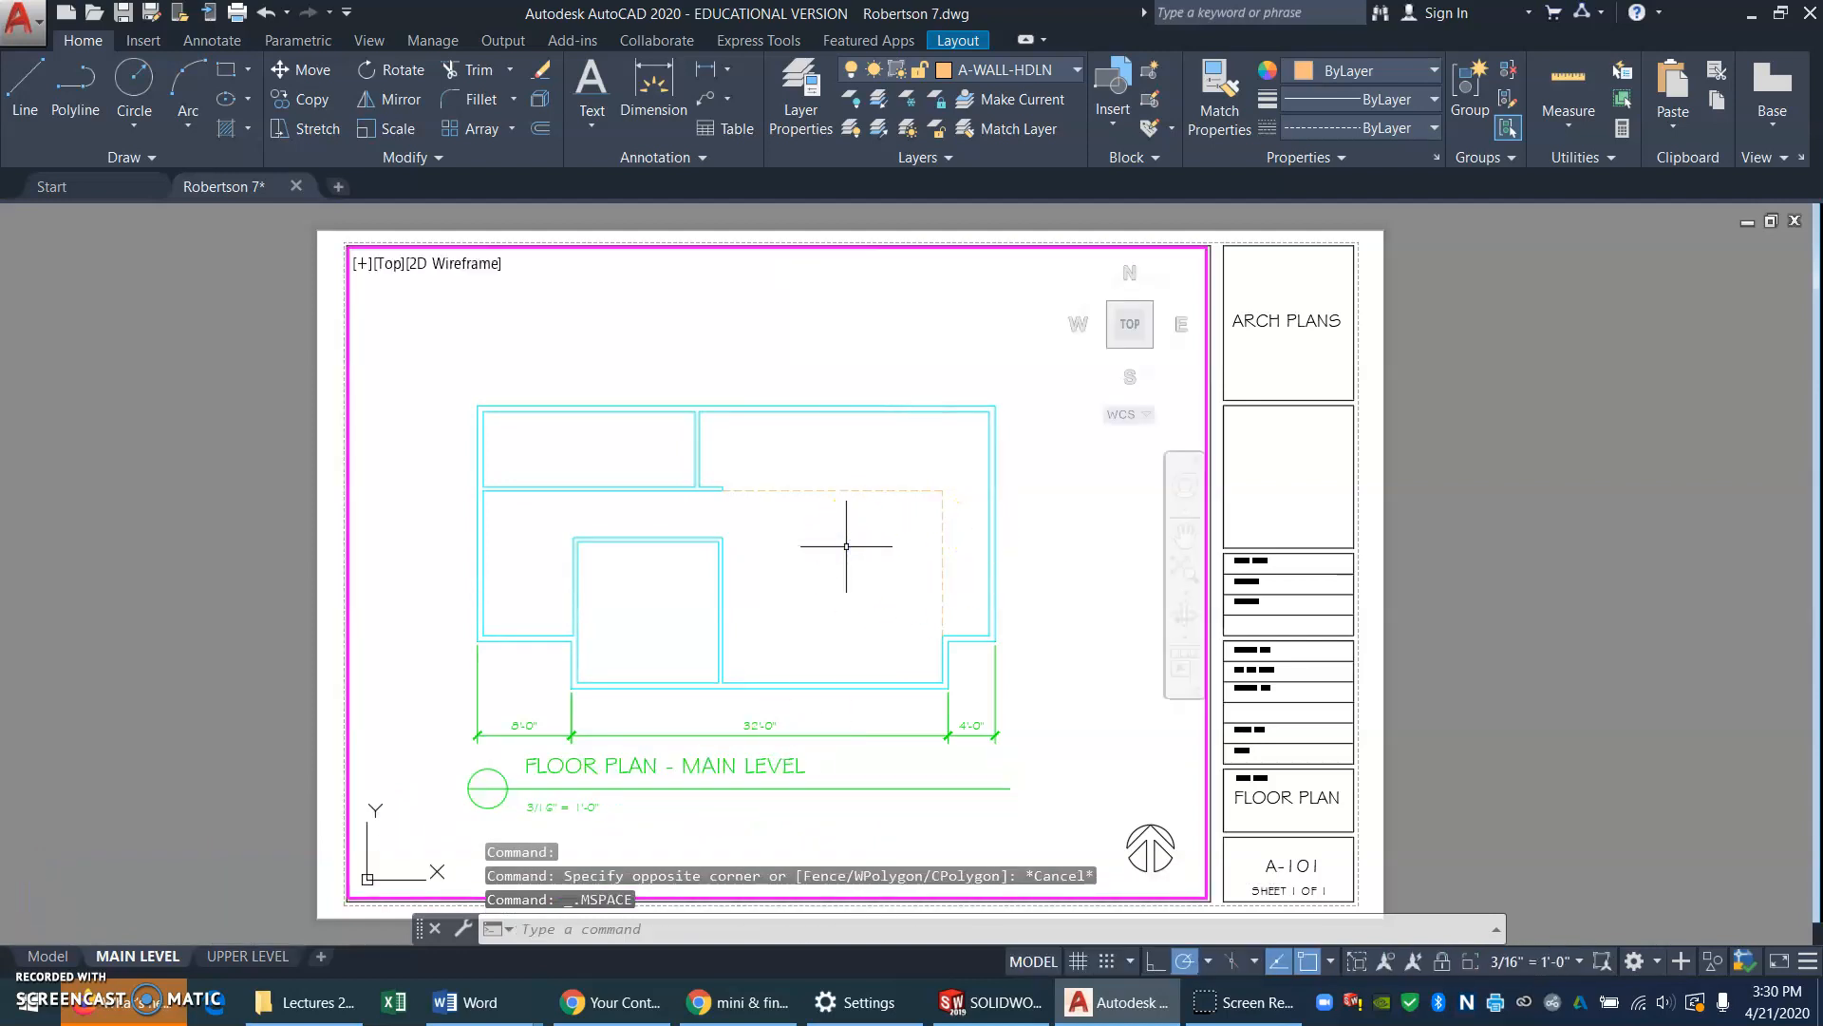
{"action": "type", "text": "p"}
{"action": "key", "text": "Return"}
{"action": "mouse_move", "coordinate": [851, 558]}
{"action": "left_mouse_down"}
{"action": "mouse_move", "coordinate": [883, 493]}
{"action": "mouse_move", "coordinate": [870, 463]}
{"action": "left_mouse_up"}
{"action": "key", "text": "Escape"}
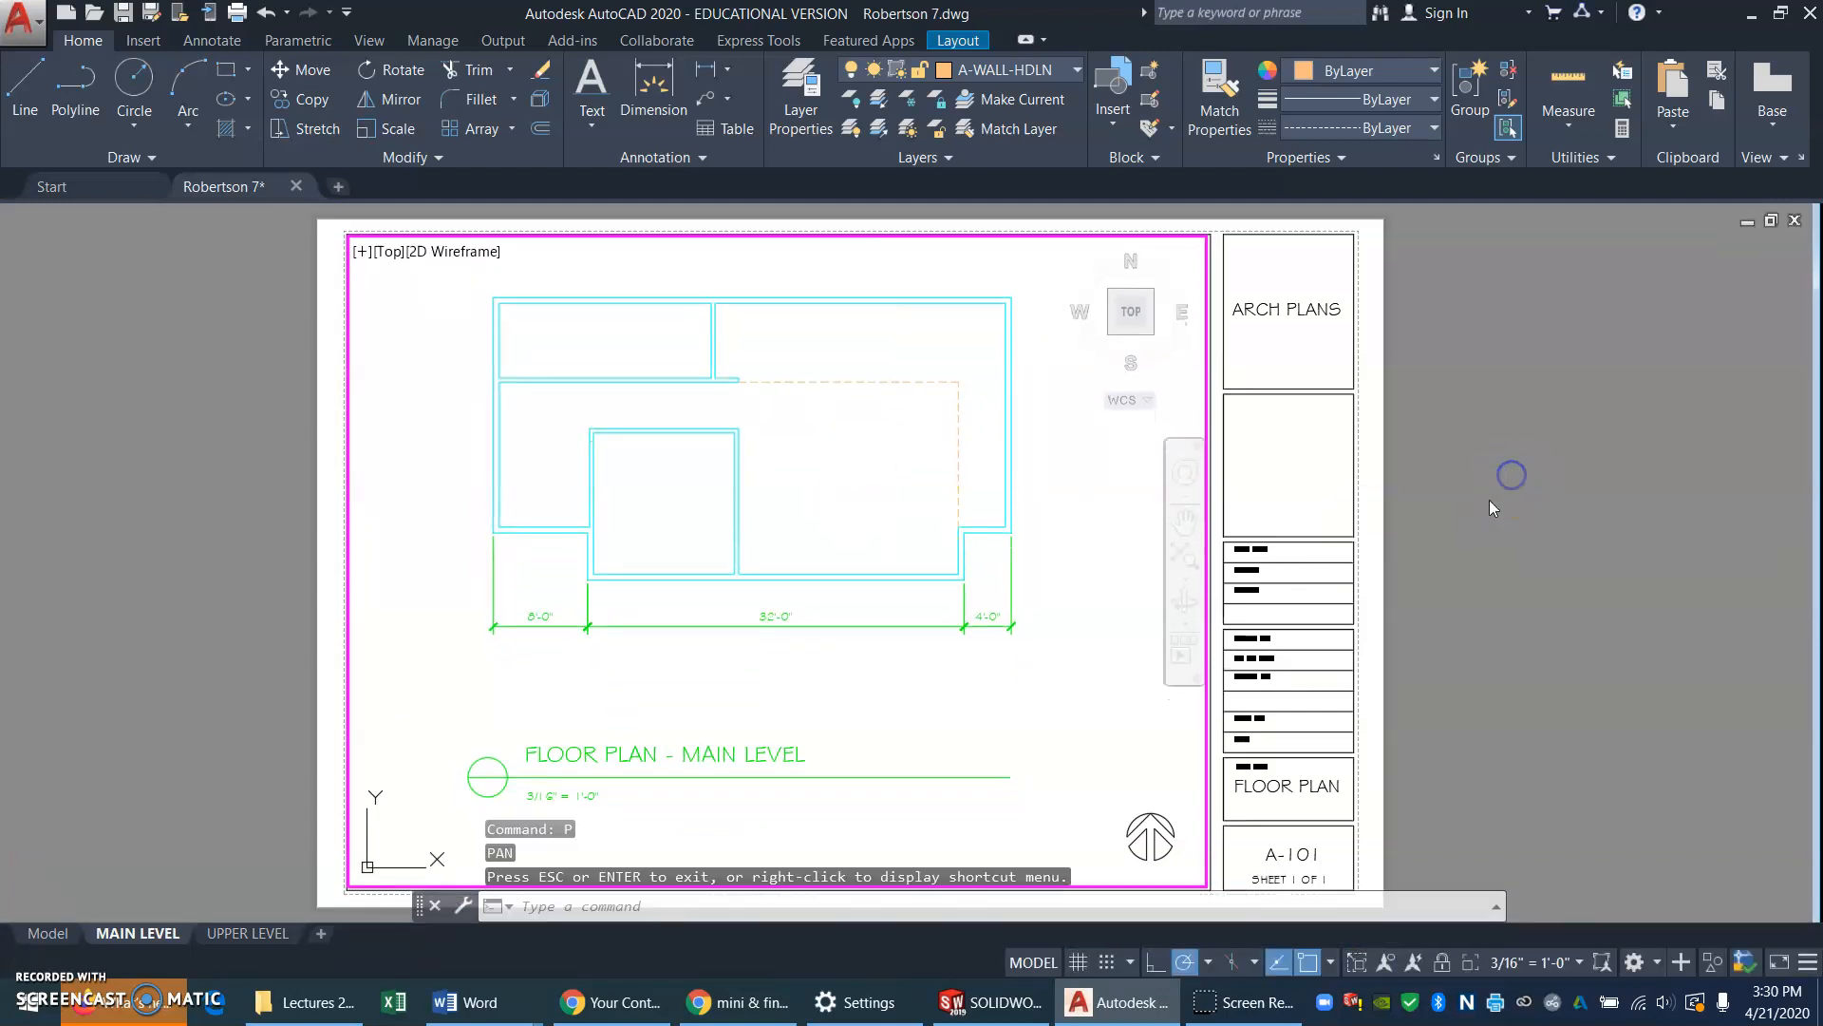
{"action": "double_click", "coordinate": [1442, 526]}
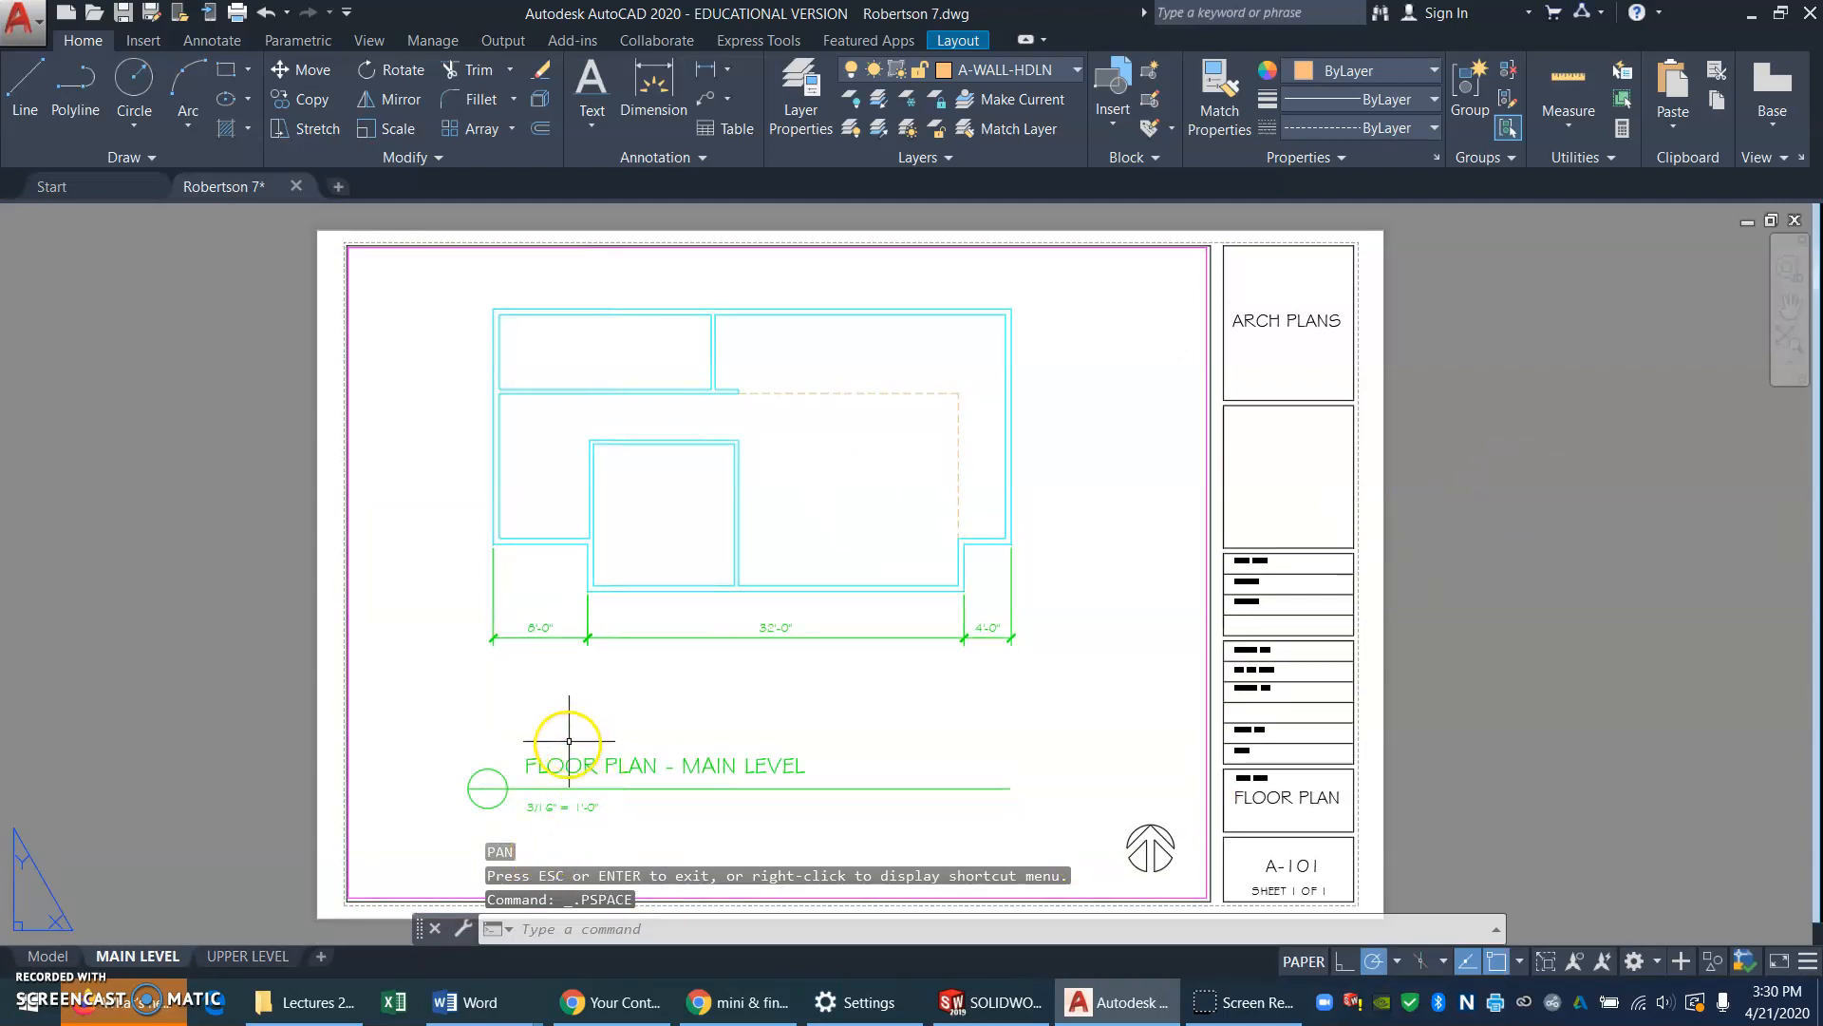
Examine the FLOOR PLAN - MAIN LEVEL title, its scale note and circle up close, and return to the full sheet
{"action": "type", "text": "z"}
{"action": "key", "text": "Return"}
{"action": "left_click", "coordinate": [315, 930]}
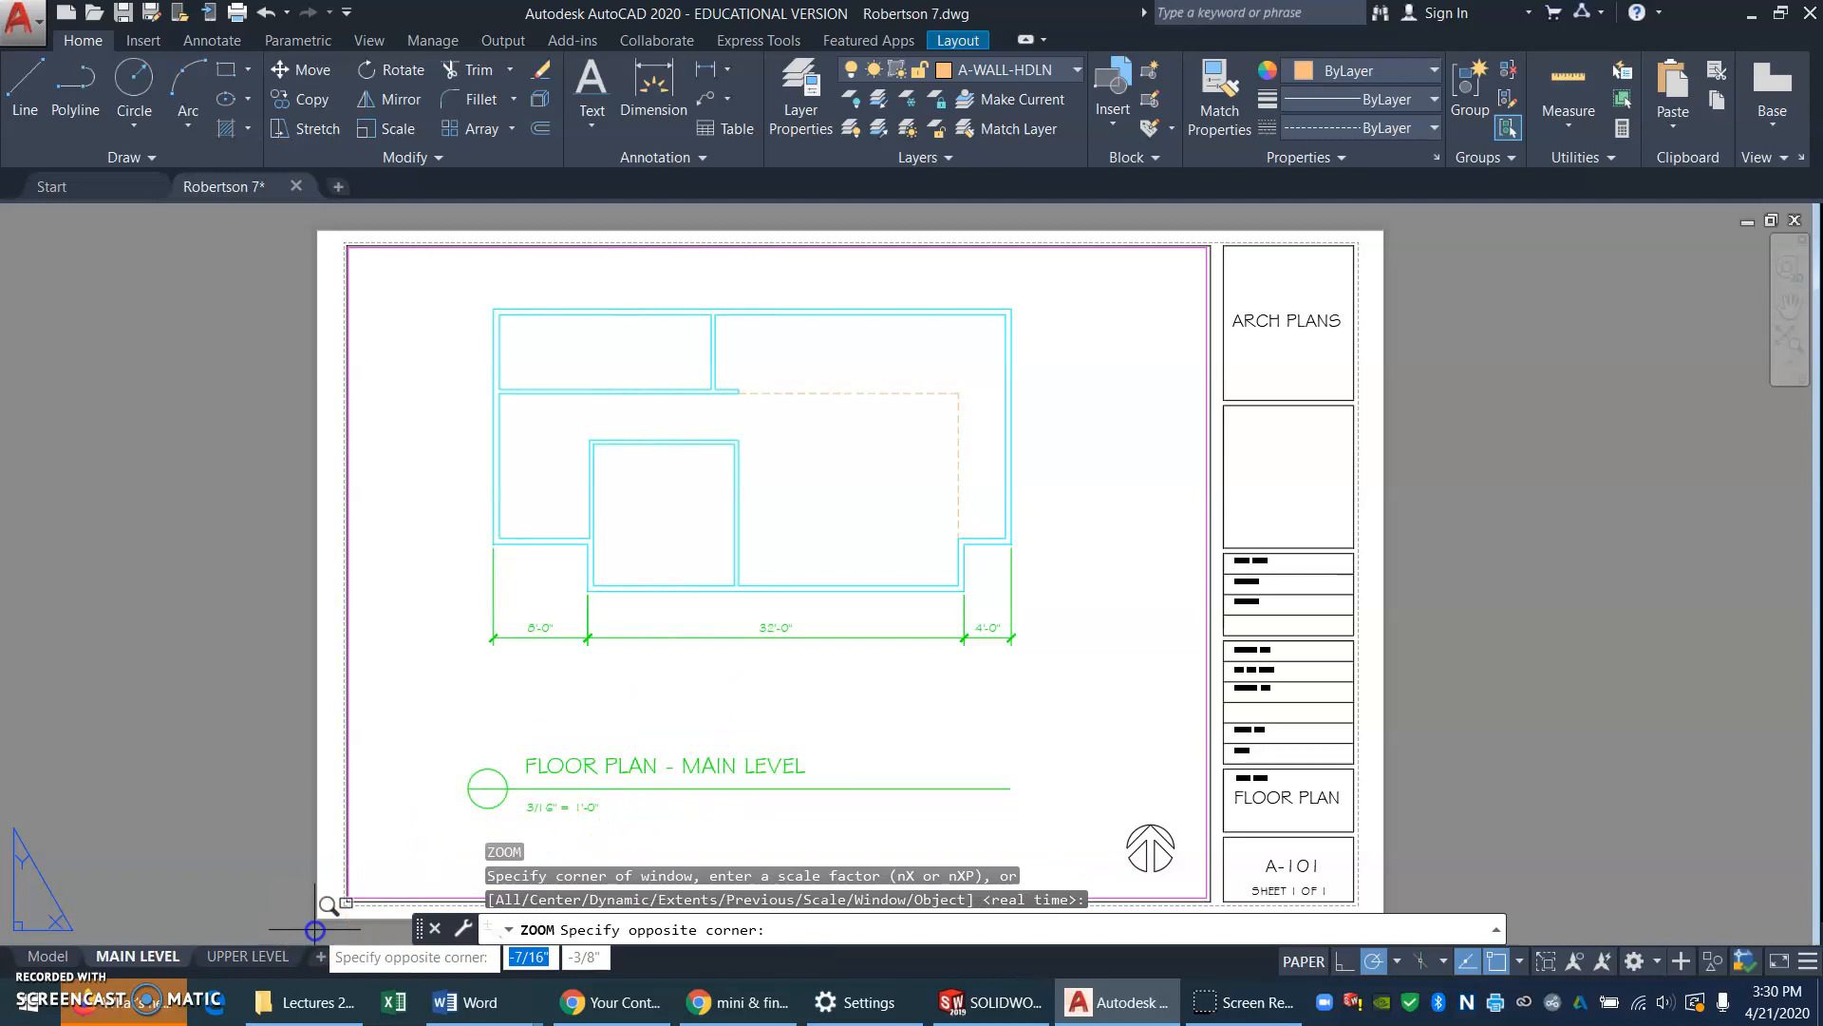
{"action": "left_click", "coordinate": [1230, 598]}
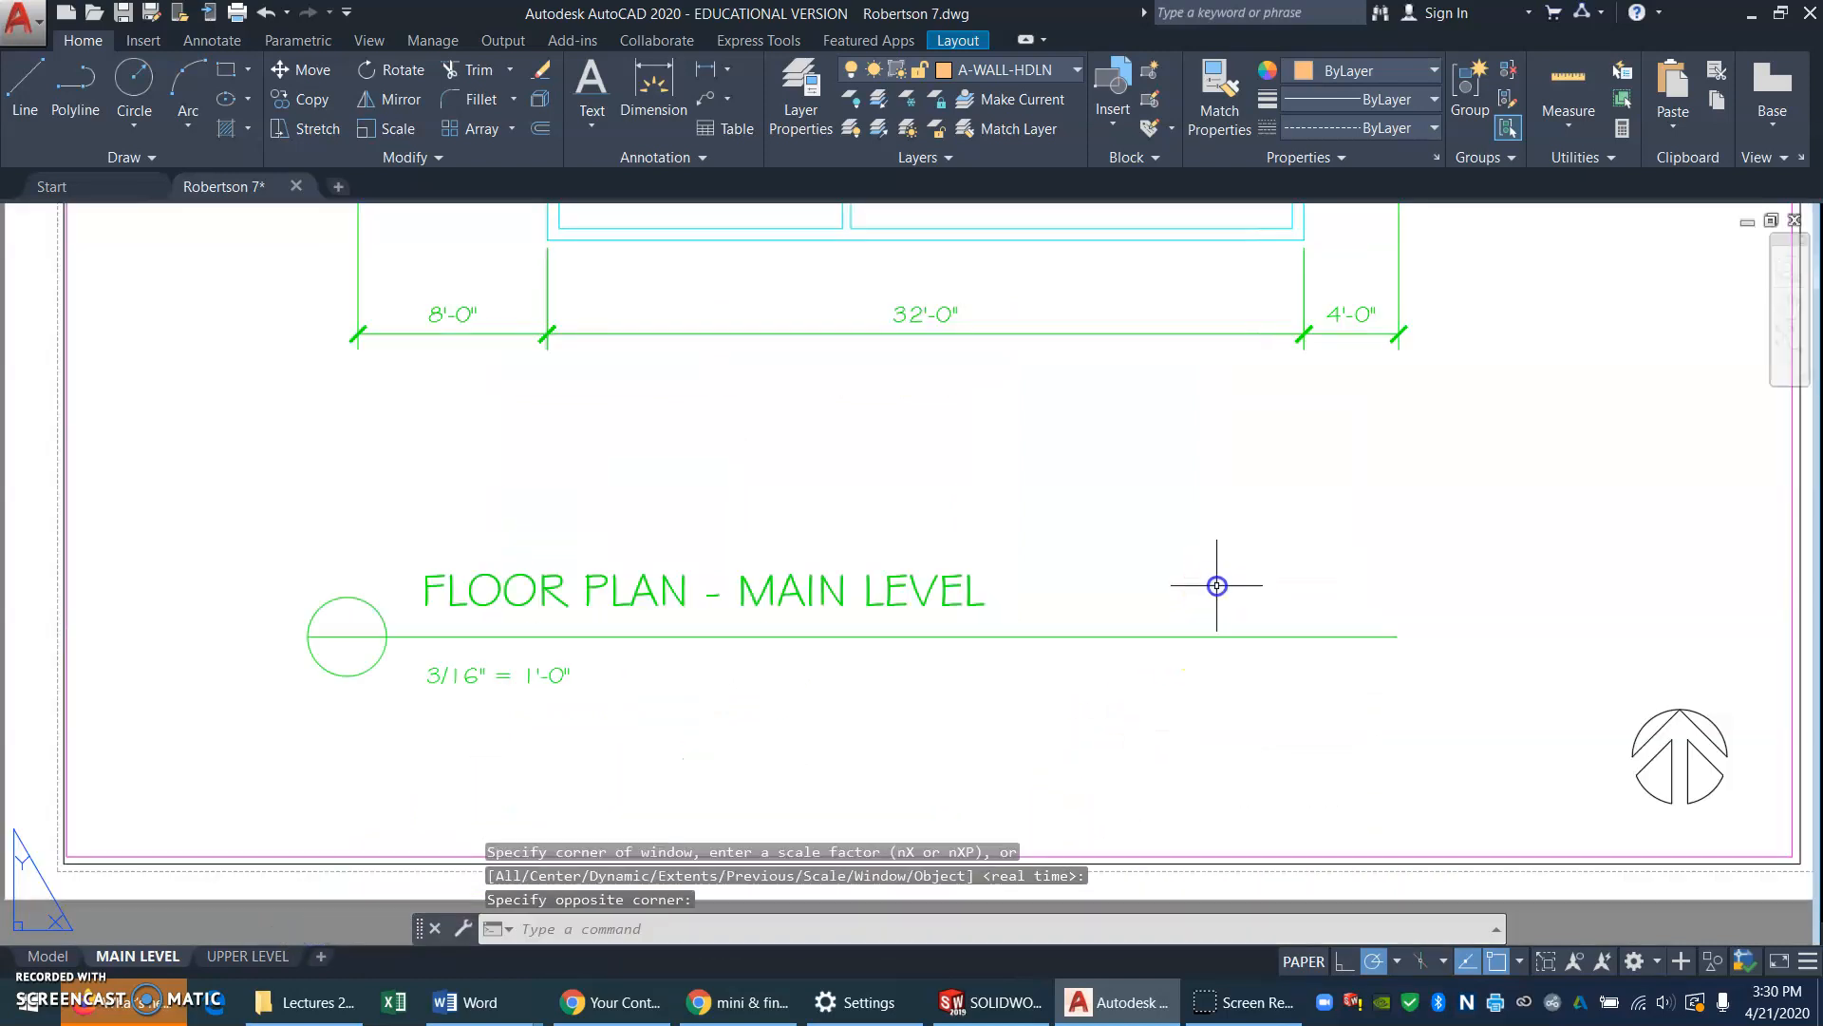
{"action": "left_click", "coordinate": [660, 581]}
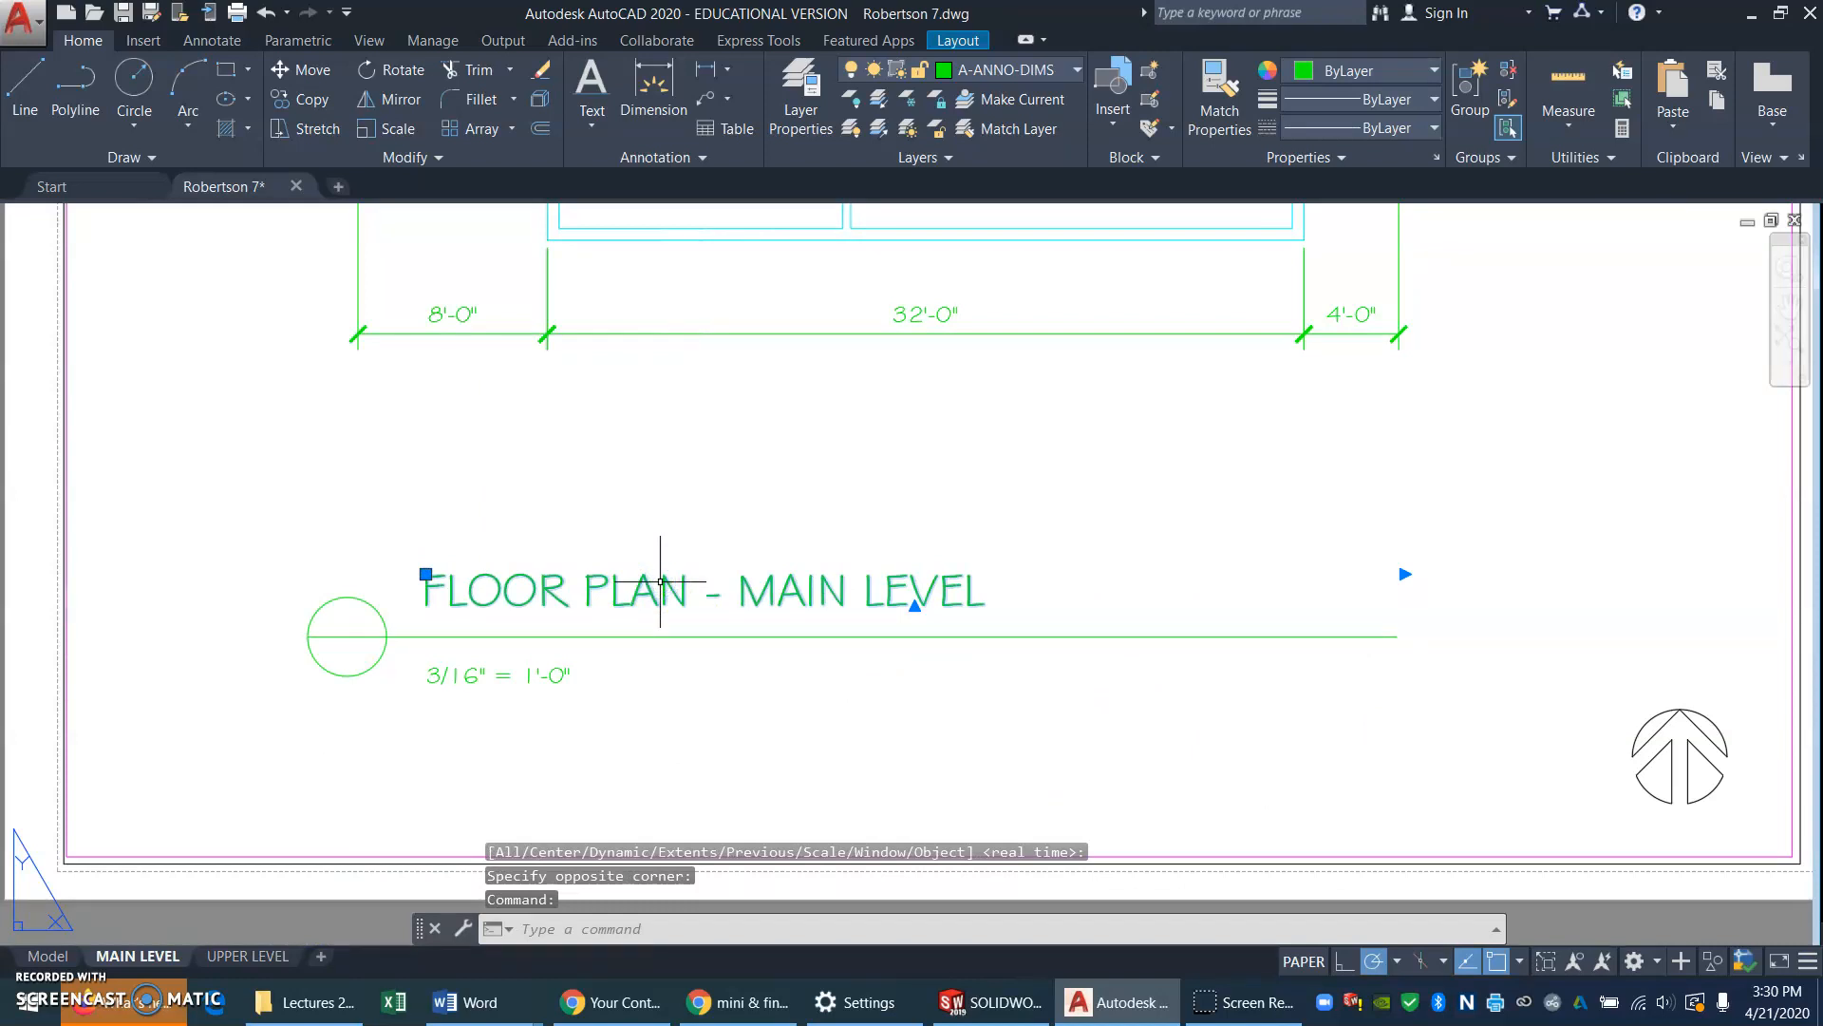
{"action": "key", "text": "Escape"}
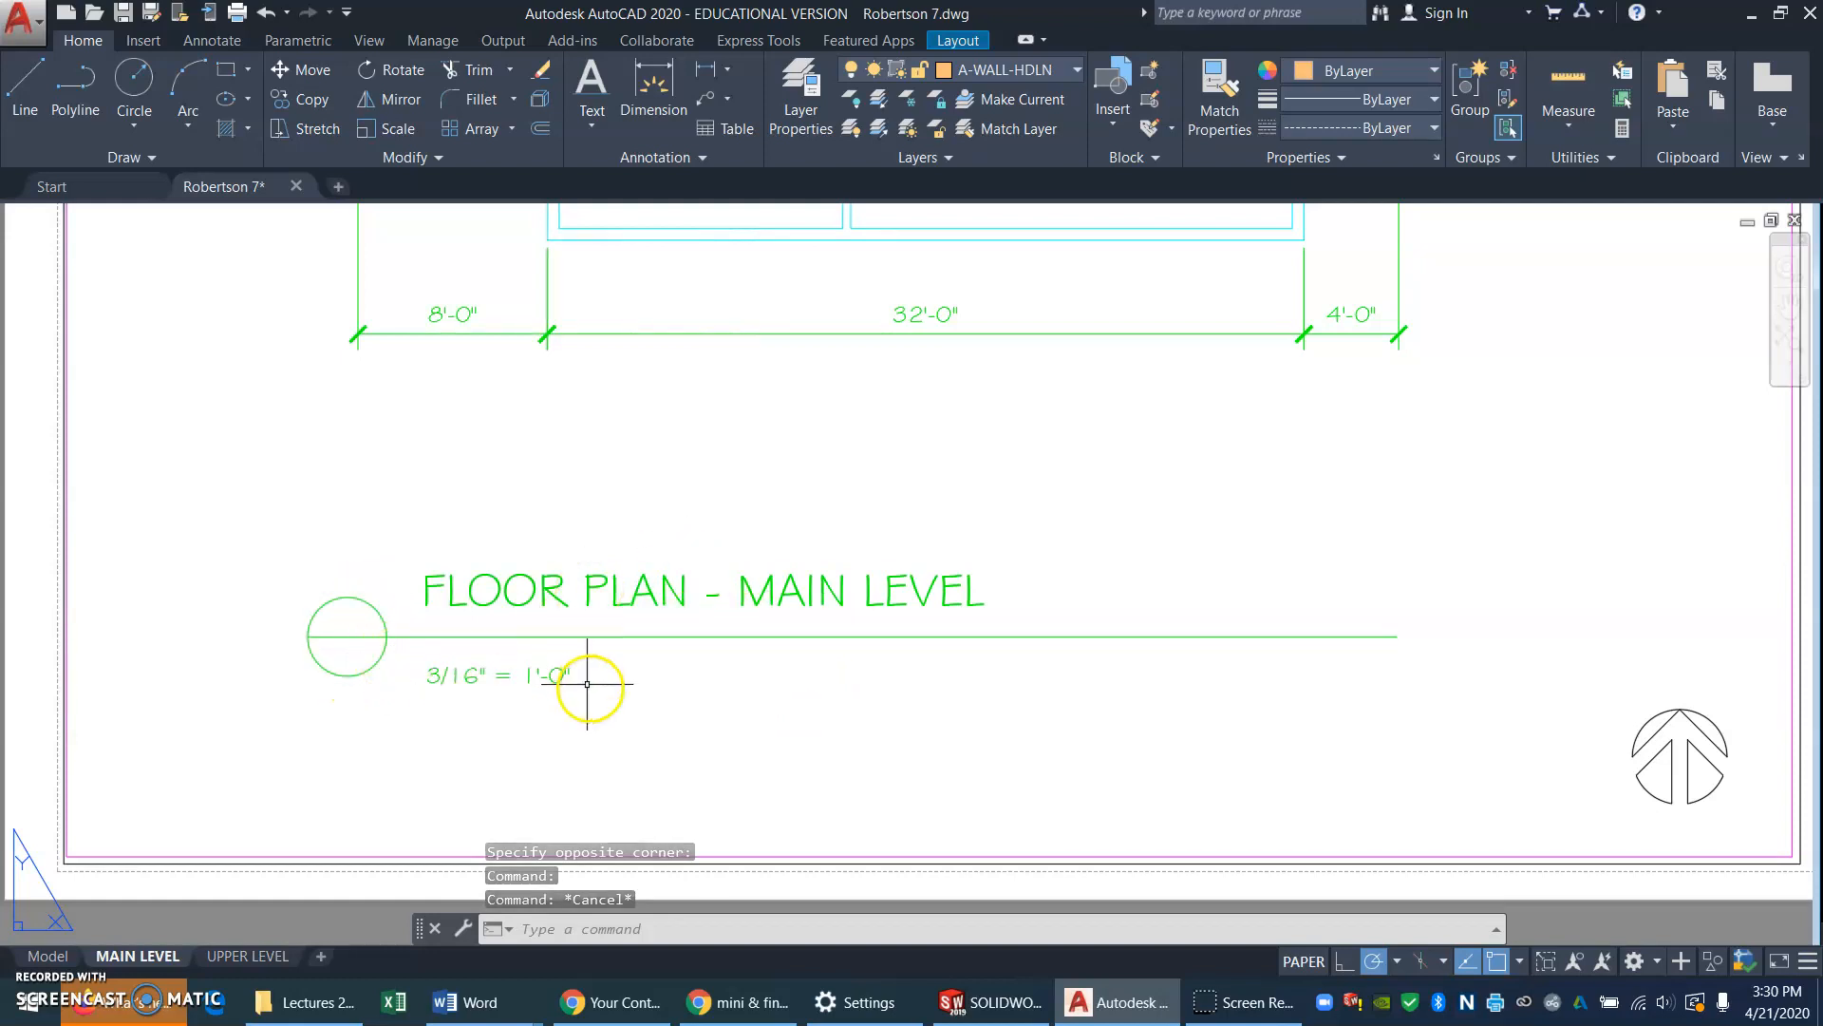
{"action": "left_click", "coordinate": [363, 672]}
{"action": "key", "text": "Escape"}
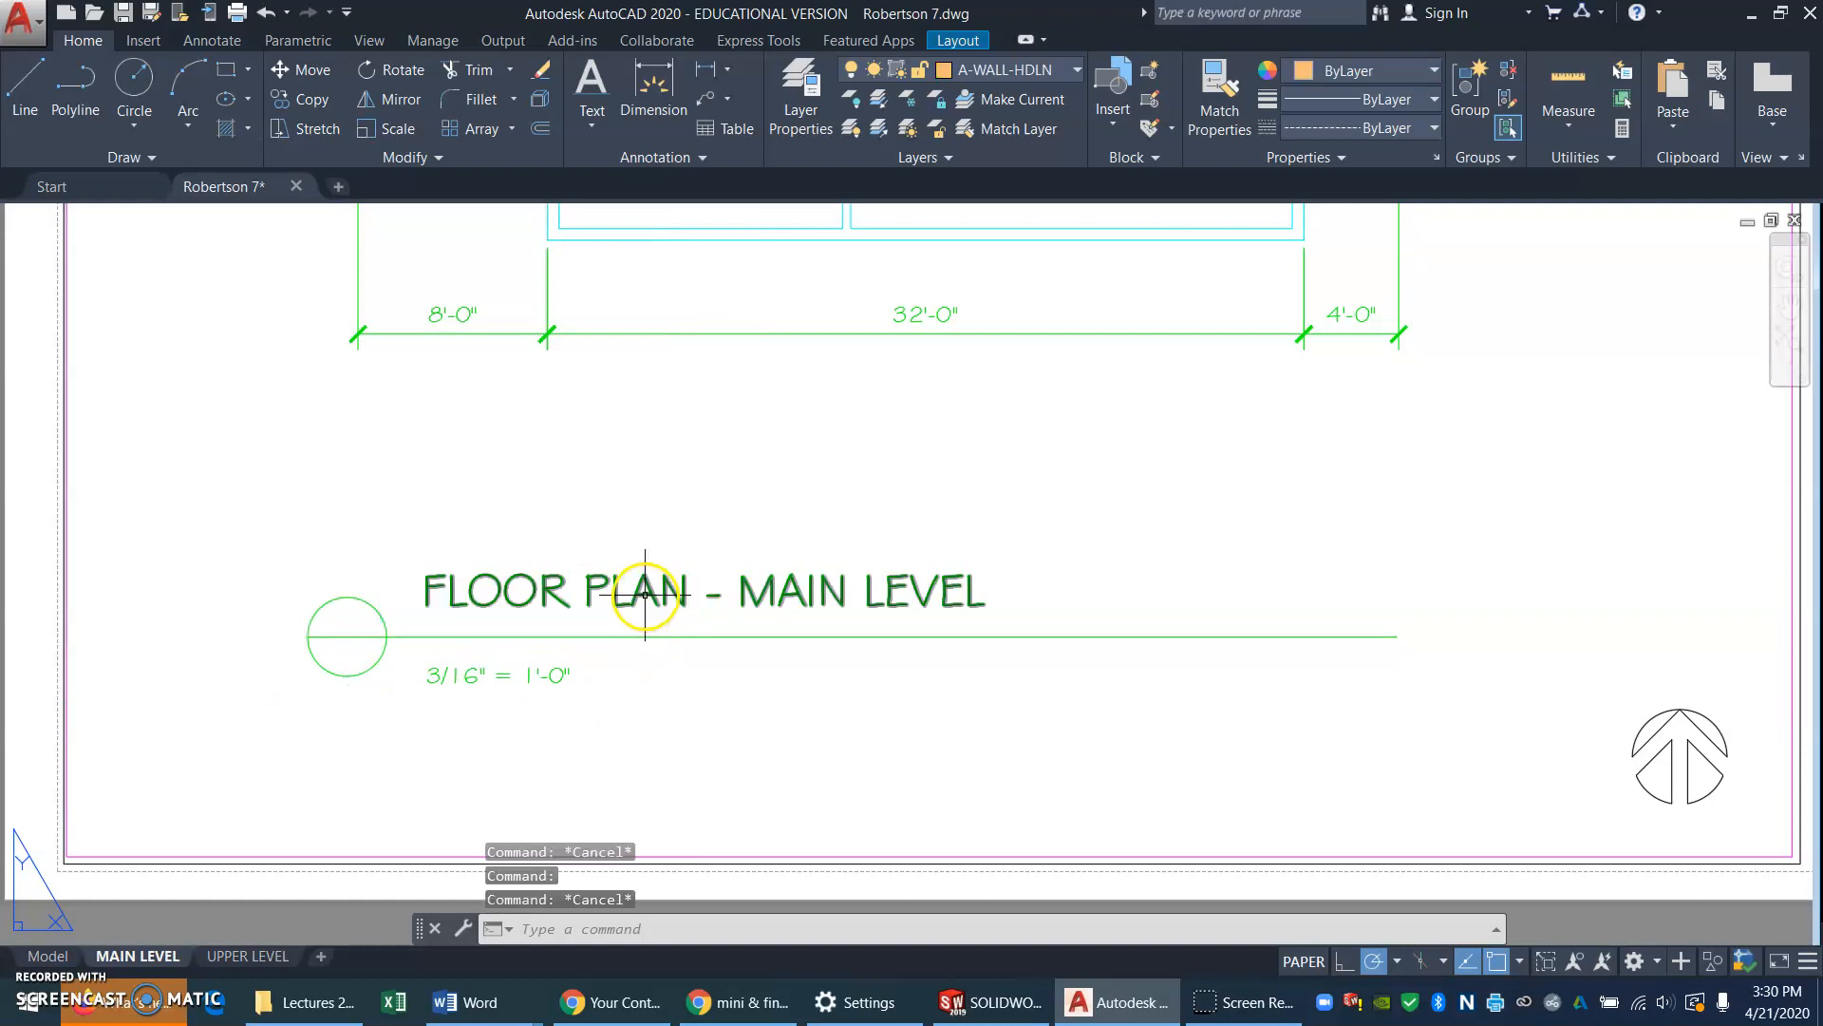
{"action": "left_click", "coordinate": [645, 595]}
{"action": "key", "text": "Escape"}
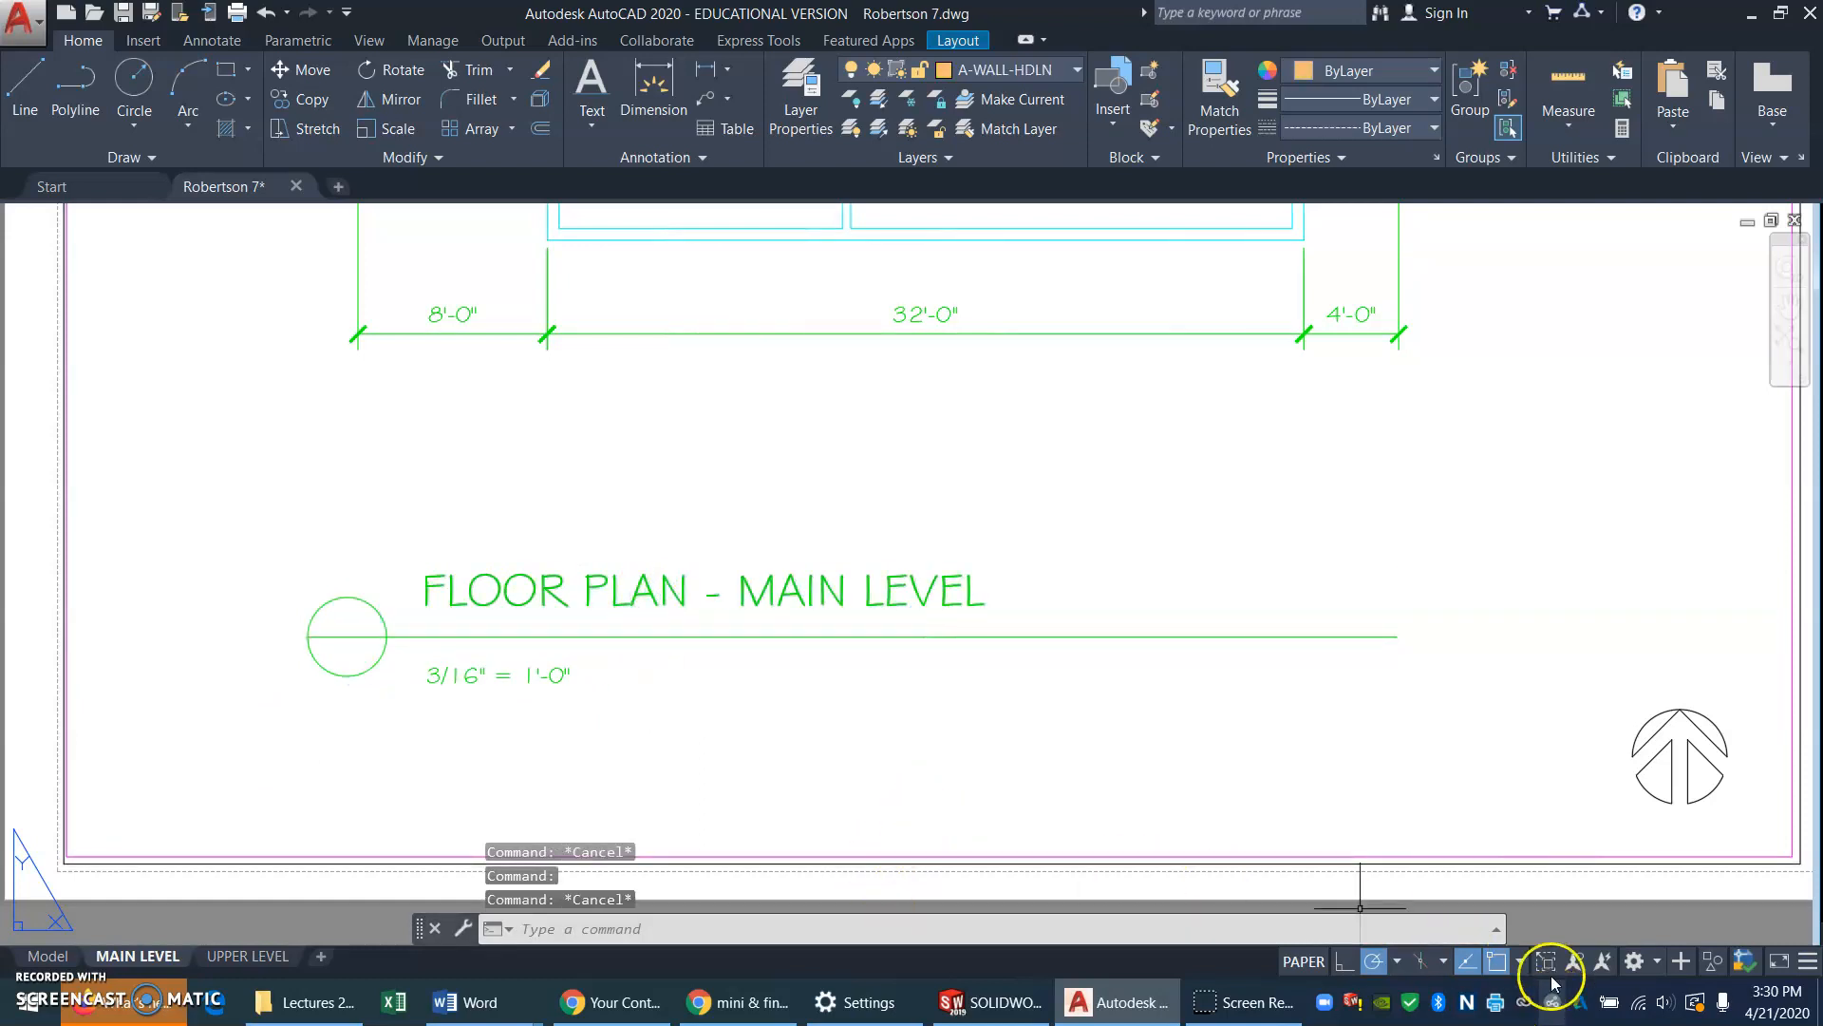
{"action": "type", "text": "z"}
{"action": "key", "text": "Return"}
{"action": "type", "text": "a"}
{"action": "key", "text": "Return"}
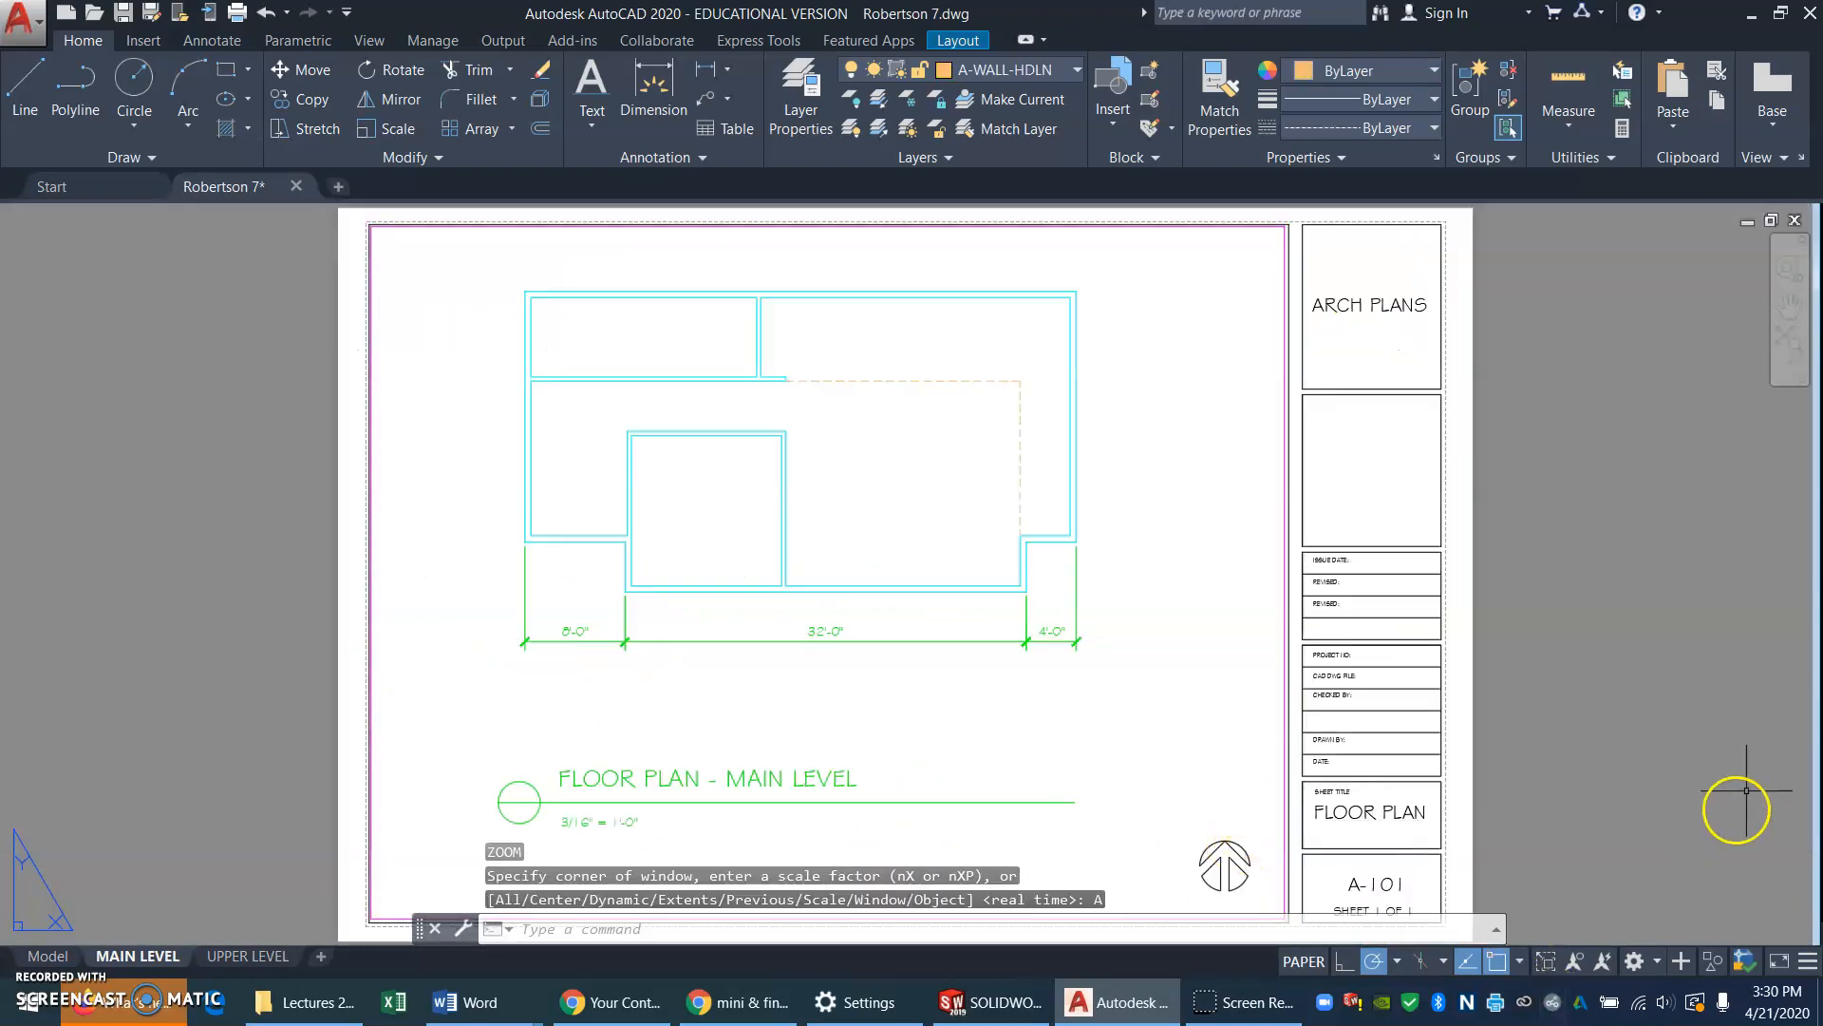